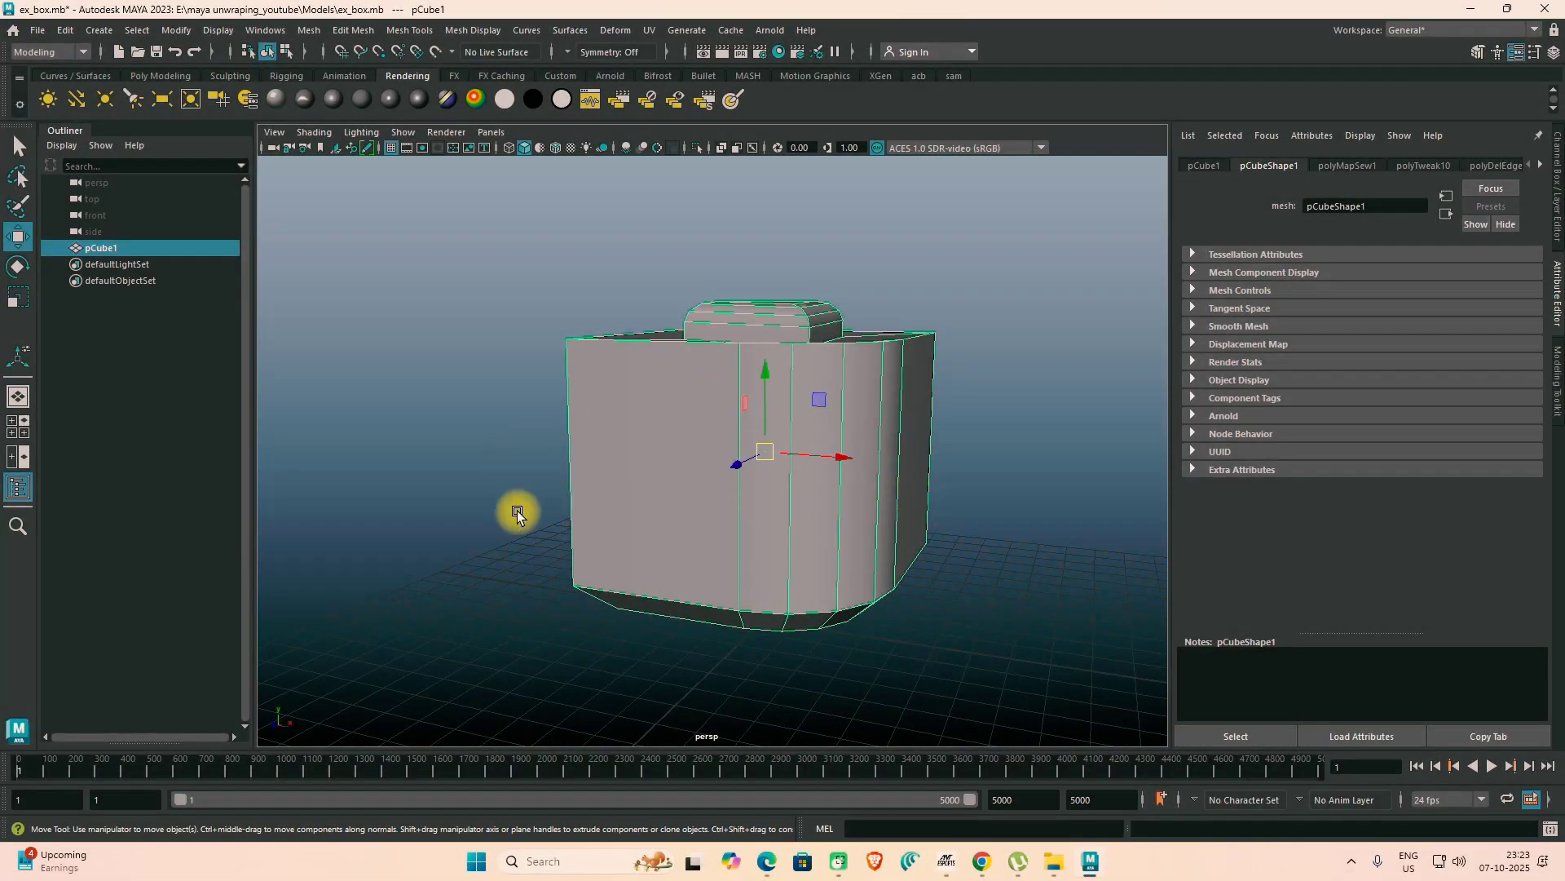
Step: Turn on hardware texturing in the perspective view and switch to the UV Editing workspace
alt+drag(455, 512, 893, 511)
alt+drag(946, 434, 635, 458)
alt+drag(961, 481, 838, 448)
alt+drag(575, 458, 659, 434)
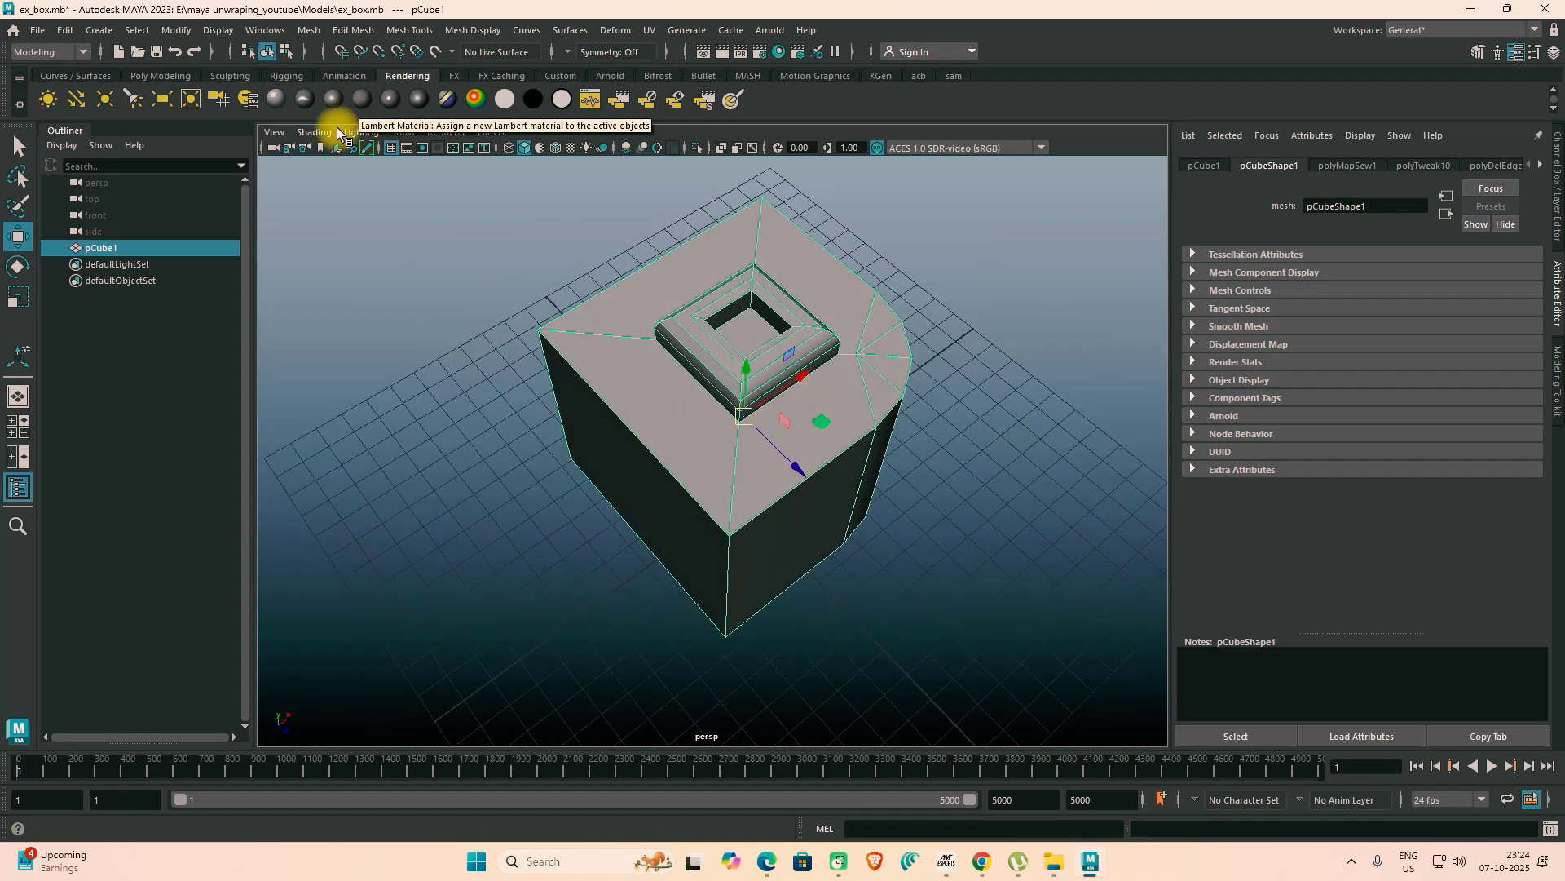
click(313, 132)
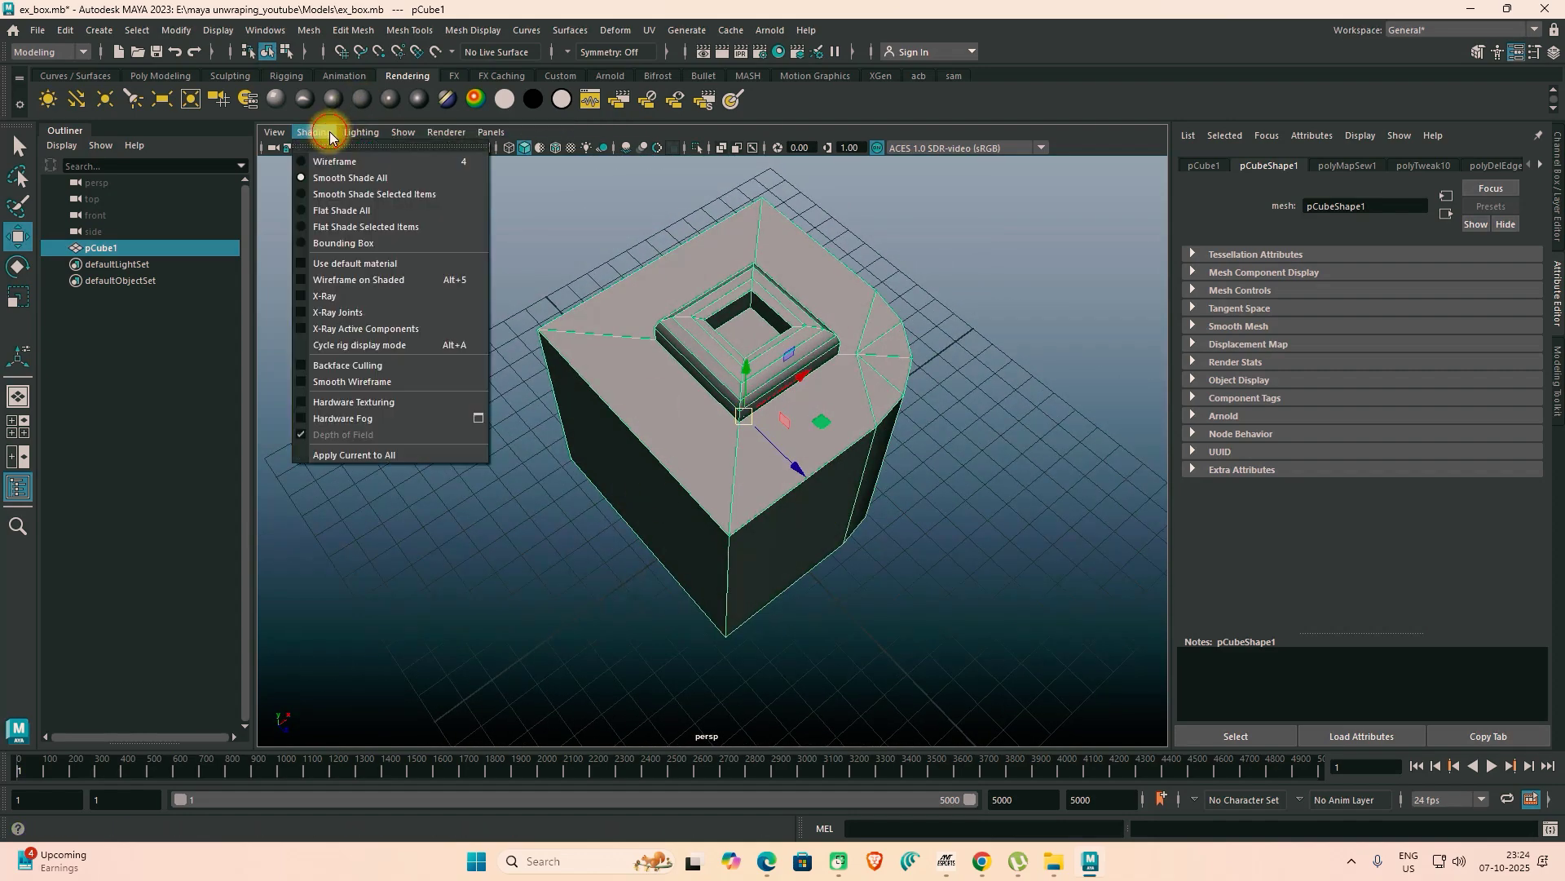
click(349, 401)
alt+drag(869, 520, 811, 550)
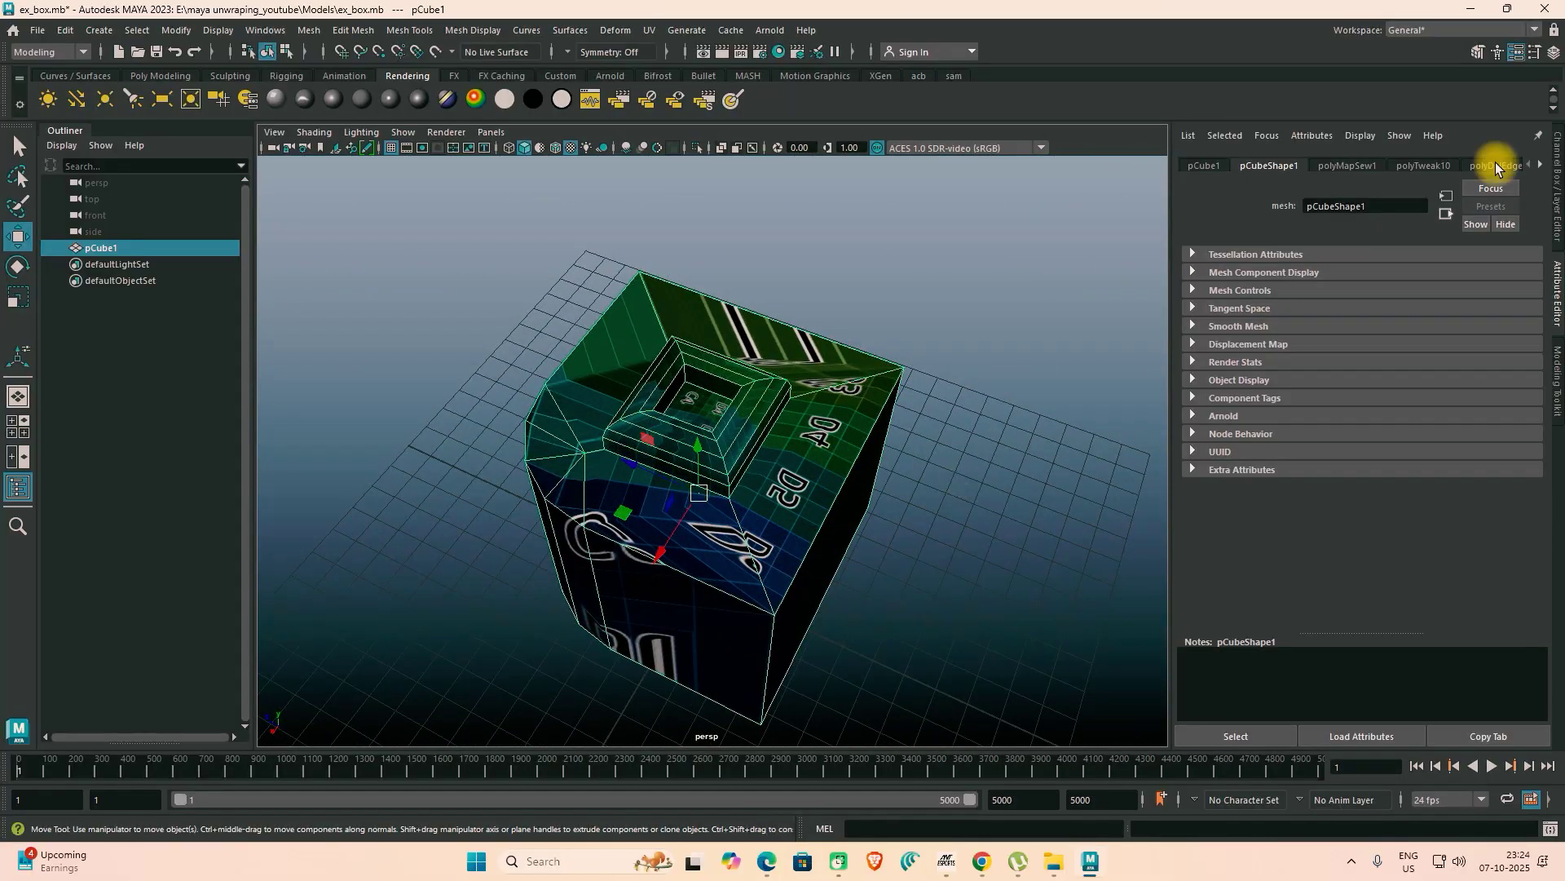
click(1438, 33)
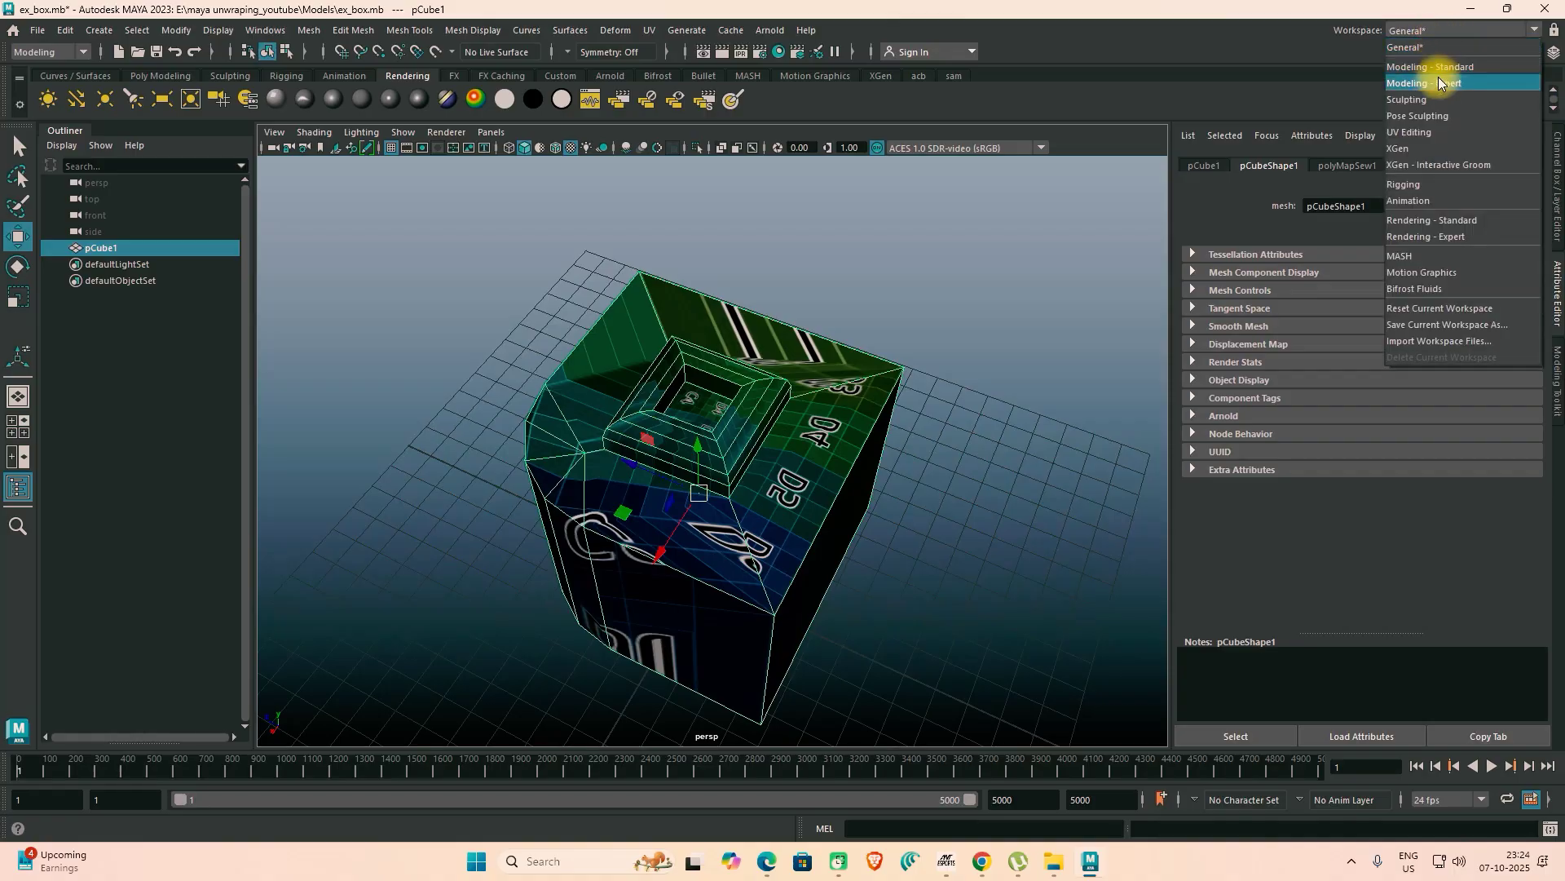
click(1402, 132)
Step: Examine the grid texture on the box's sides, bottom, bevels and recessed top for stretching and distortion
alt+drag(585, 516, 556, 454)
alt+drag(389, 453, 632, 456)
alt+drag(482, 436, 533, 500)
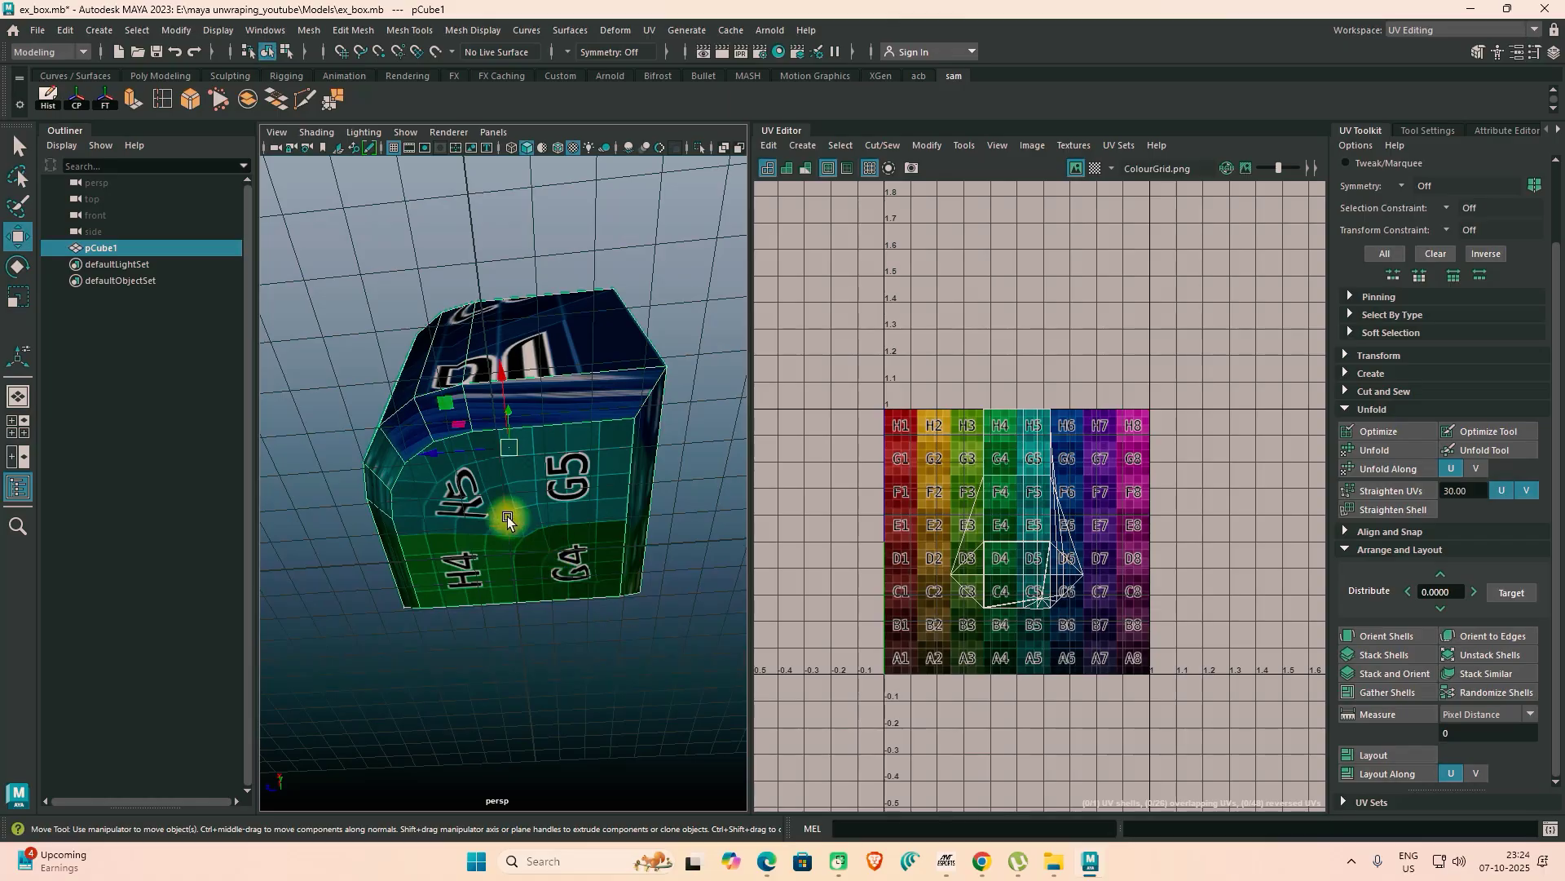
alt+drag(575, 507, 531, 481)
alt+drag(537, 417, 486, 512)
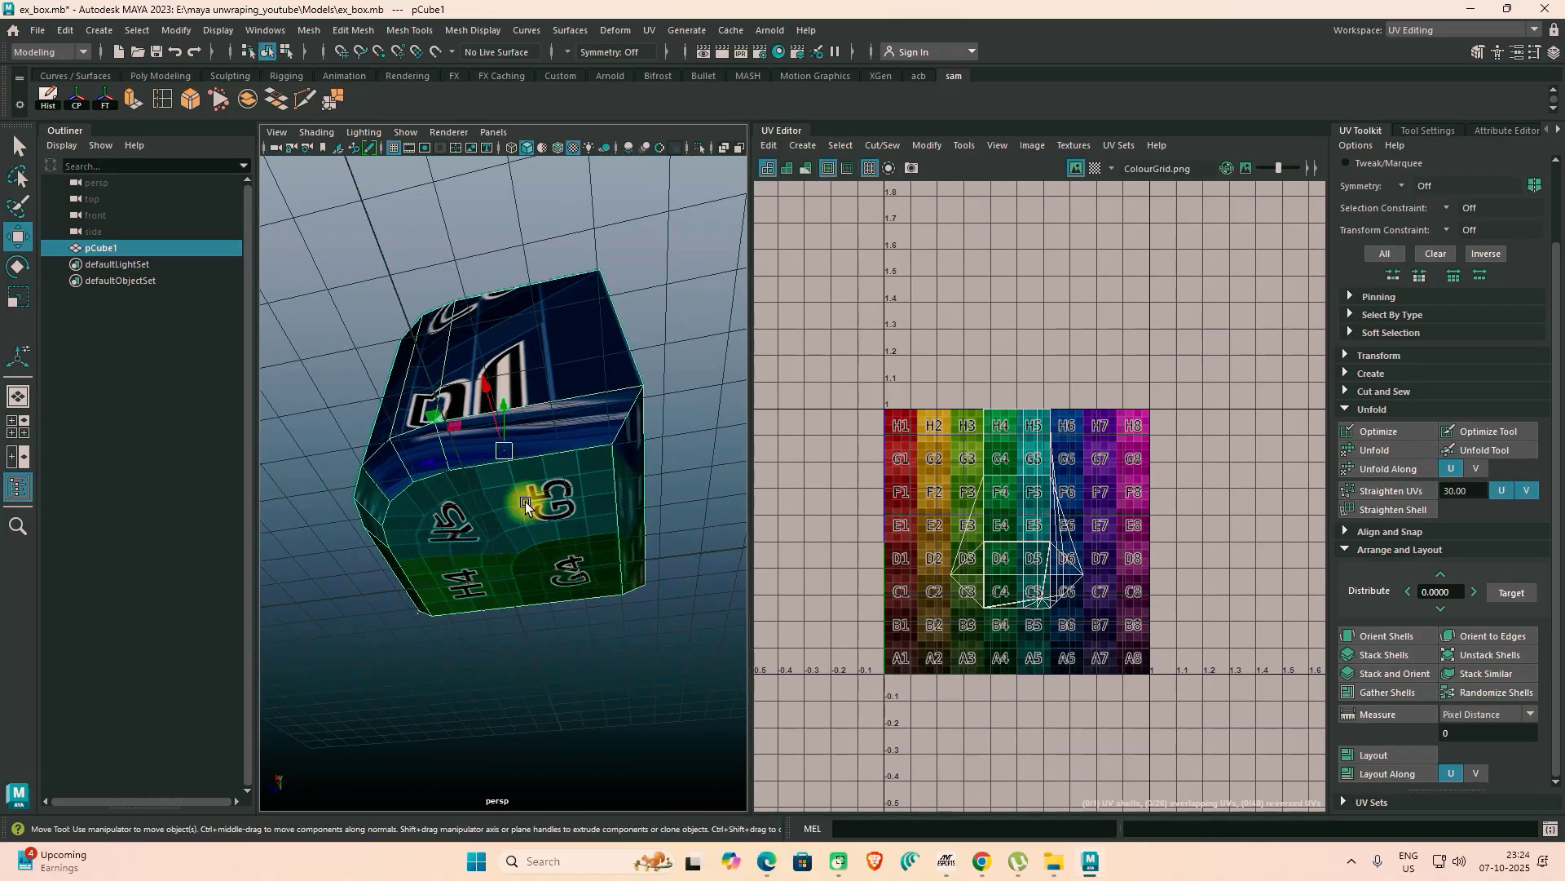
alt+drag(511, 524, 531, 524)
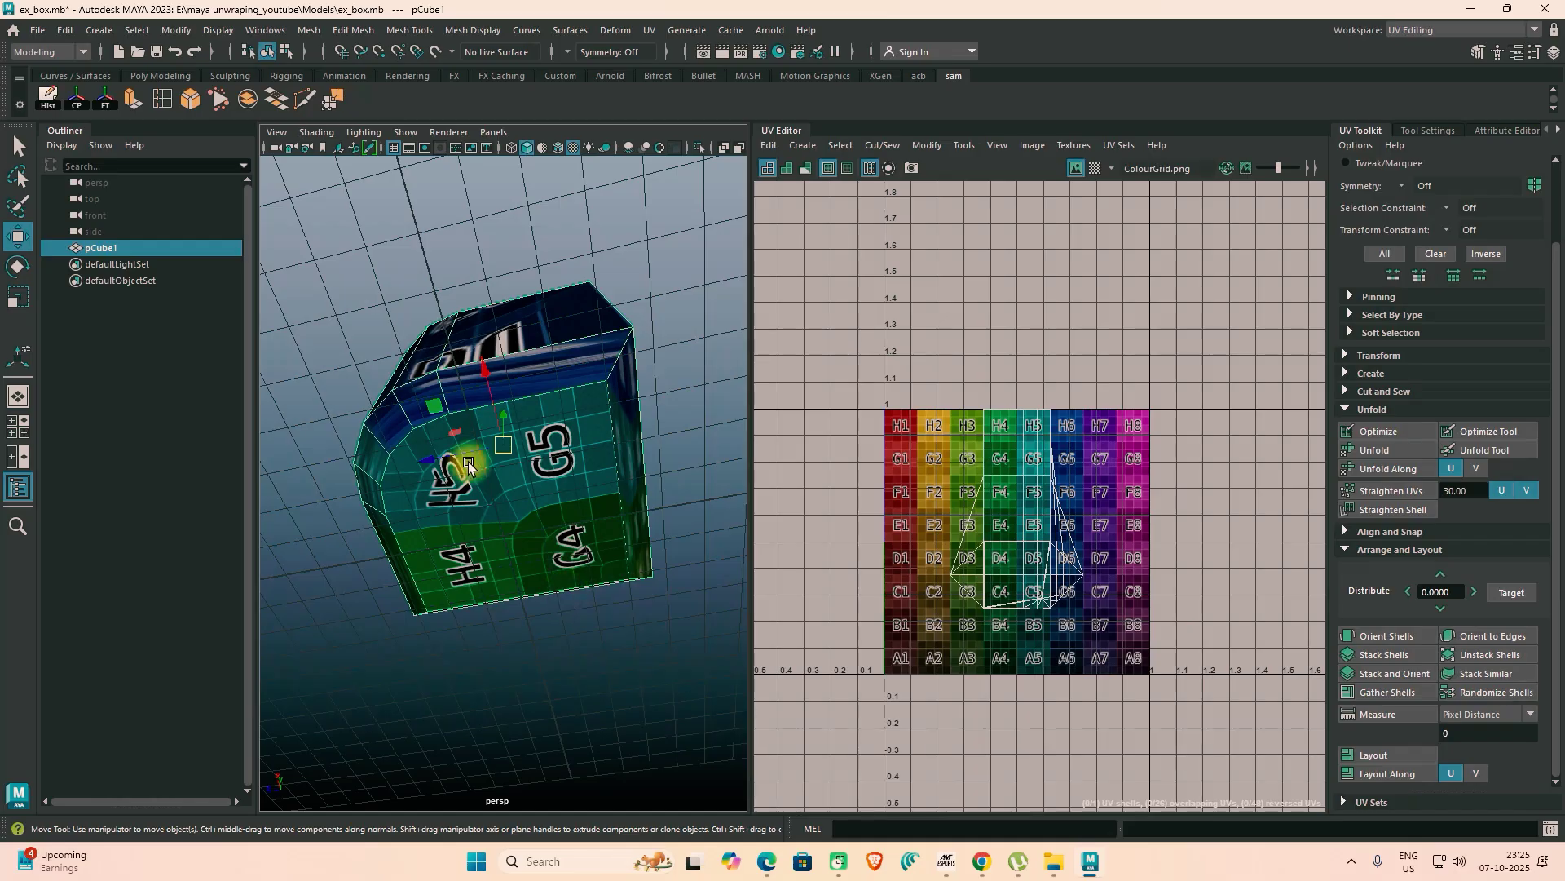
alt+drag(405, 448, 544, 477)
alt+drag(540, 556, 571, 546)
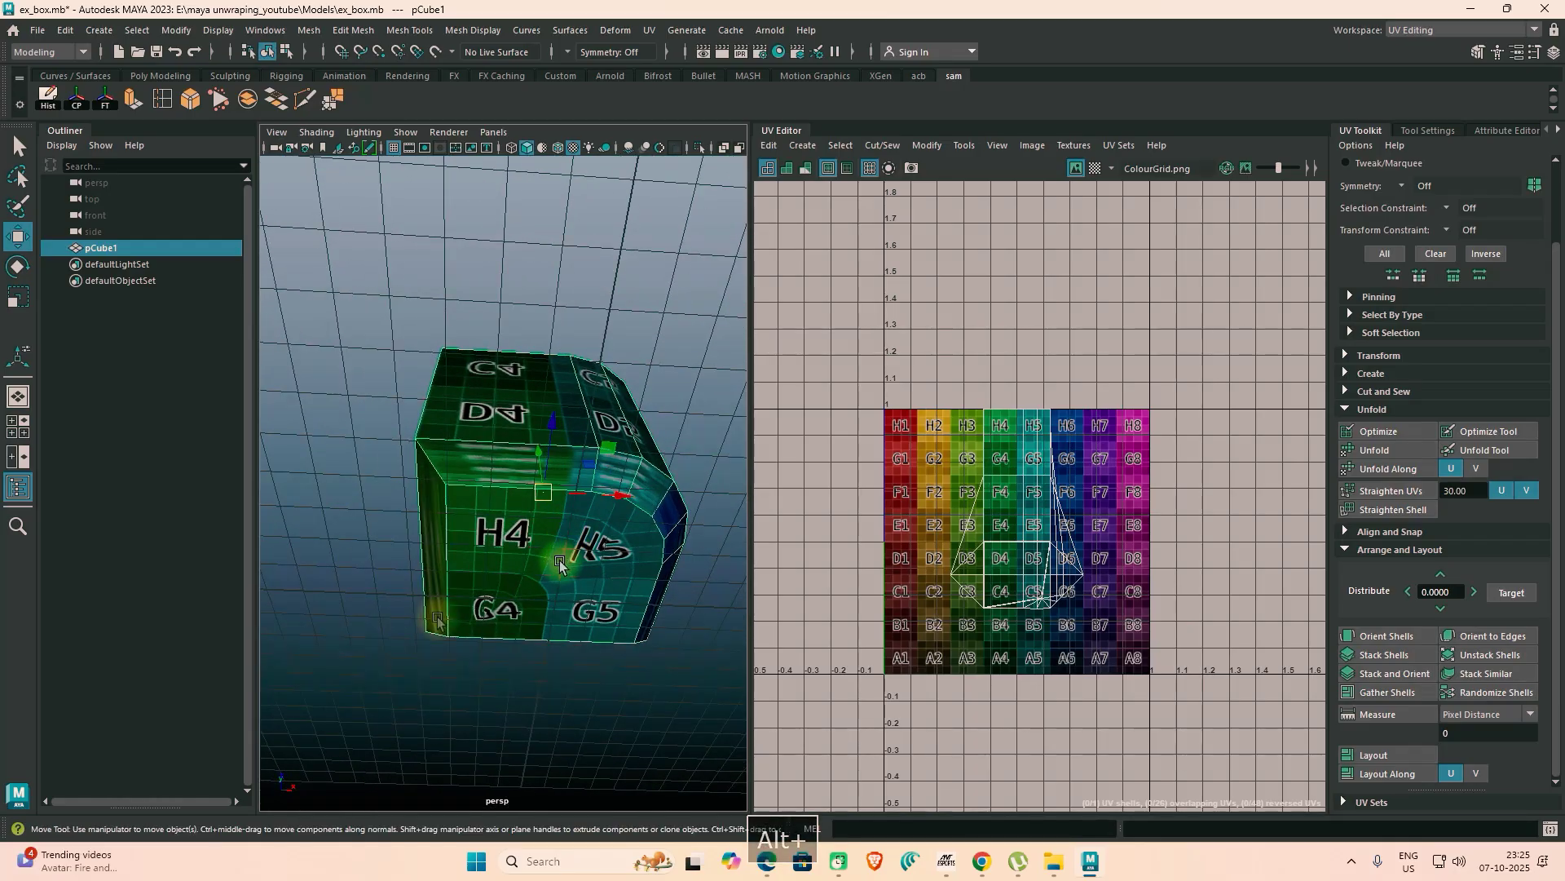
alt+middle_drag(586, 633, 534, 557)
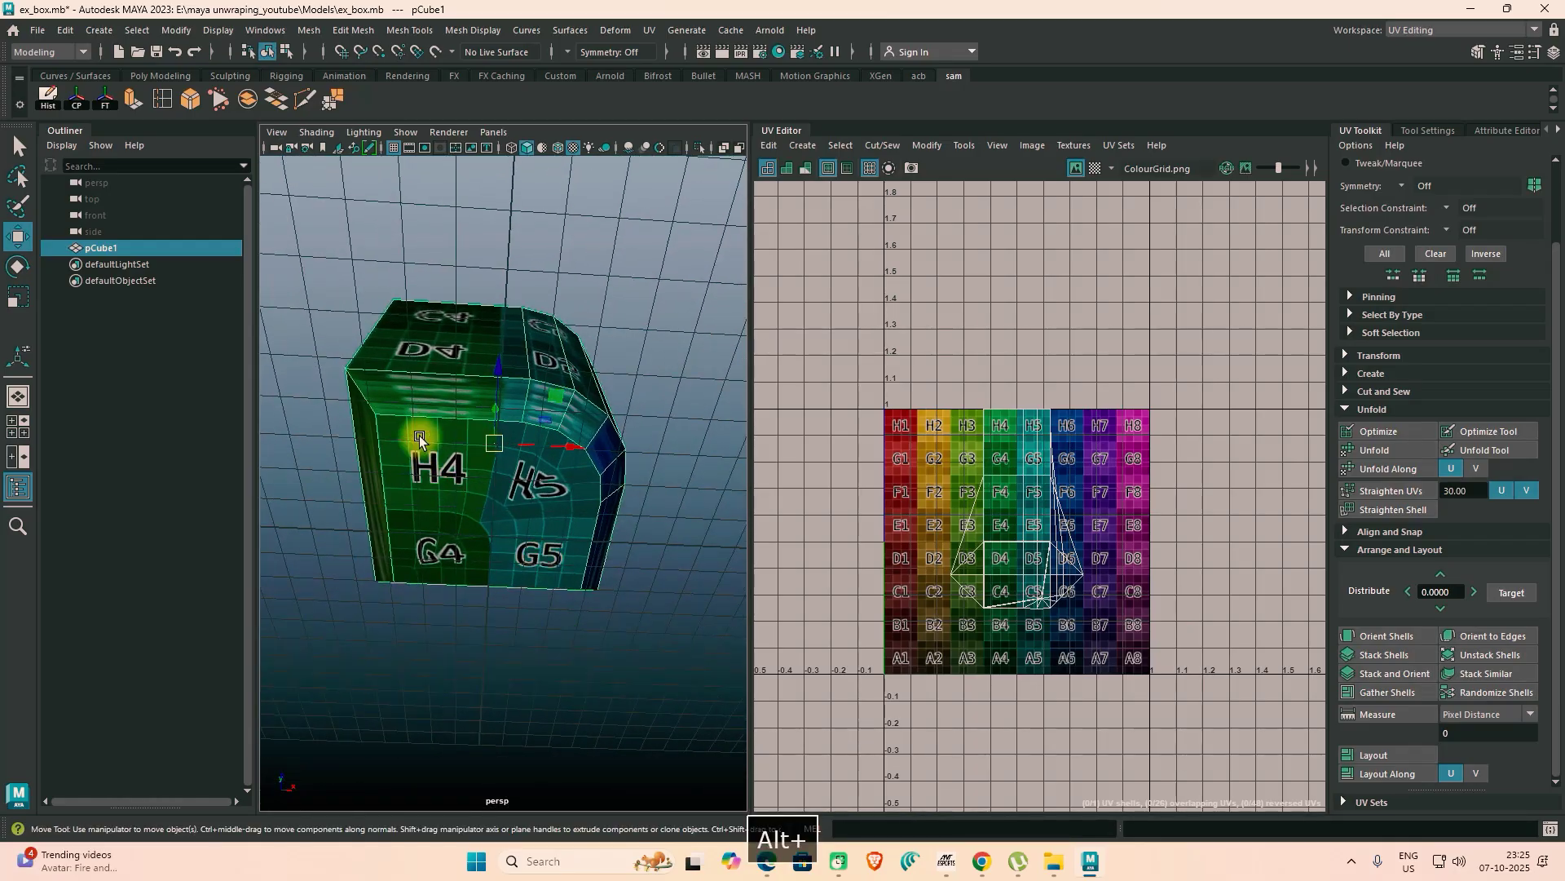
mouse_move(479, 506)
alt+mouse_down()
mouse_move(459, 509)
mouse_move(548, 552)
mouse_move(489, 499)
mouse_move(391, 510)
mouse_move(524, 535)
mouse_move(466, 510)
alt+mouse_up()
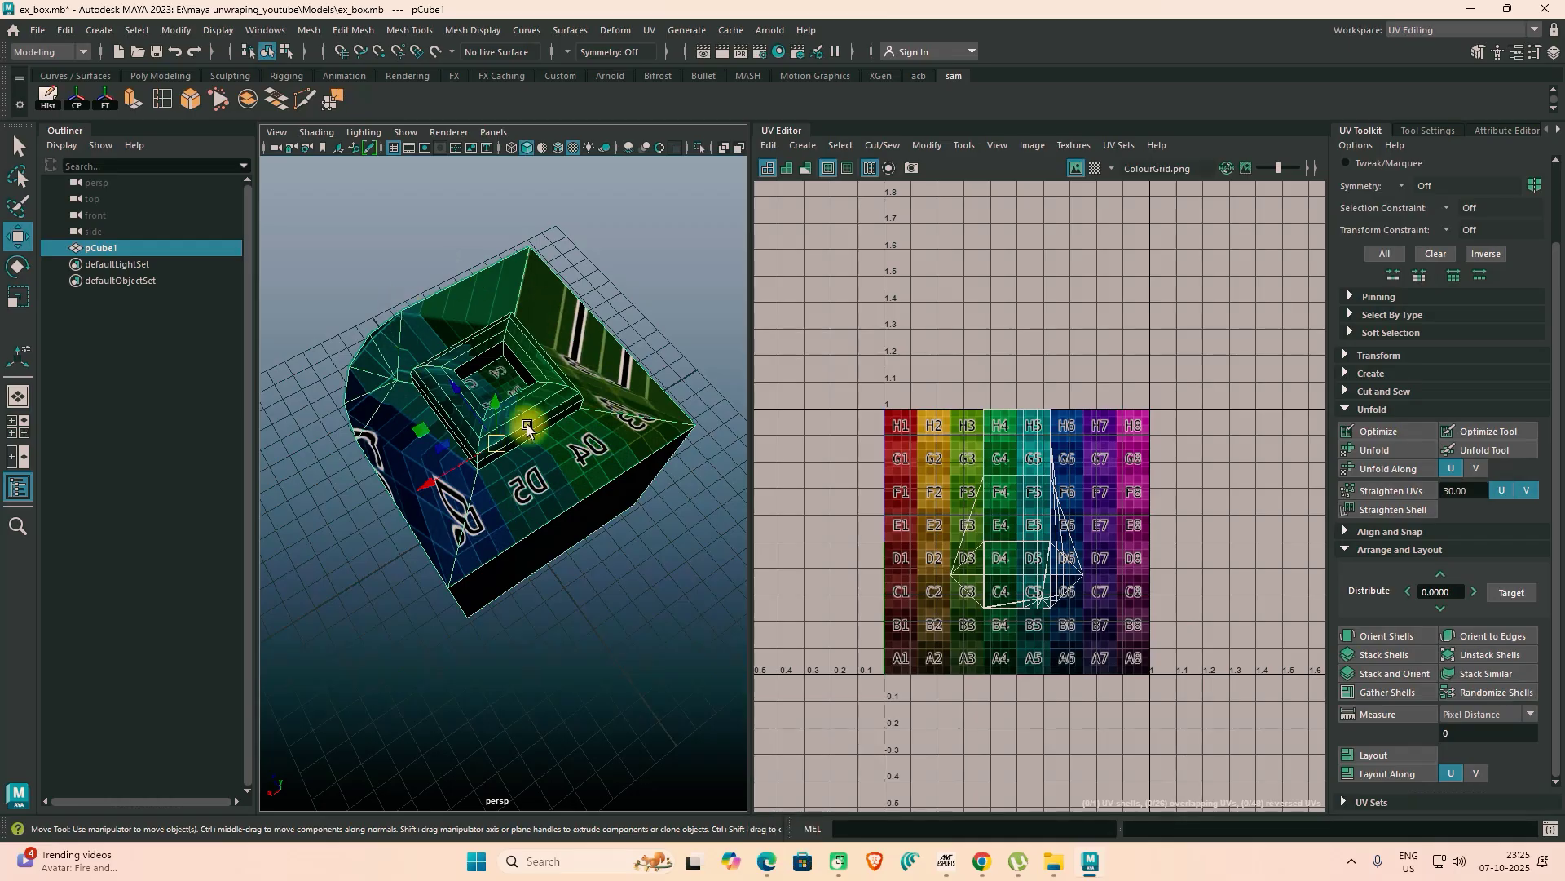
scroll(527, 427, up, 5)
alt+drag(524, 454, 542, 525)
alt+drag(526, 375, 427, 355)
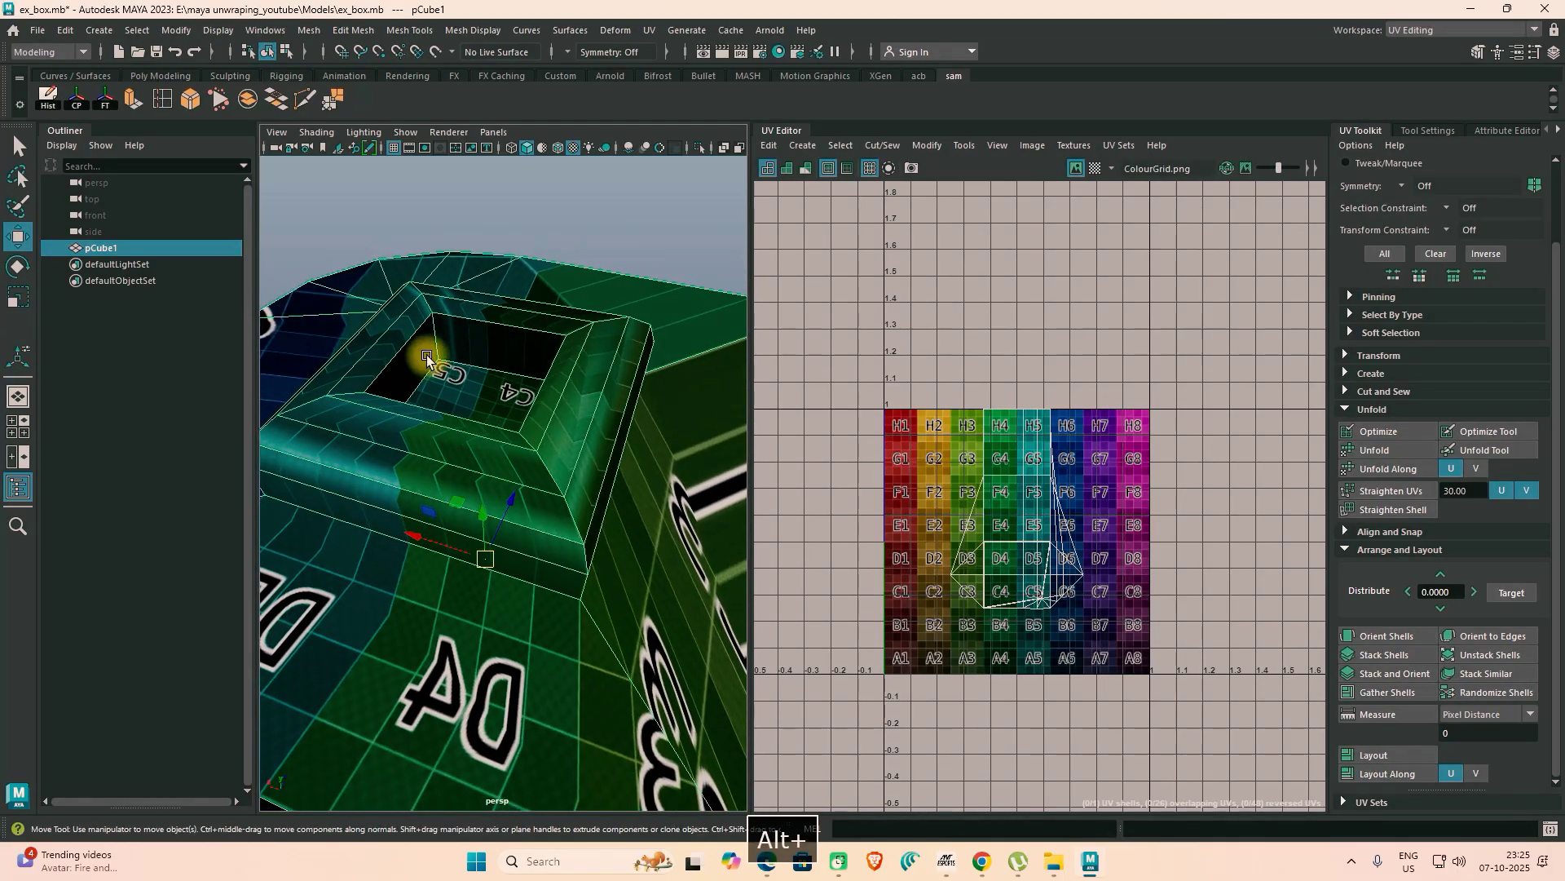
alt+drag(609, 551, 672, 540)
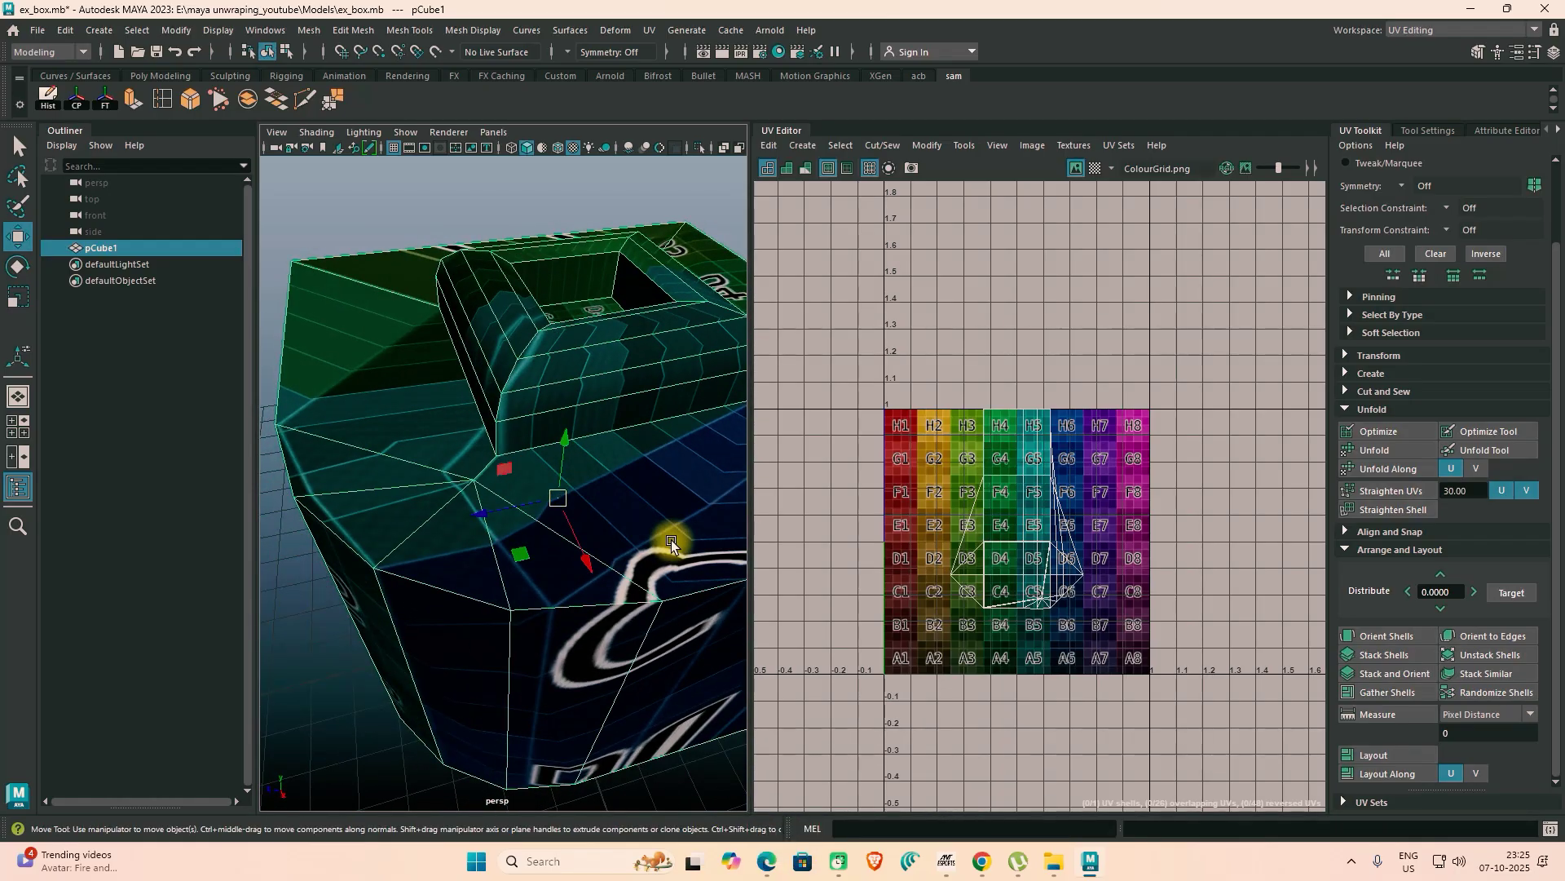
scroll(612, 550, down, 5)
alt+drag(585, 625, 586, 526)
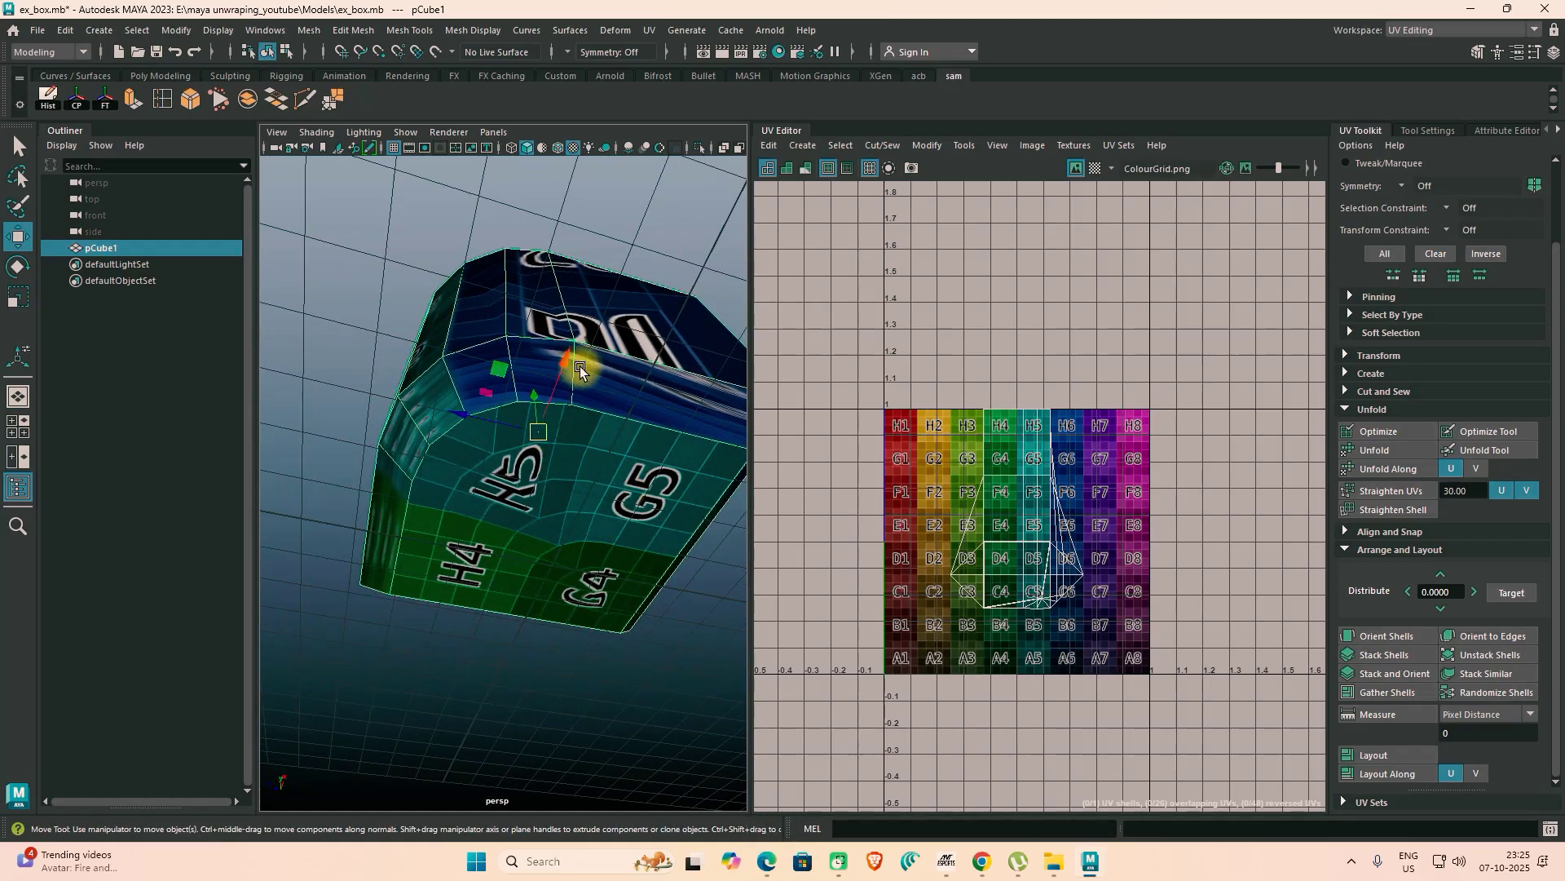
alt+drag(667, 434, 589, 491)
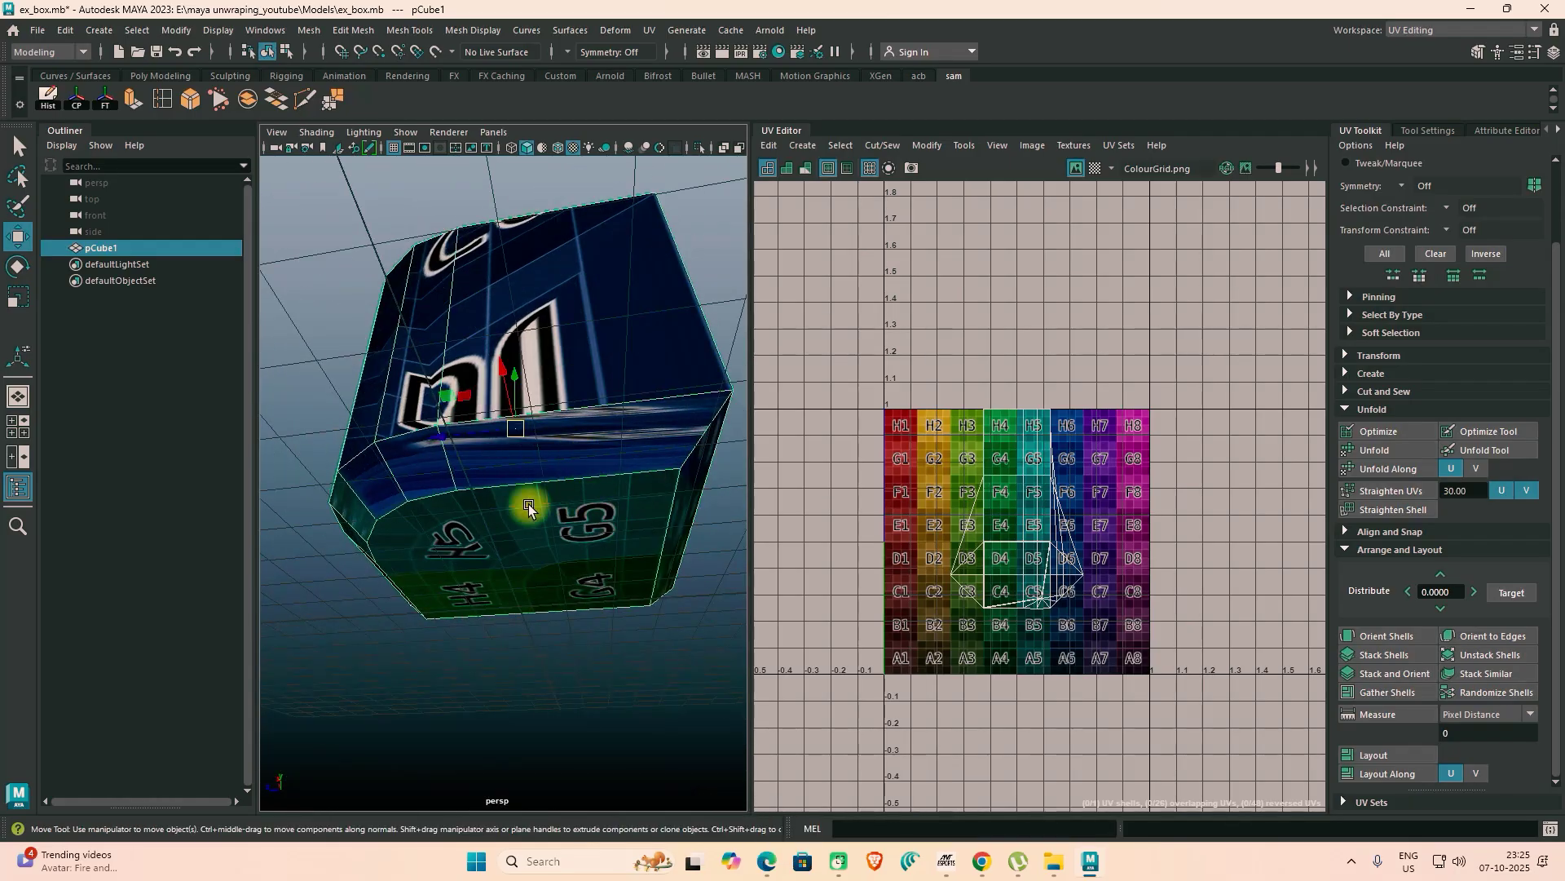
Step: Select the edge loop where the box's sides meet the lower bevel and cut the UVs along it
alt+drag(552, 514, 601, 546)
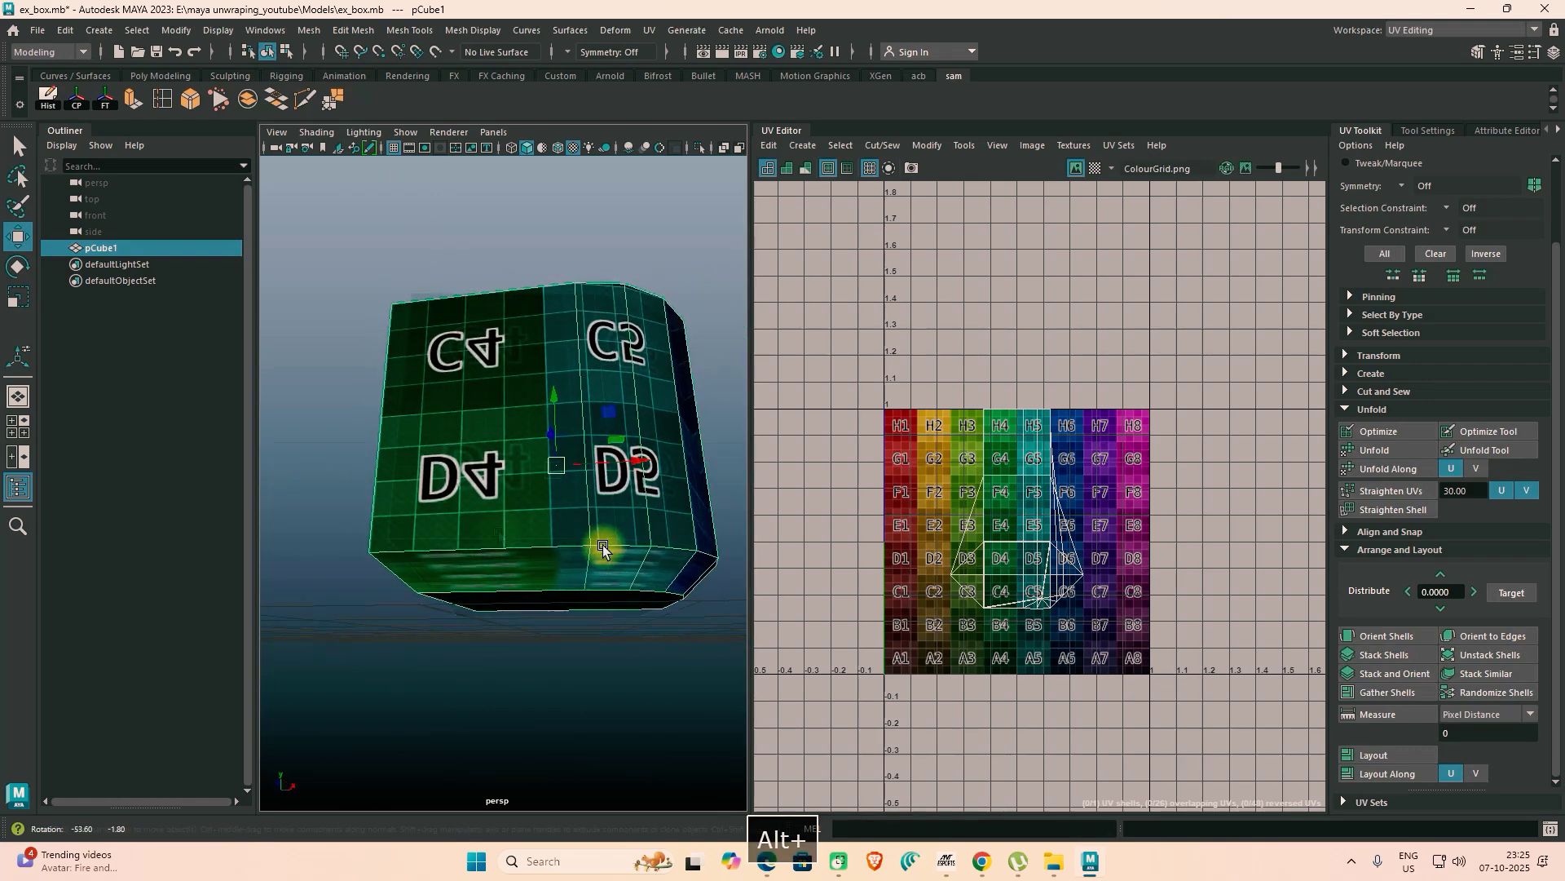
right_drag(499, 375, 500, 538)
click(484, 335)
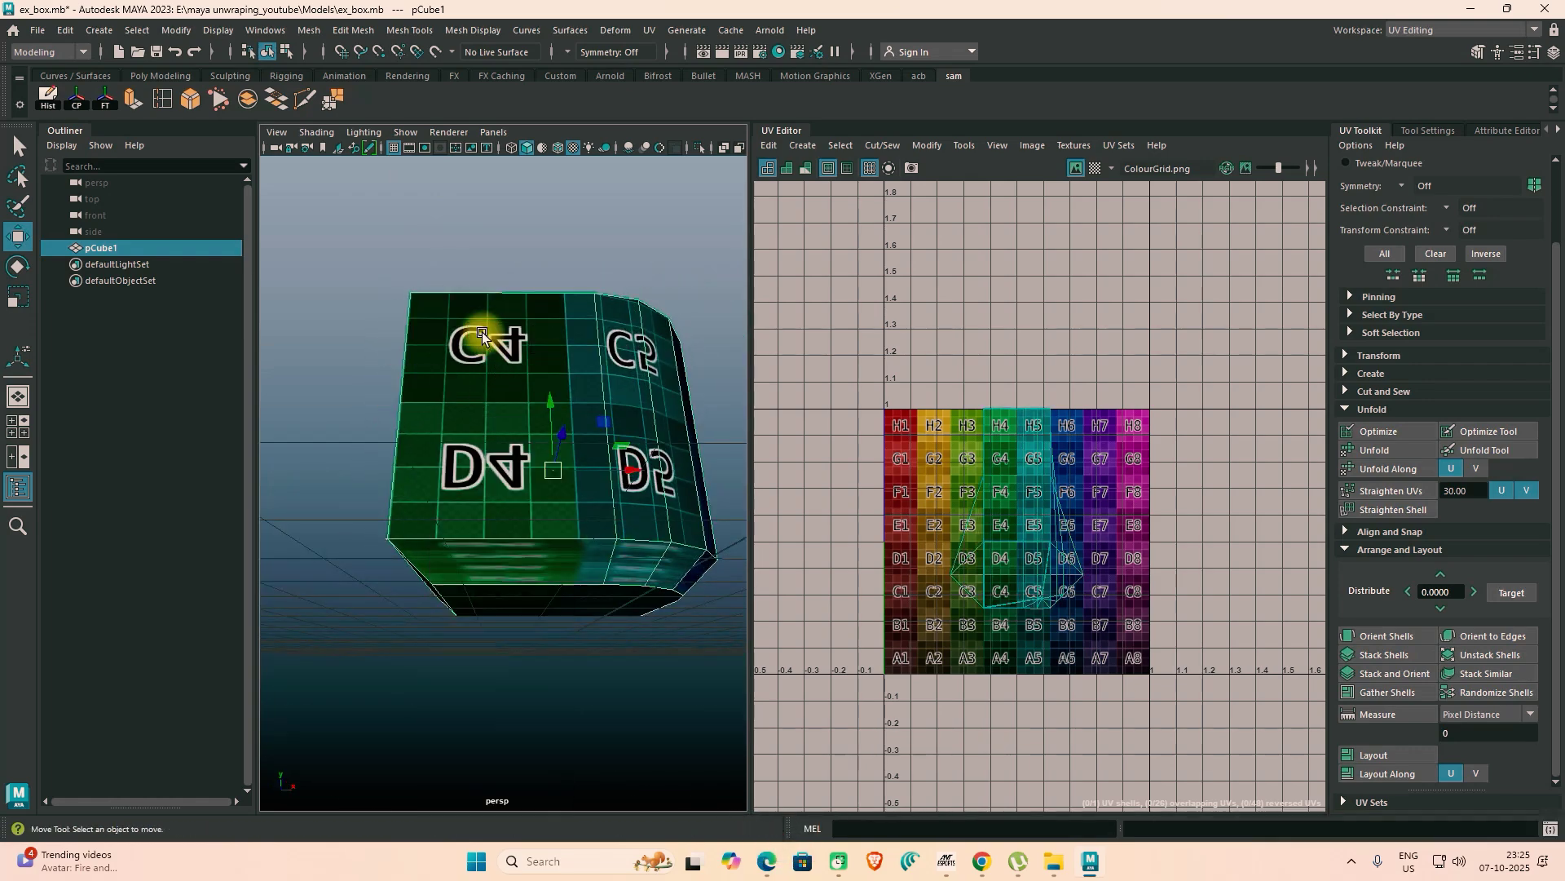
click(546, 550)
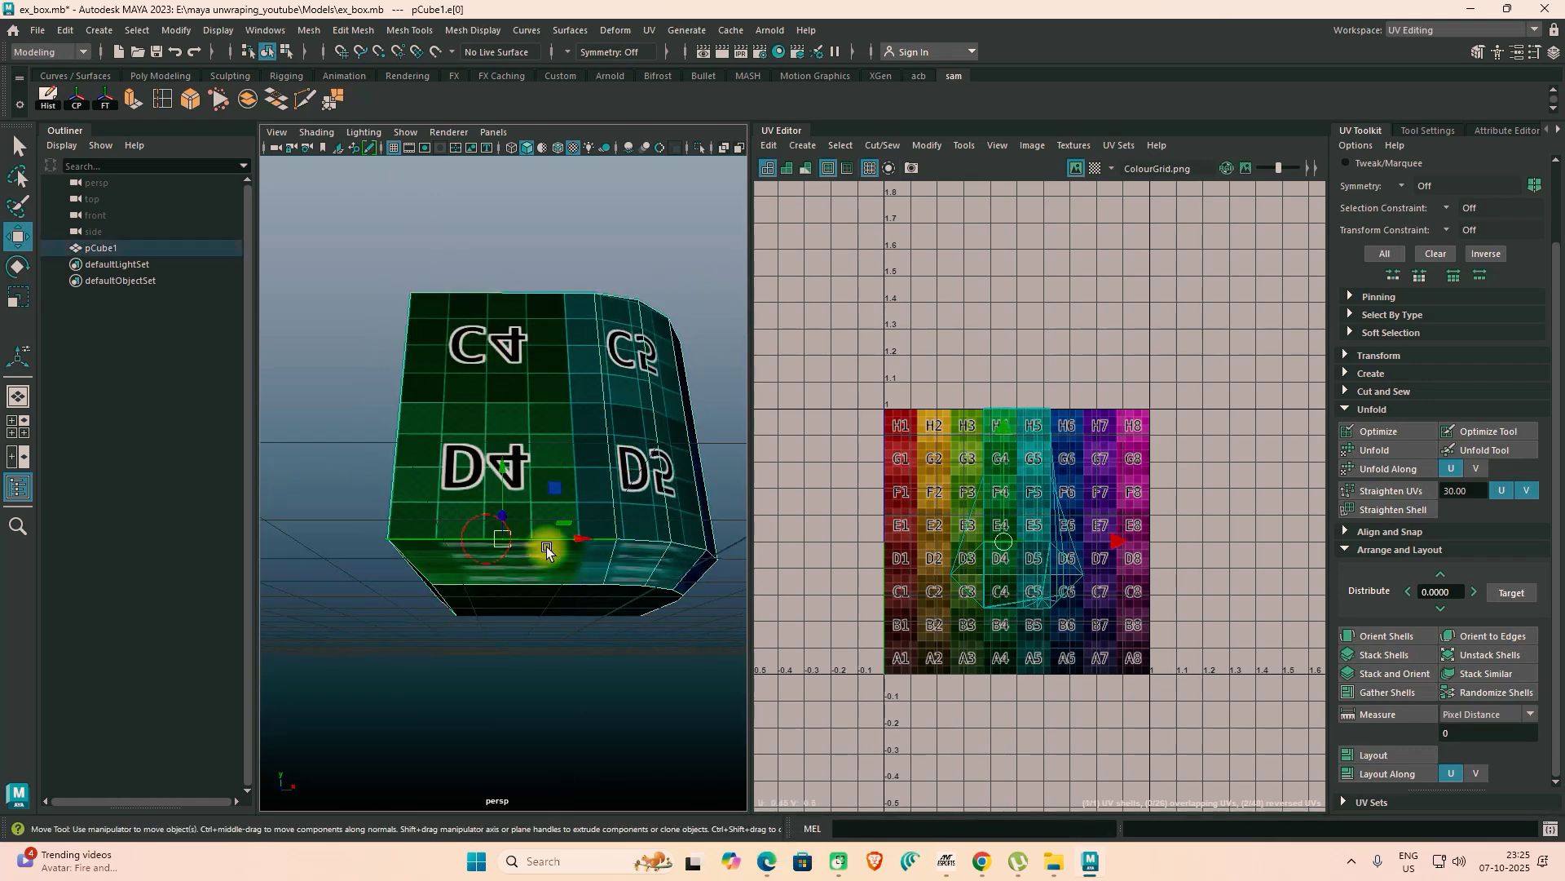
shift+click(651, 543)
alt+drag(665, 605, 643, 670)
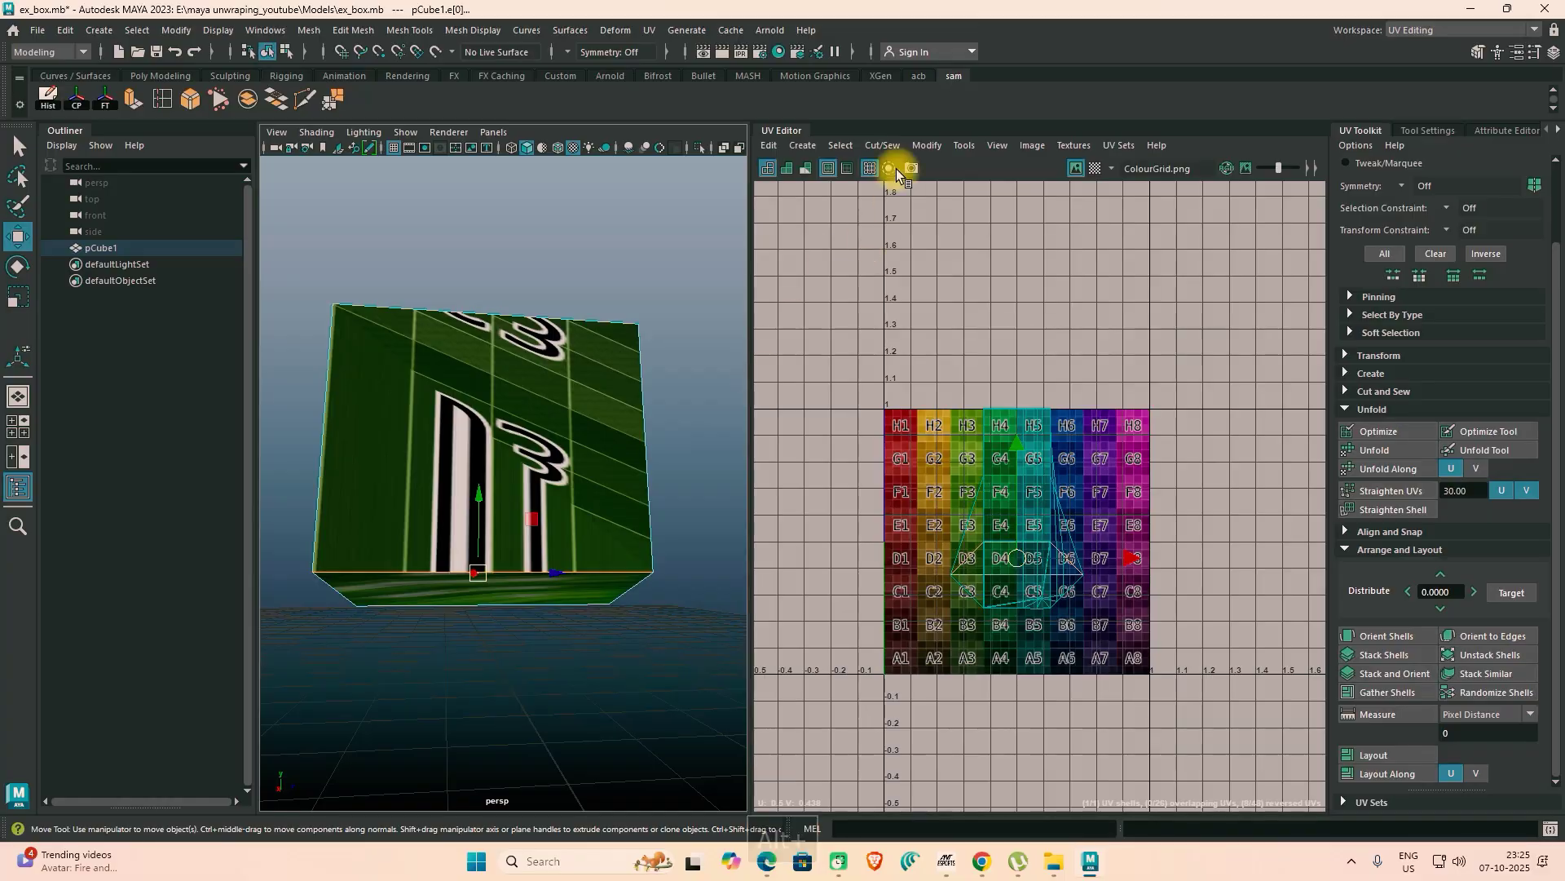
click(882, 145)
click(899, 273)
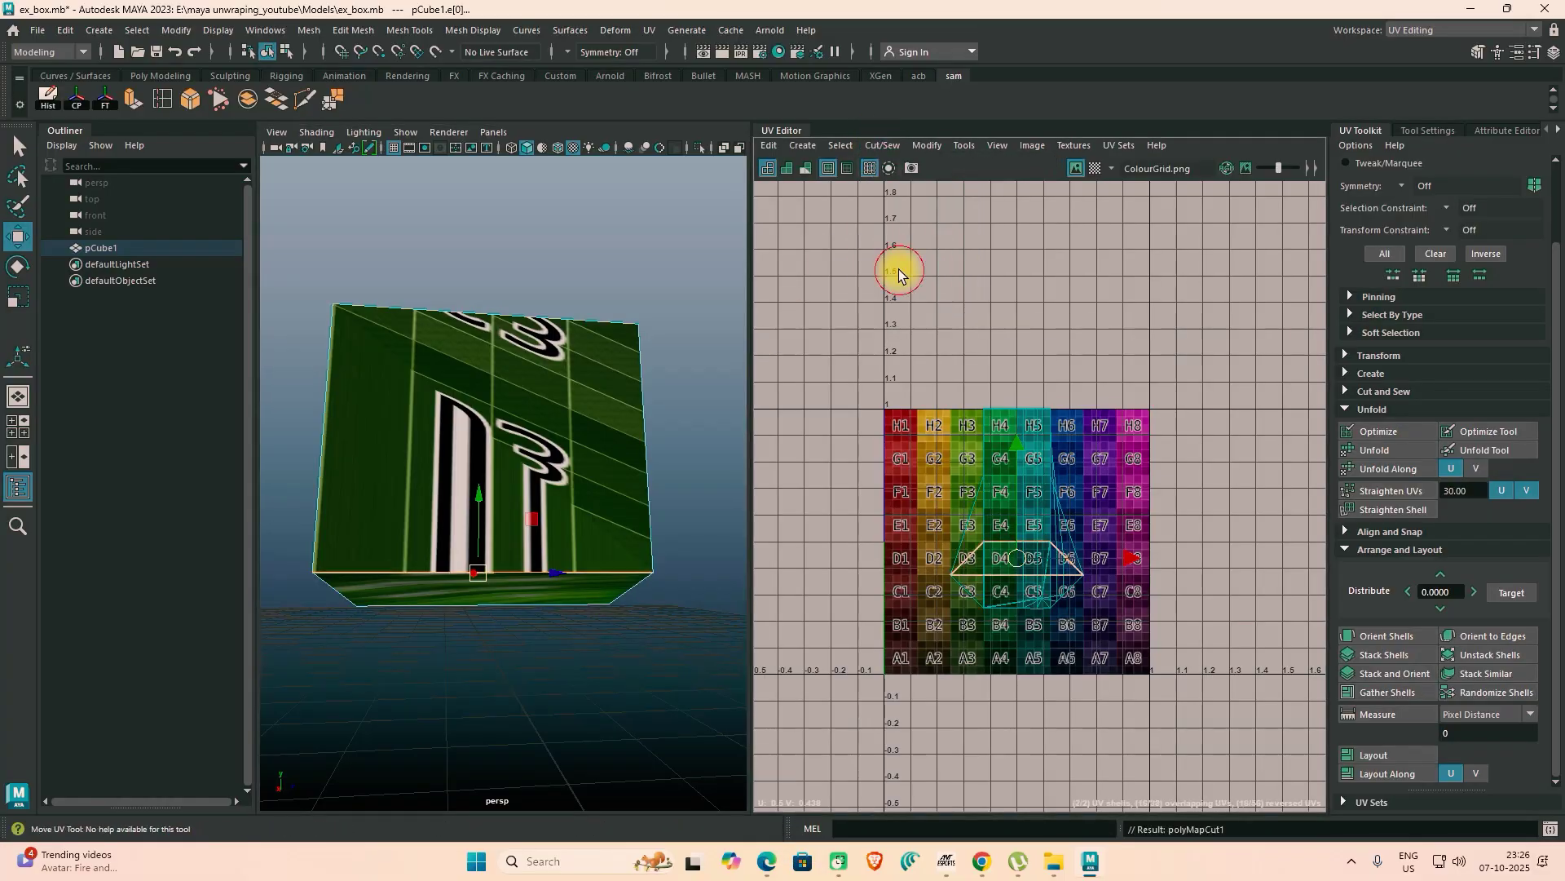
Step: Select the bottom and lower bevel faces below the cut and unfold their UVs as one shell
alt+drag(535, 626, 500, 520)
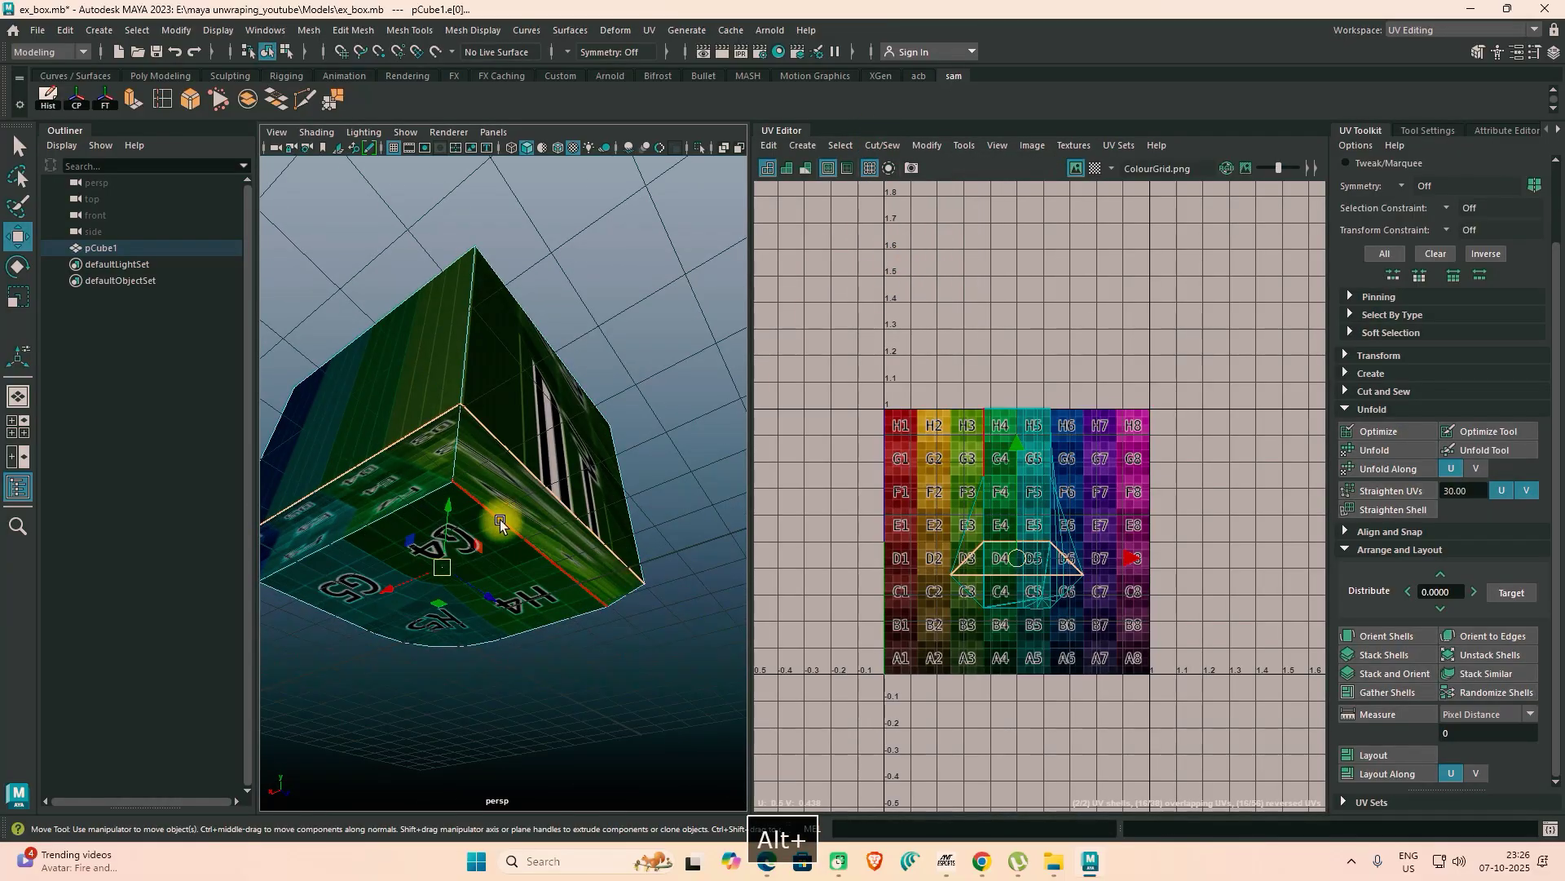
right_drag(496, 516, 496, 494)
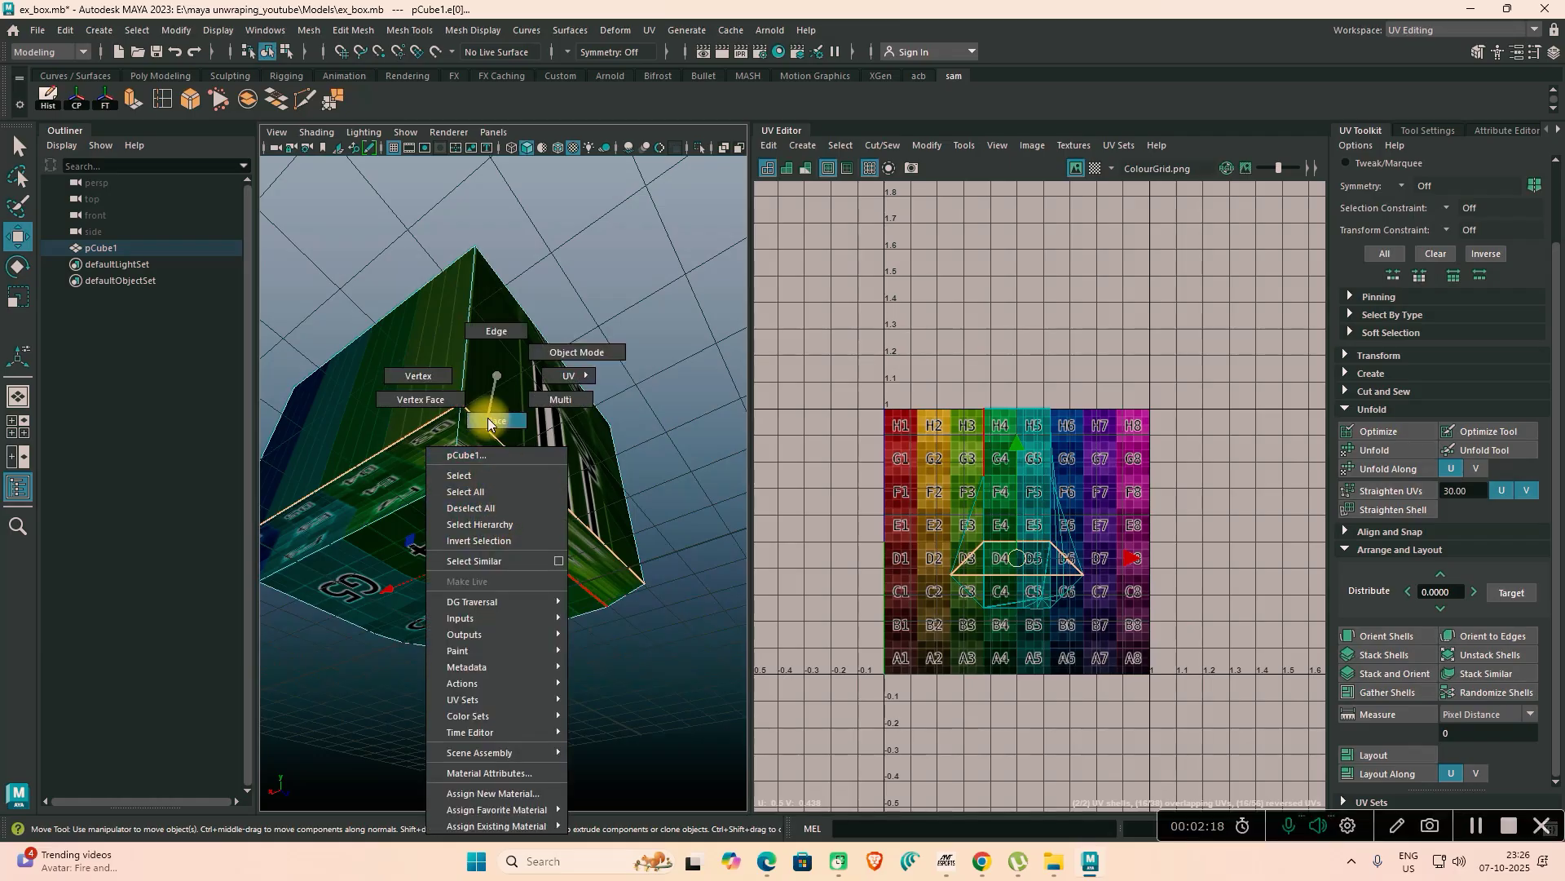
right_drag(489, 424, 489, 426)
click(435, 480)
click(506, 514)
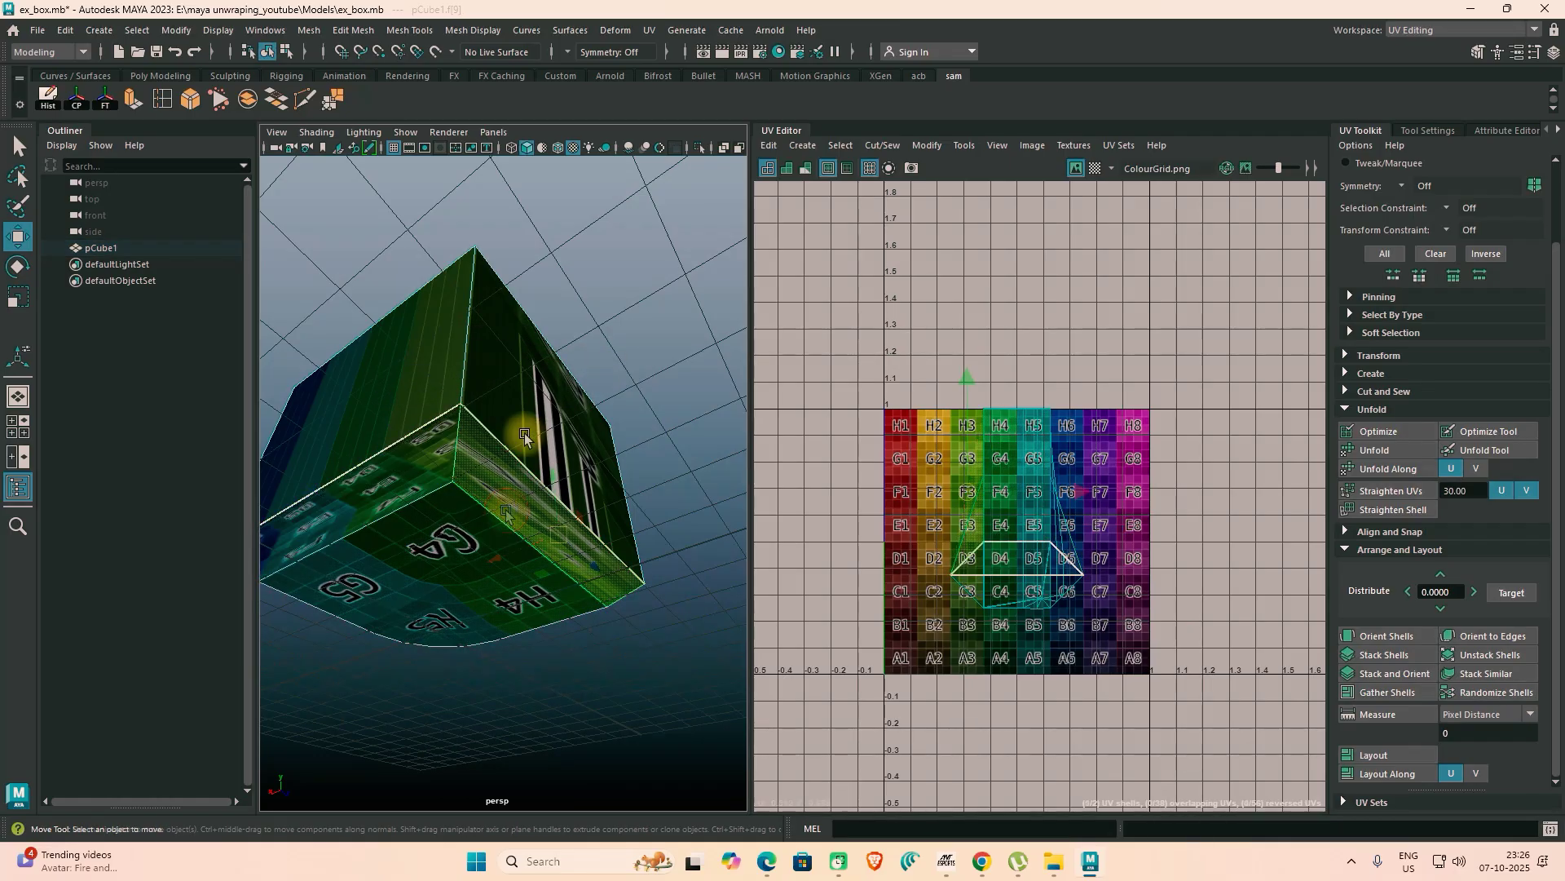
click(476, 565)
alt+drag(547, 677, 654, 655)
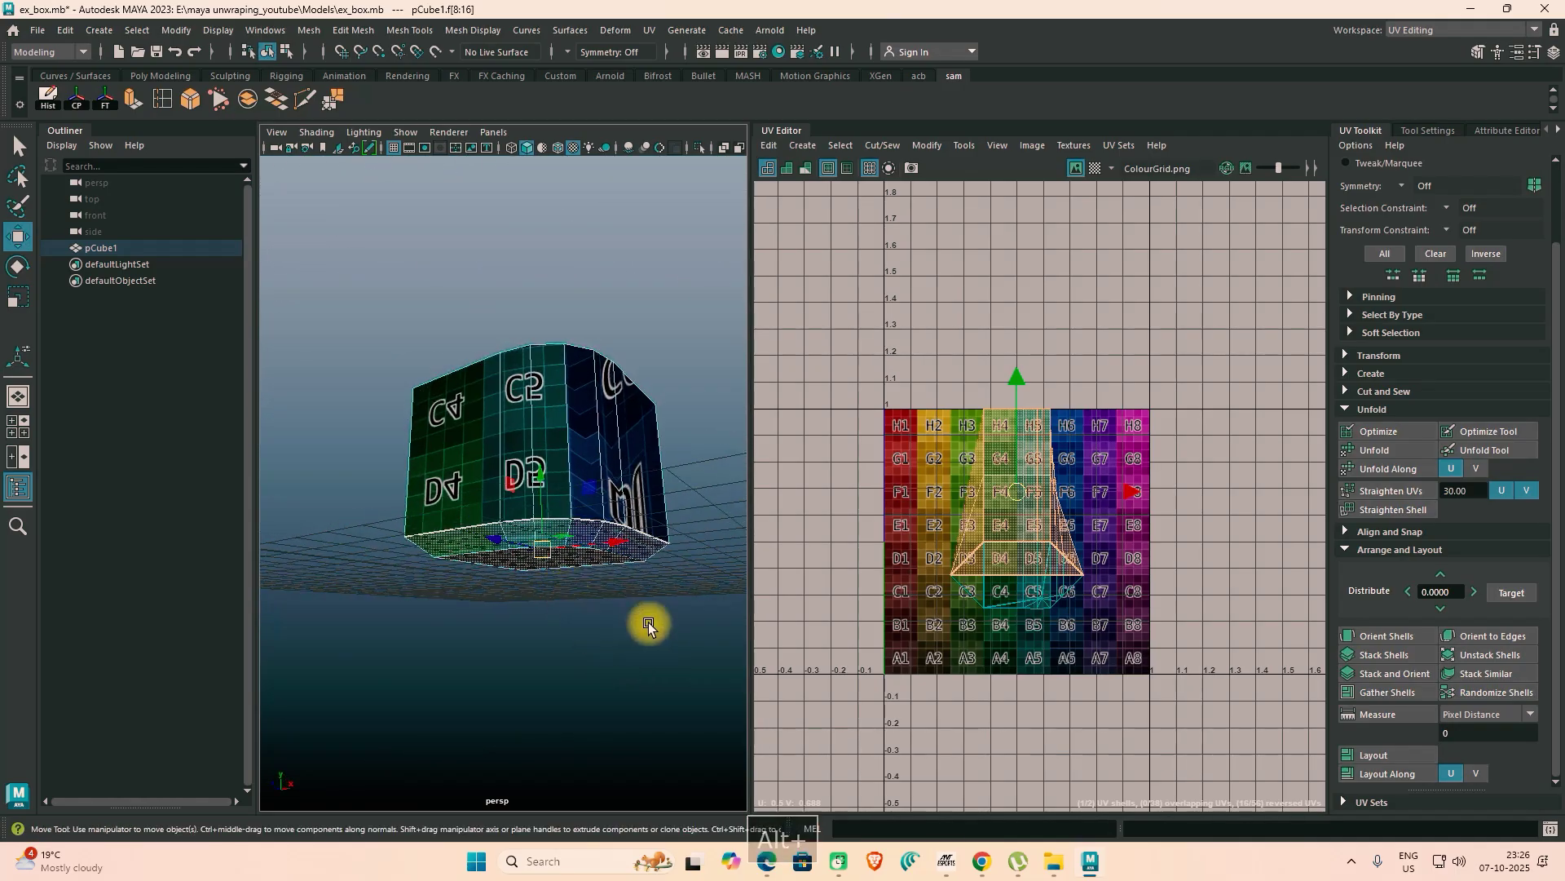
mouse_move(1006, 487)
mouse_down()
mouse_move(1167, 496)
mouse_move(995, 491)
mouse_up()
click(877, 148)
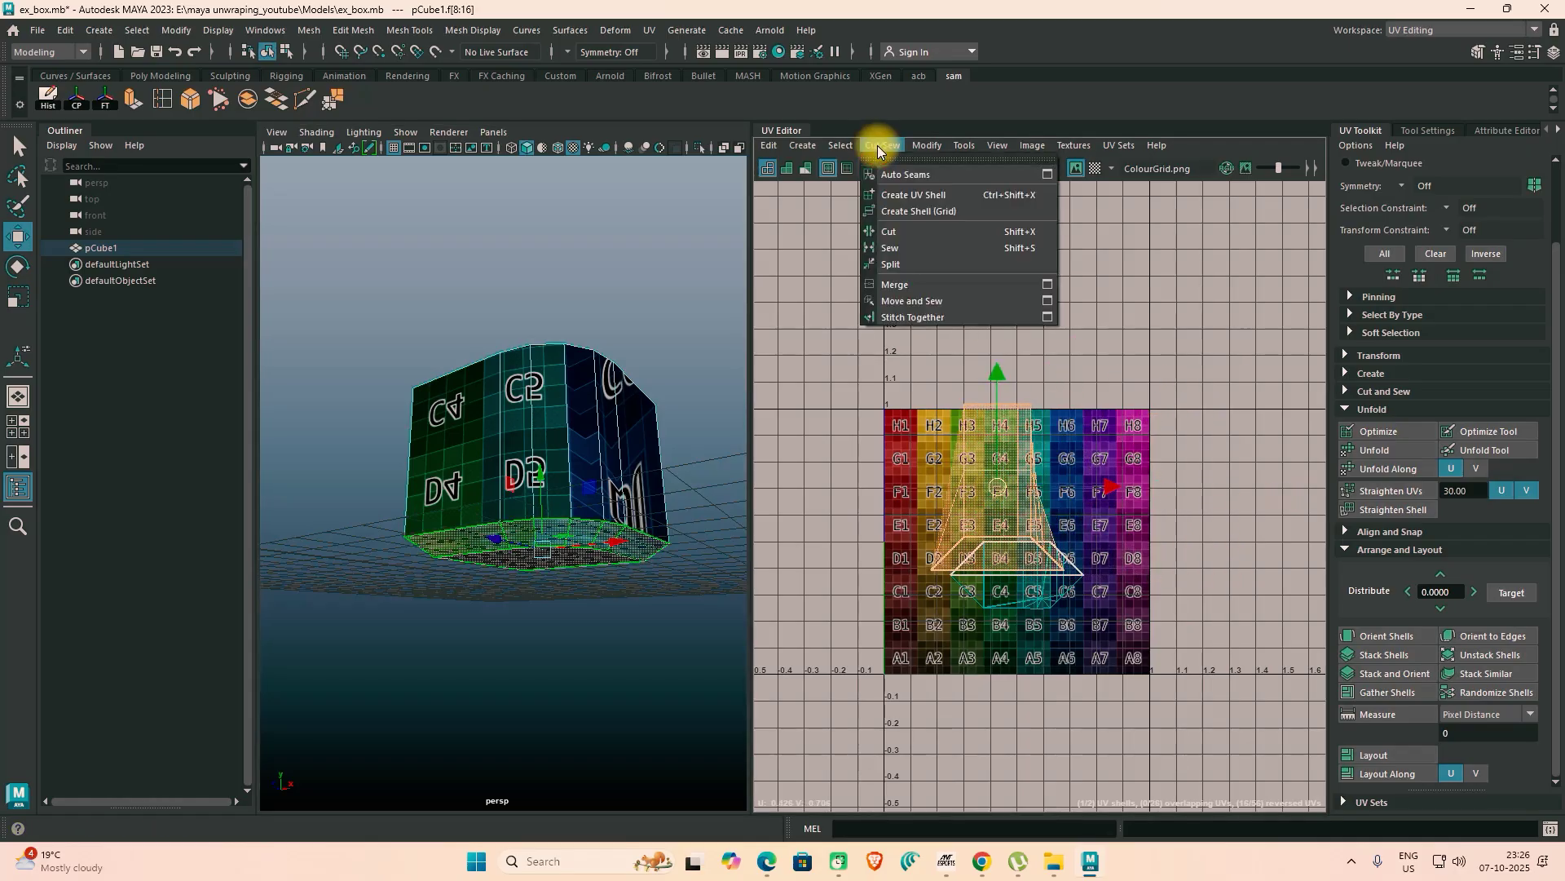
mouse_move(923, 147)
click(949, 655)
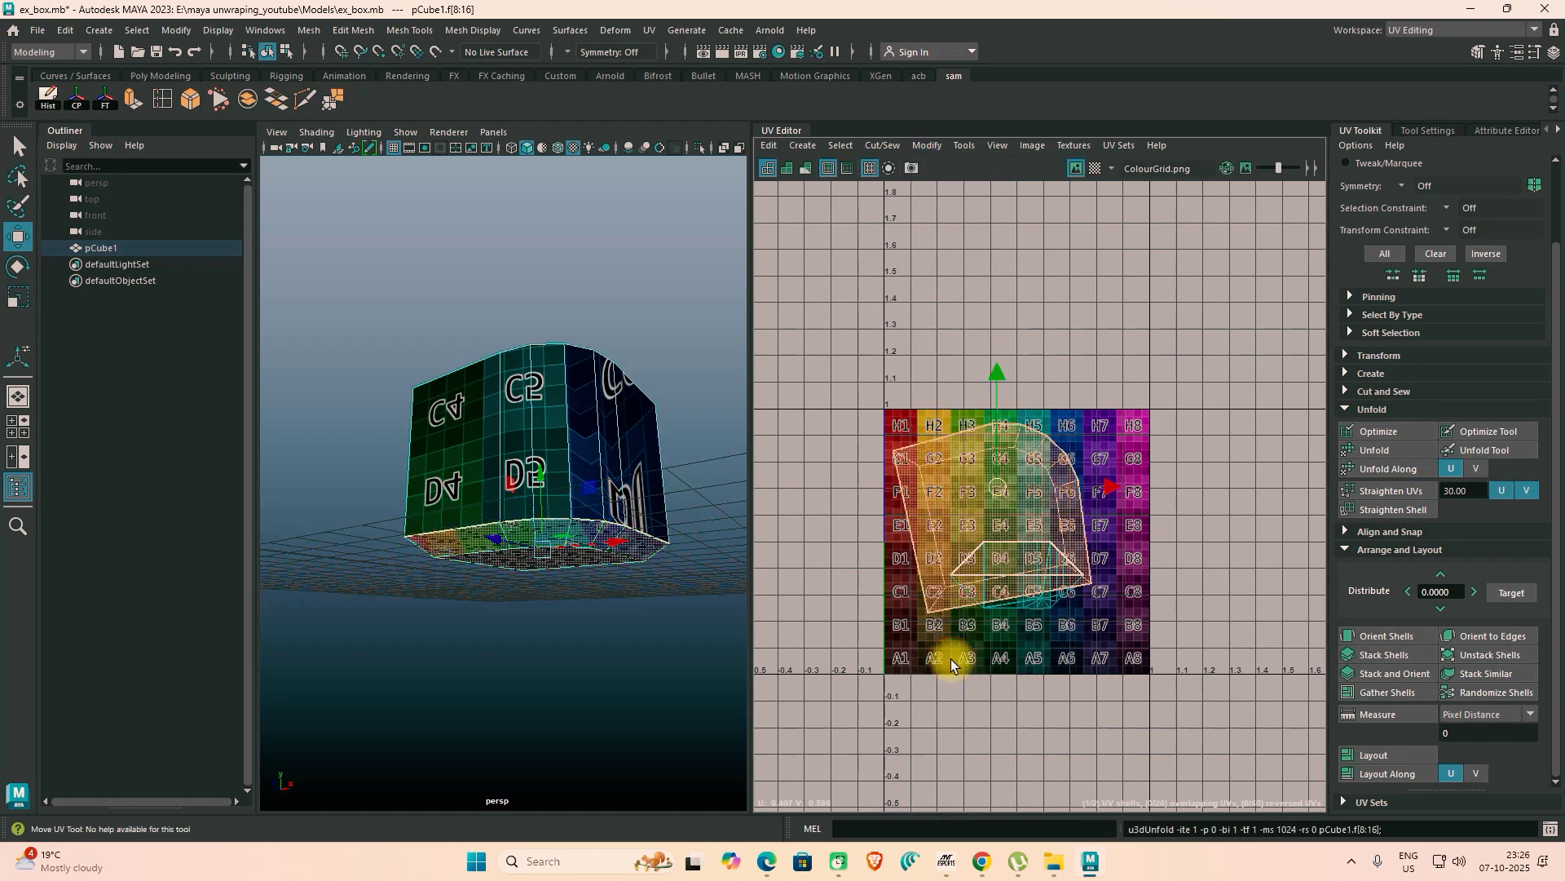
Step: Move the unfolded bottom shell lower on the colour grid and undo the straightening of its UVs
drag(1000, 492, 1031, 416)
drag(1031, 416, 1015, 515)
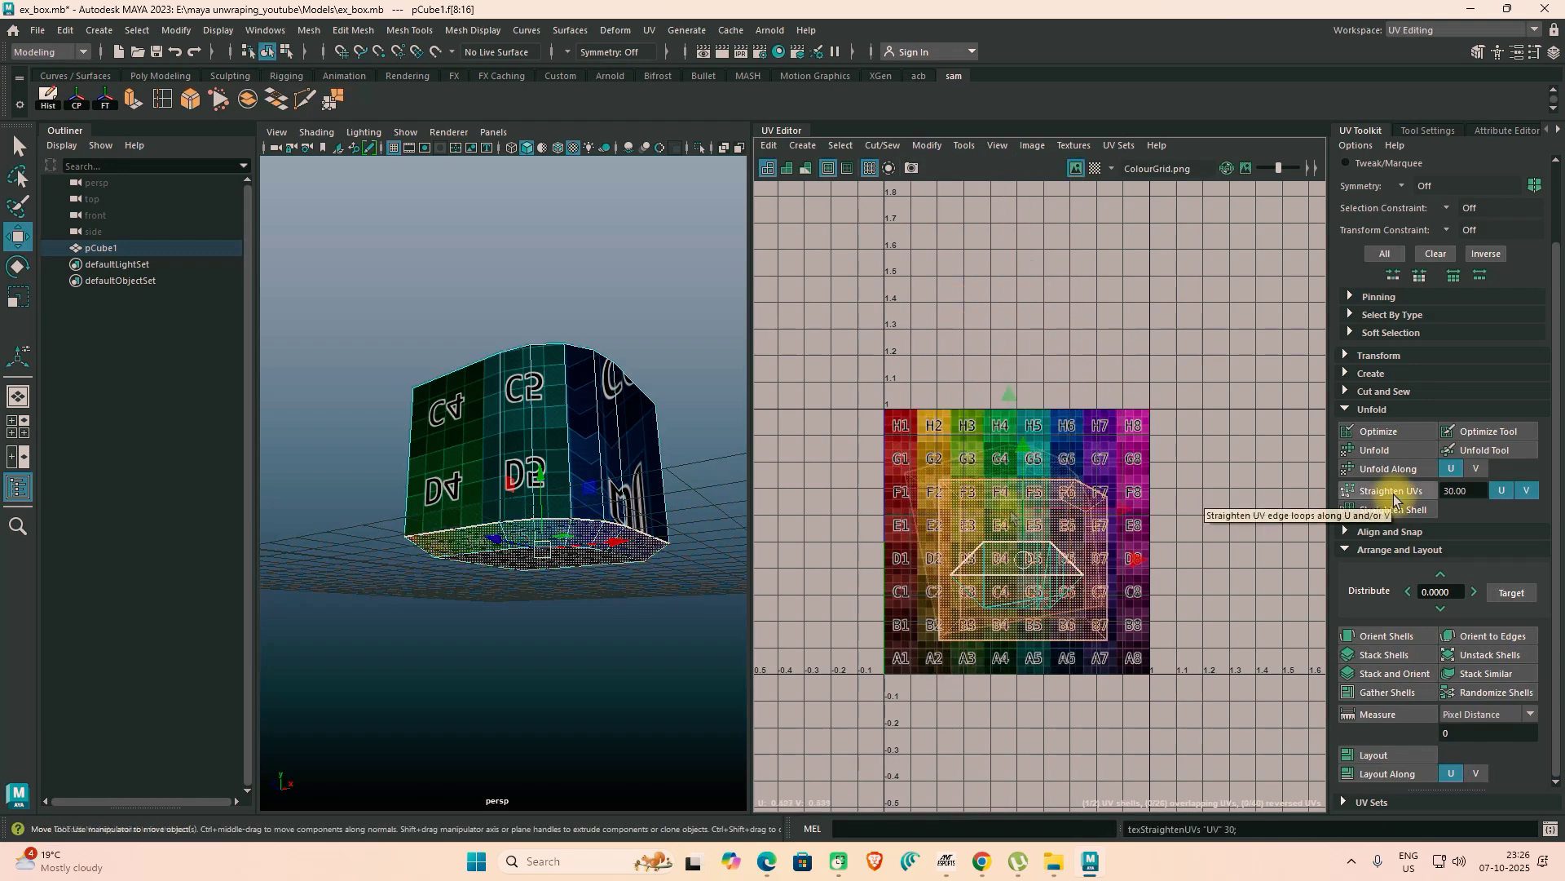
key(ctrl+z)
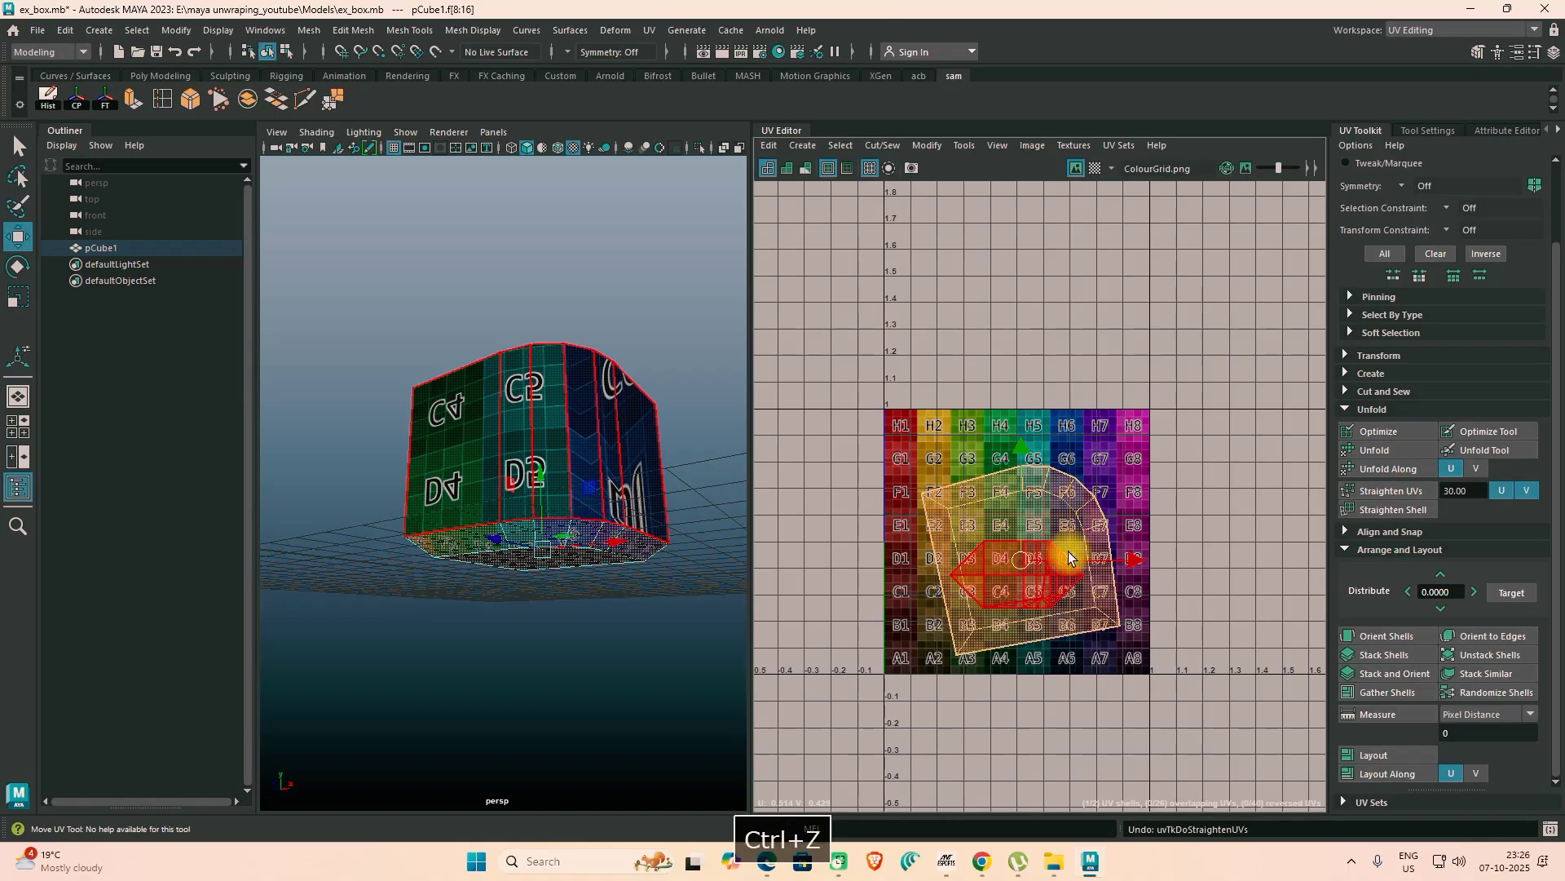
Step: Scale up the bottom shell and reposition it so it nearly fills the 0 to 1 UV square
scroll(1068, 551, up, 1)
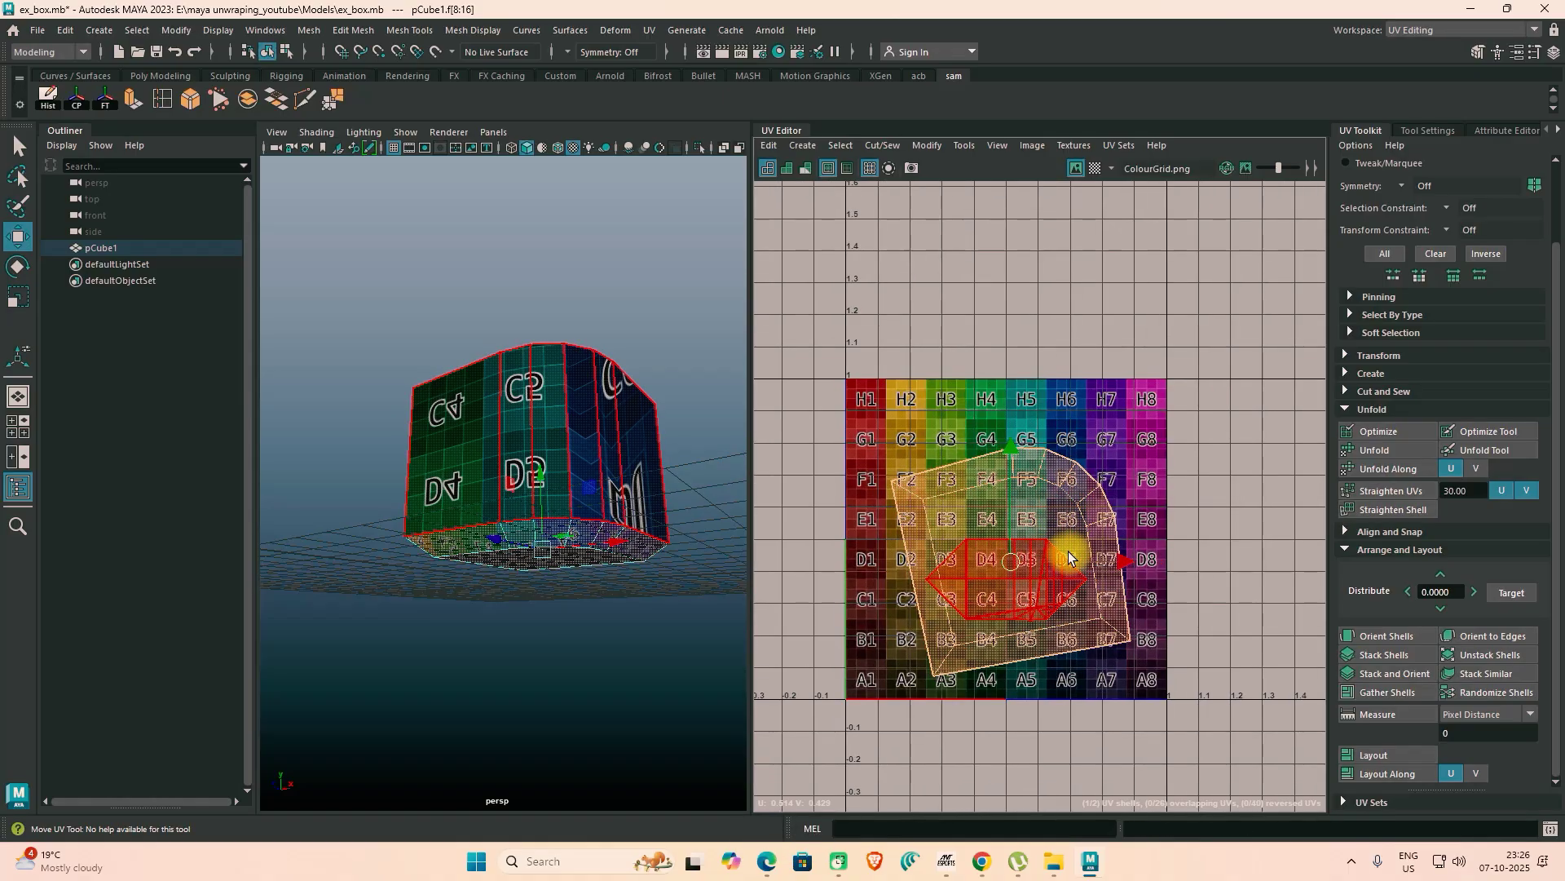
key(r)
drag(1020, 560, 1054, 546)
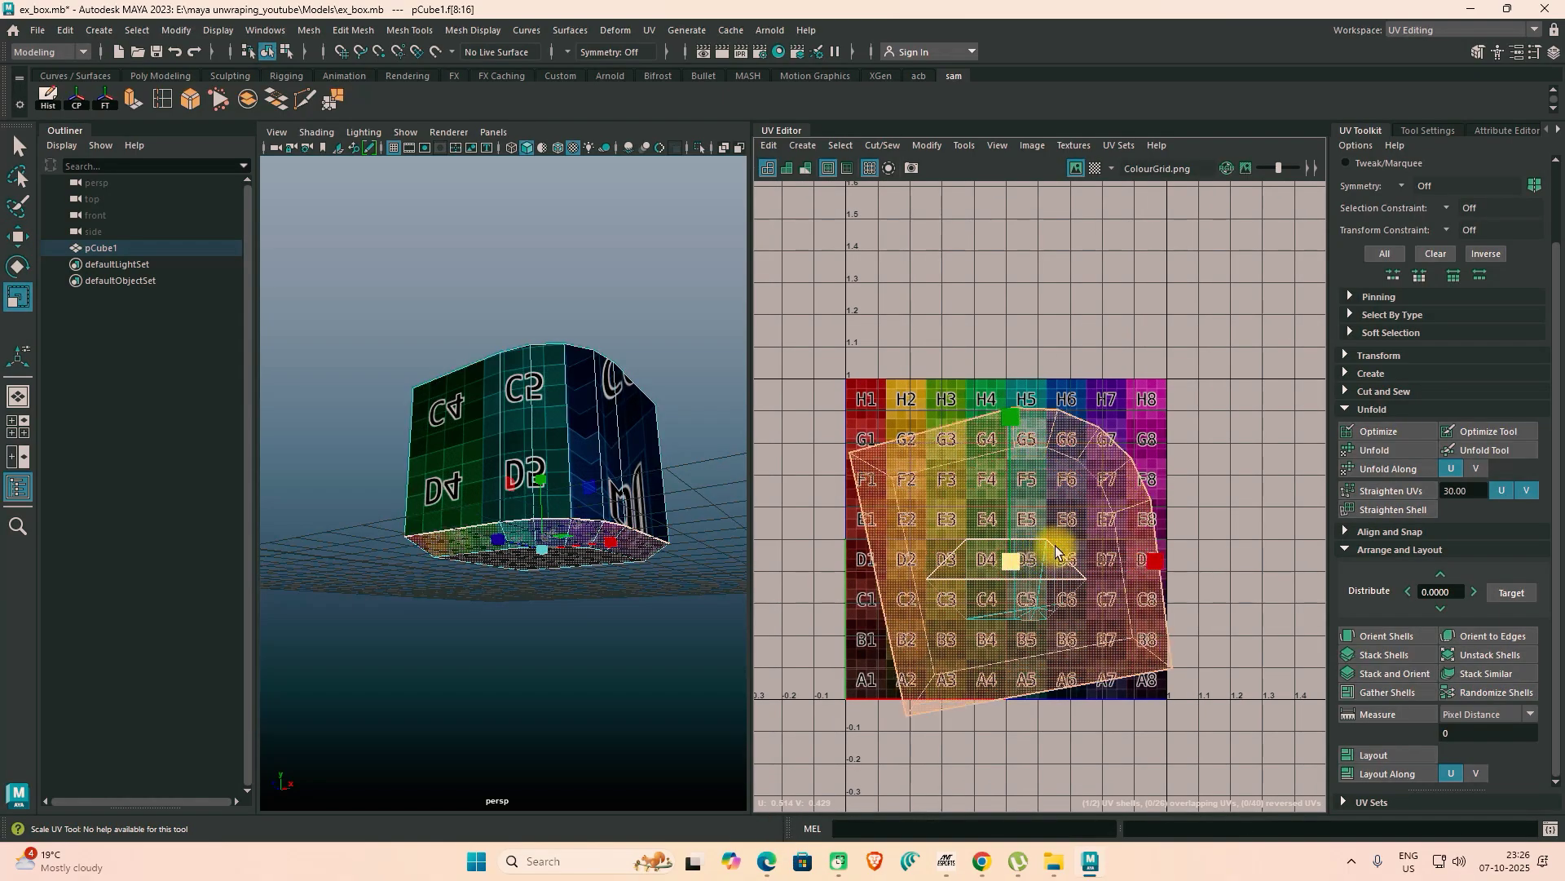
key(e)
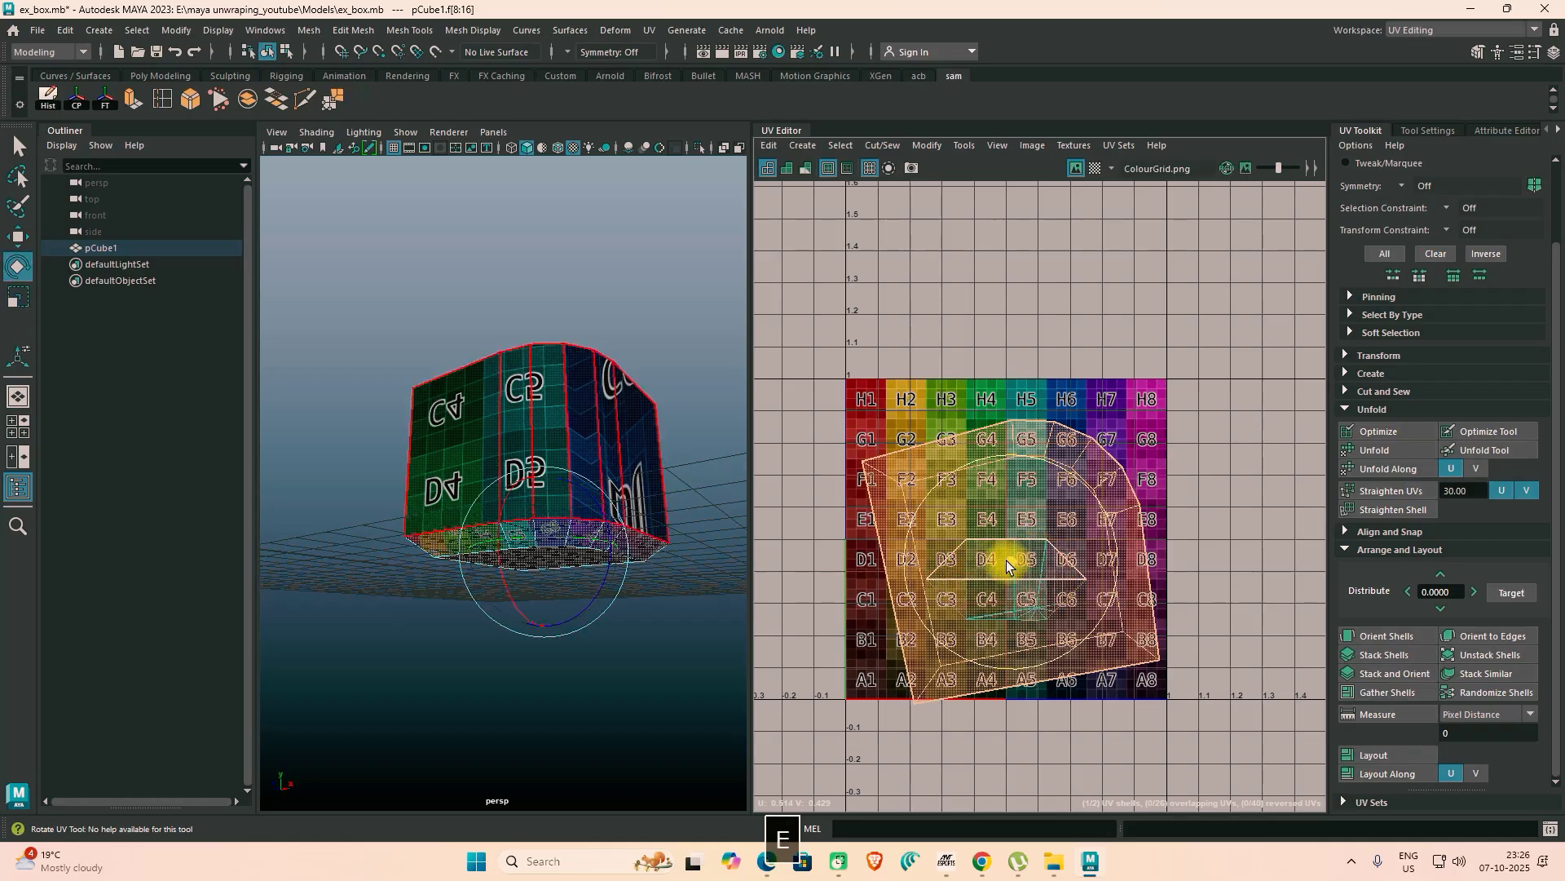
drag(1015, 561, 1011, 565)
key(w)
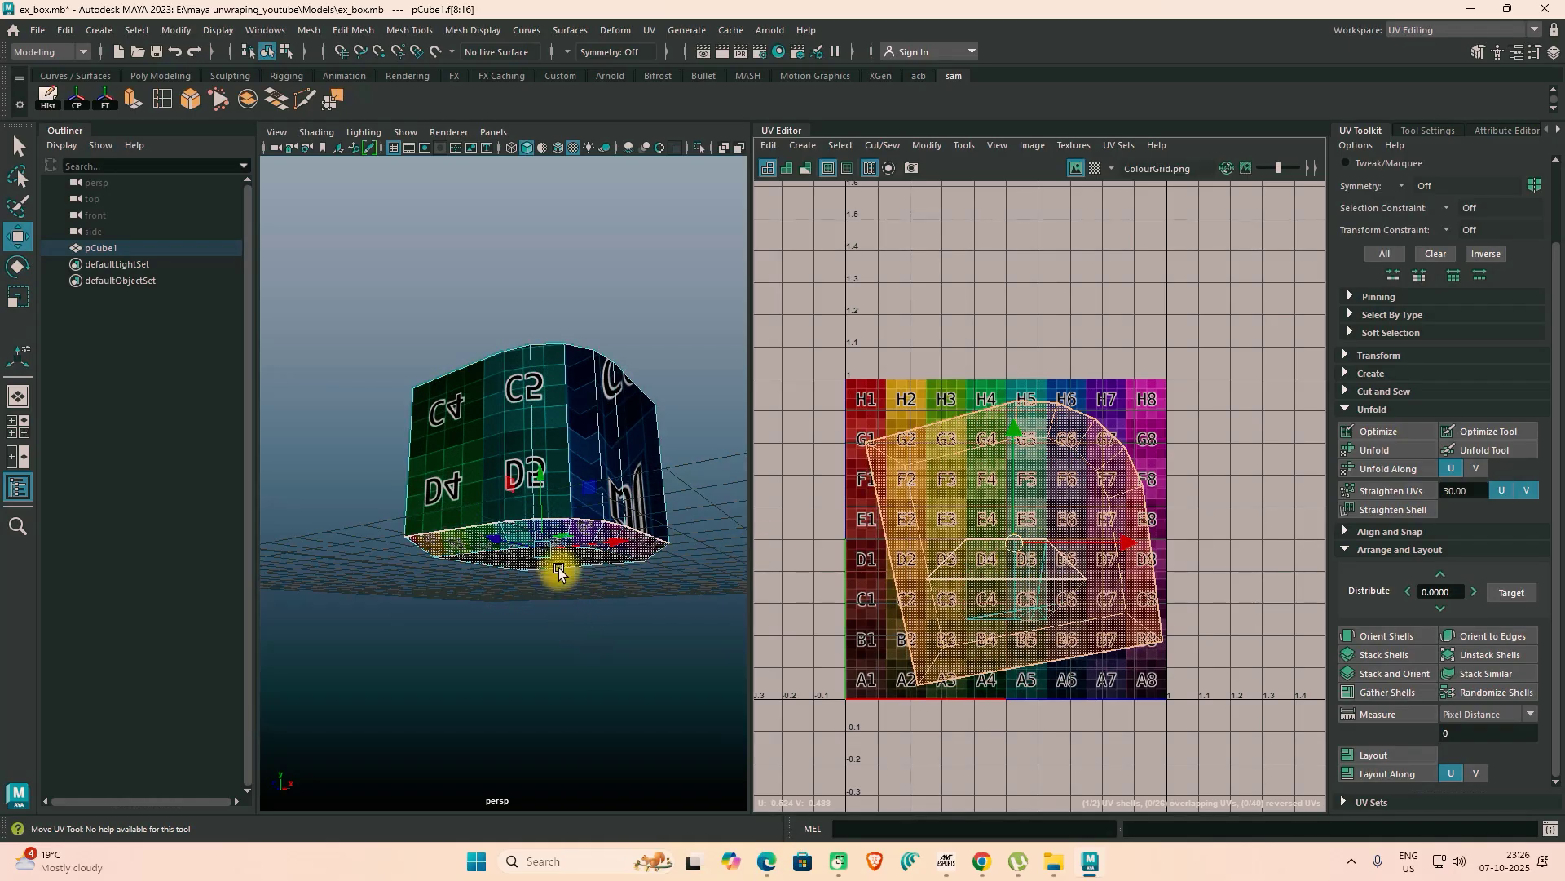
Step: Return the box to object mode, reselect it and inspect the grid texture on its bottom and lower bevel
right_drag(589, 376, 622, 416)
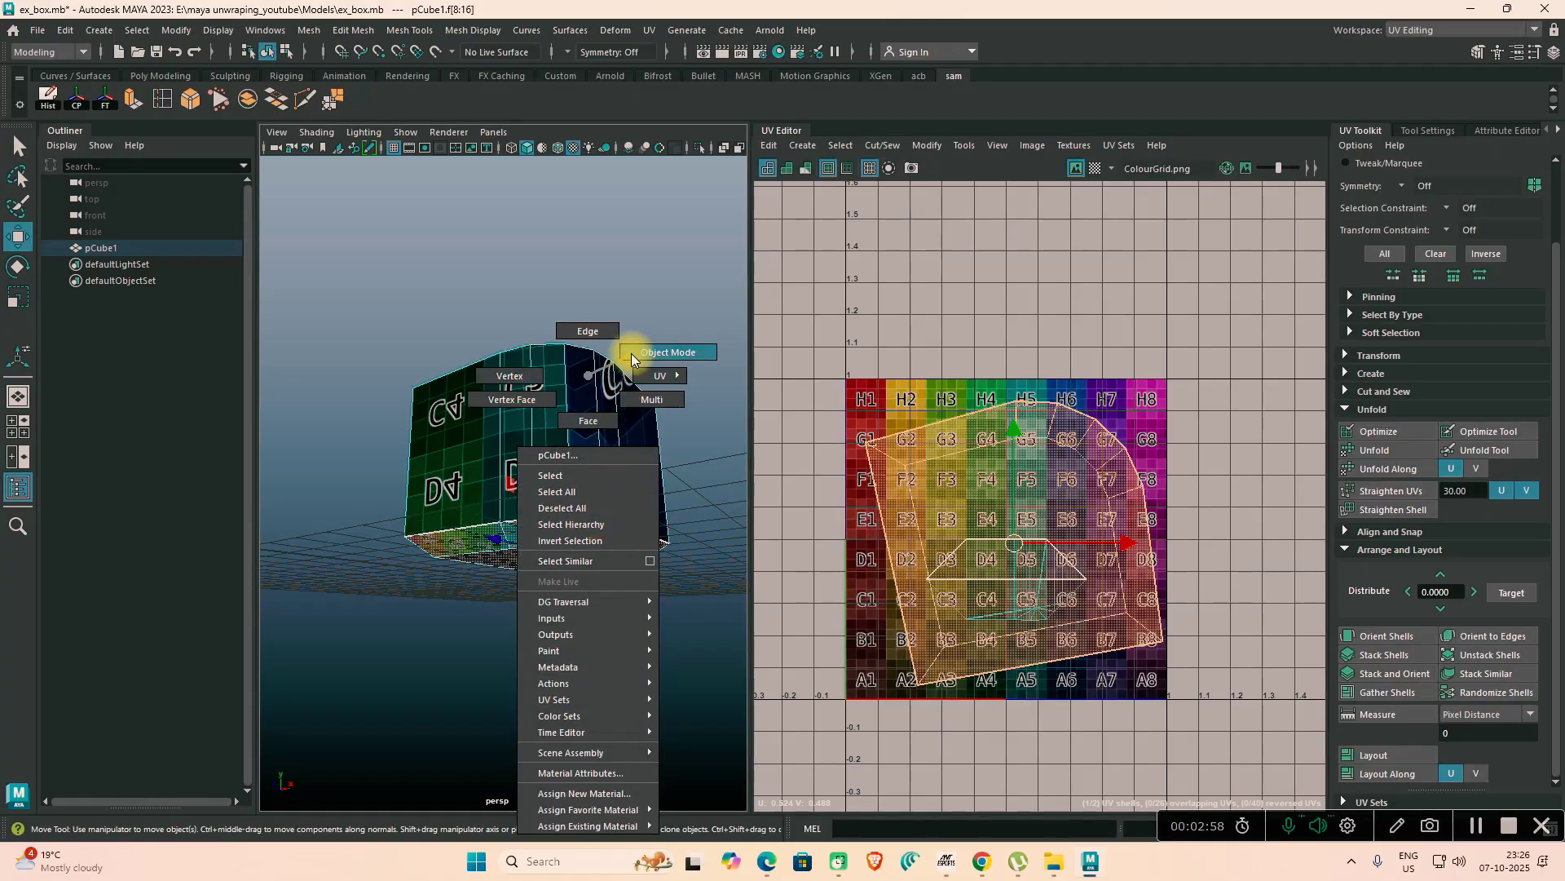
right_drag(632, 360, 657, 364)
click(629, 556)
alt+drag(628, 555, 584, 526)
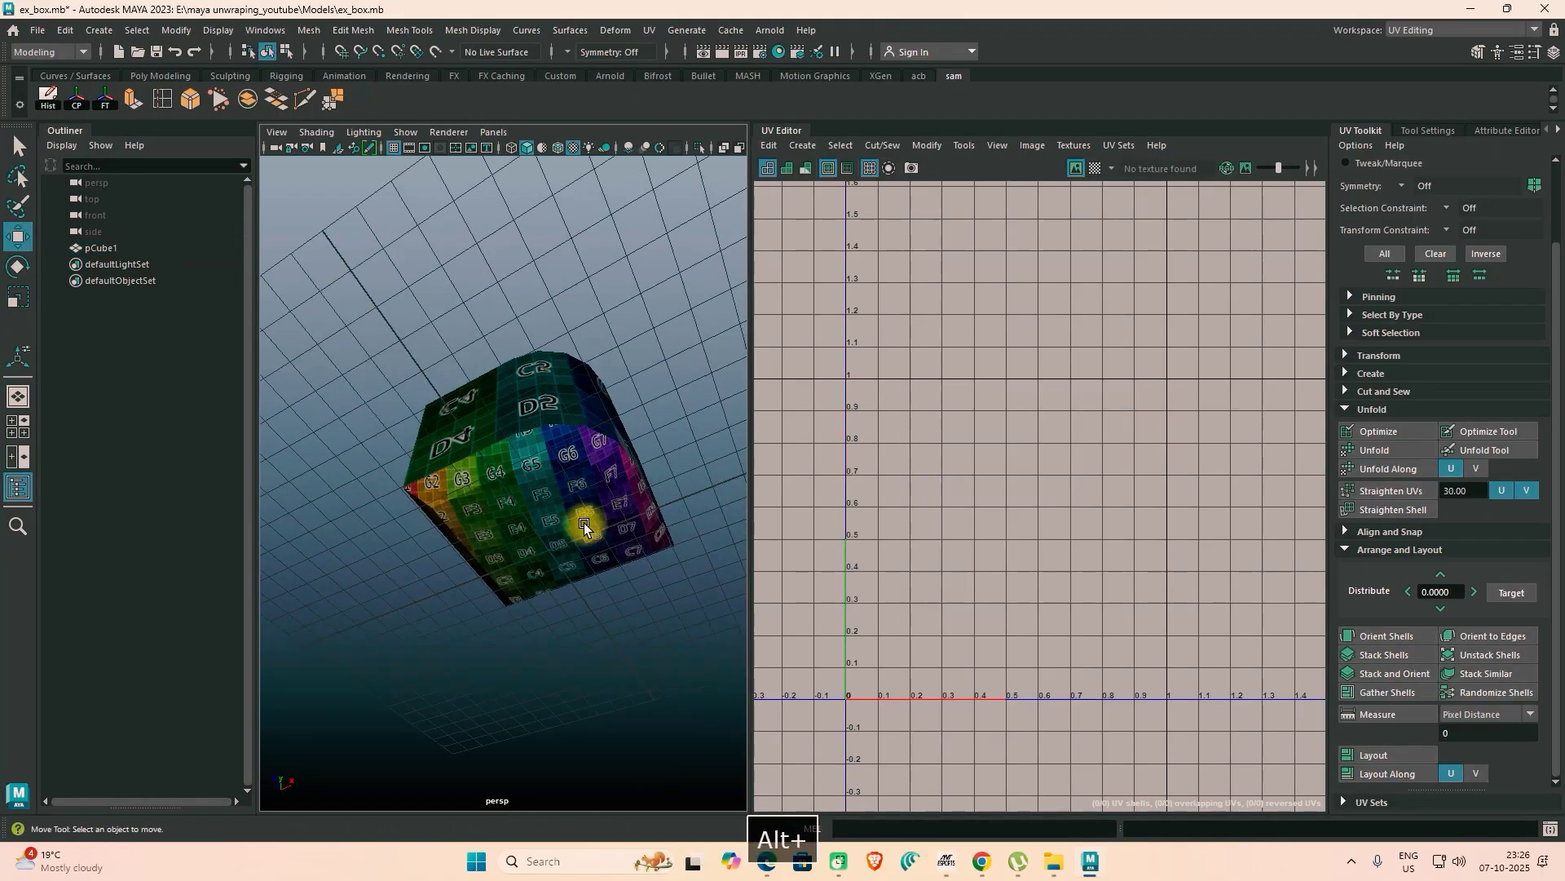
click(584, 525)
scroll(584, 526, up, 5)
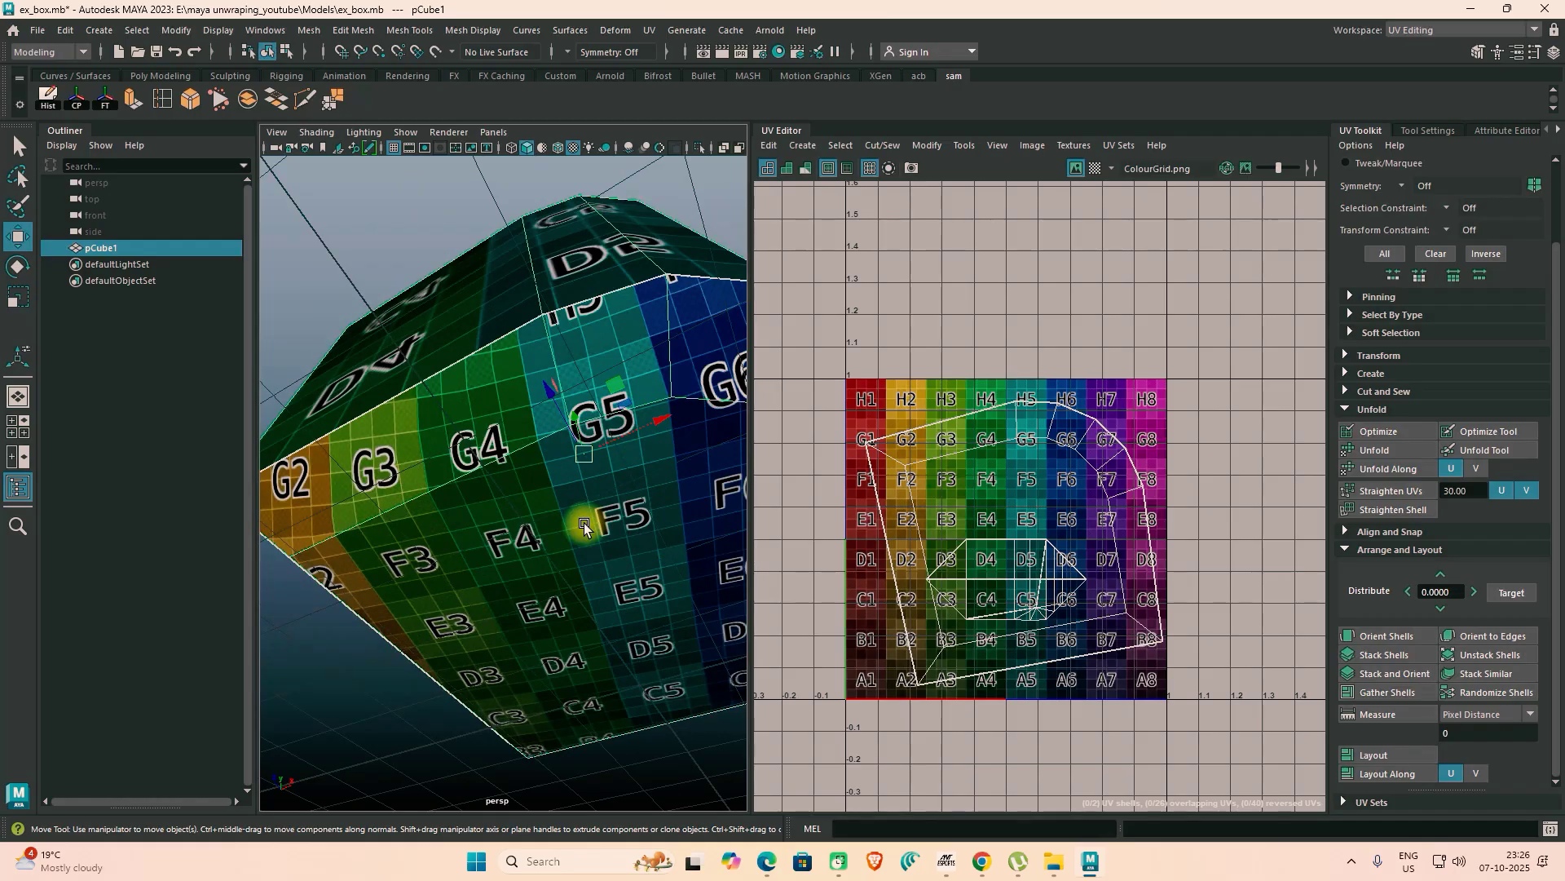
alt+drag(475, 533, 614, 522)
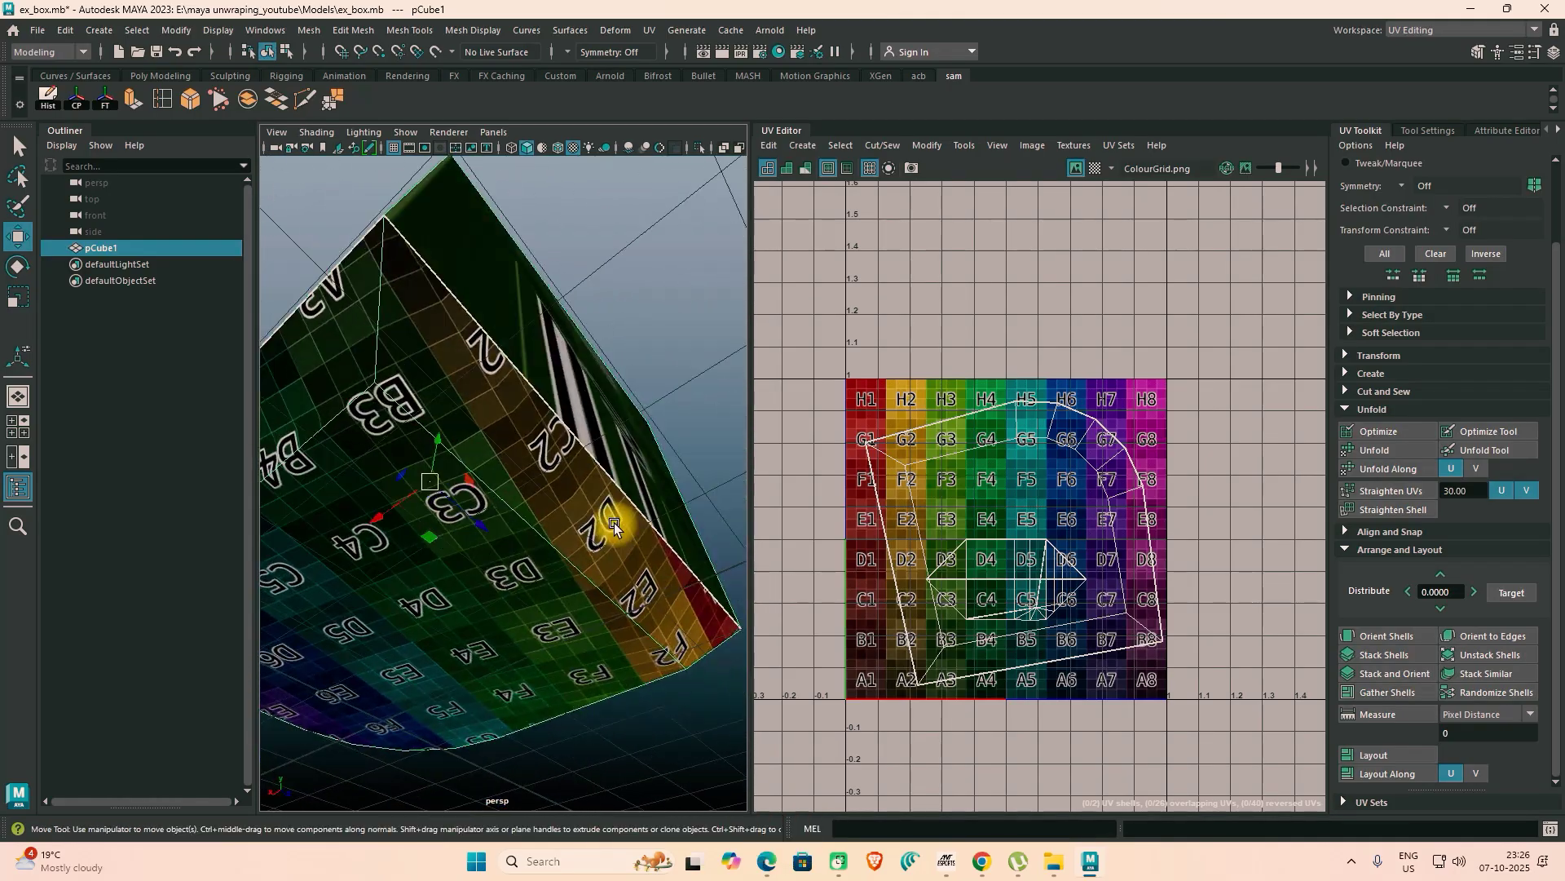
Step: Examine the grid texture on the box's bottom and lower bevel, checking the bevel corners for distortion
alt+drag(467, 516, 639, 490)
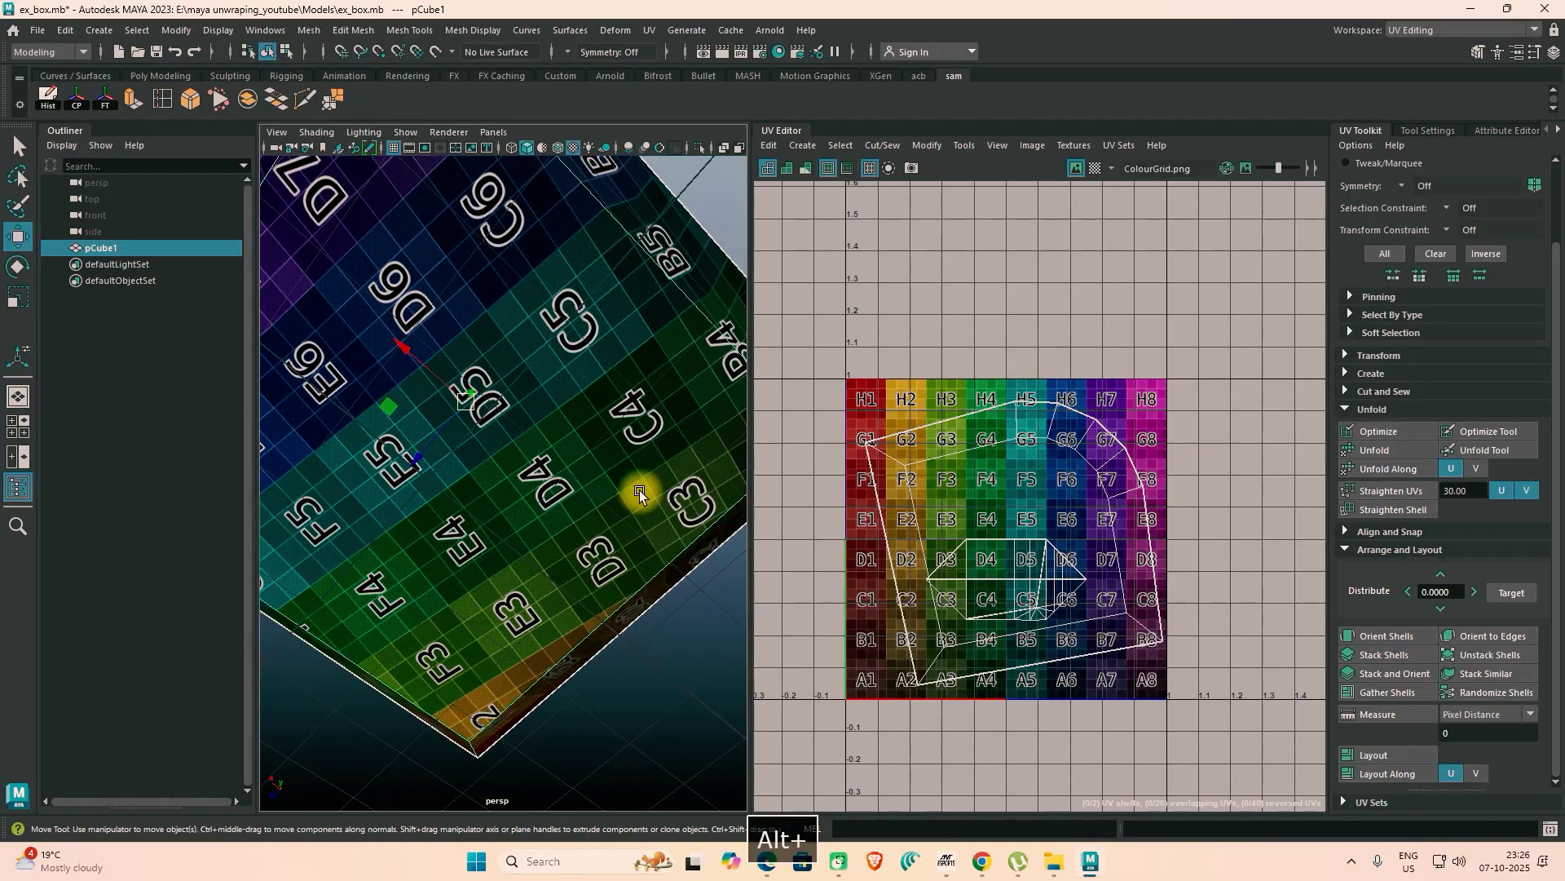
scroll(639, 491, down, 5)
alt+drag(530, 455, 587, 531)
alt+right_drag(587, 531, 758, 534)
alt+drag(758, 534, 486, 472)
alt+middle_drag(541, 345, 549, 393)
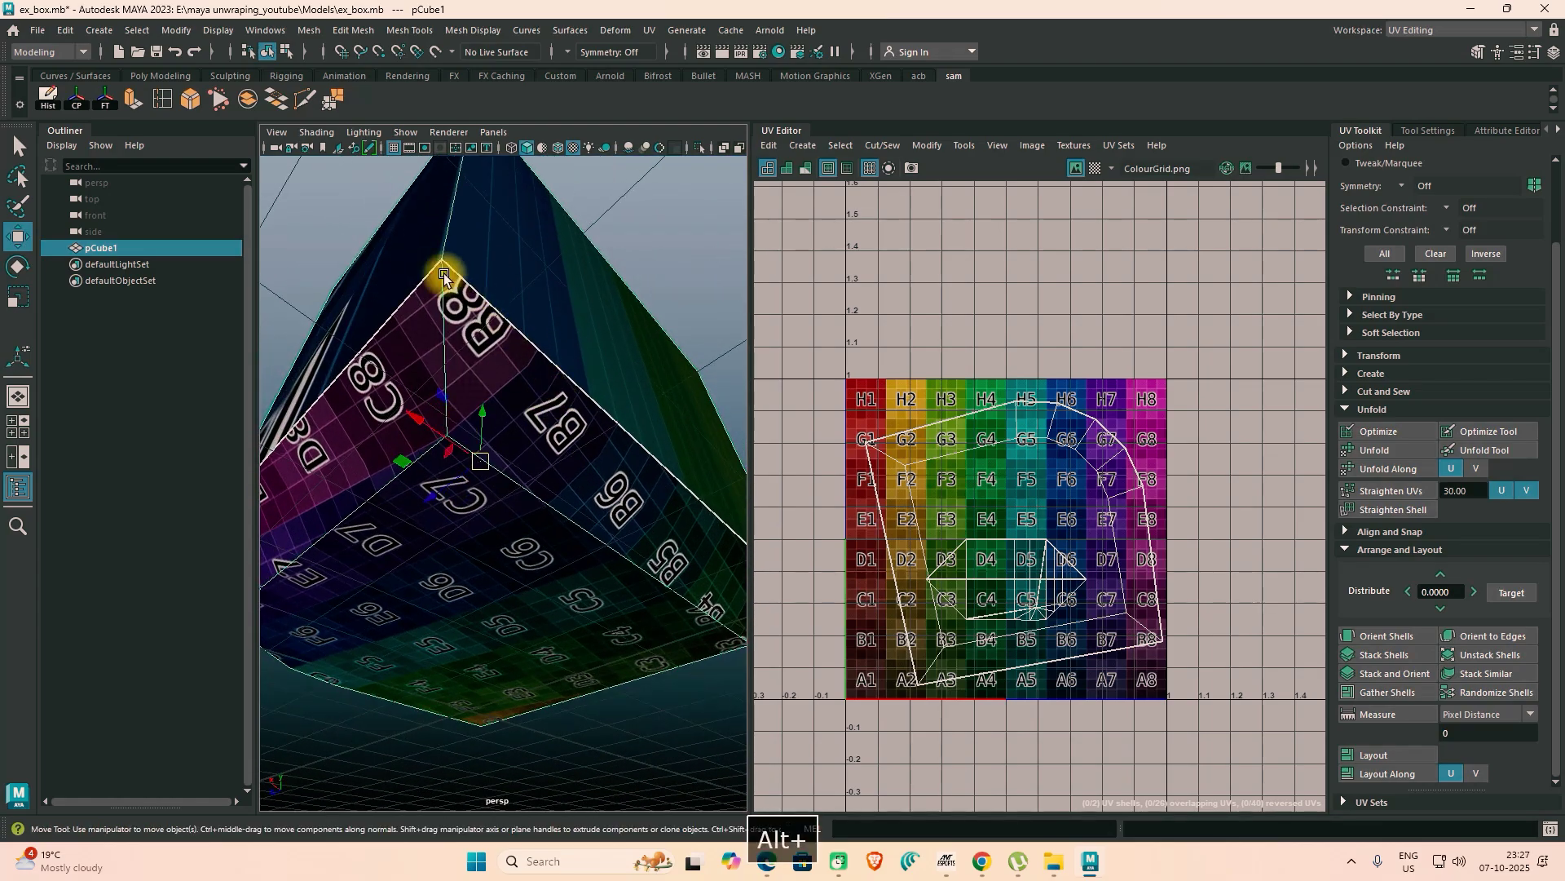
alt+drag(467, 414, 592, 469)
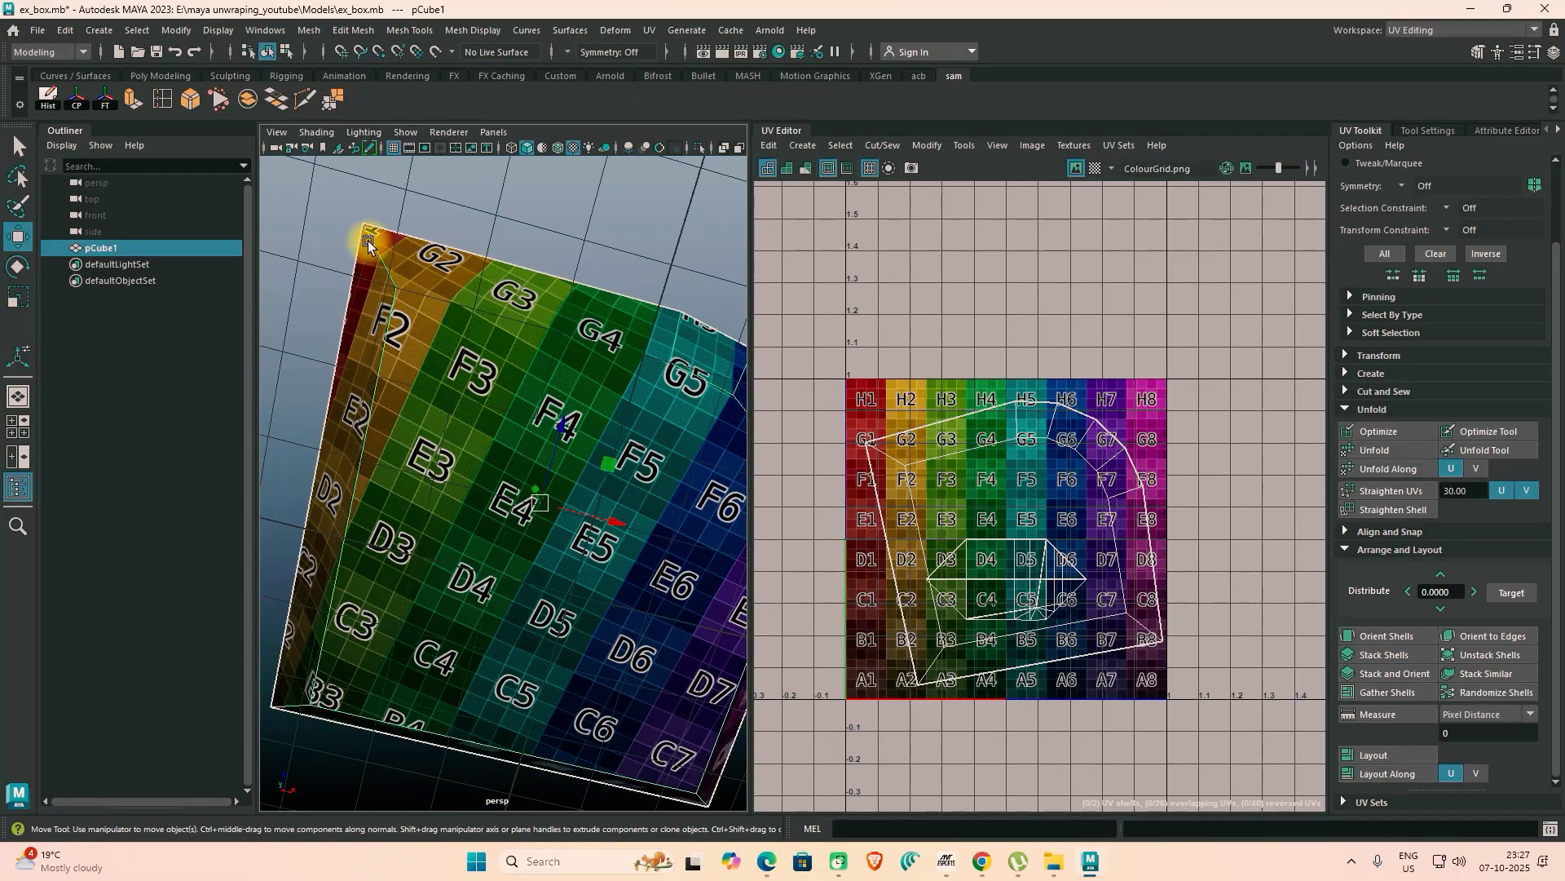
alt+drag(600, 476, 455, 527)
alt+drag(574, 532, 530, 510)
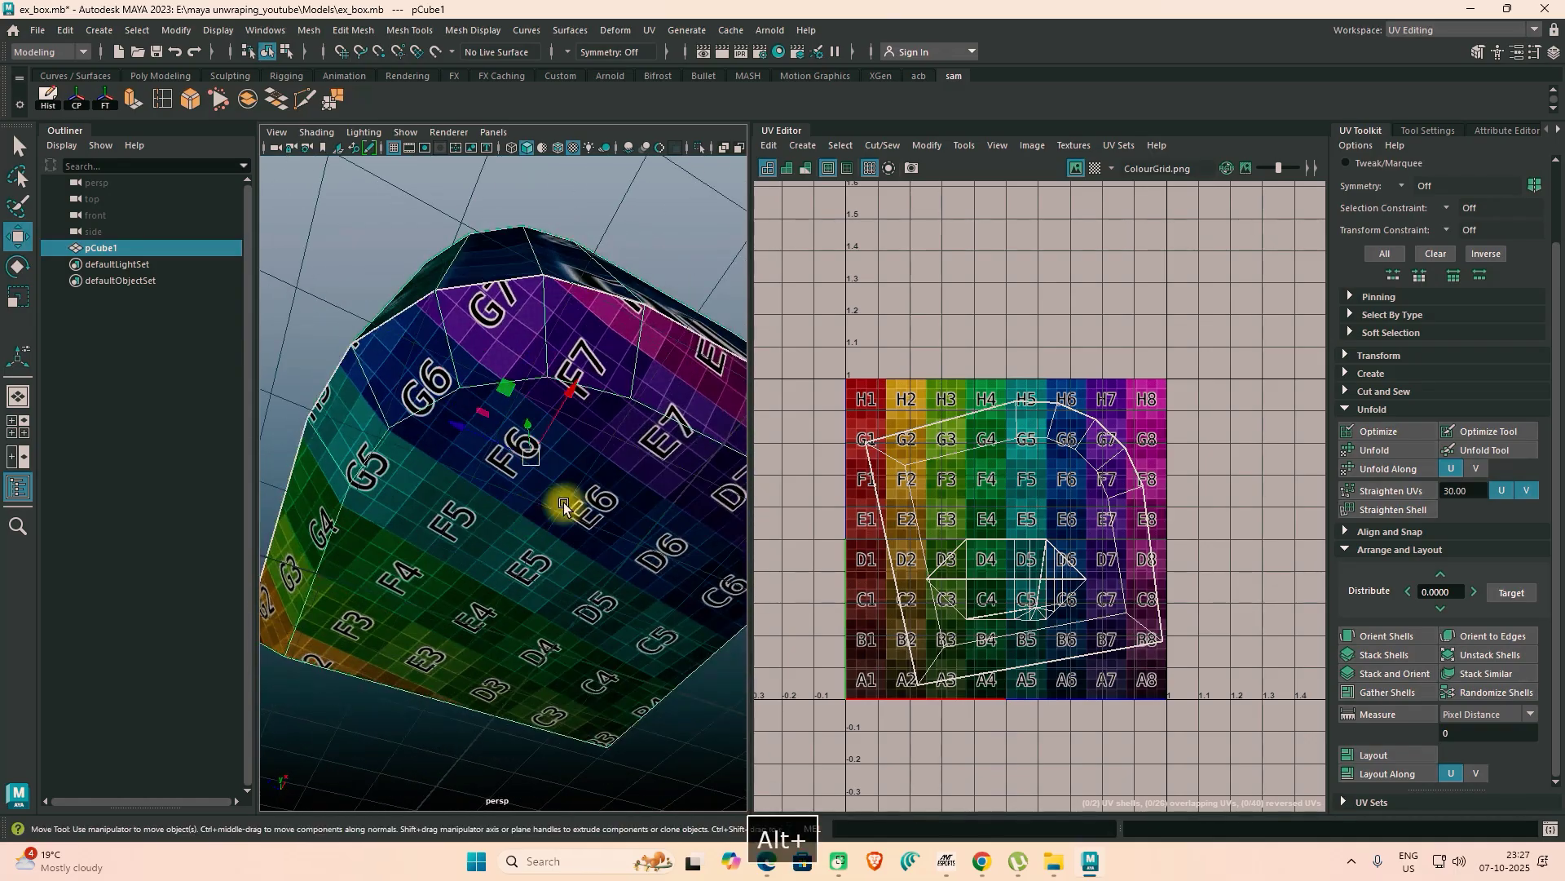
alt+drag(355, 530, 528, 376)
alt+drag(464, 520, 678, 520)
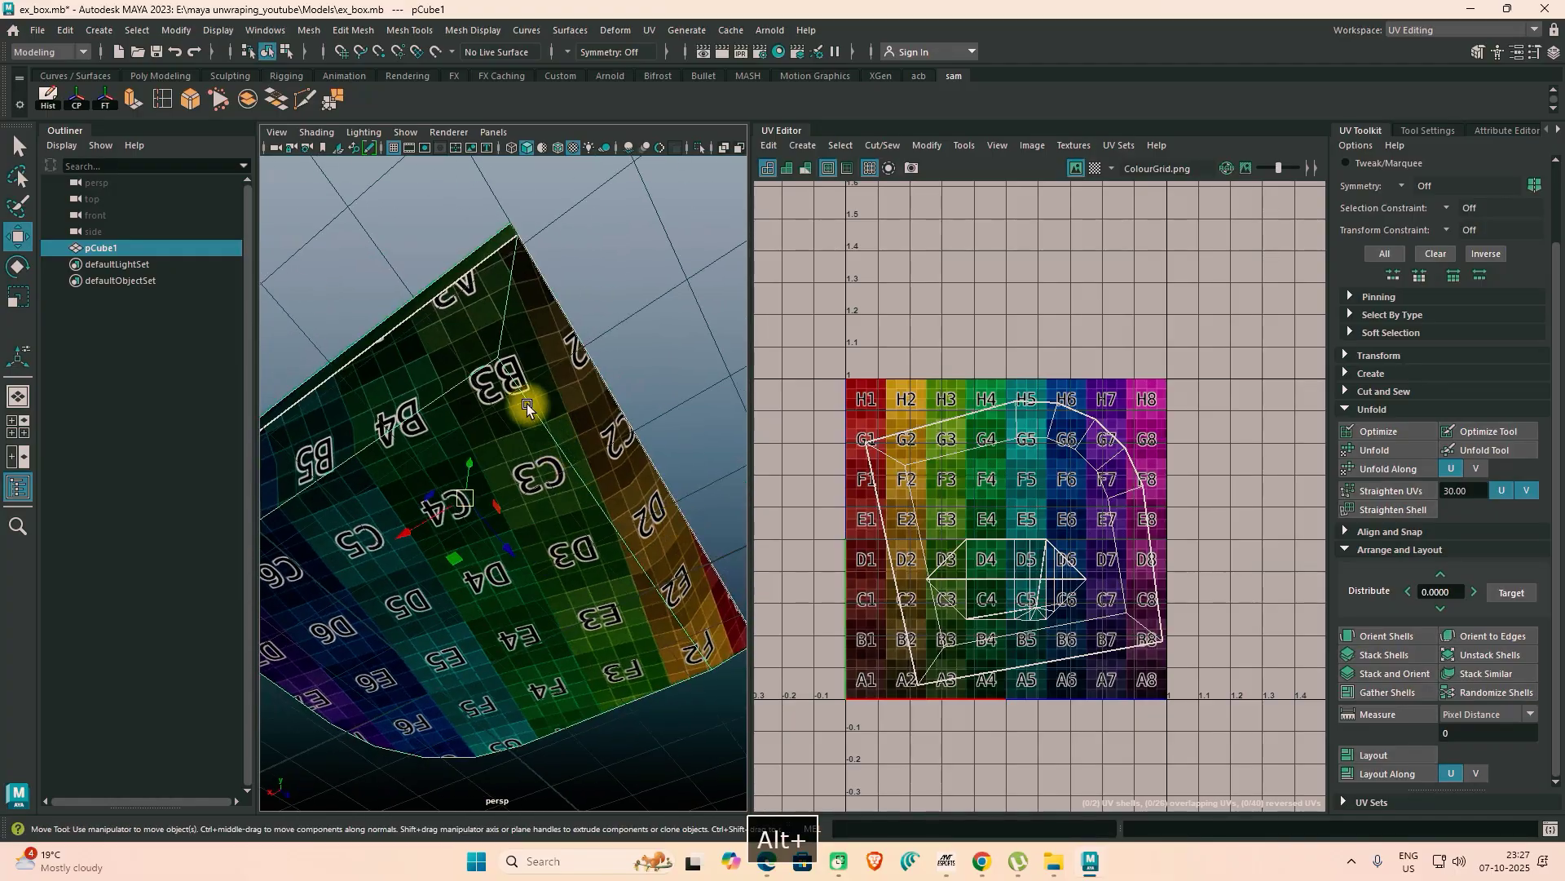
alt+drag(502, 391, 450, 445)
alt+drag(474, 374, 659, 515)
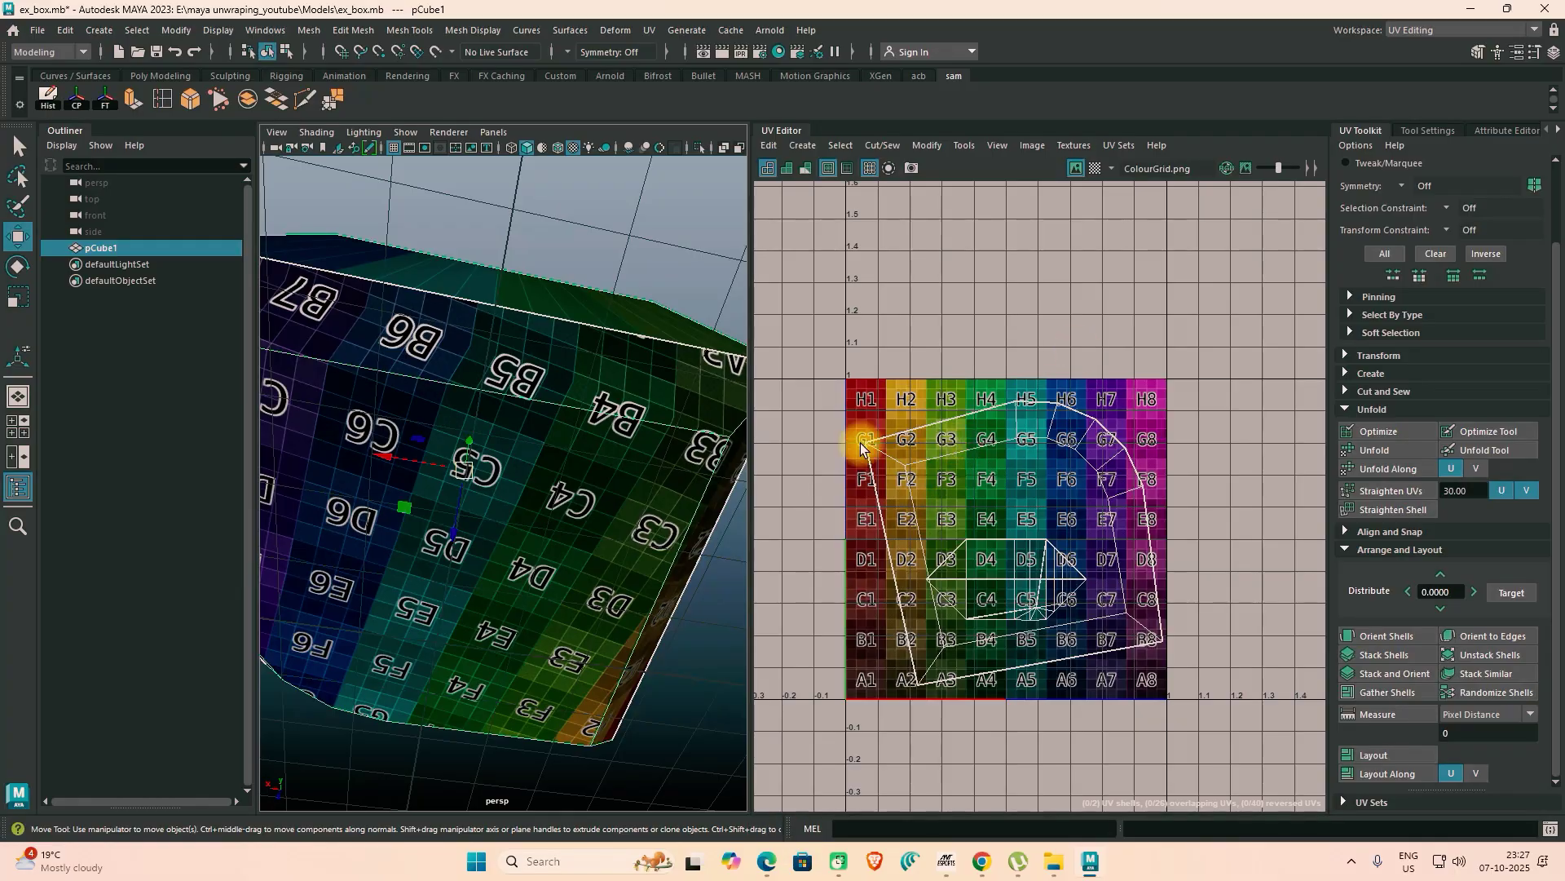
Step: Select the corner edges of the lower bevel and split their UVs
right_click(574, 401)
click(575, 340)
alt+drag(575, 337, 566, 413)
alt+drag(566, 410, 526, 372)
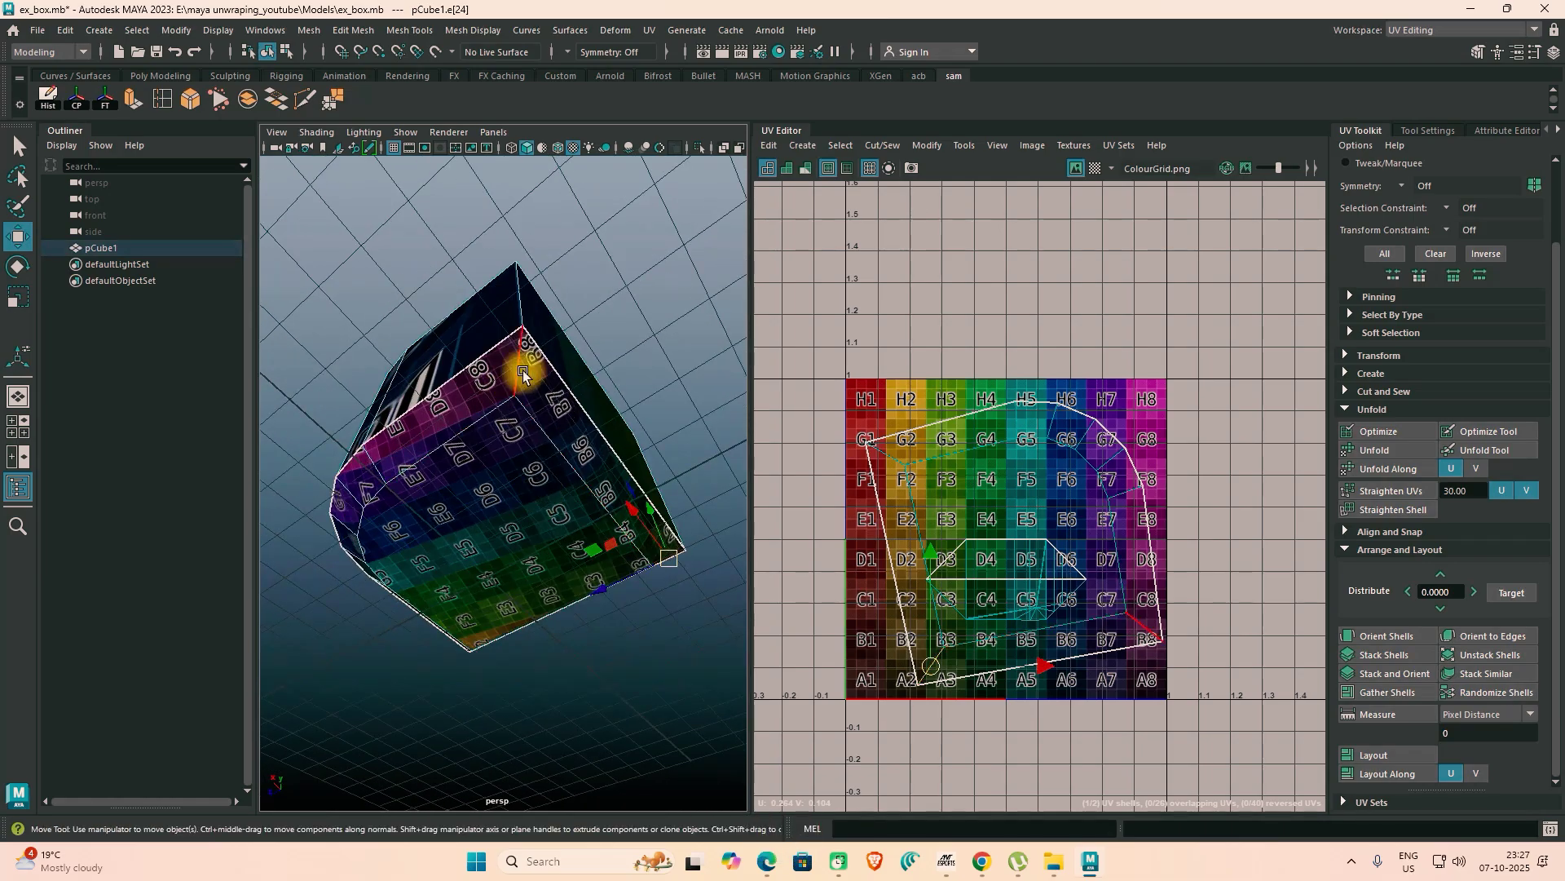
alt+drag(482, 444, 676, 510)
shift+click(505, 370)
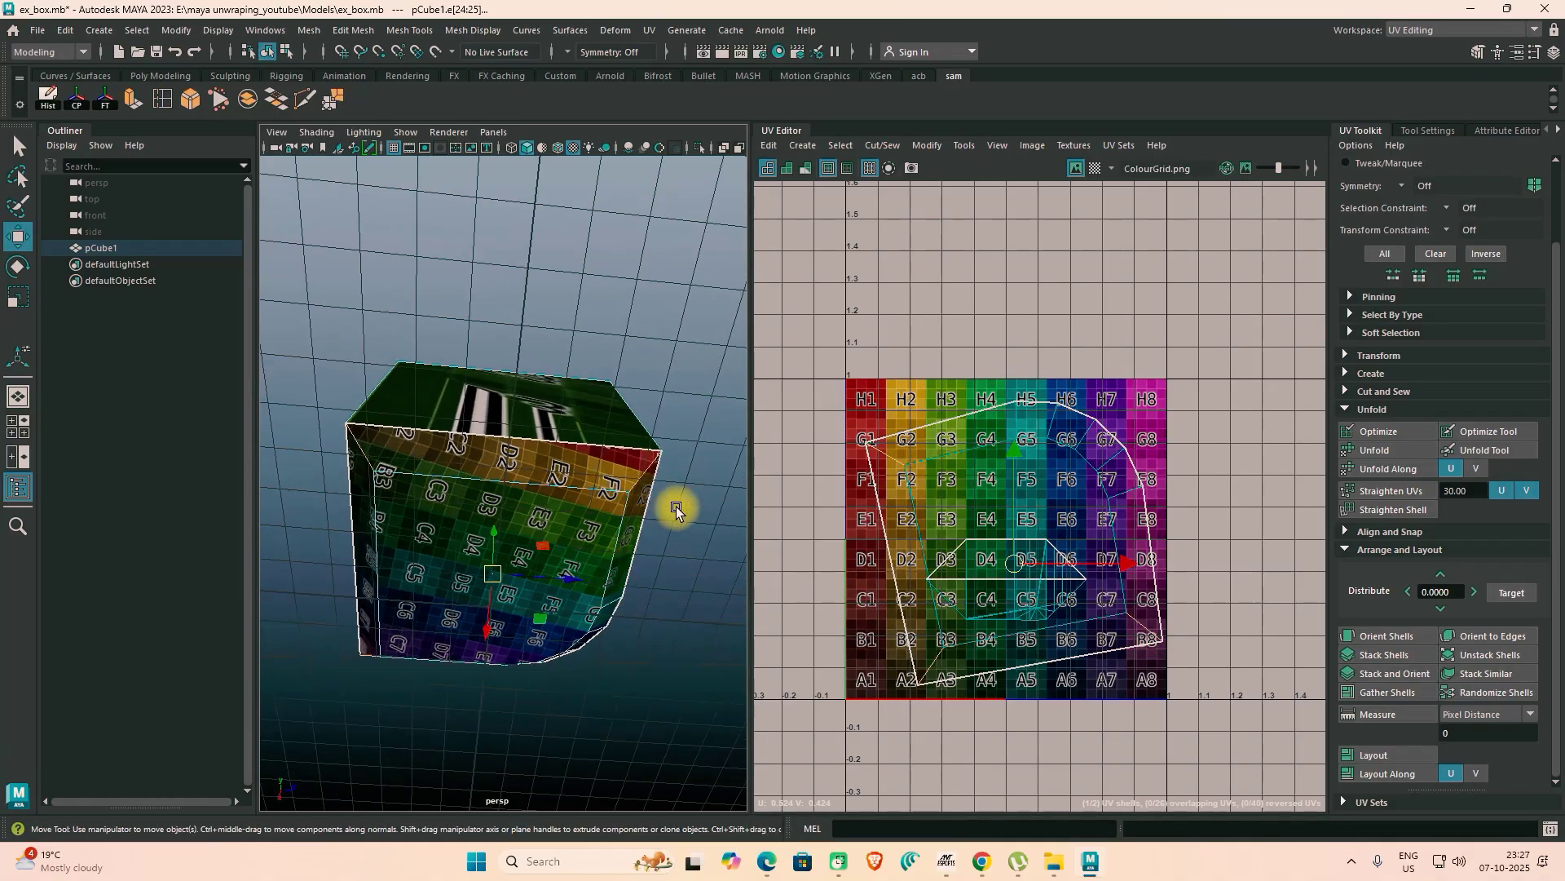
click(879, 145)
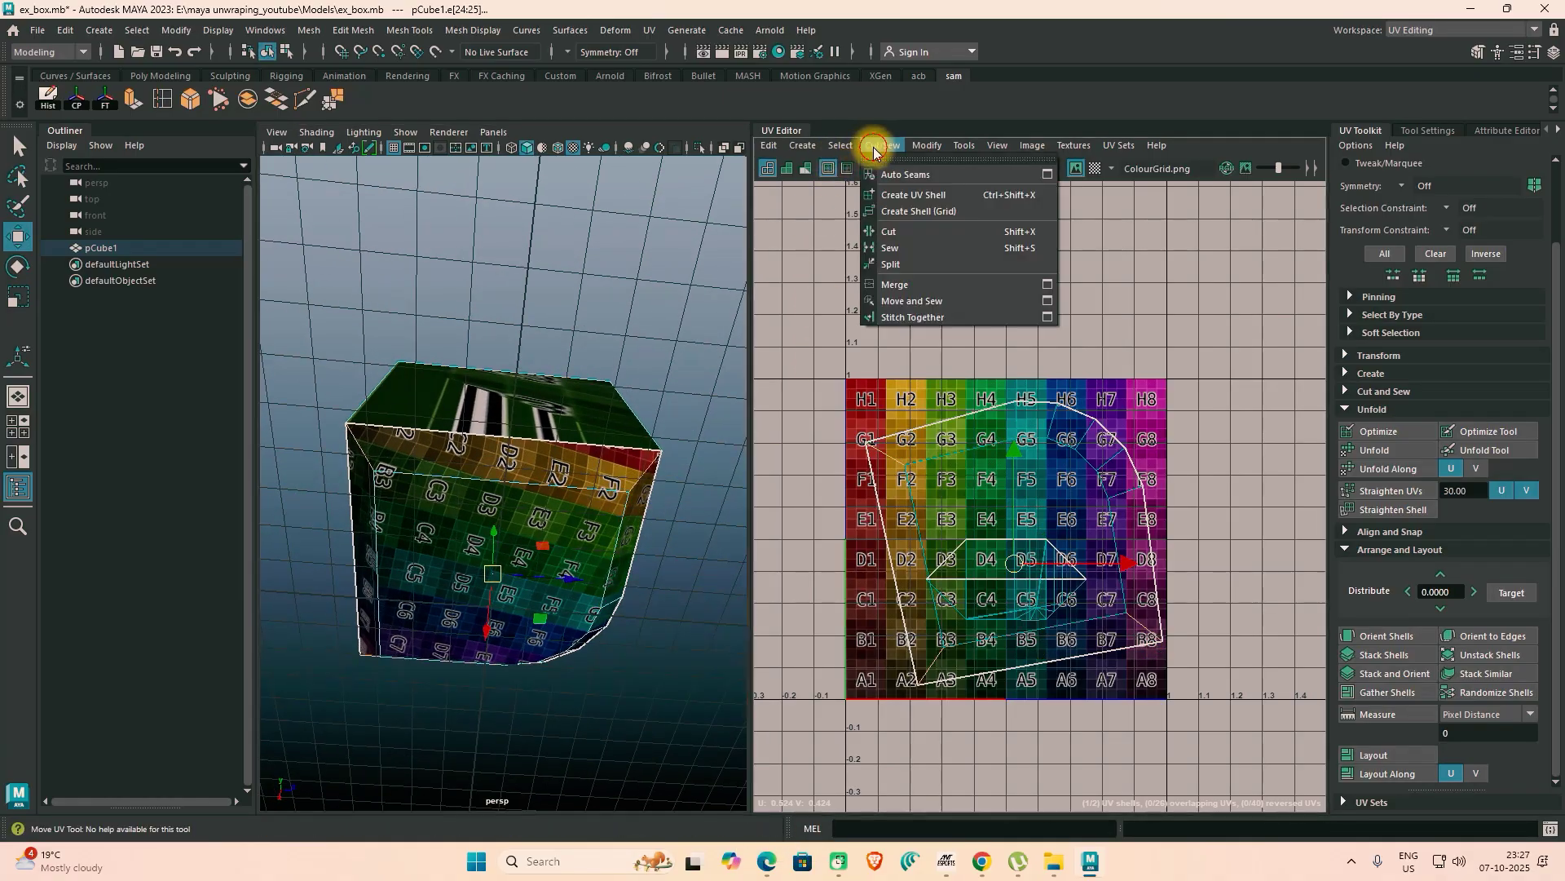
click(901, 265)
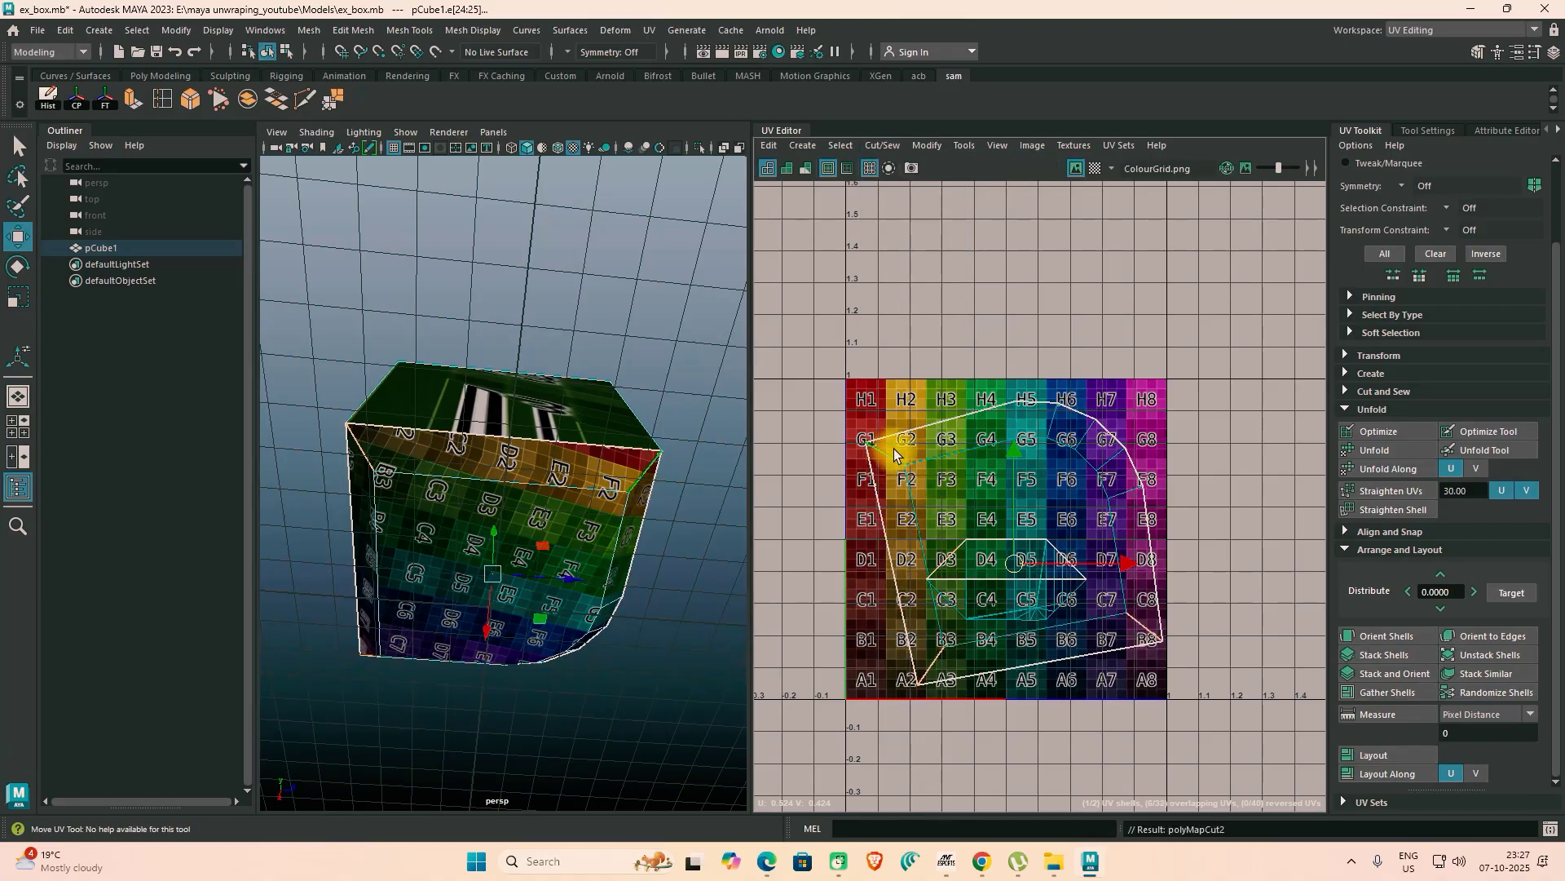
Step: Select the whole bottom shell by its faces and unfold it along the new cuts
right_click(972, 467)
right_drag(927, 441, 918, 444)
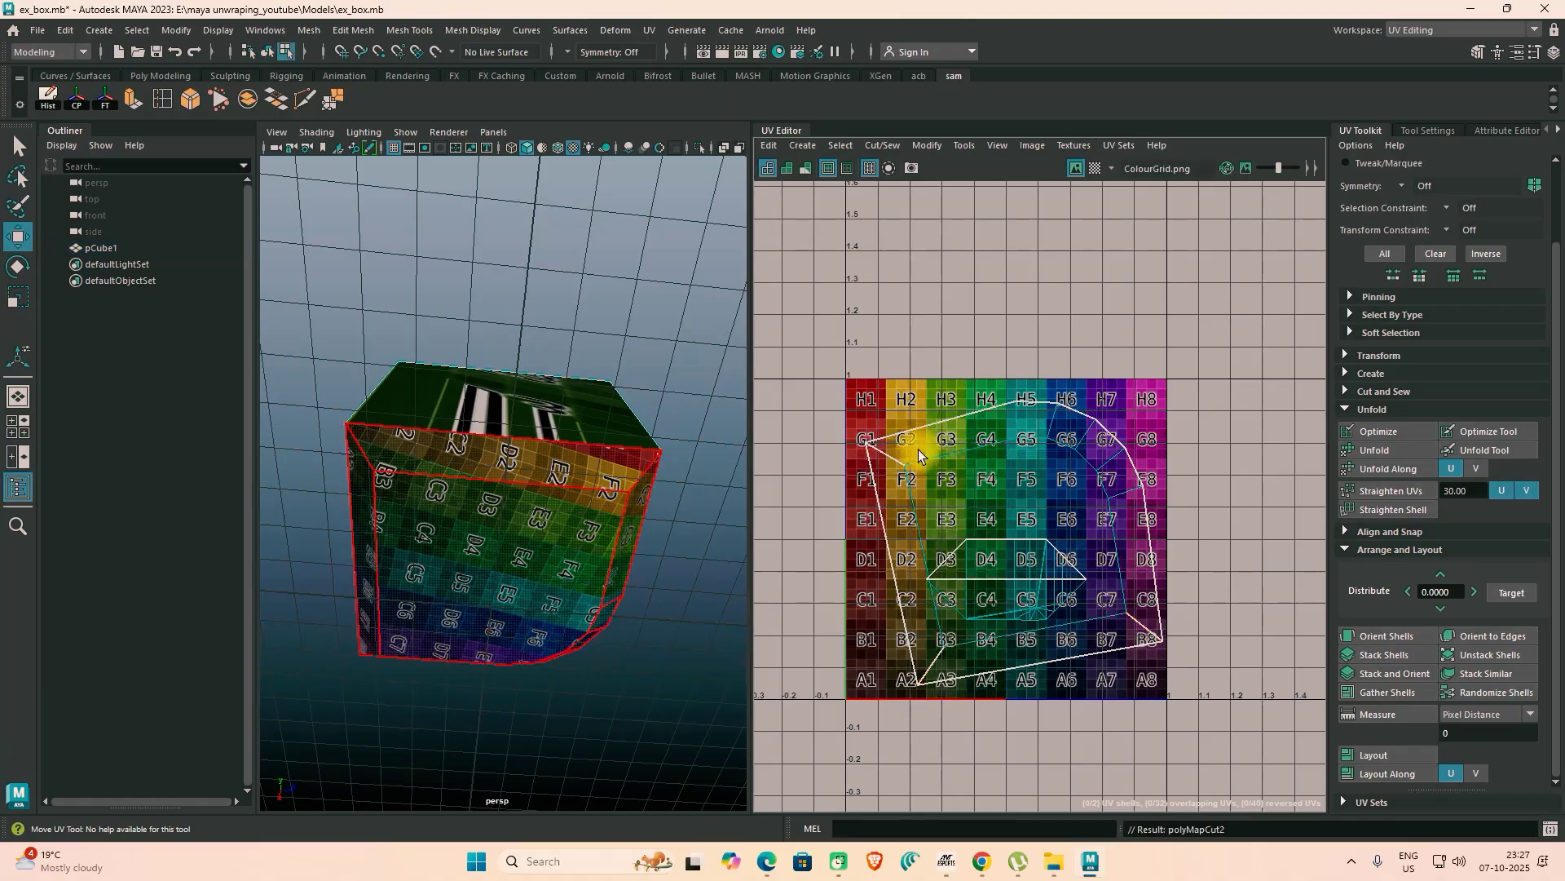
click(921, 453)
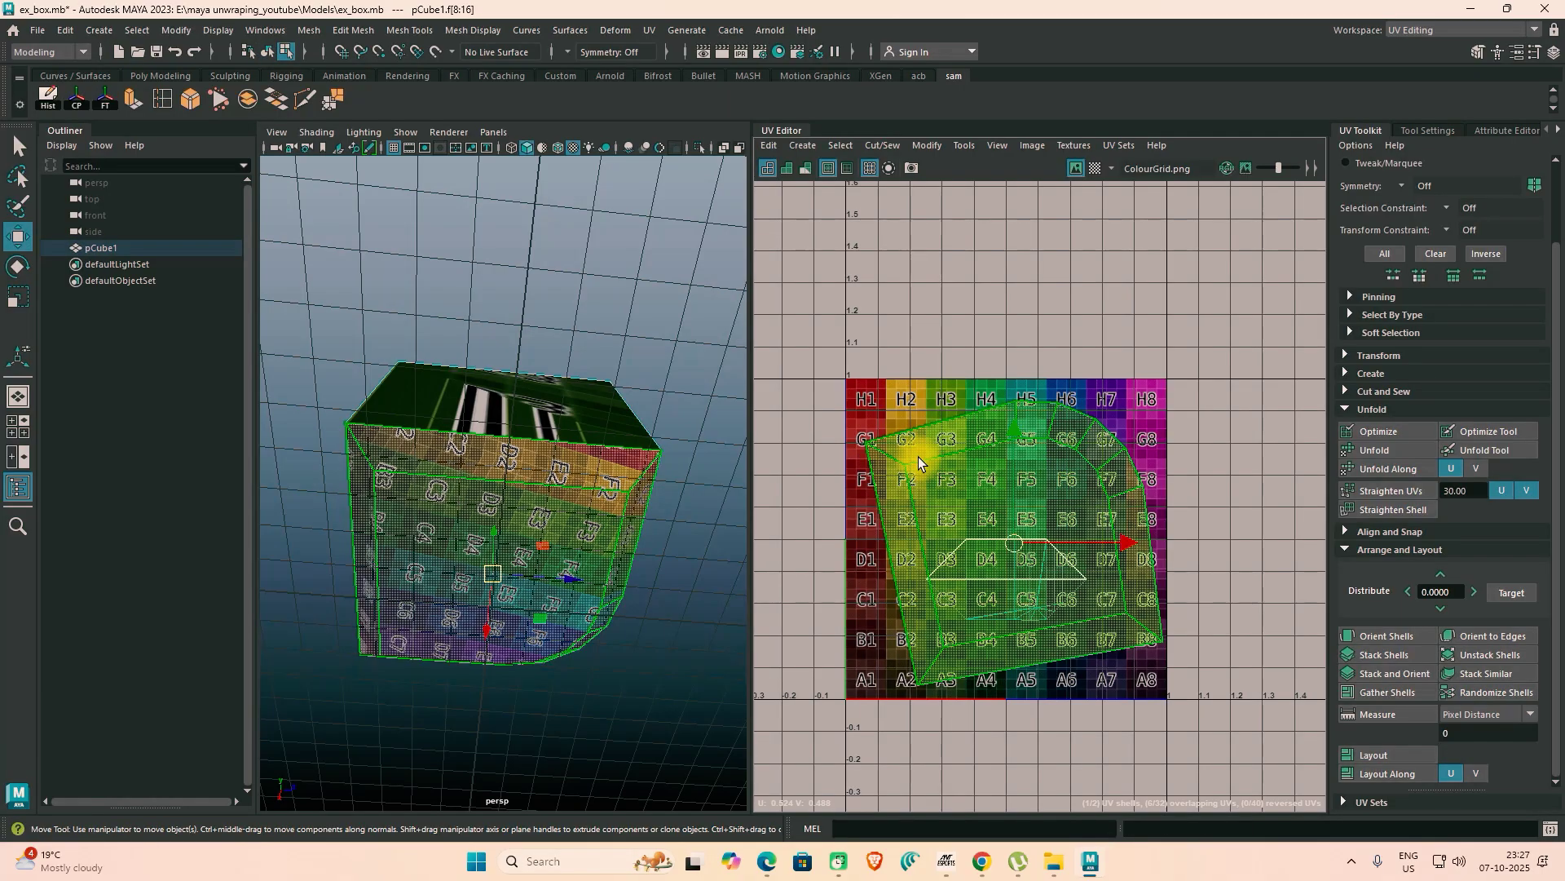
click(921, 146)
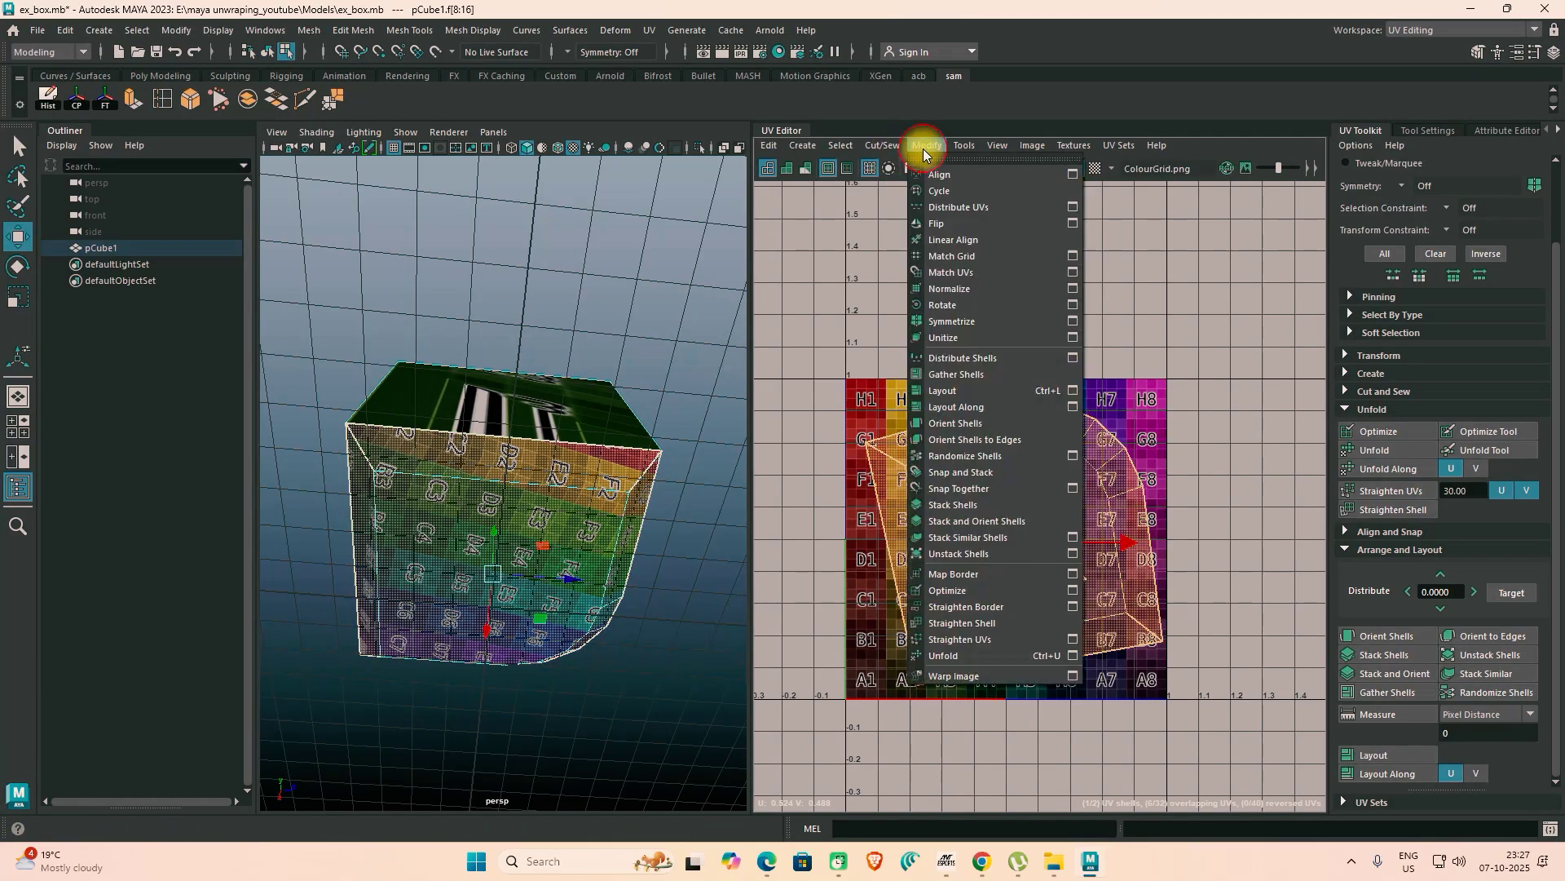
click(932, 657)
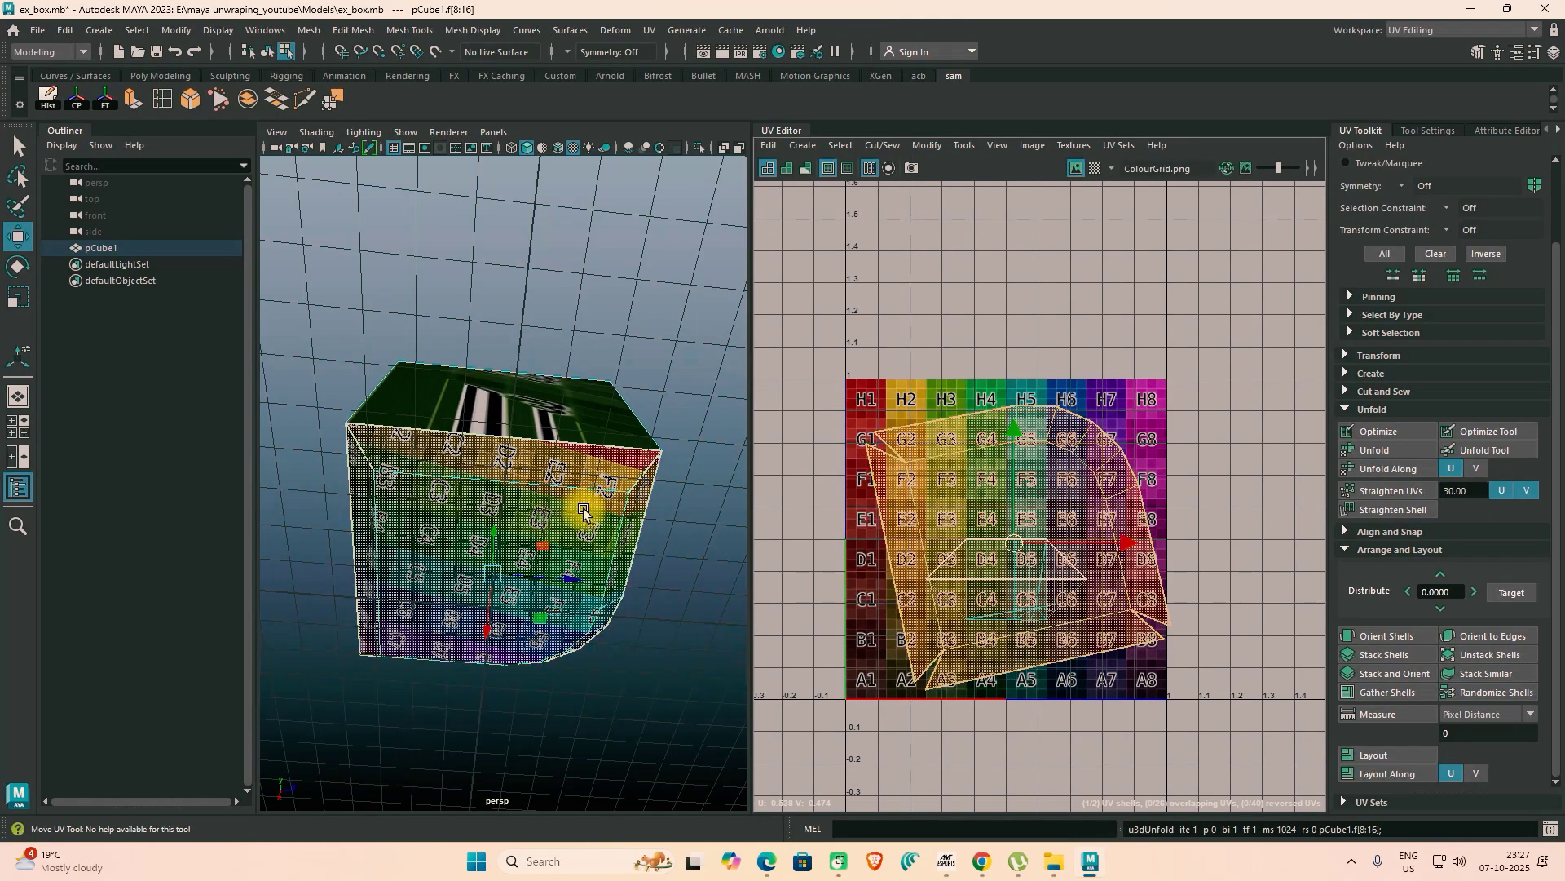
Step: Return the box to object mode and deselect it
alt+right_drag(395, 455, 465, 489)
alt+drag(465, 489, 506, 334)
right_click(505, 334)
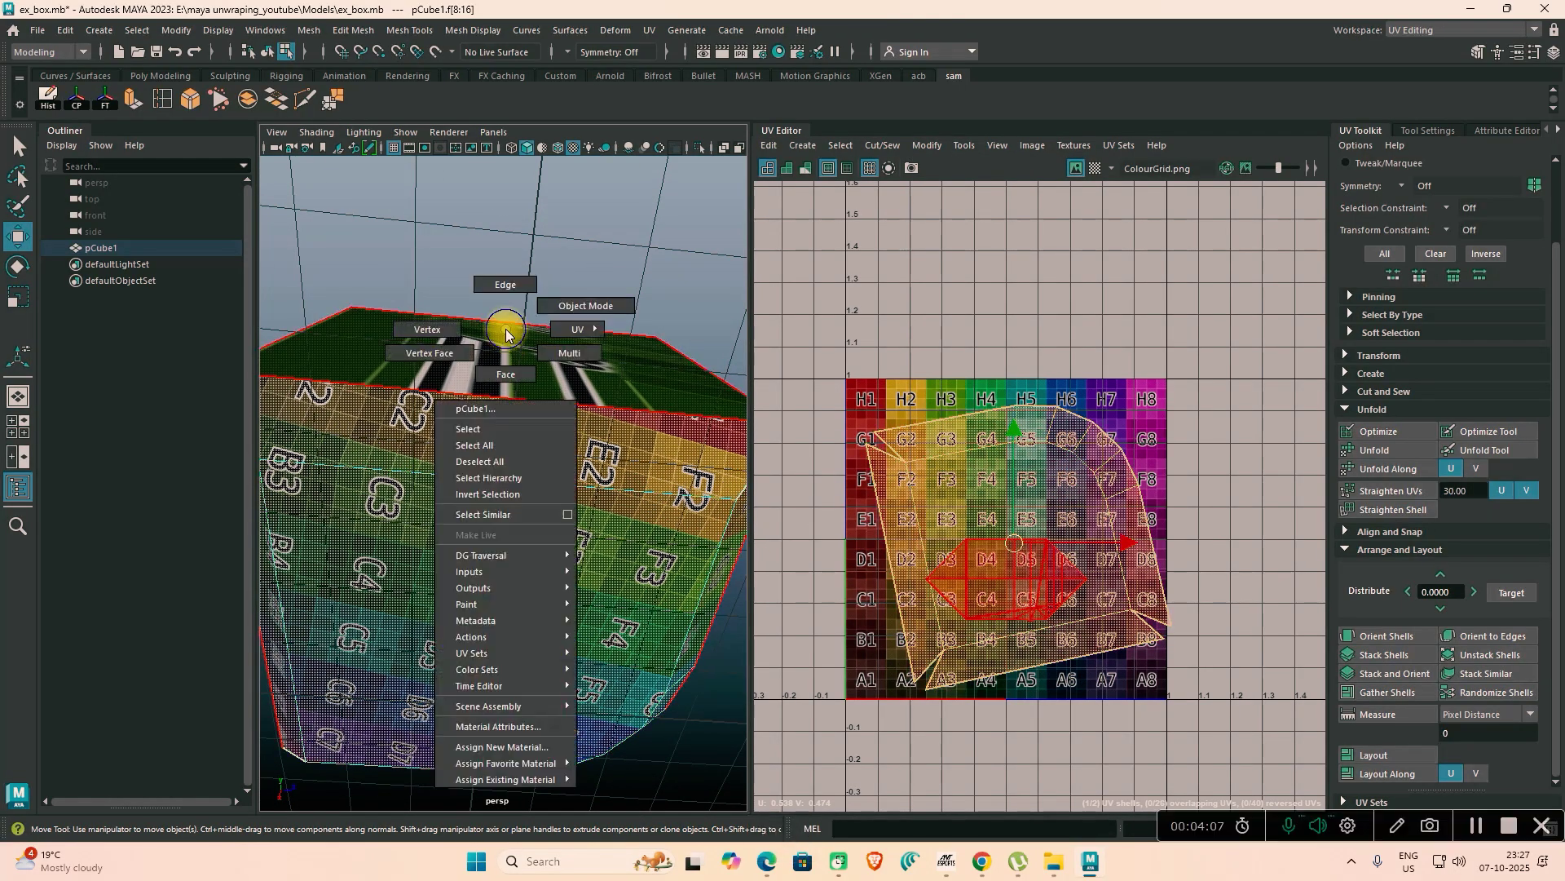
right_drag(505, 330, 561, 307)
click(559, 301)
alt+drag(501, 419, 561, 424)
mouse_move(561, 423)
alt+right_down()
mouse_move(623, 435)
mouse_move(569, 414)
alt+right_up()
alt+drag(570, 414, 512, 507)
click(593, 528)
Step: Select the edge loop around the upper rim of the box walls and split its UVs
right_click(511, 504)
right_drag(511, 503, 486, 335)
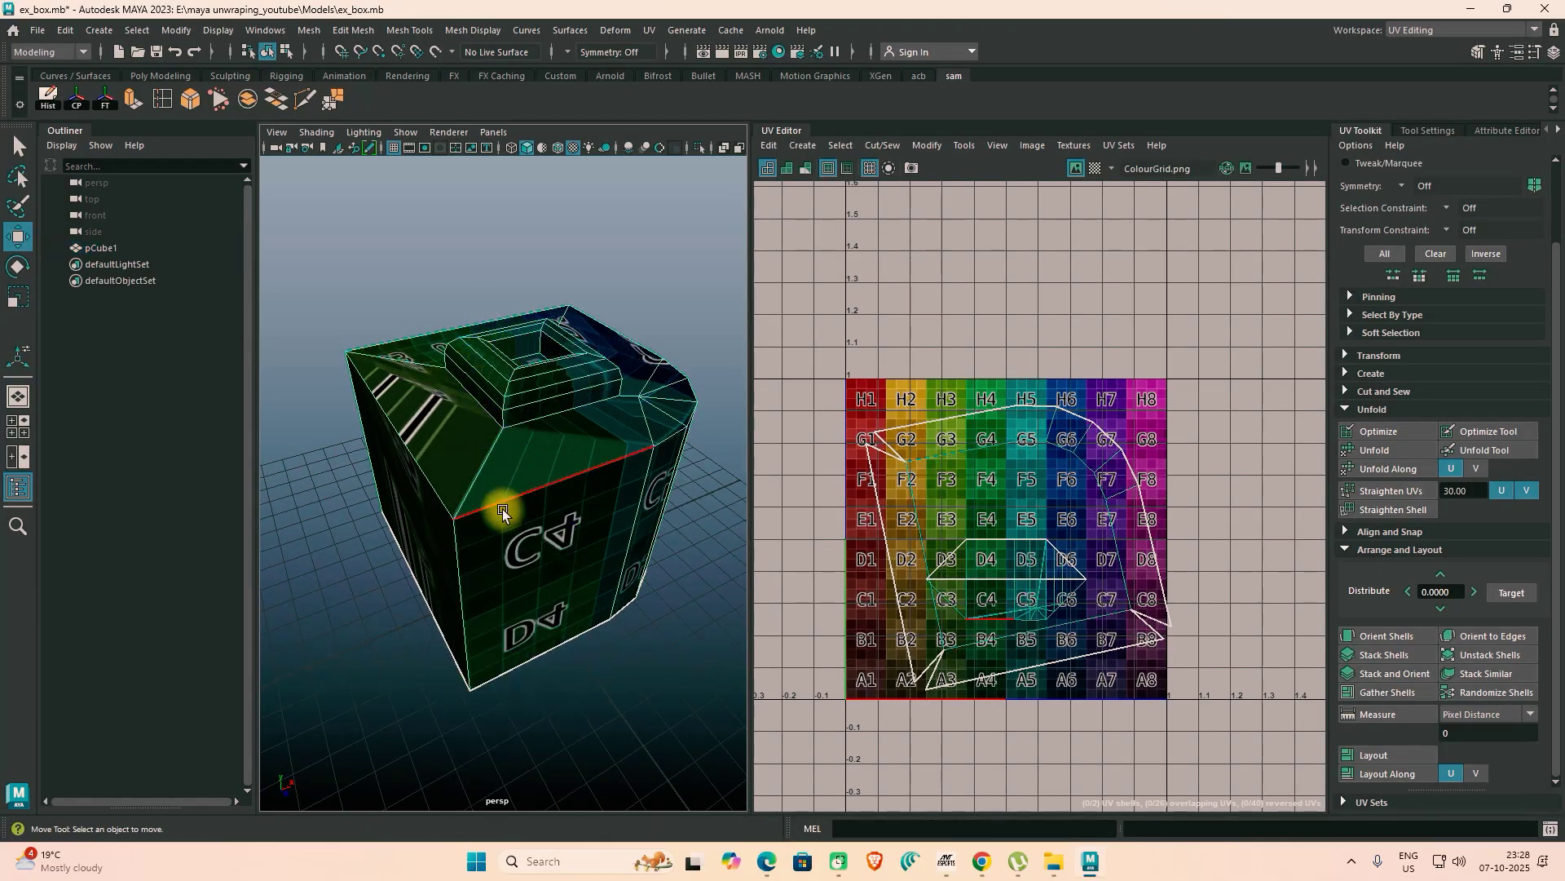
click(413, 476)
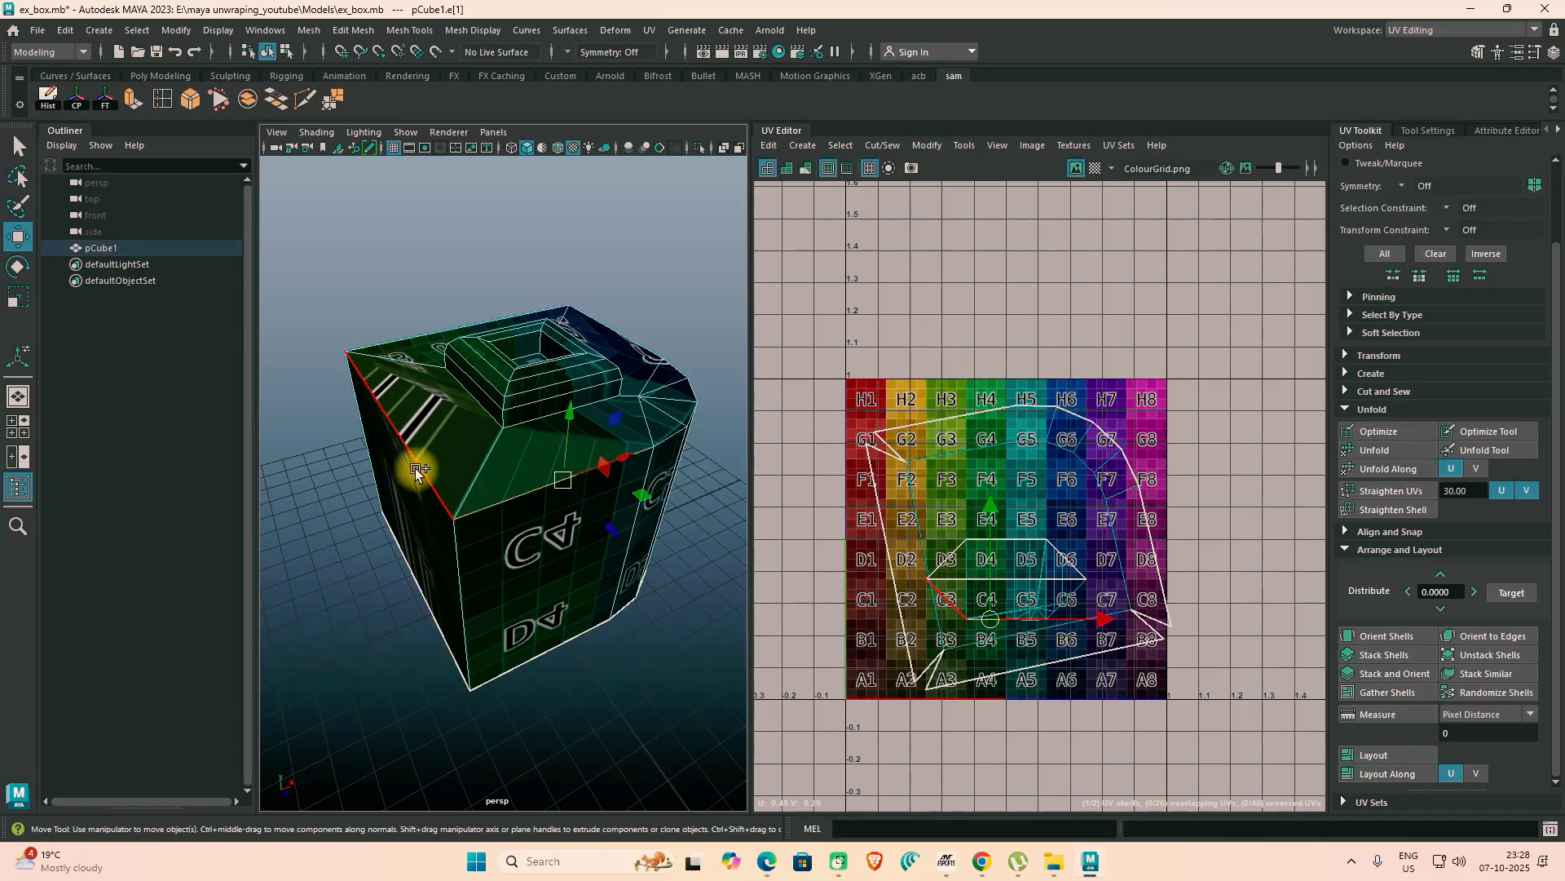
shift+click(415, 465)
alt+drag(650, 559, 477, 539)
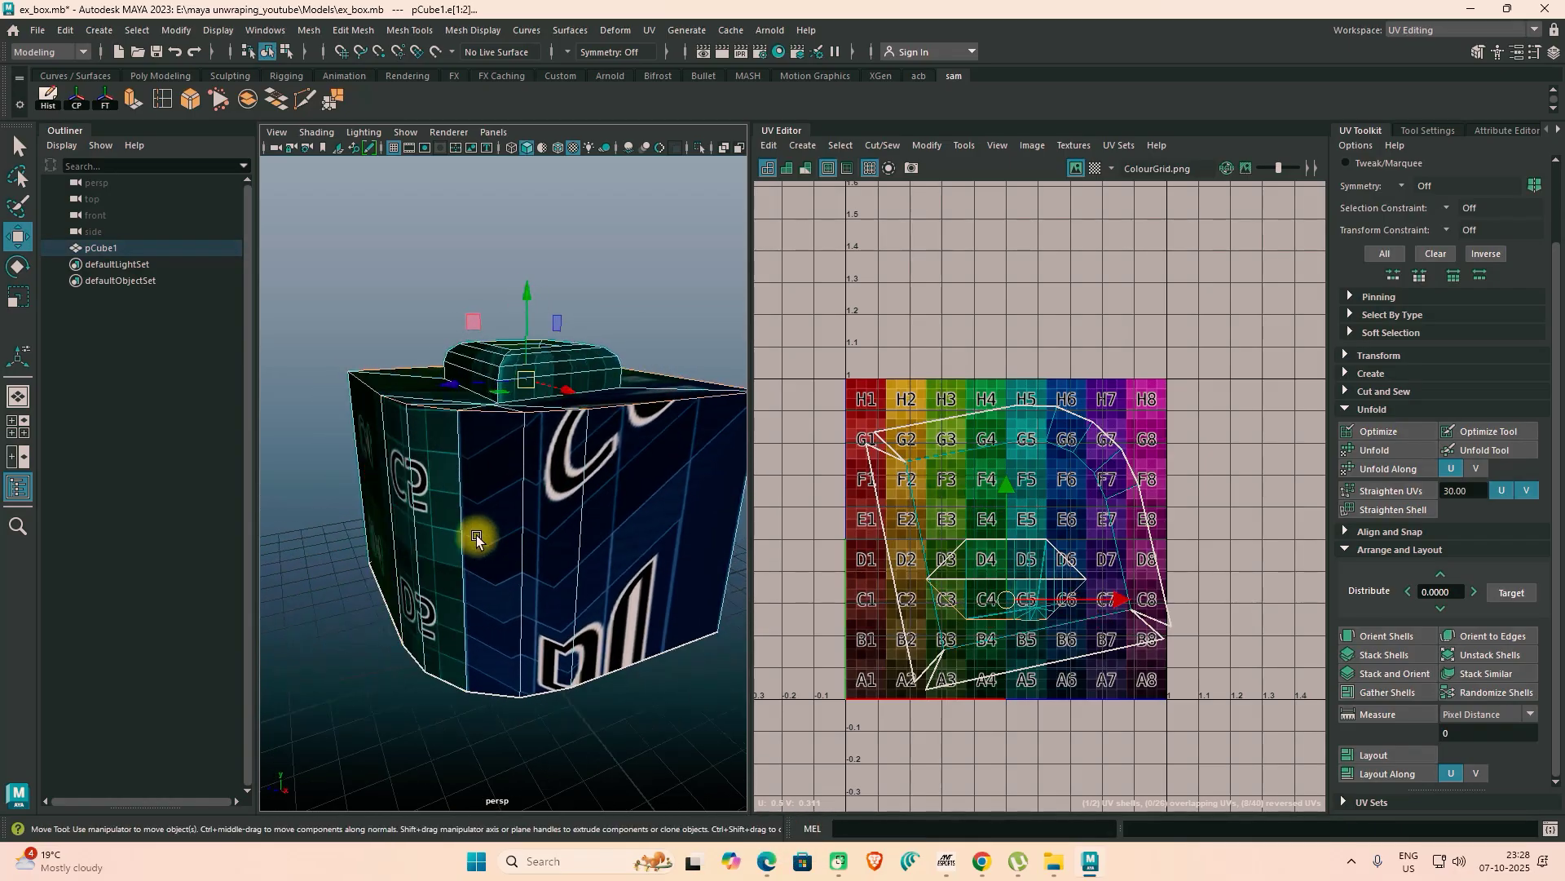
click(873, 147)
click(896, 263)
Step: Select the edge loop around the base of the raised neck and split its UVs
alt+drag(540, 515, 600, 530)
mouse_move(481, 522)
alt+mouse_down()
mouse_move(527, 556)
mouse_move(491, 519)
alt+mouse_up()
alt+drag(584, 558, 556, 517)
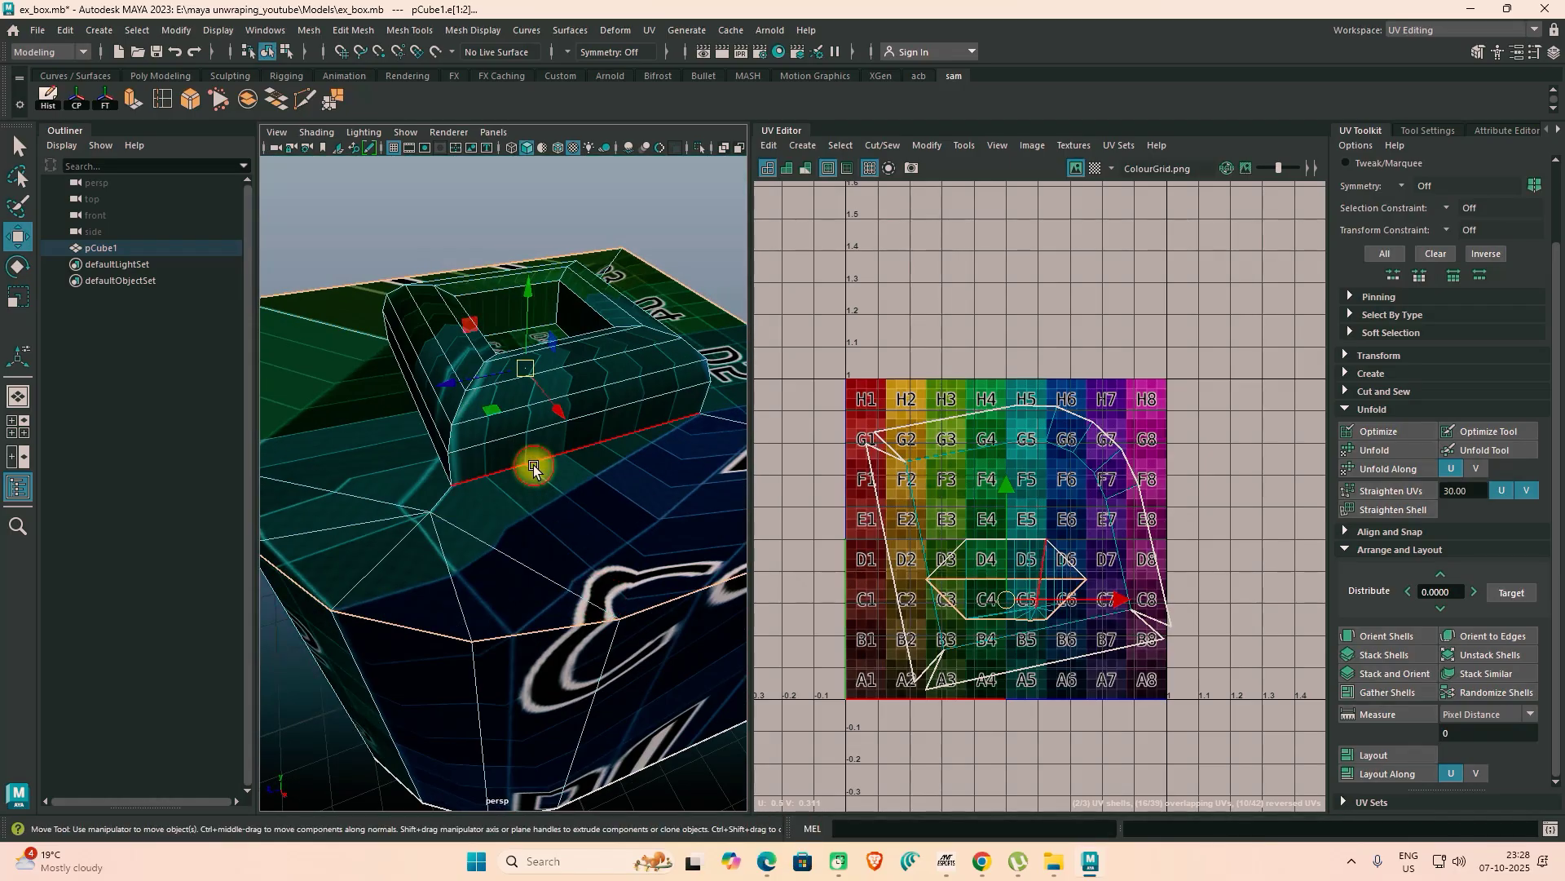
click(441, 467)
shift+click(441, 466)
shift+double_click(441, 466)
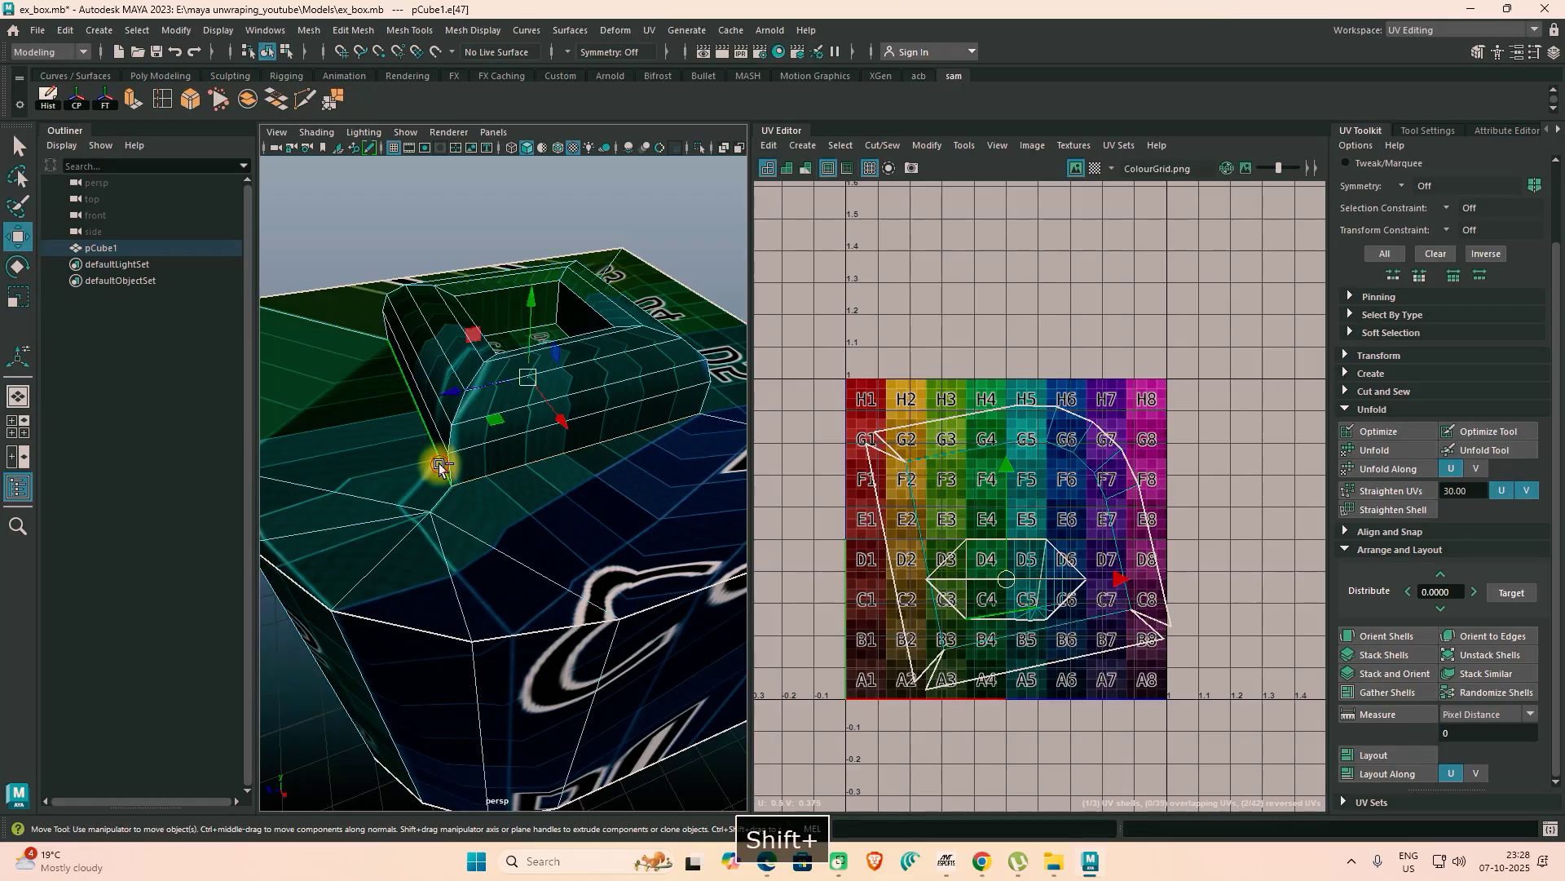
alt+drag(591, 535, 394, 523)
alt+drag(561, 523, 604, 530)
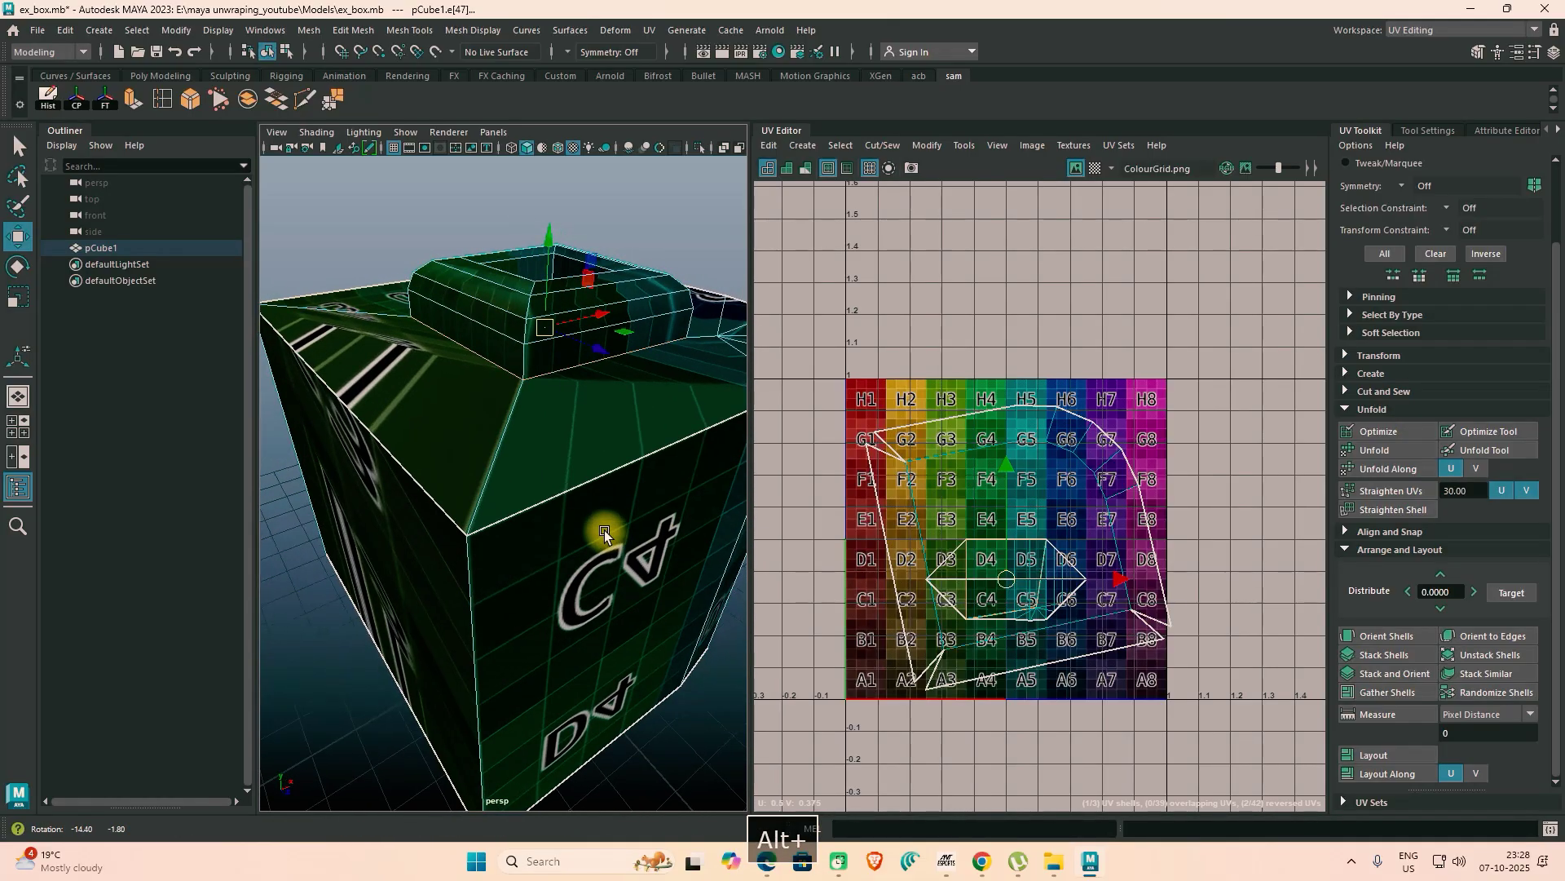
click(876, 145)
click(889, 262)
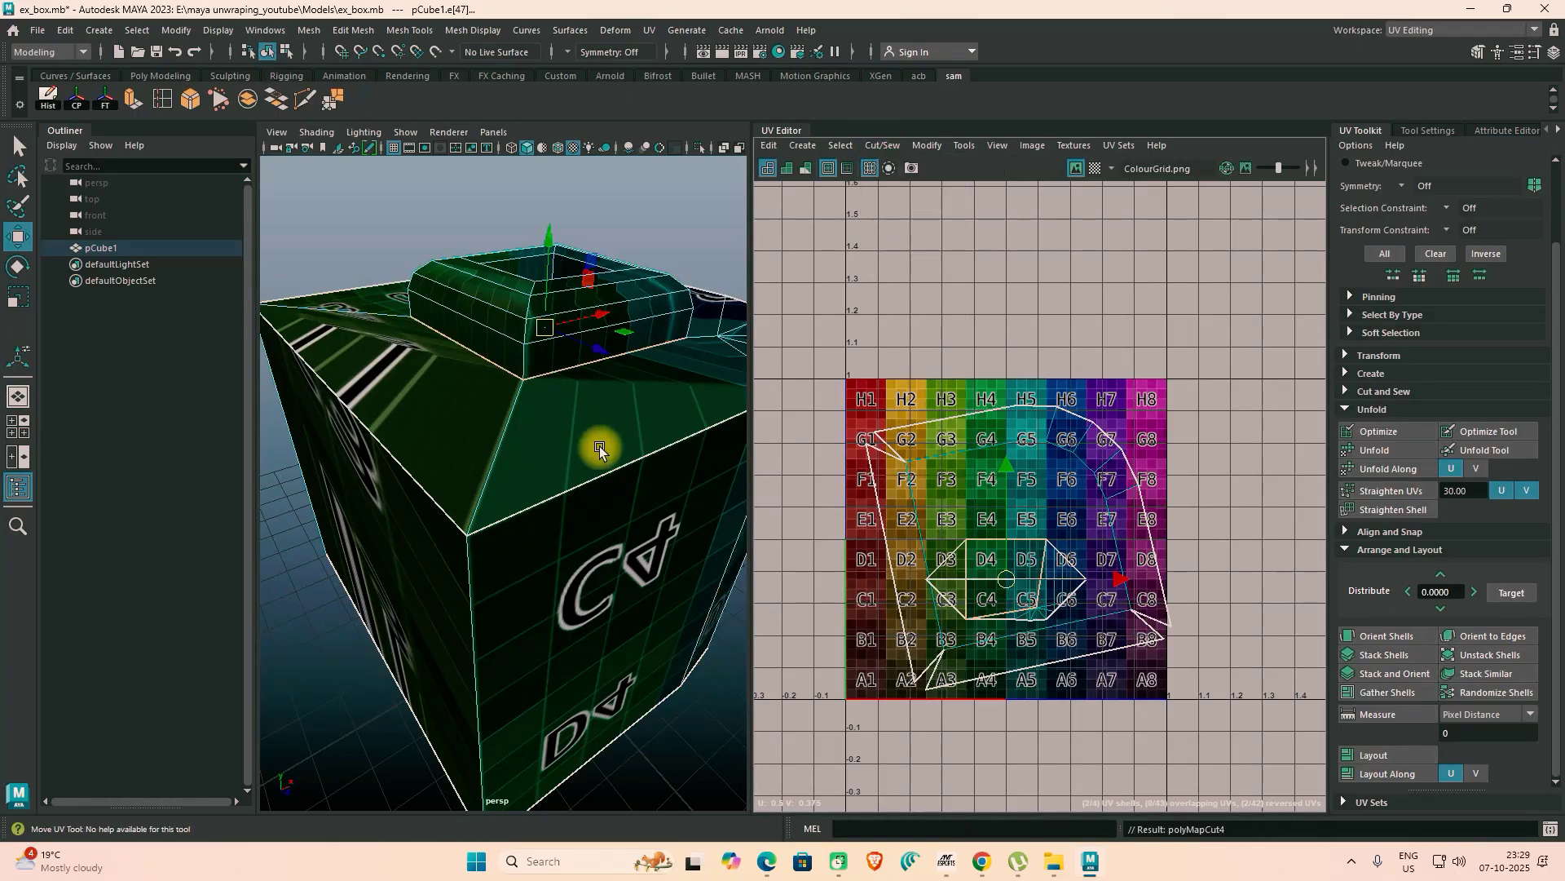
Step: Select the ring of sloped top faces between the upper rim and the base of the neck
scroll(517, 465, down, 5)
mouse_move(517, 465)
alt+mouse_down()
mouse_move(629, 509)
mouse_move(540, 472)
alt+mouse_up()
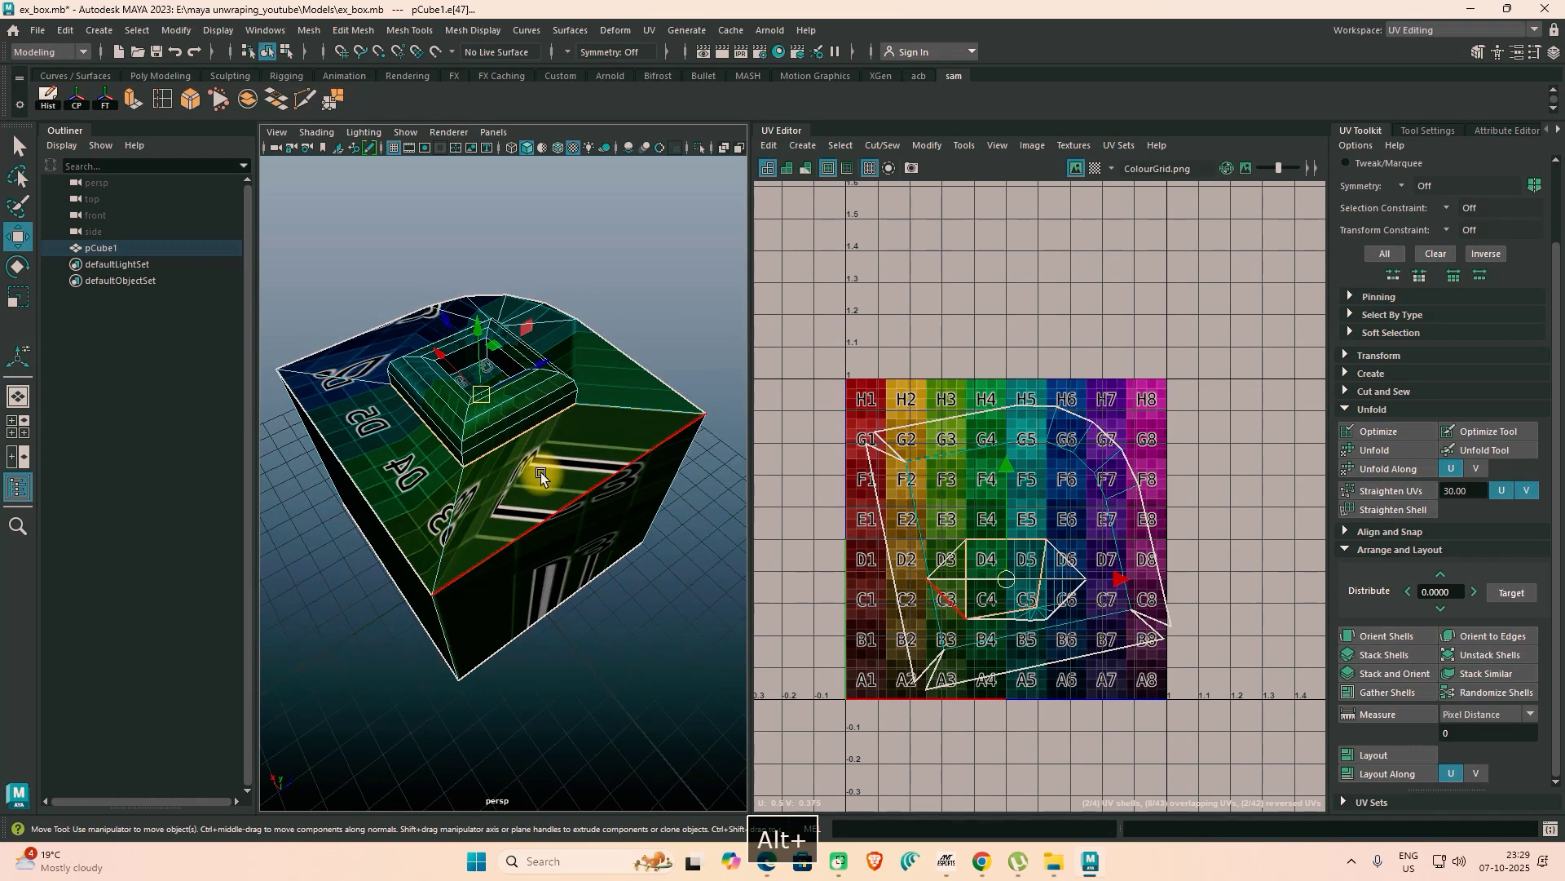
right_click(541, 472)
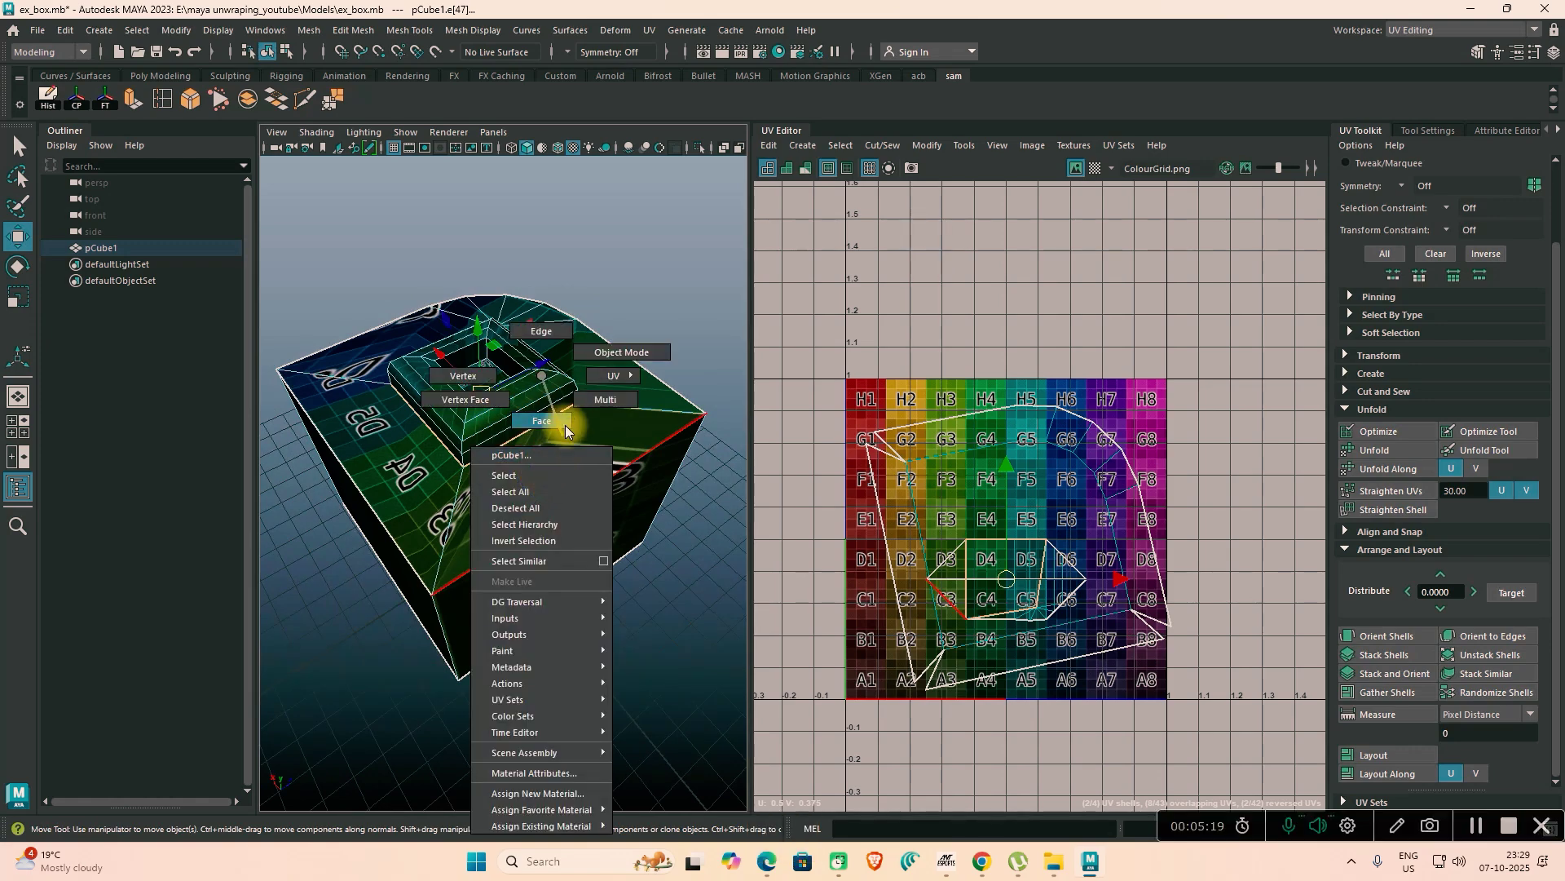
right_drag(564, 403, 548, 419)
click(550, 473)
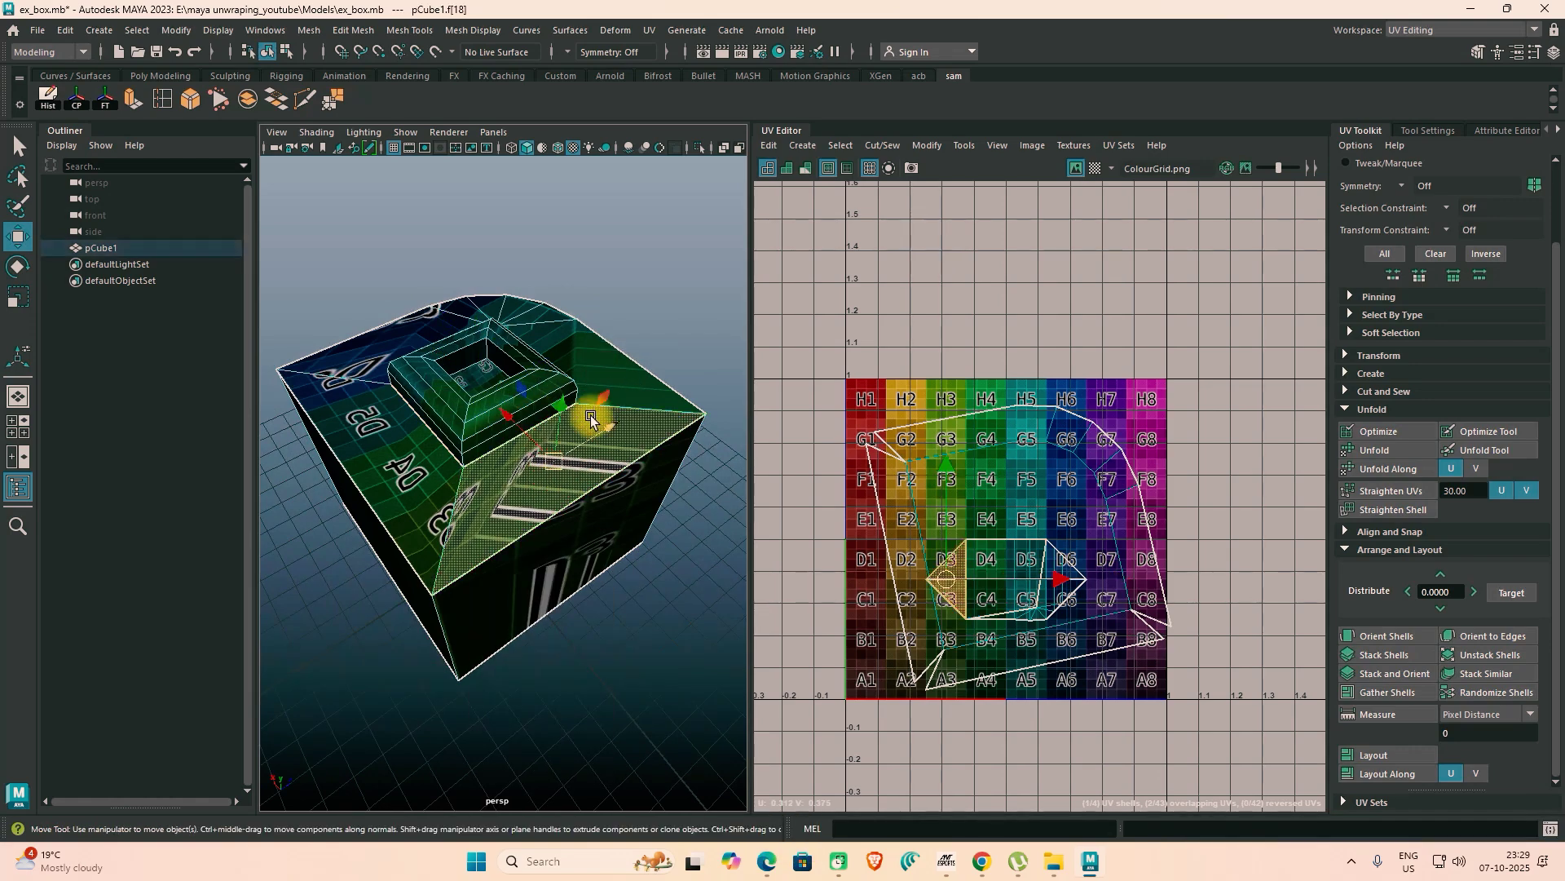
shift+click(598, 371)
shift+double_click(598, 372)
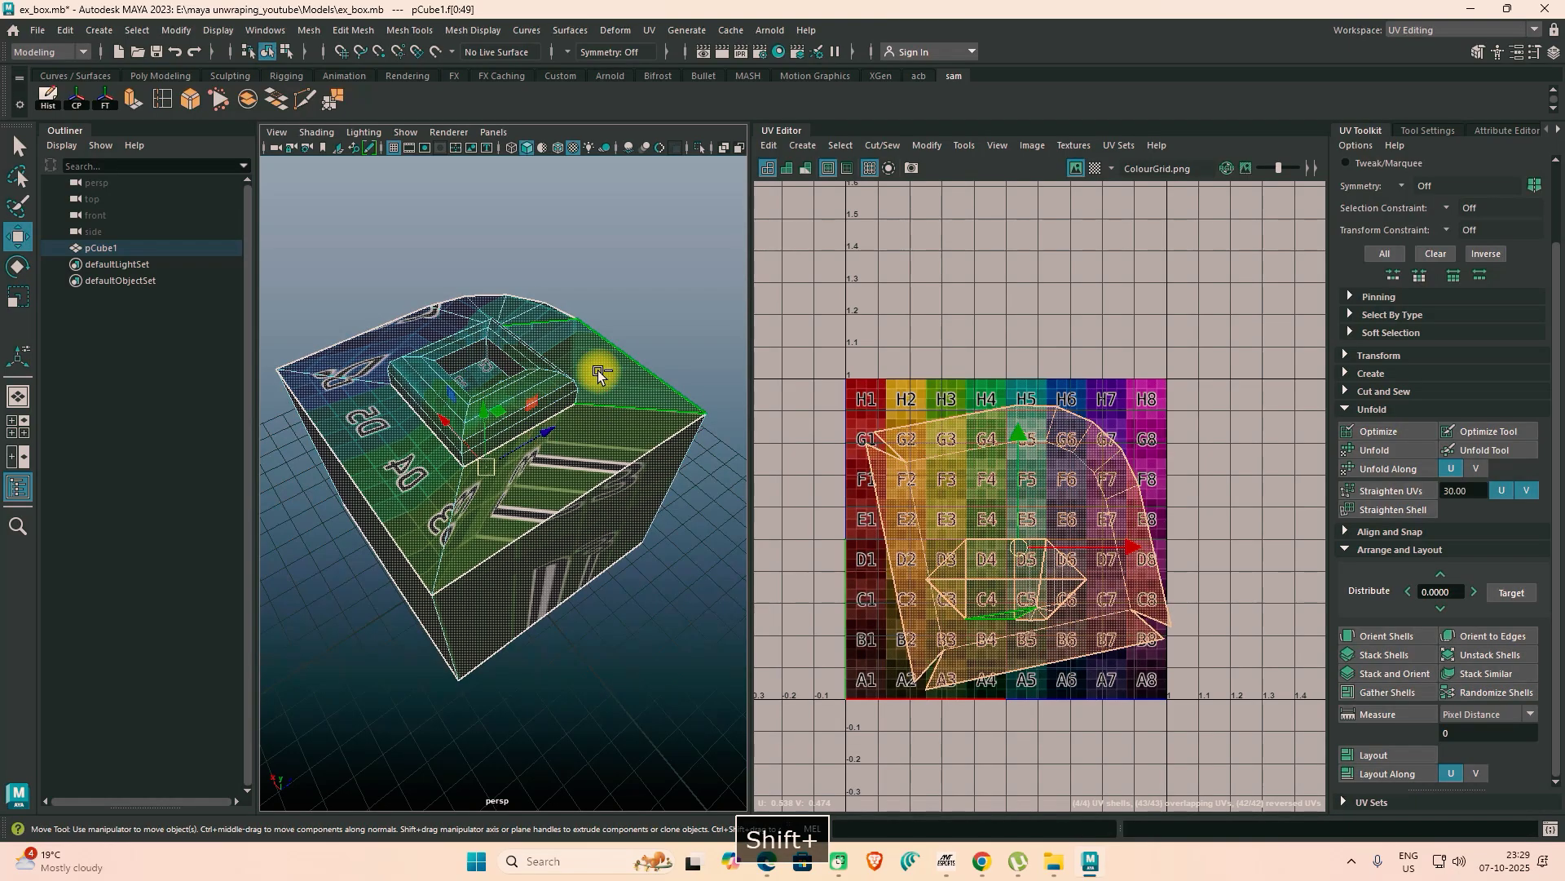
click(516, 534)
shift+click(414, 482)
shift+click(368, 354)
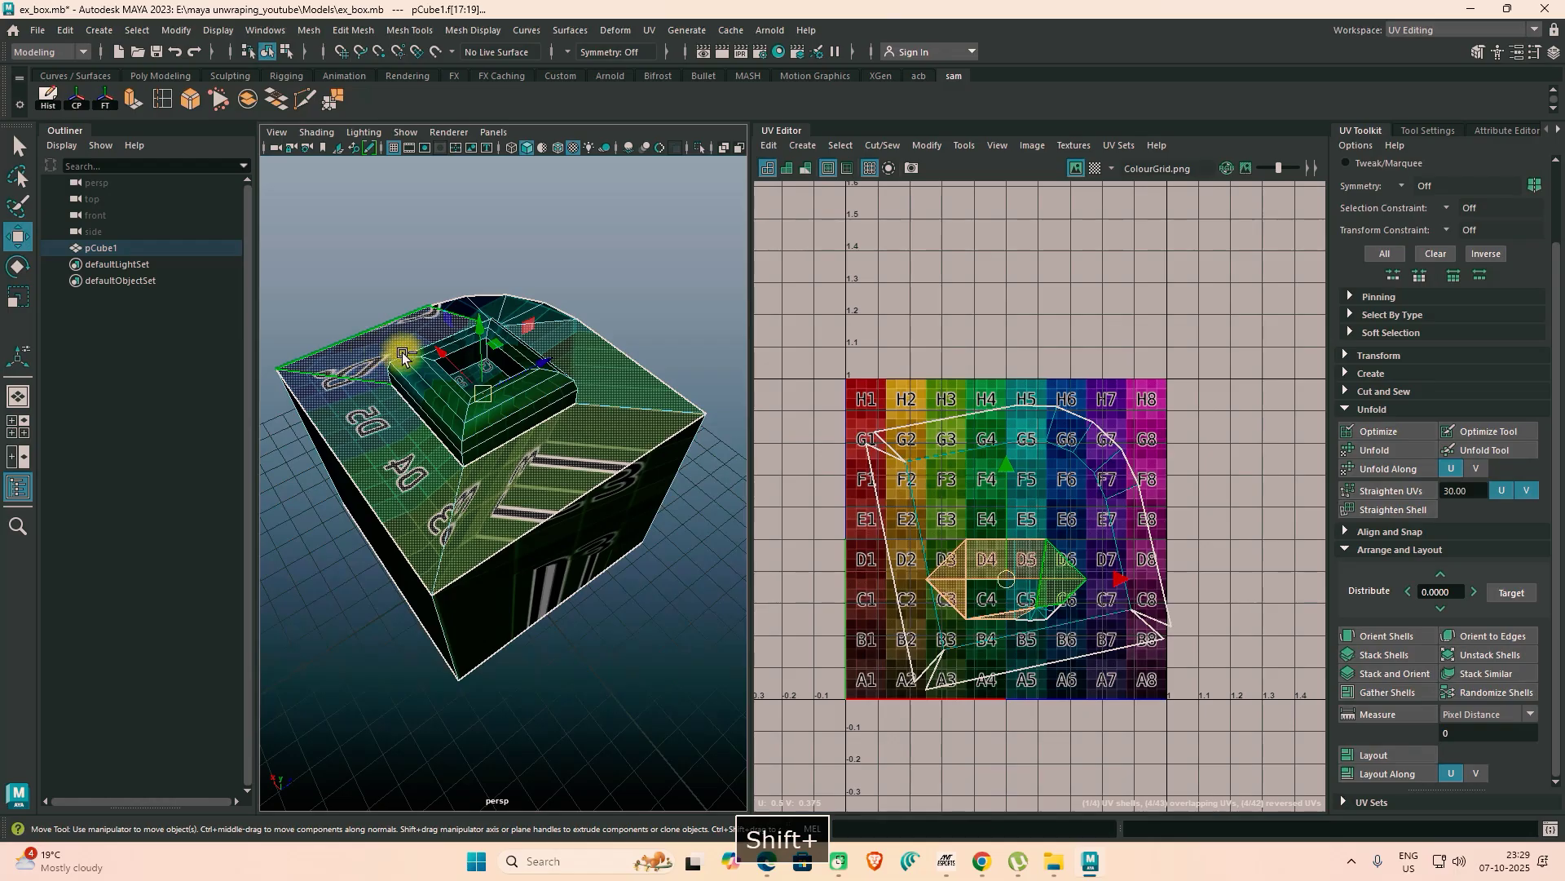
alt+drag(648, 445, 410, 472)
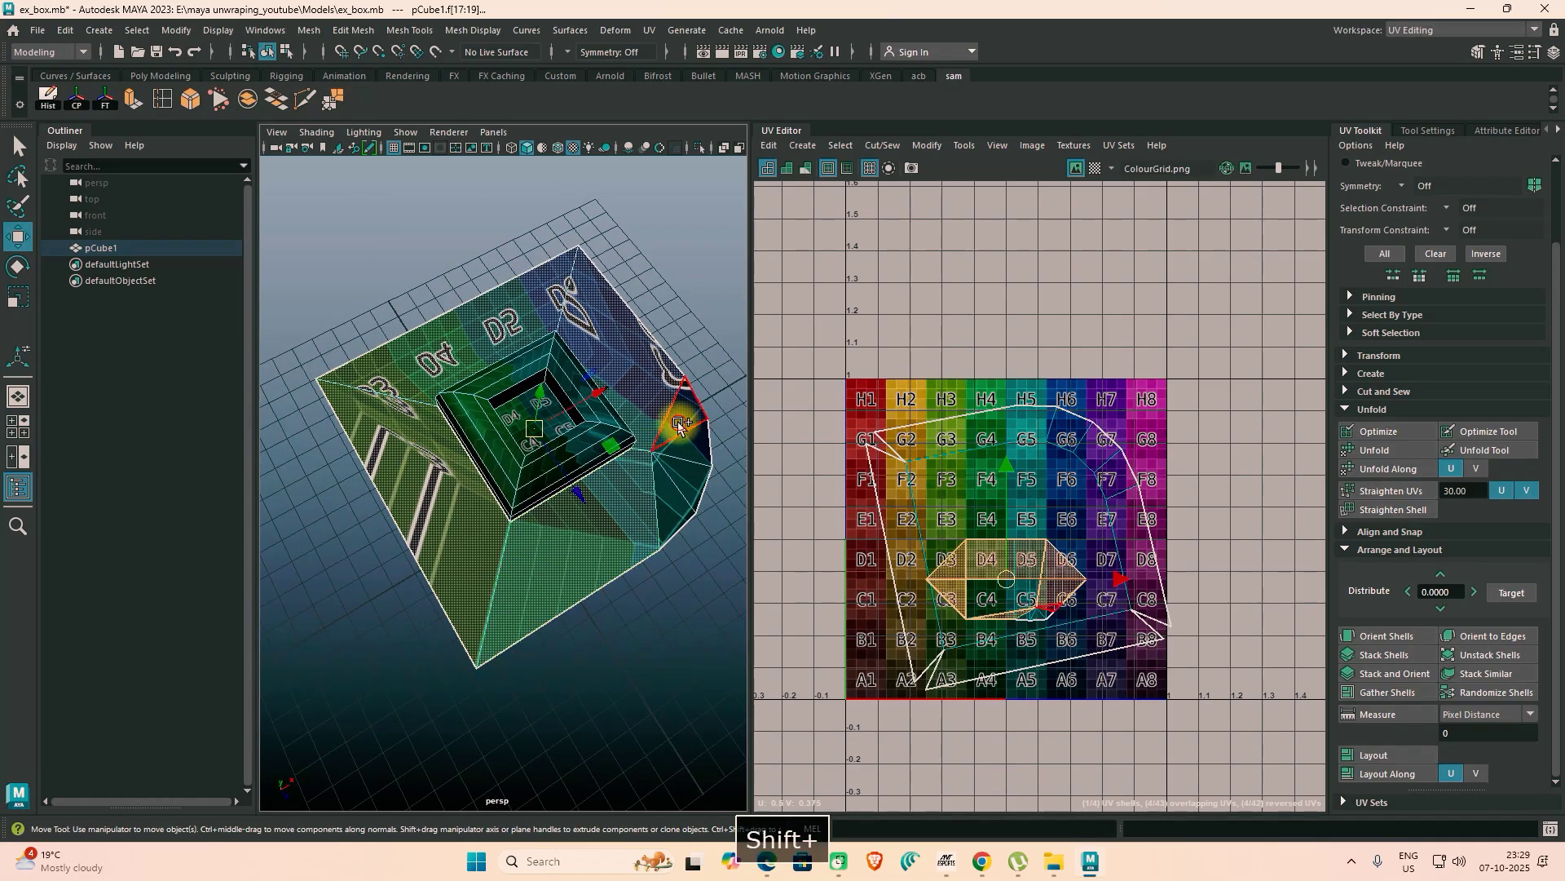
Step: Remove the side wall faces from the selection so only the sloped top faces stay selected
click(675, 479)
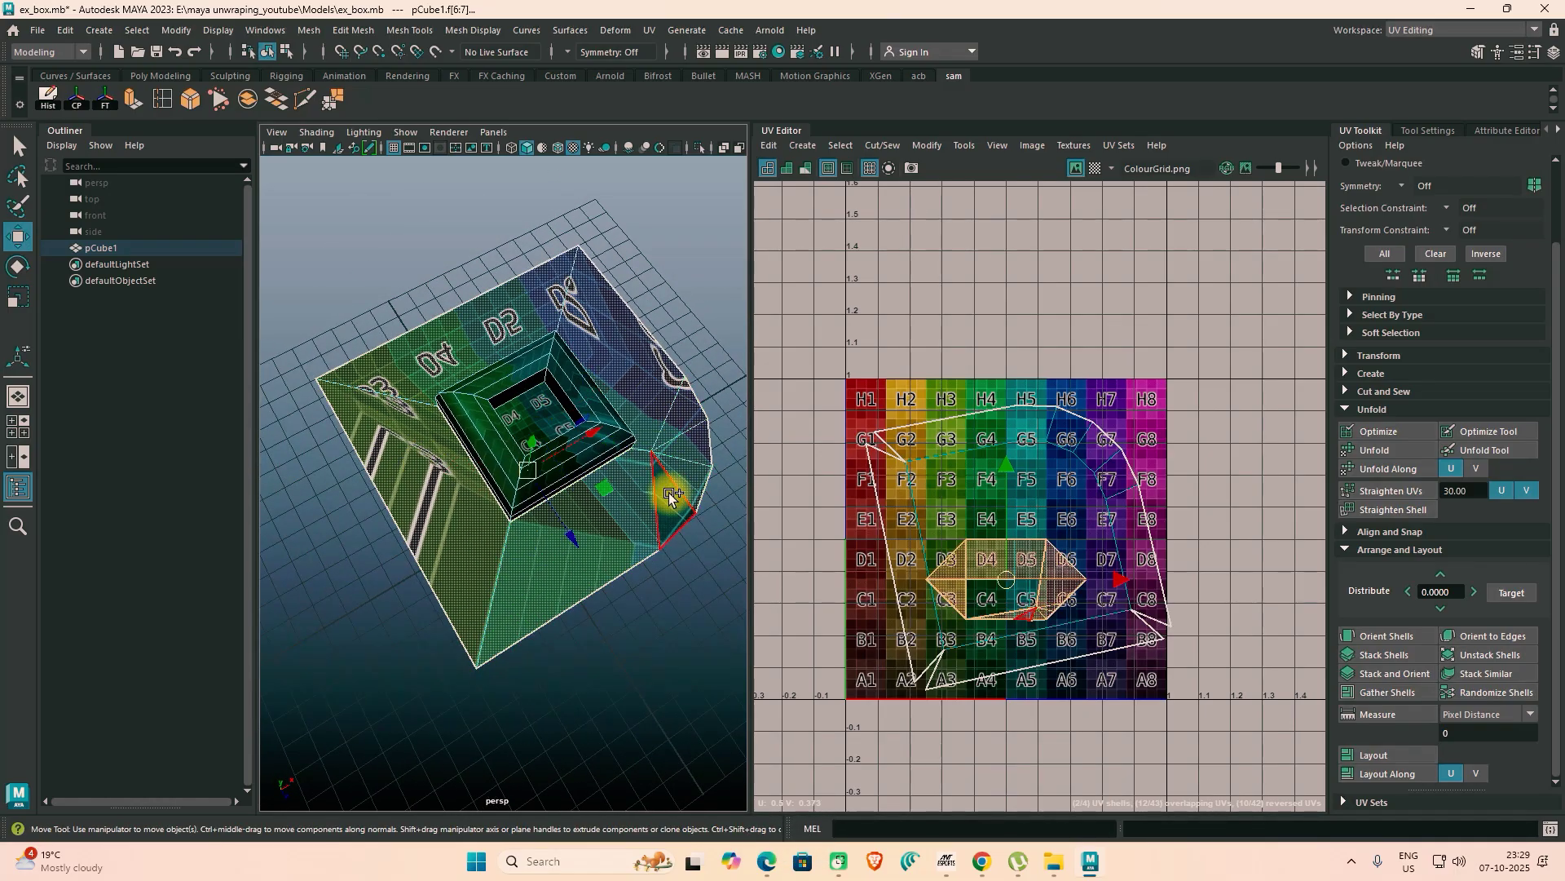
alt+drag(677, 640, 554, 544)
scroll(554, 545, down, 6)
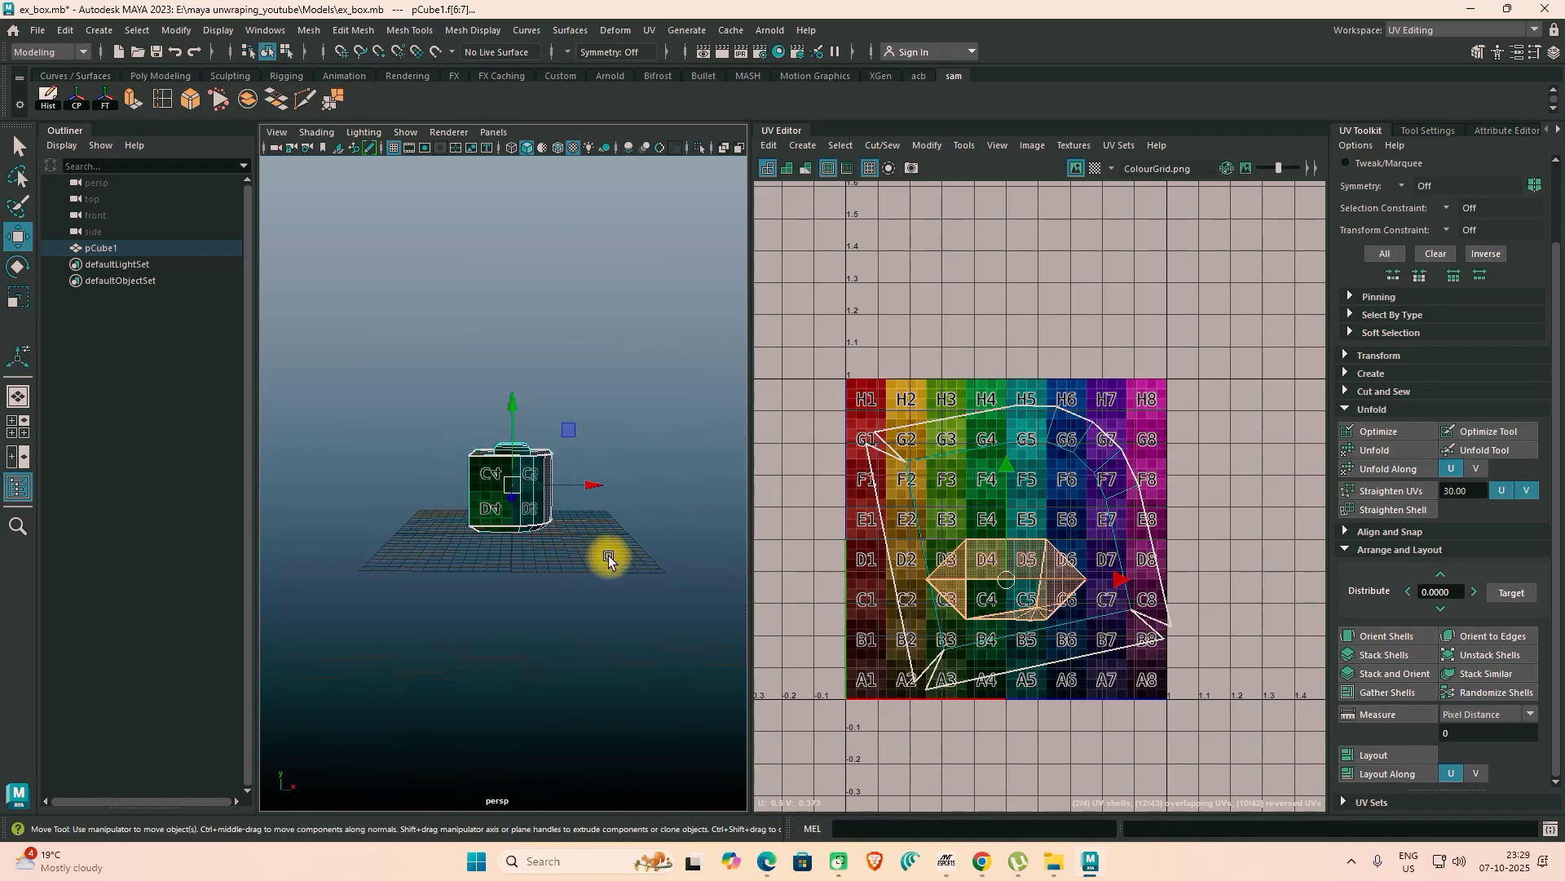
ctrl+drag(722, 634, 569, 584)
ctrl+drag(403, 481, 404, 481)
alt+drag(467, 534, 497, 520)
scroll(570, 535, up, 8)
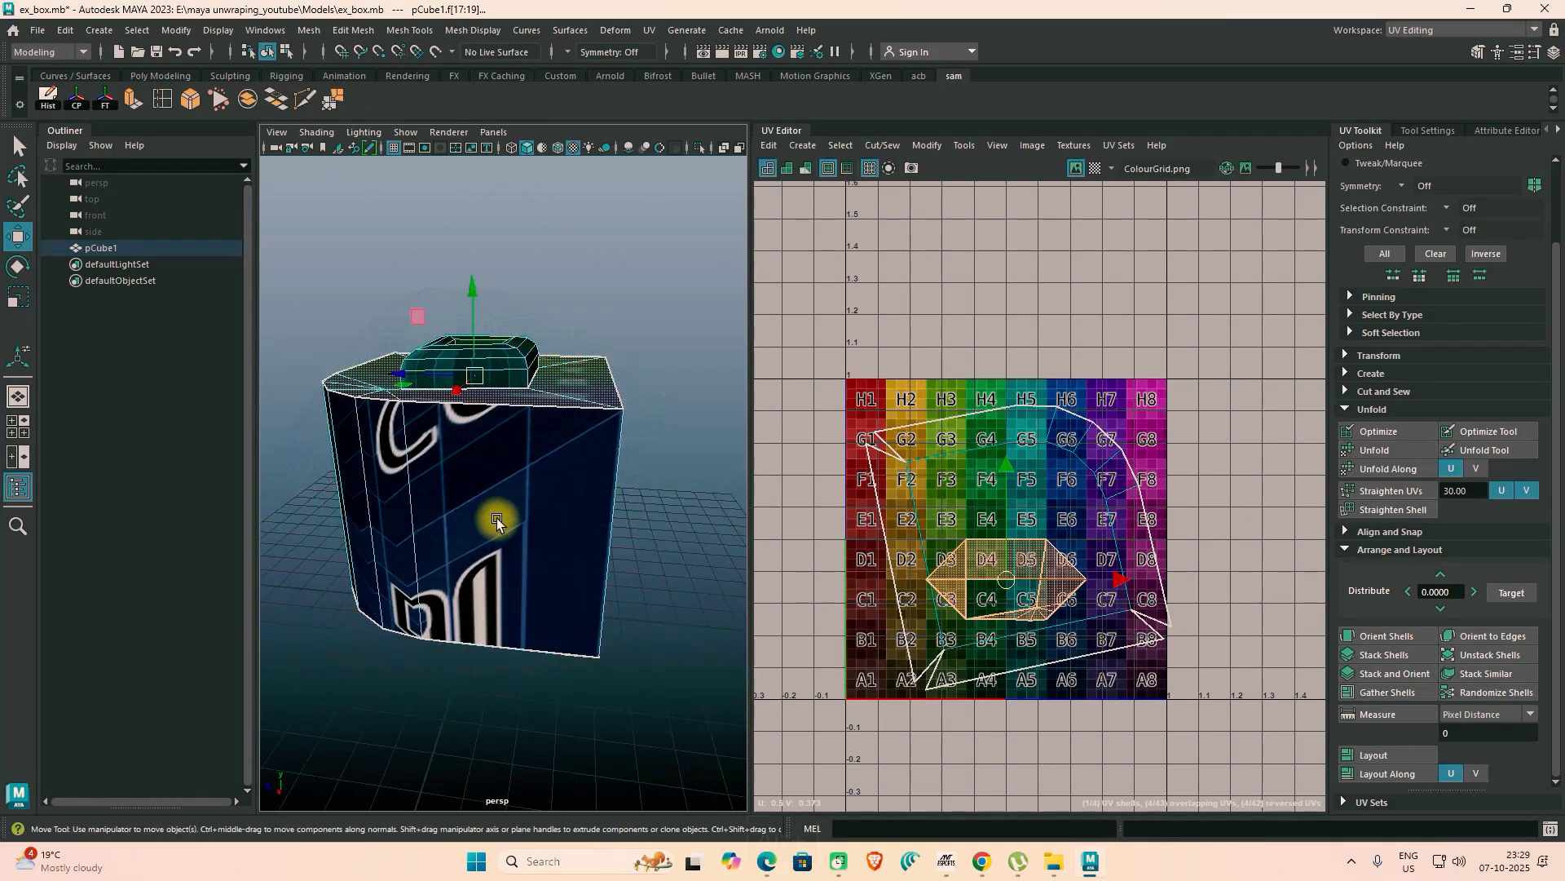
Step: Unfold the selected sloped top faces and move their shell above the colour grid
click(921, 144)
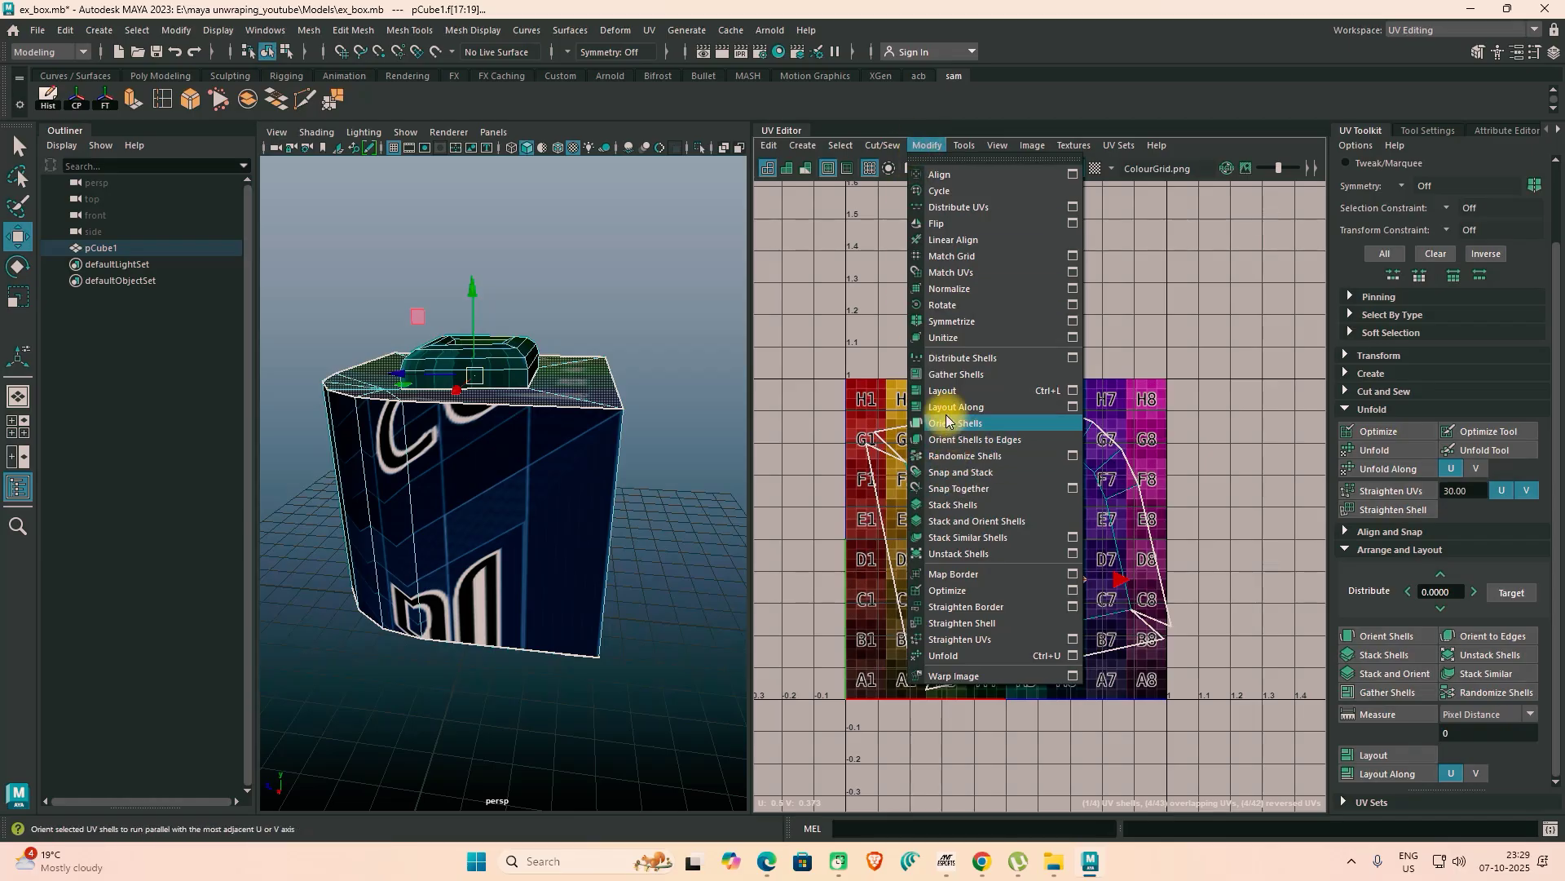
click(975, 659)
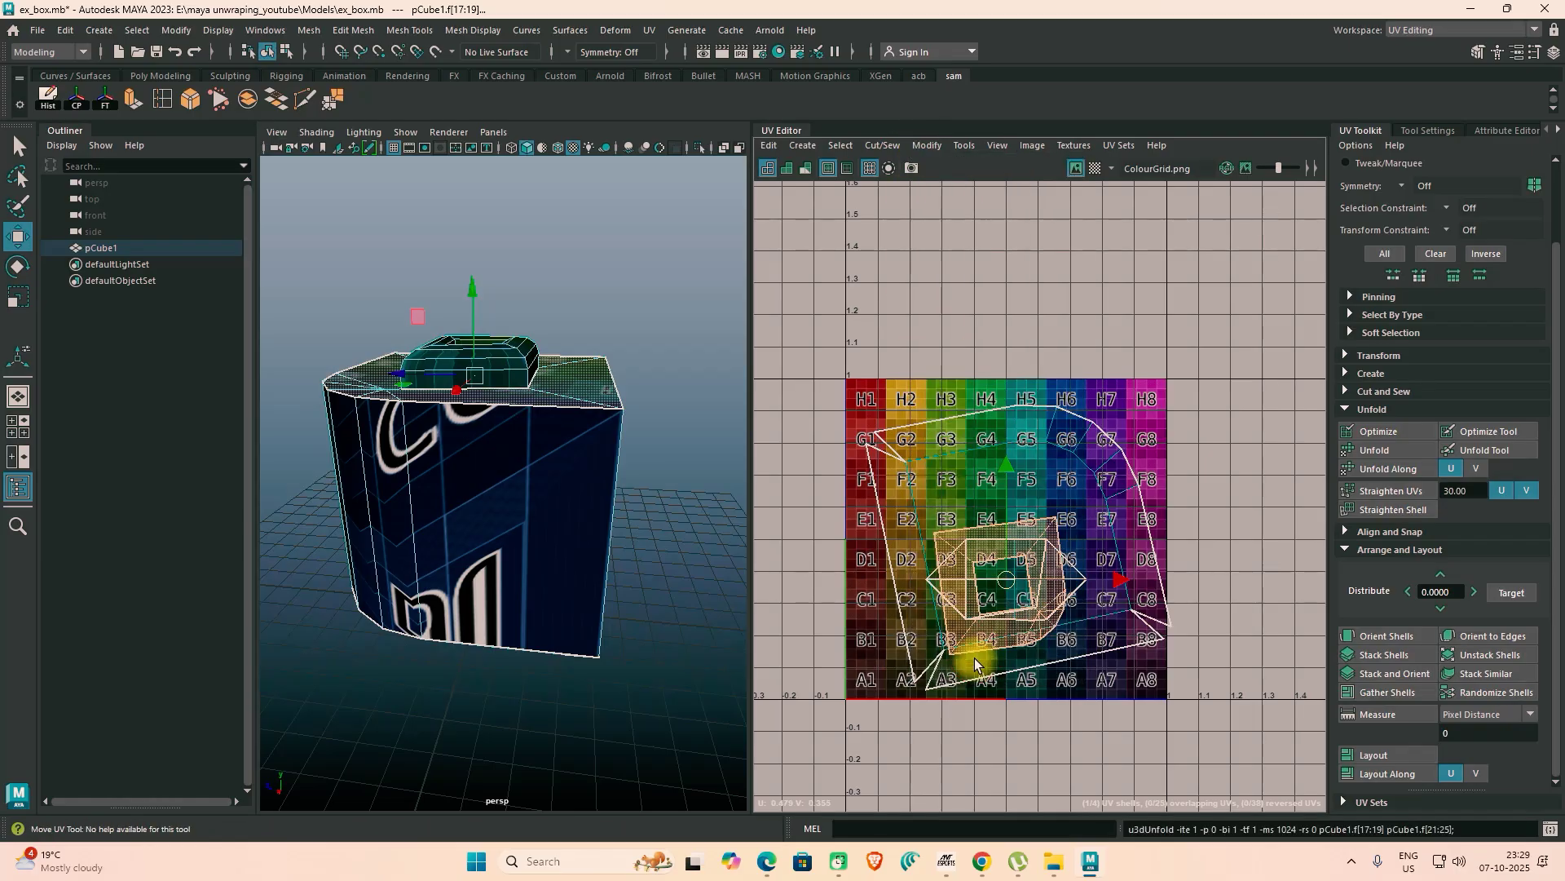
drag(1008, 579, 1128, 292)
Step: Select the ring of side wall faces around the box
alt+drag(652, 424, 546, 496)
click(546, 496)
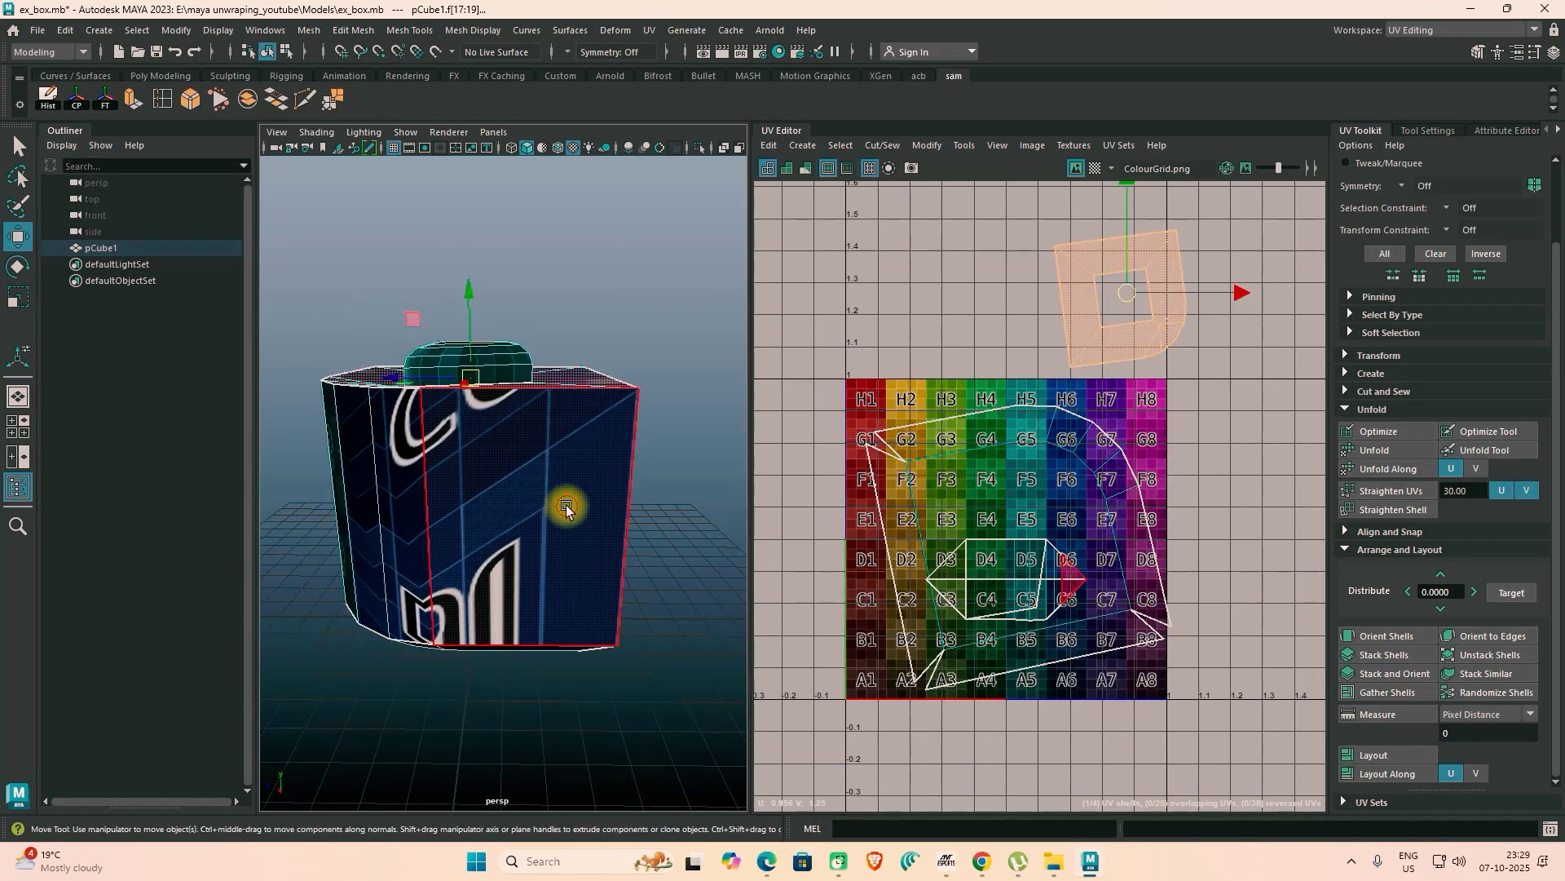
click(566, 505)
alt+drag(631, 546, 455, 564)
click(454, 530)
click(454, 529)
shift+click(542, 555)
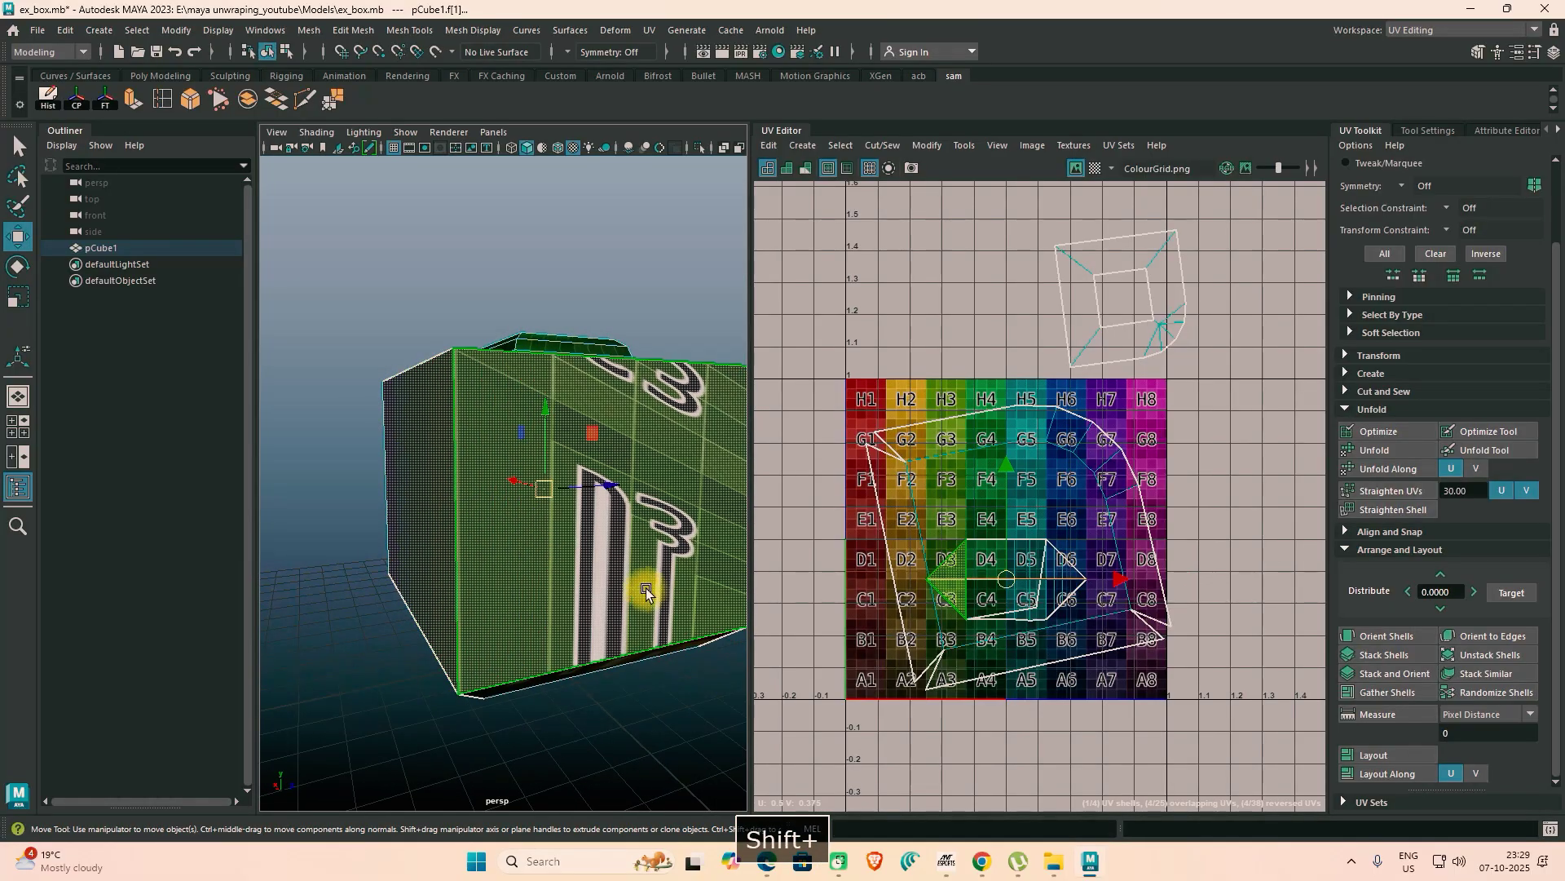
alt+drag(645, 592, 453, 588)
shift+double_click(490, 571)
alt+drag(587, 616, 405, 622)
alt+drag(665, 591, 587, 622)
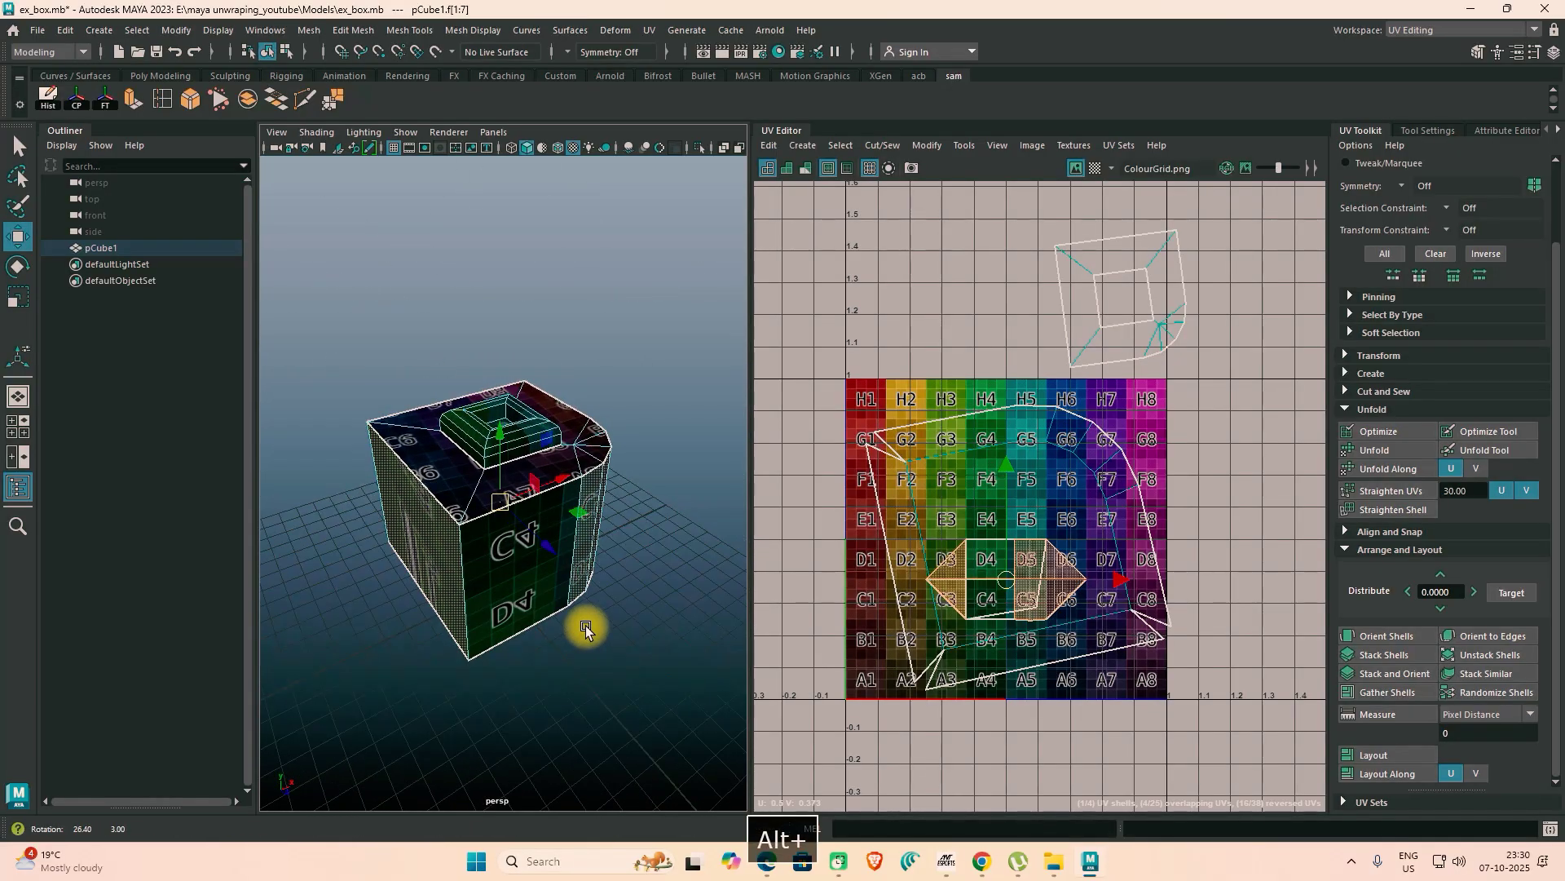
Step: Select the vertical corner edge between two side walls of the box and split its UVs
click(465, 599)
alt+drag(582, 642, 543, 517)
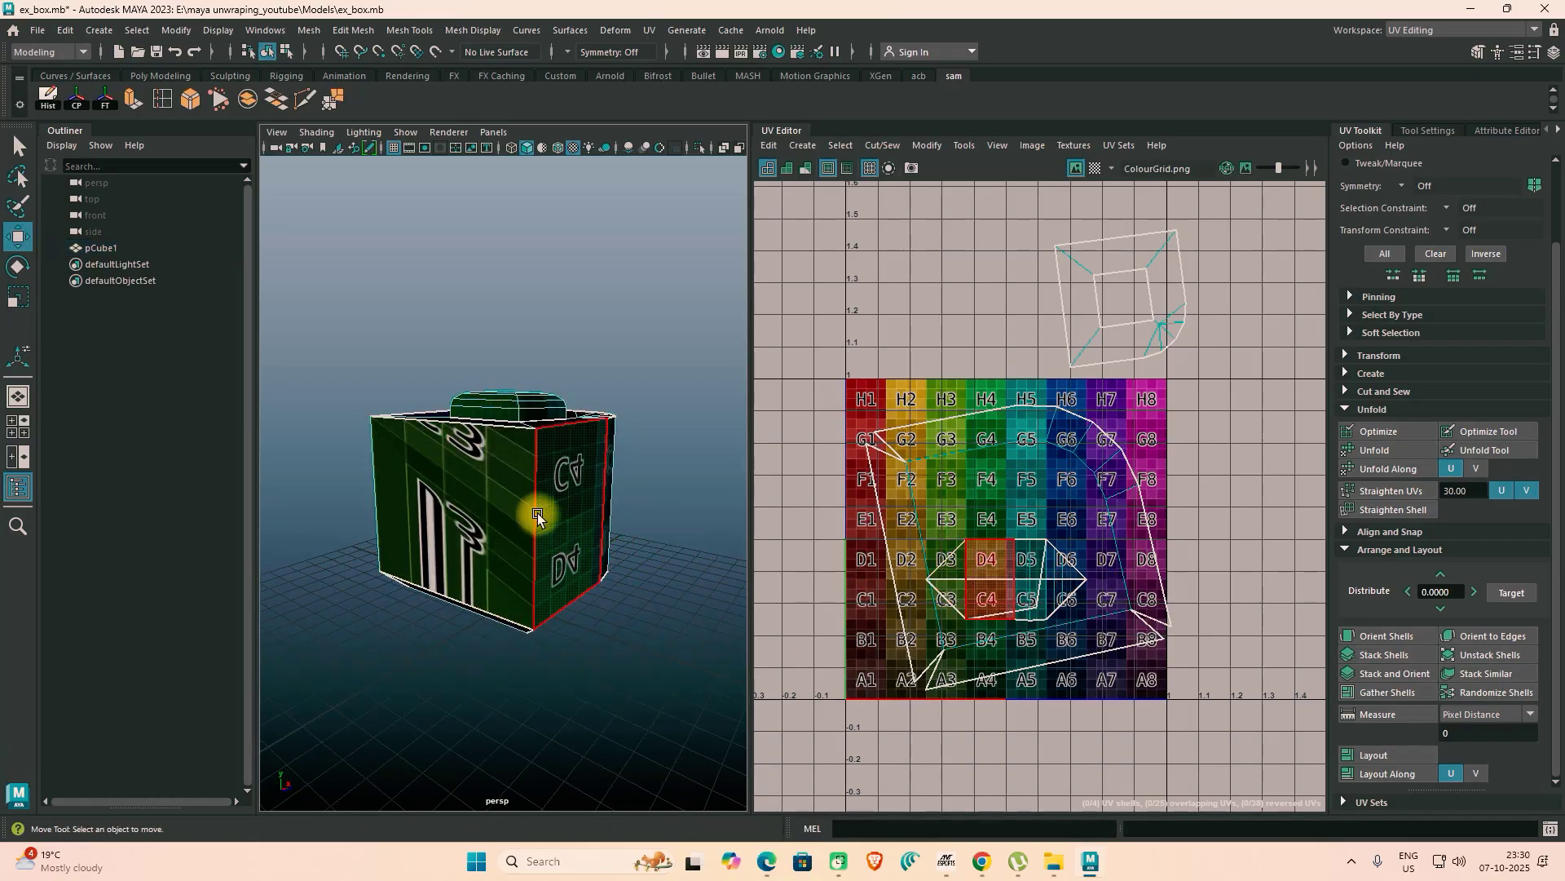
click(536, 512)
right_drag(547, 375, 560, 437)
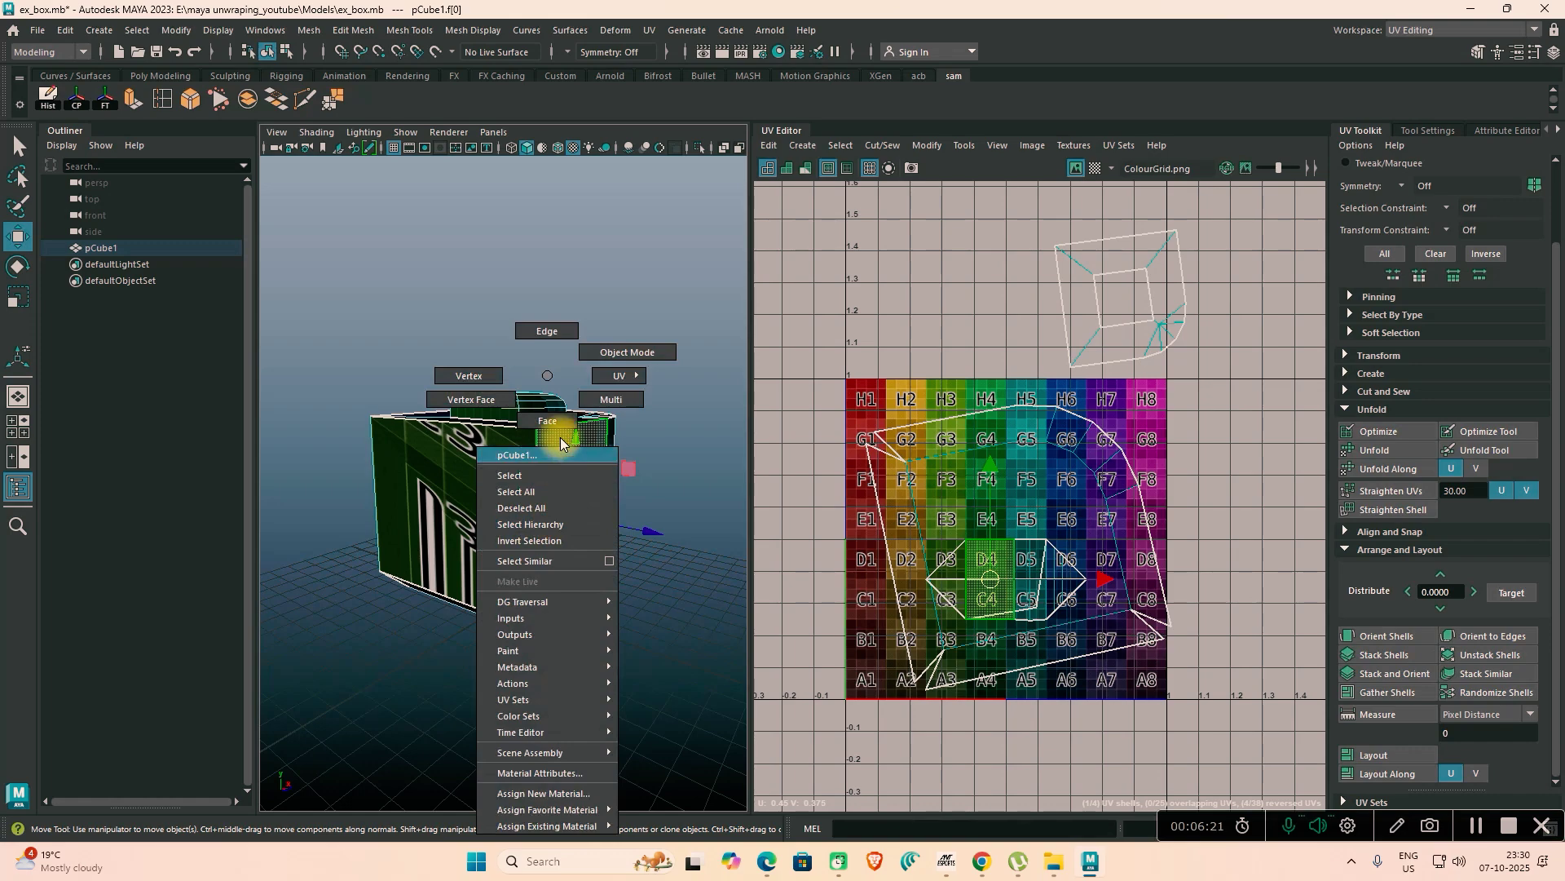
right_drag(544, 342, 545, 339)
click(534, 478)
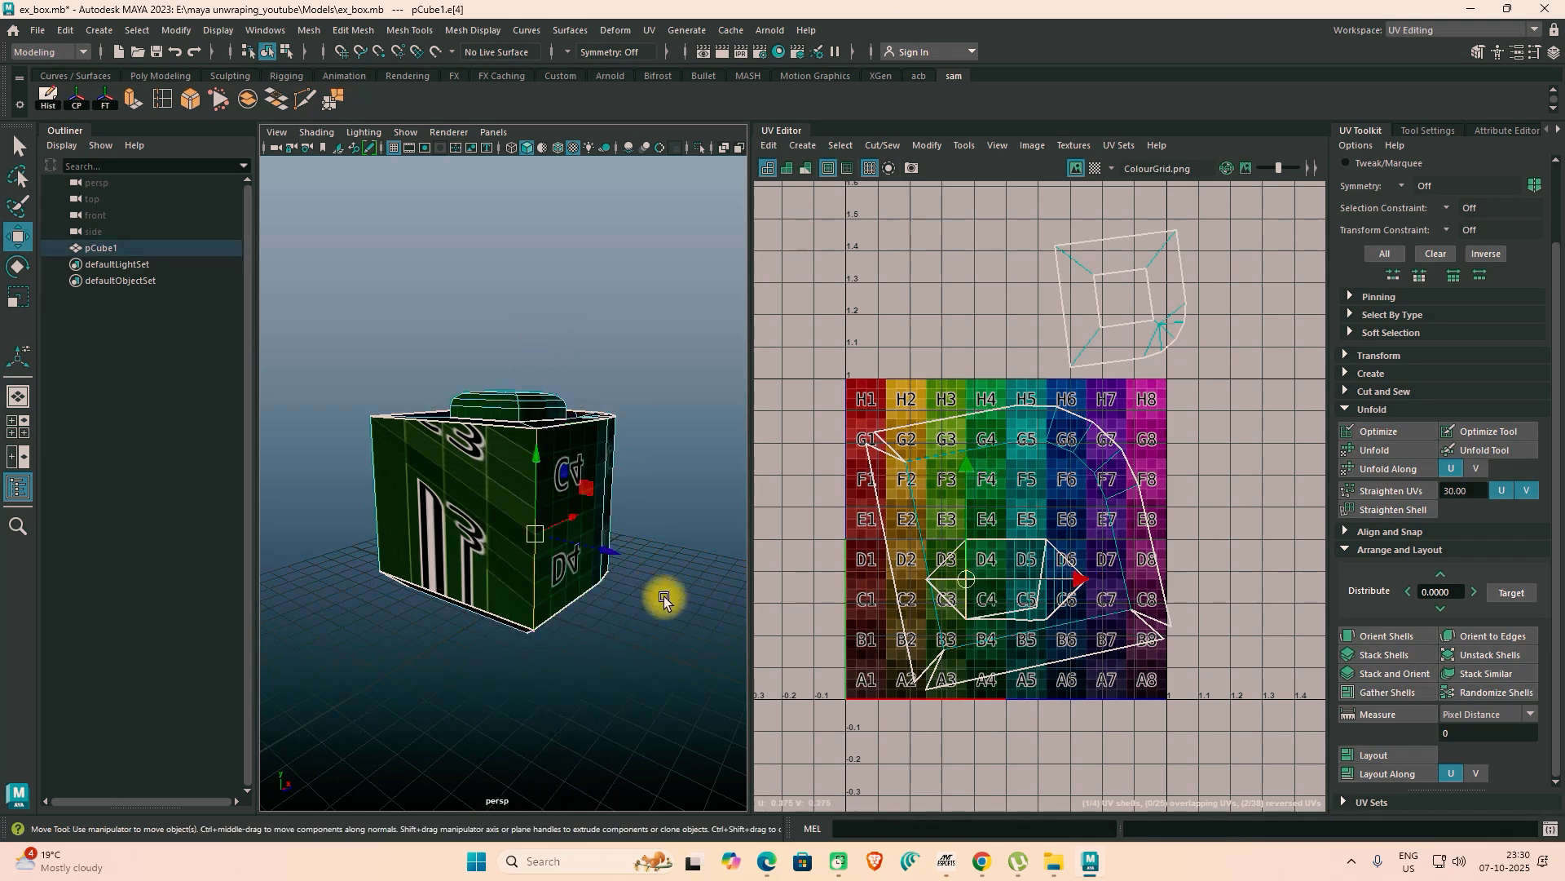
alt+drag(664, 595, 657, 643)
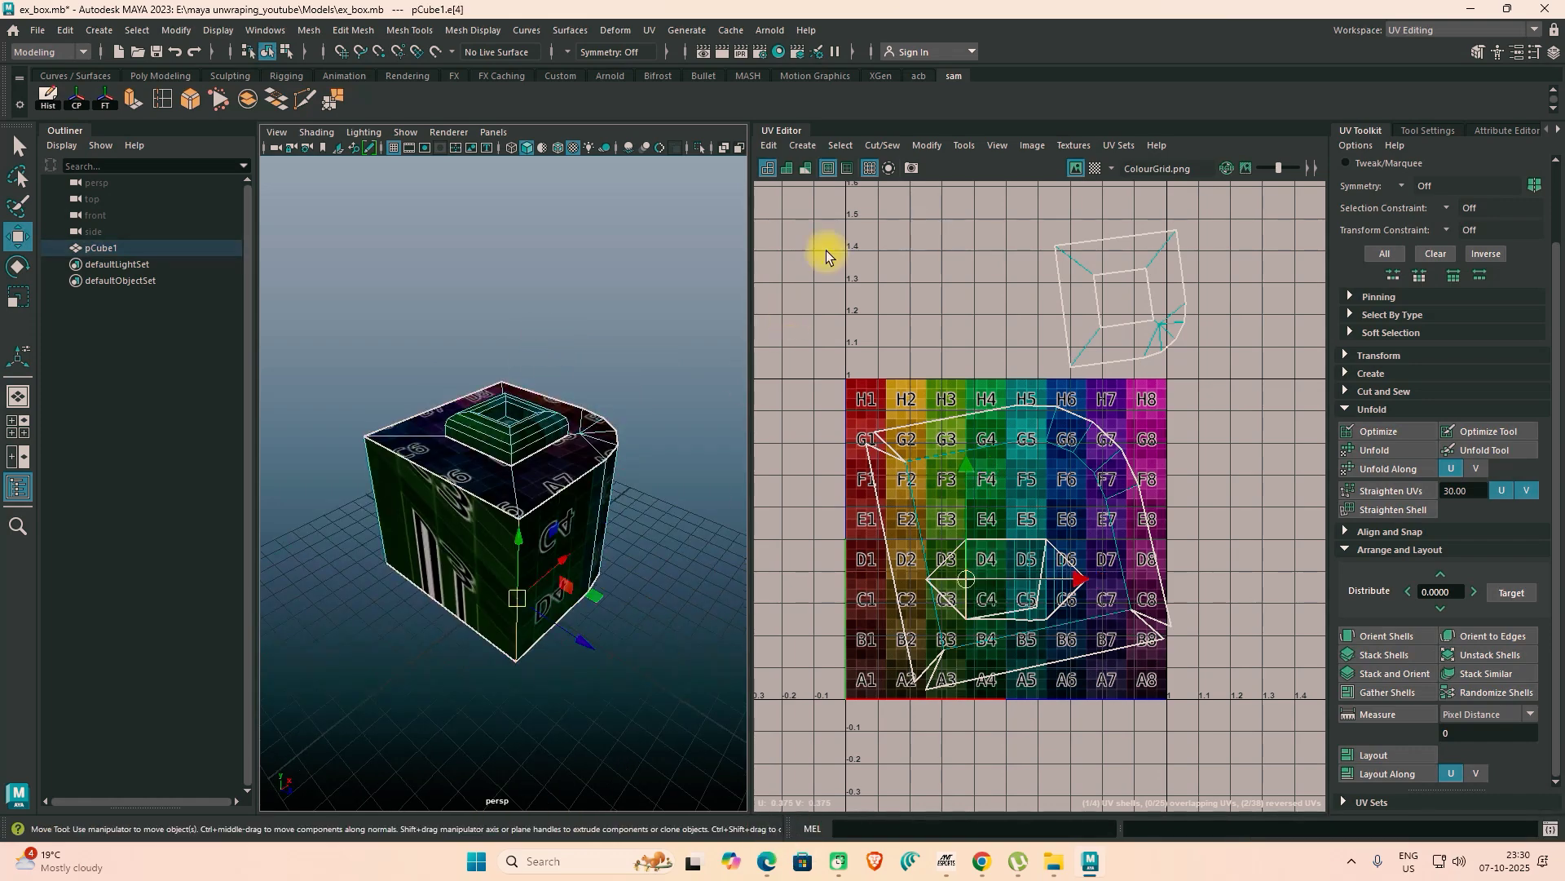
click(879, 149)
click(892, 262)
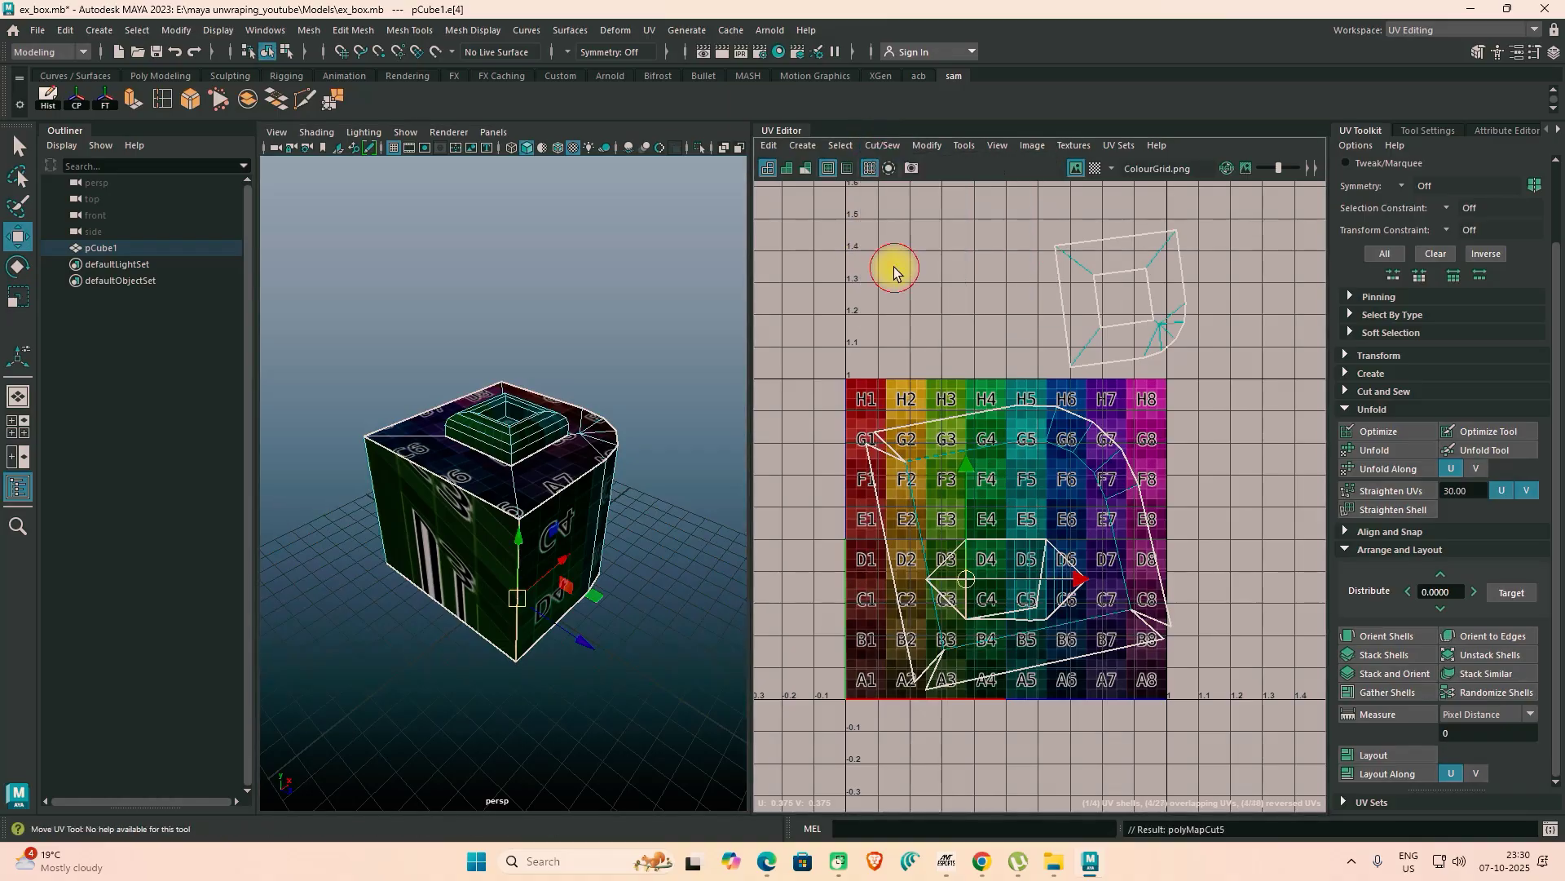
Step: Select all the side wall faces around the box and unfold them
alt+drag(618, 492, 531, 475)
right_drag(616, 457, 616, 424)
click(626, 464)
drag(583, 463, 352, 463)
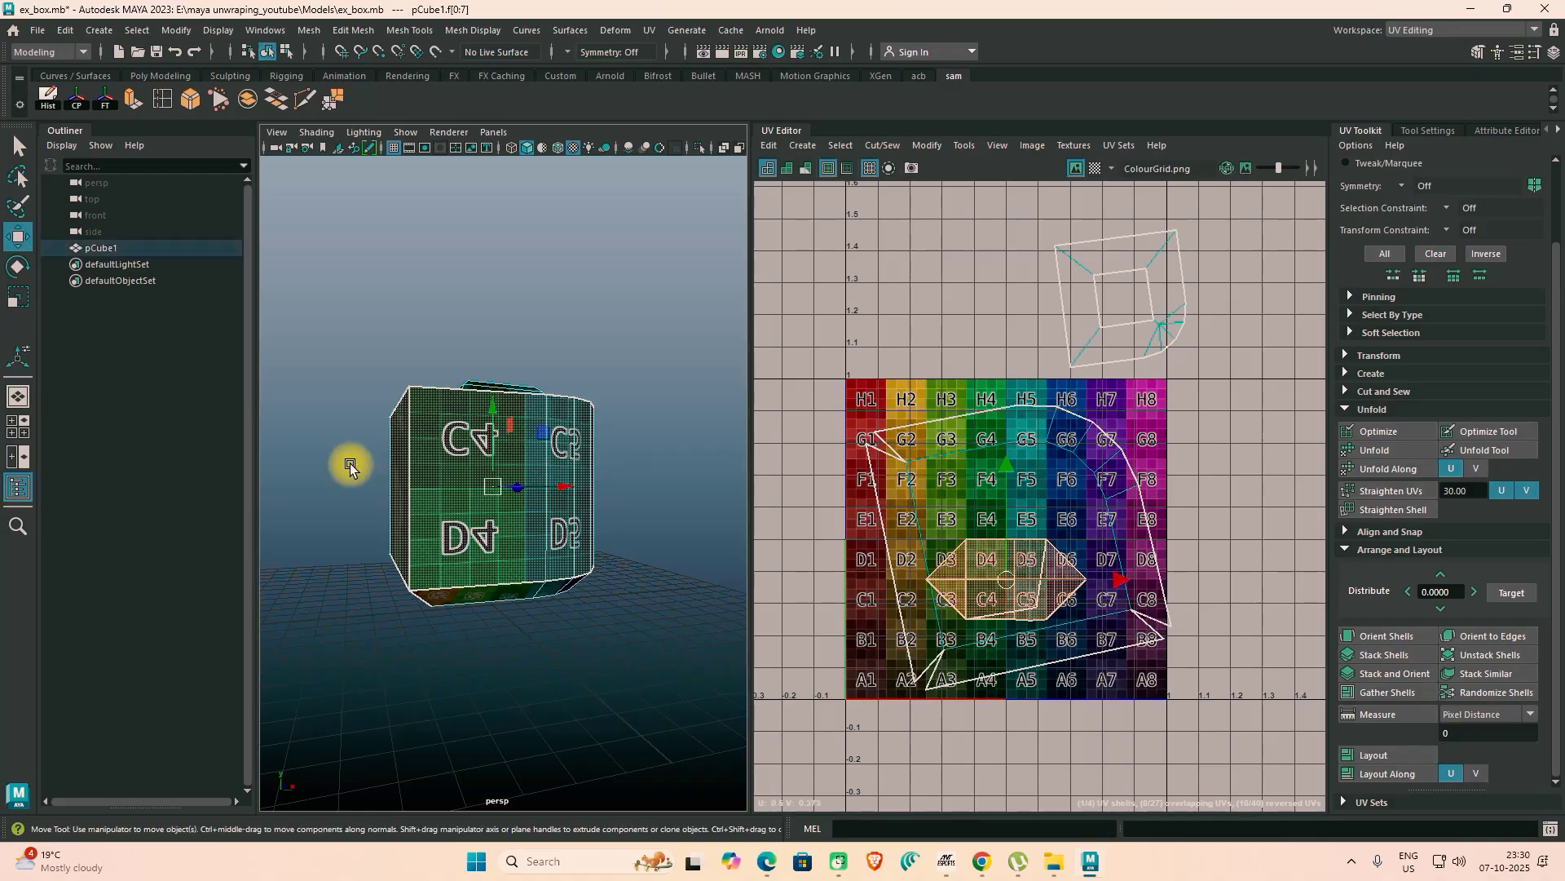
alt+drag(447, 545, 549, 590)
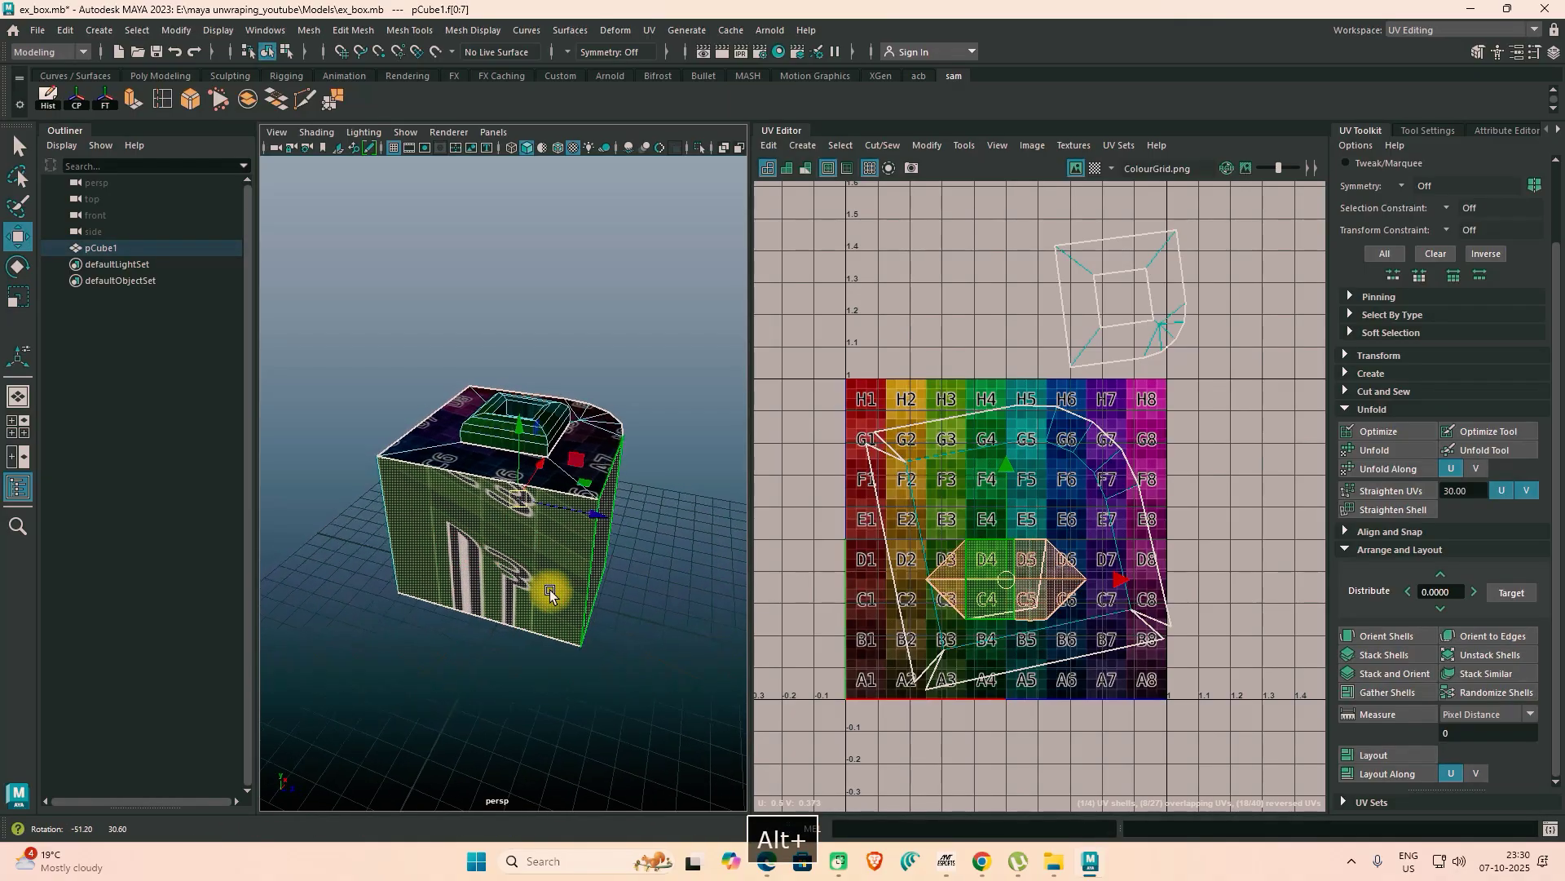
click(927, 145)
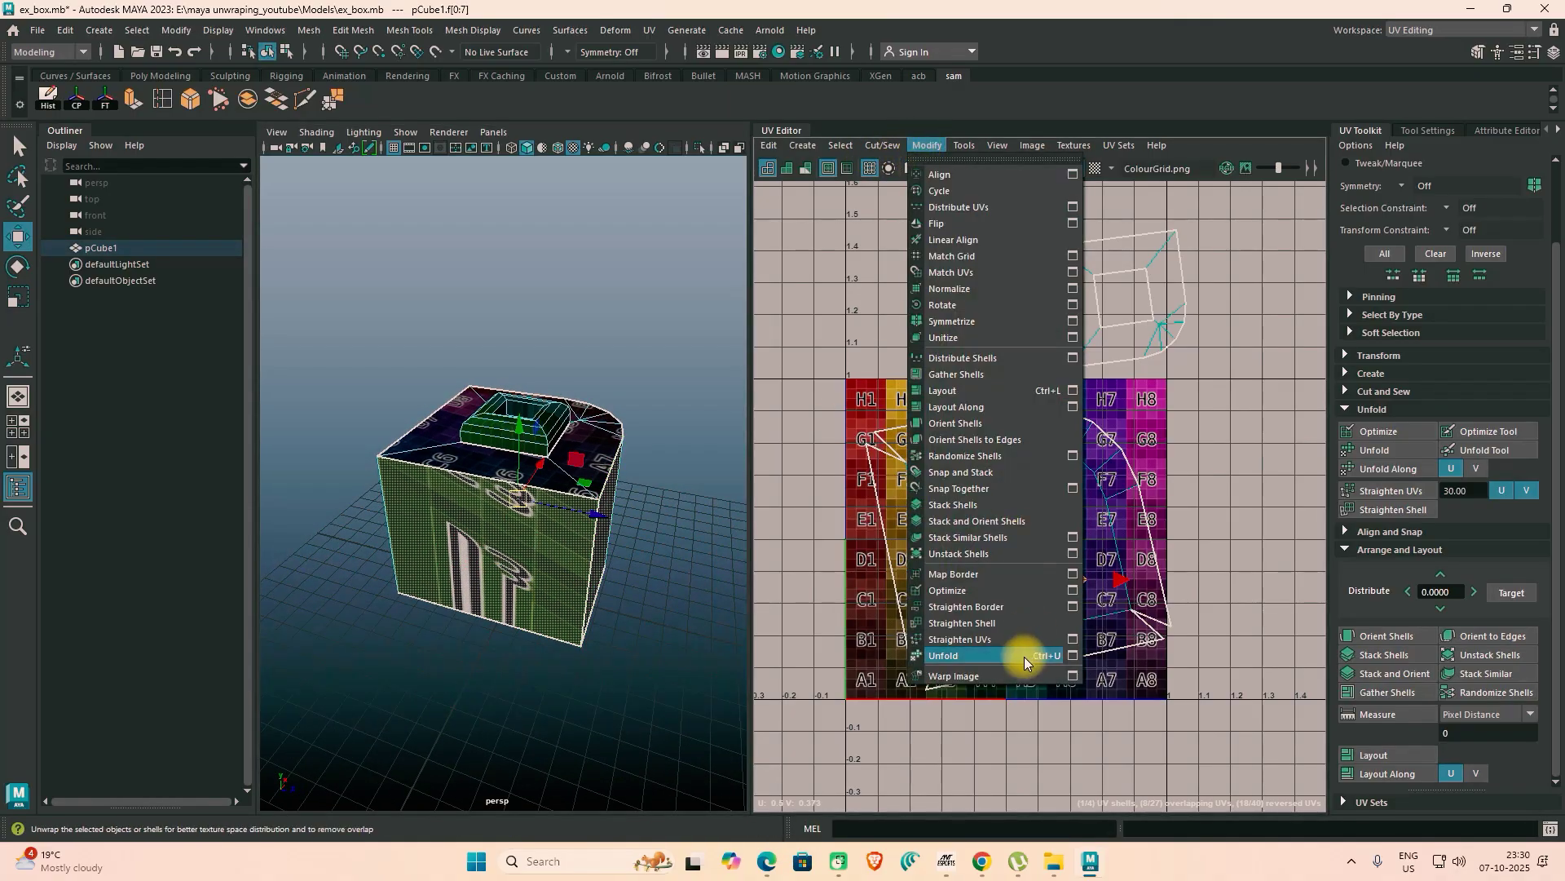
click(977, 659)
Step: Move the side wall shell above the colour grid and rotate it until the strip lies horizontally
drag(1048, 601, 886, 287)
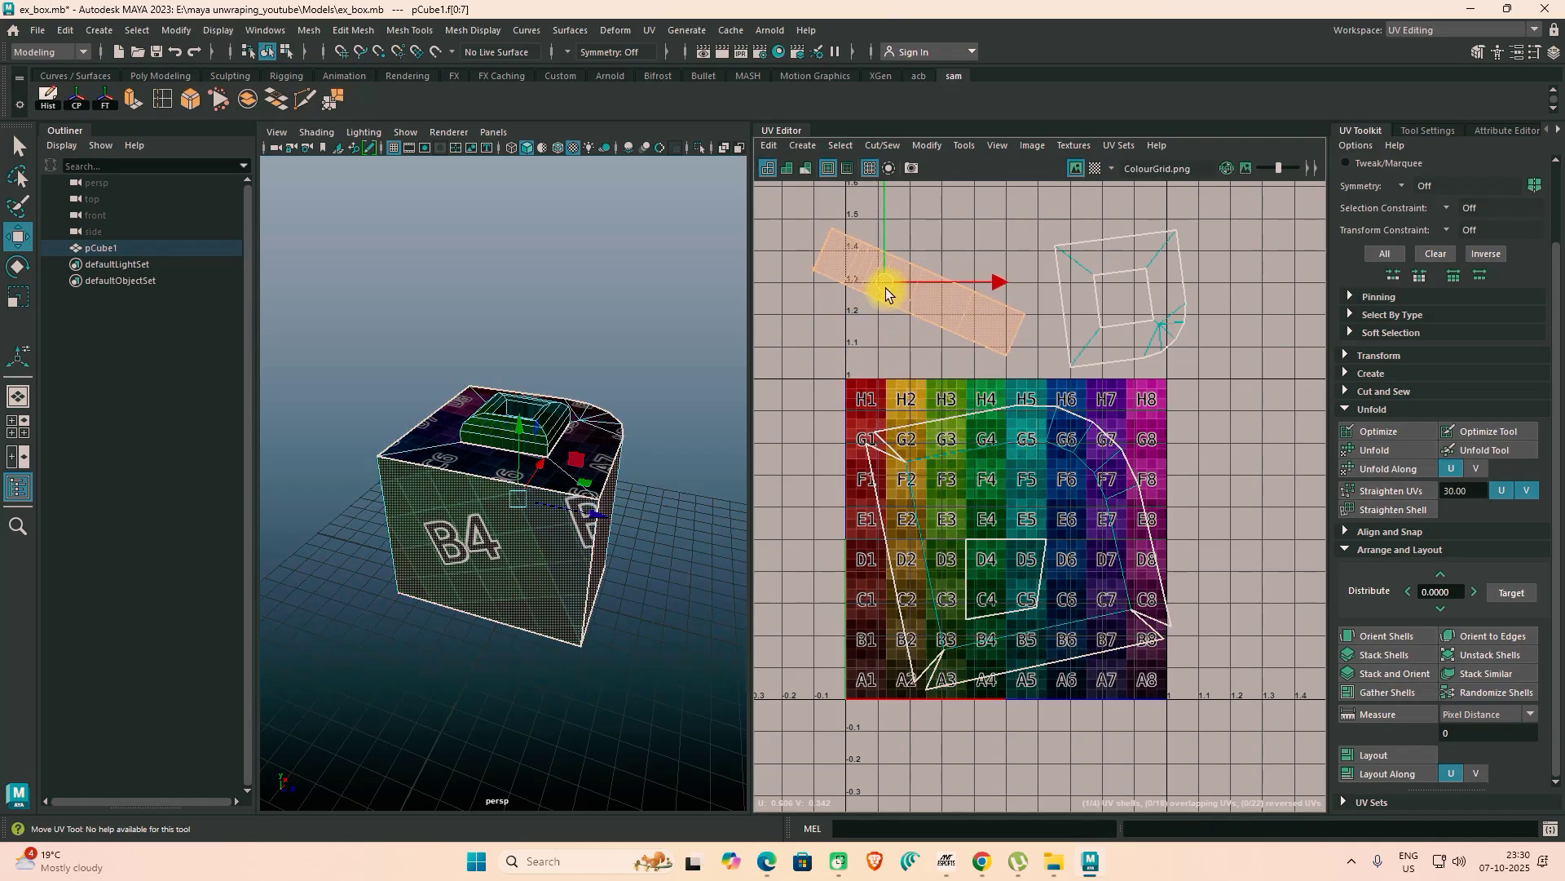
key(e)
drag(971, 371, 1002, 328)
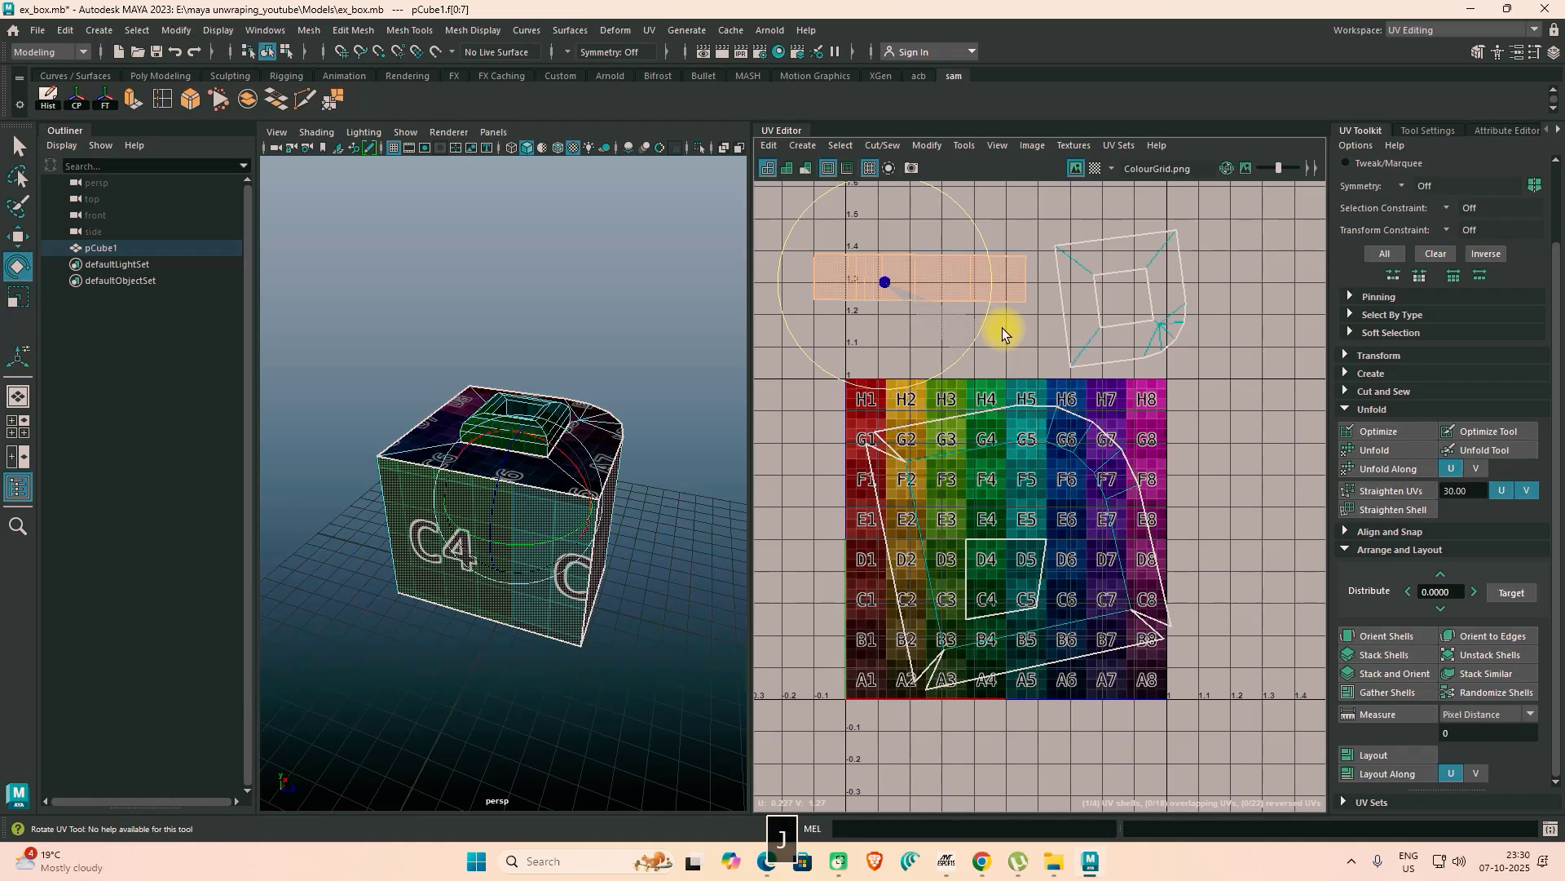
key(w)
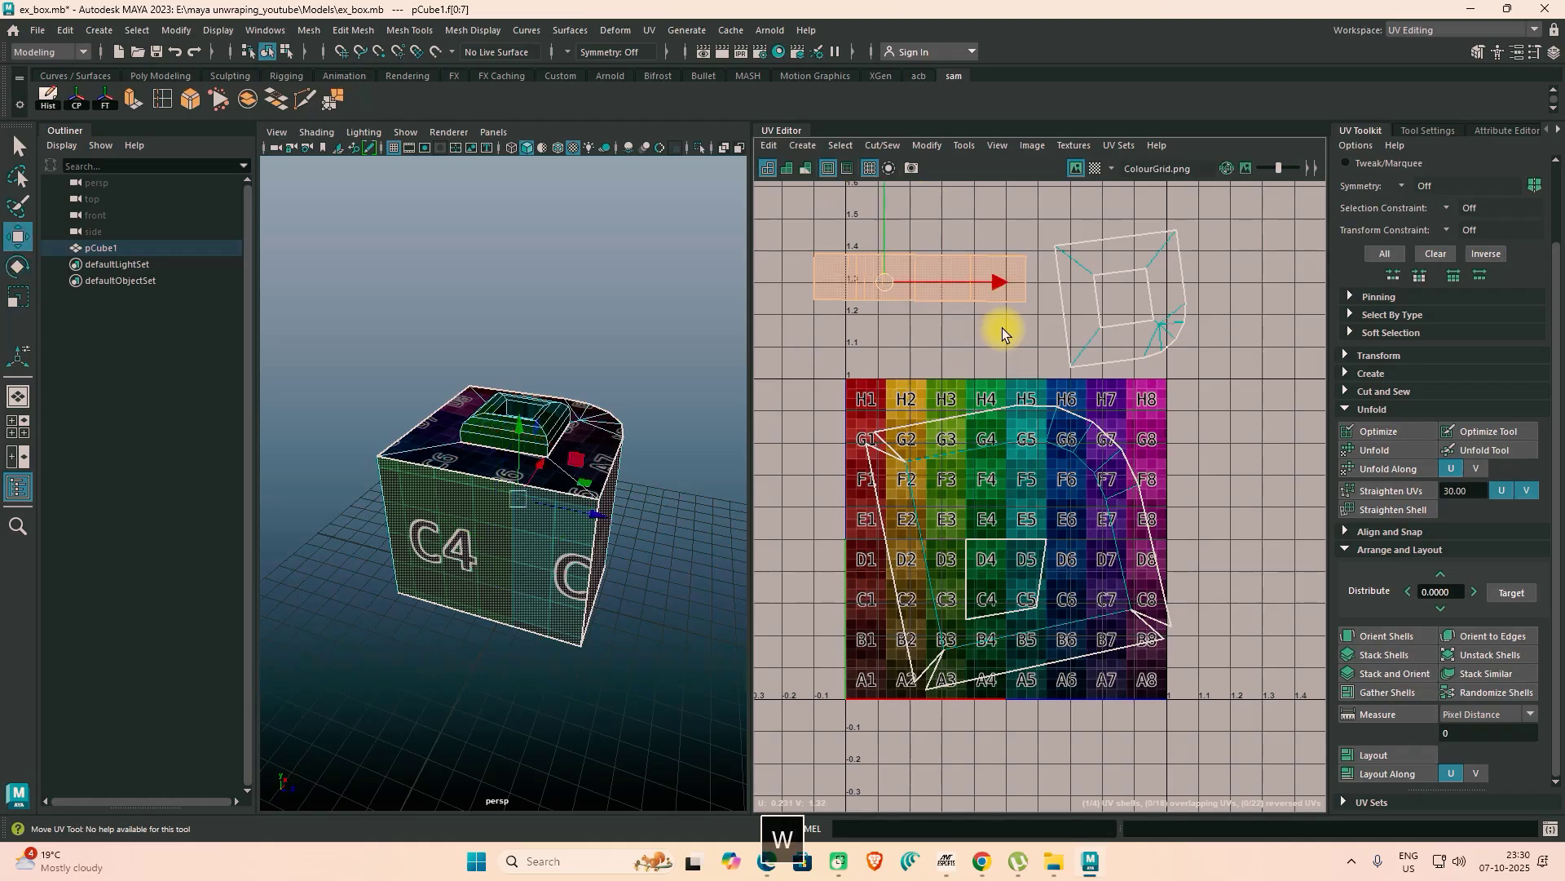
click(1030, 578)
drag(1001, 579, 1013, 580)
key(ctrl+z)
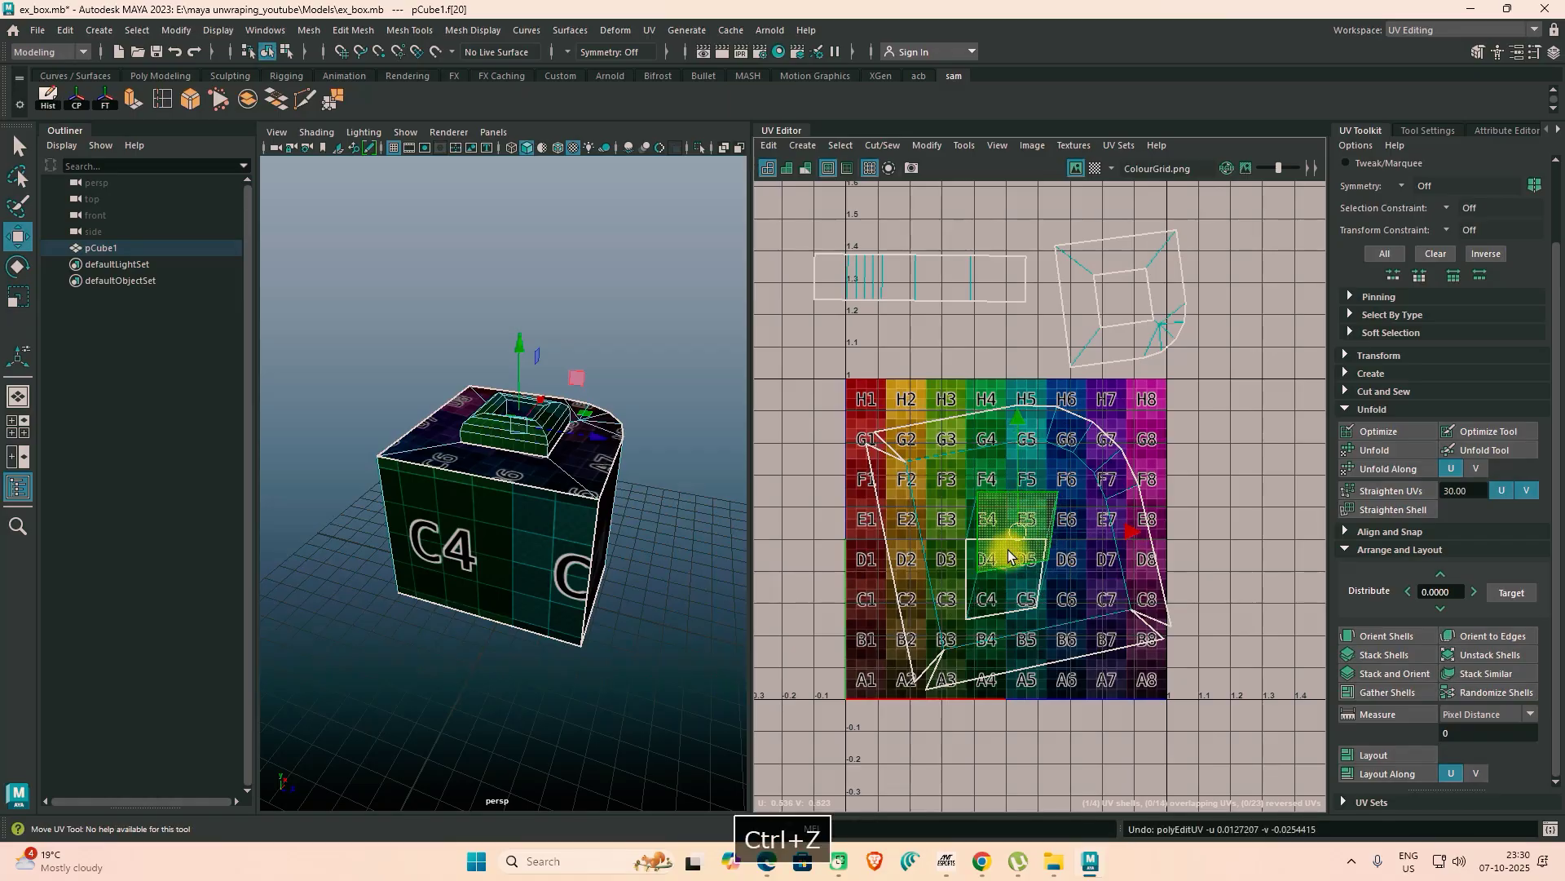
key(ctrl+z)
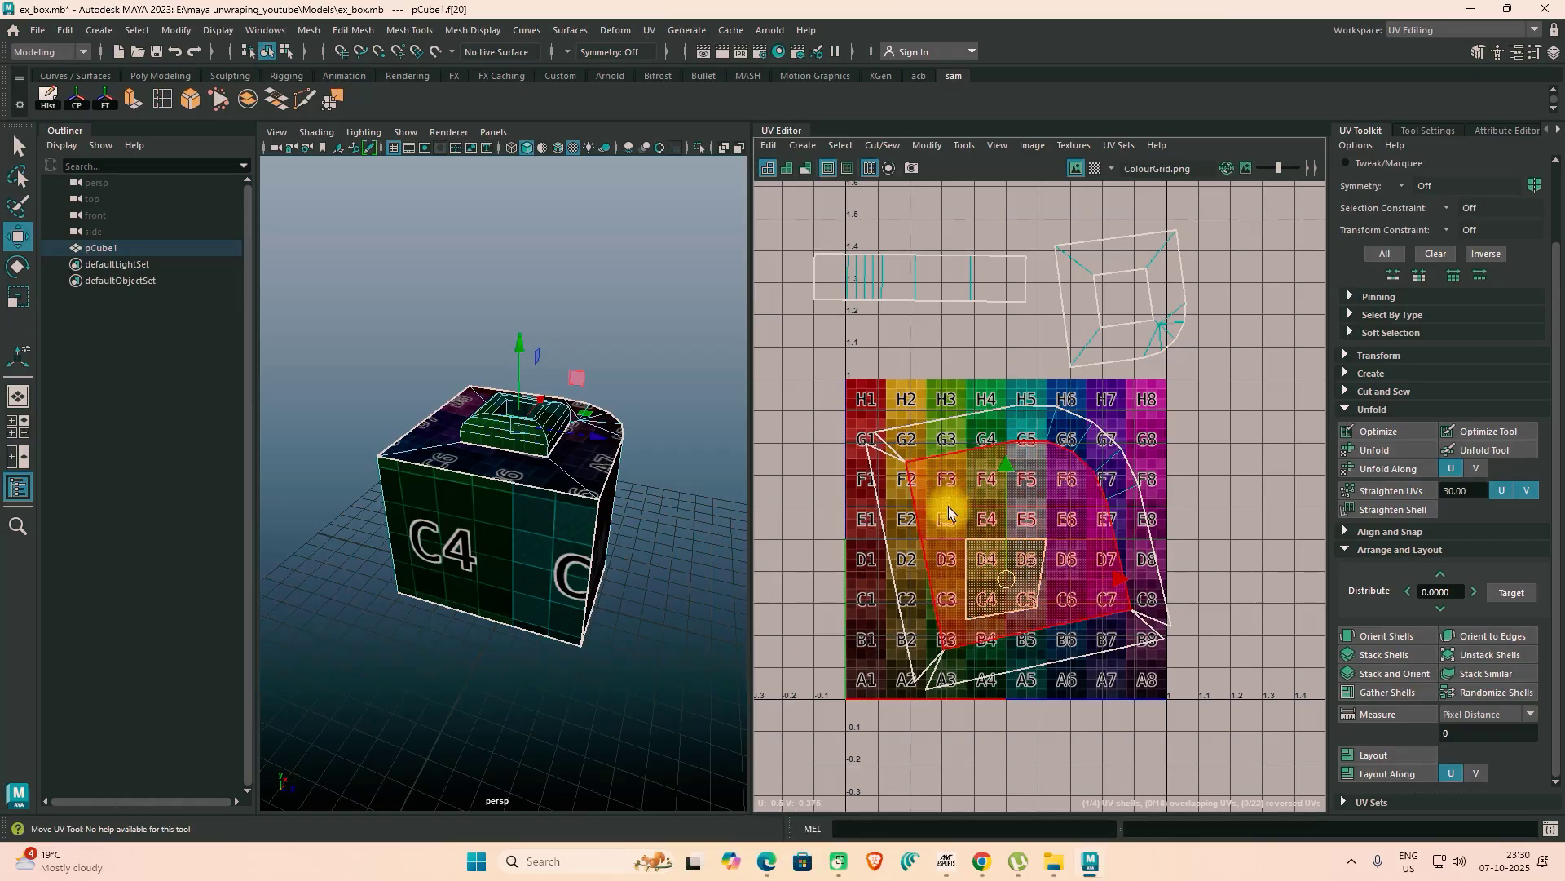
click(949, 511)
drag(1017, 549, 1139, 530)
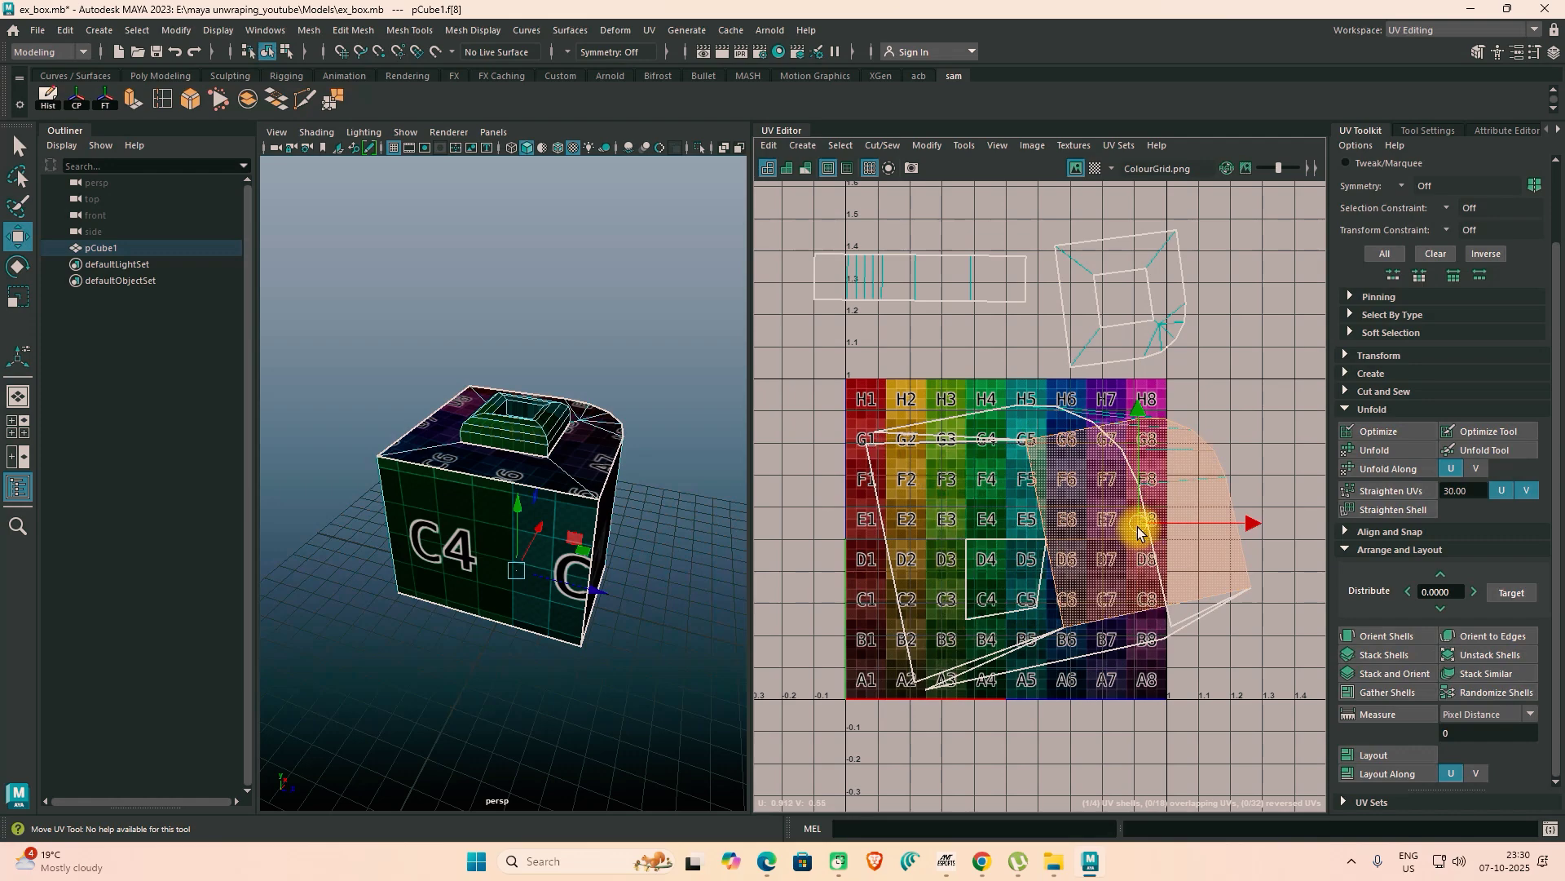
key(ctrl+z)
Step: Move the large bottom shell off the colour grid as a whole UV shell, and shift the small neck shell slightly upward
right_click(966, 502)
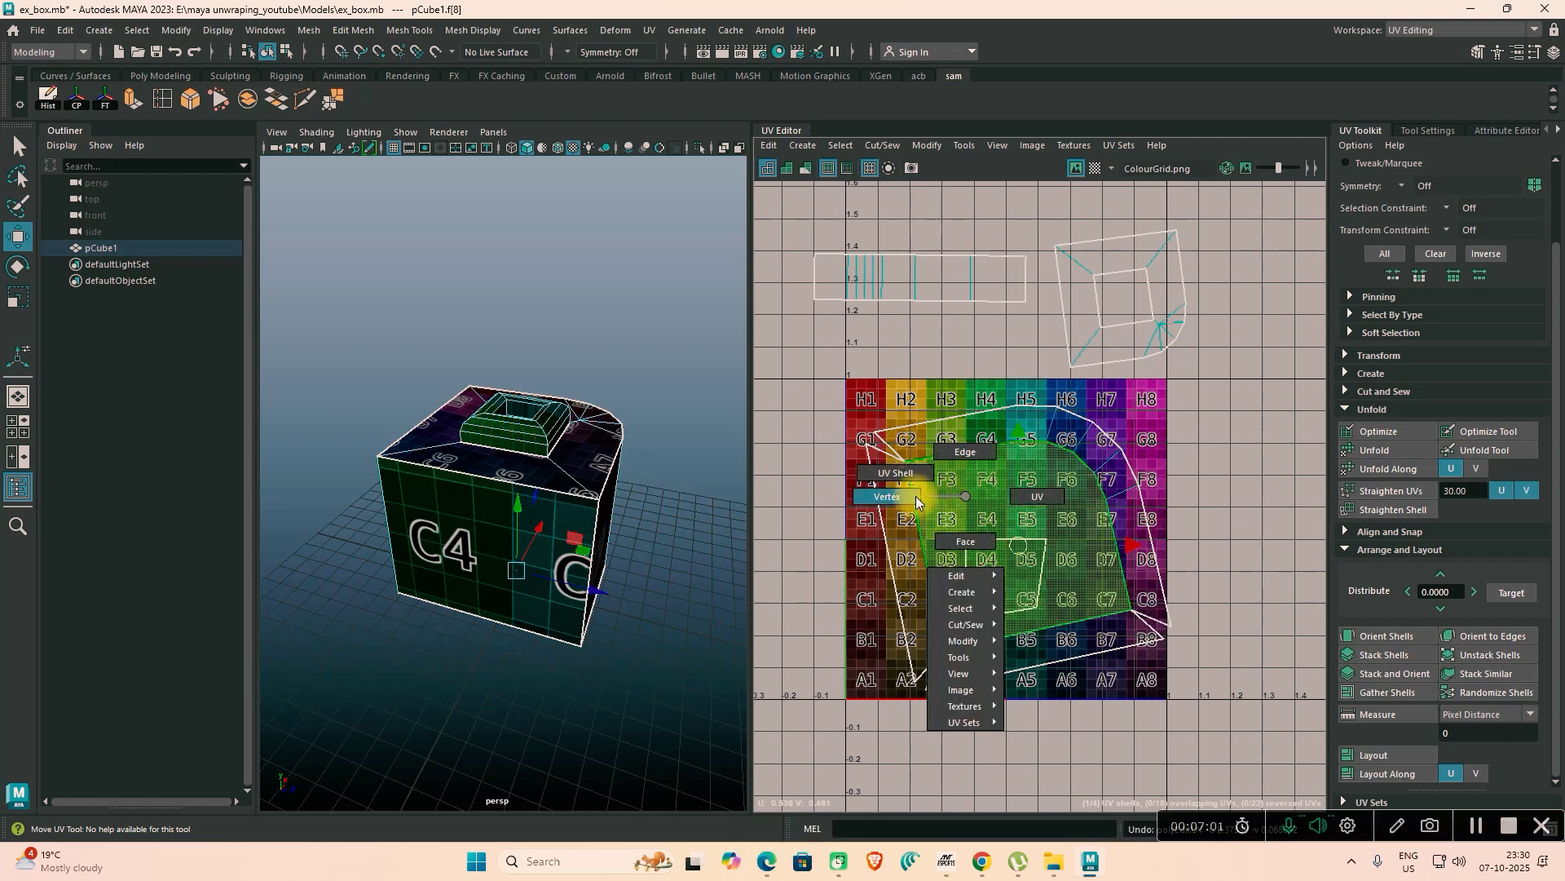
right_drag(916, 495, 912, 478)
click(958, 541)
click(927, 488)
drag(1015, 549, 1324, 435)
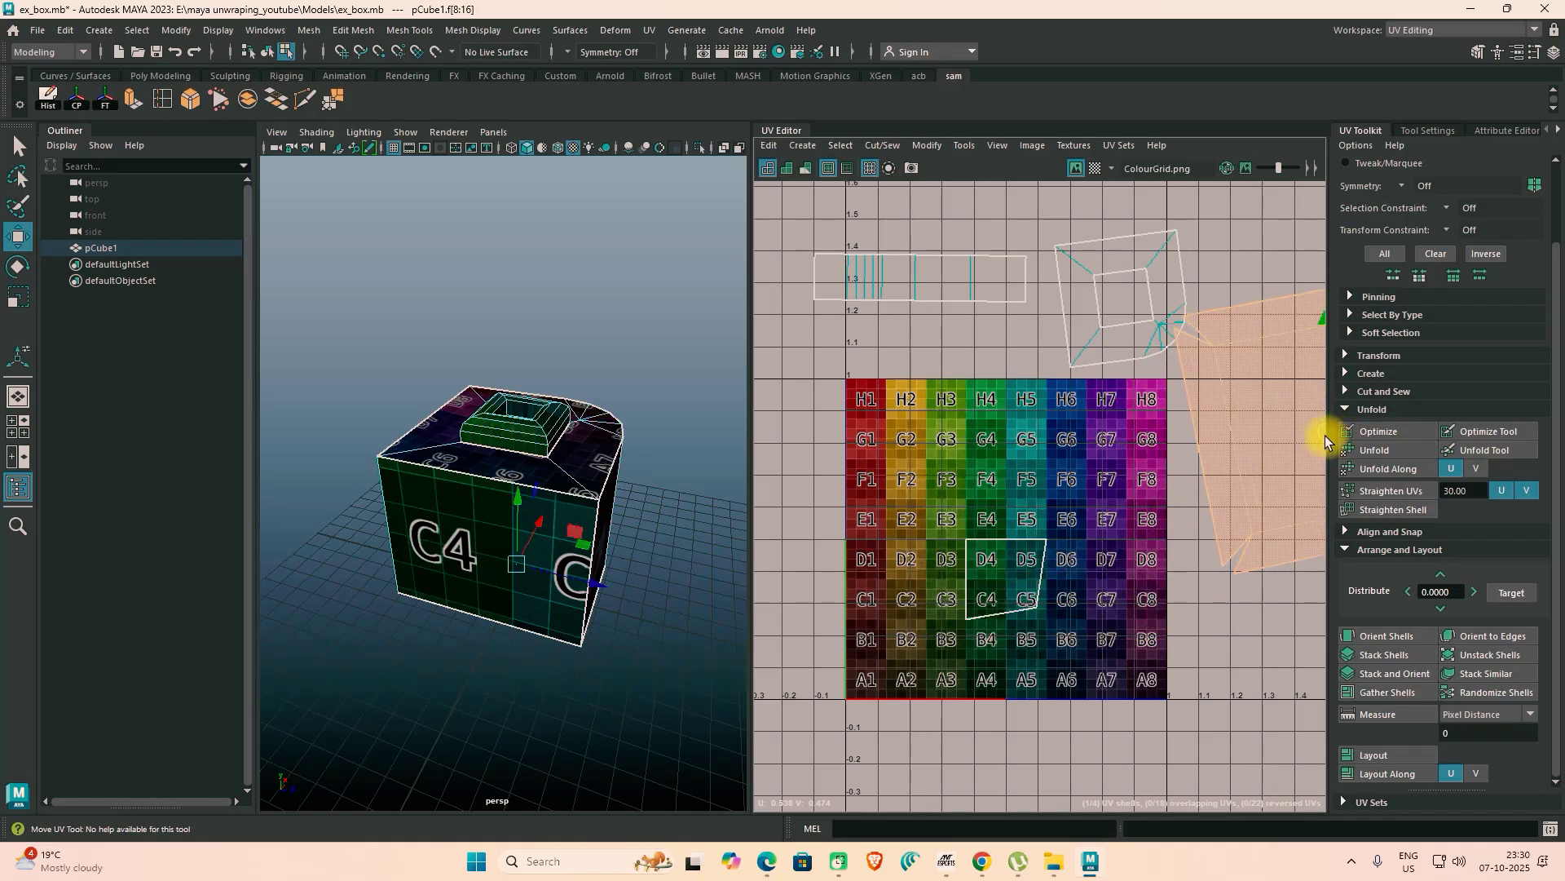
click(998, 572)
mouse_move(998, 573)
mouse_down()
mouse_move(1021, 539)
mouse_move(1005, 563)
mouse_up()
Step: Switch the model to edge selection and select the back edge of the recess floor inside the neck
scroll(596, 449, up, 5)
alt+drag(596, 449, 556, 416)
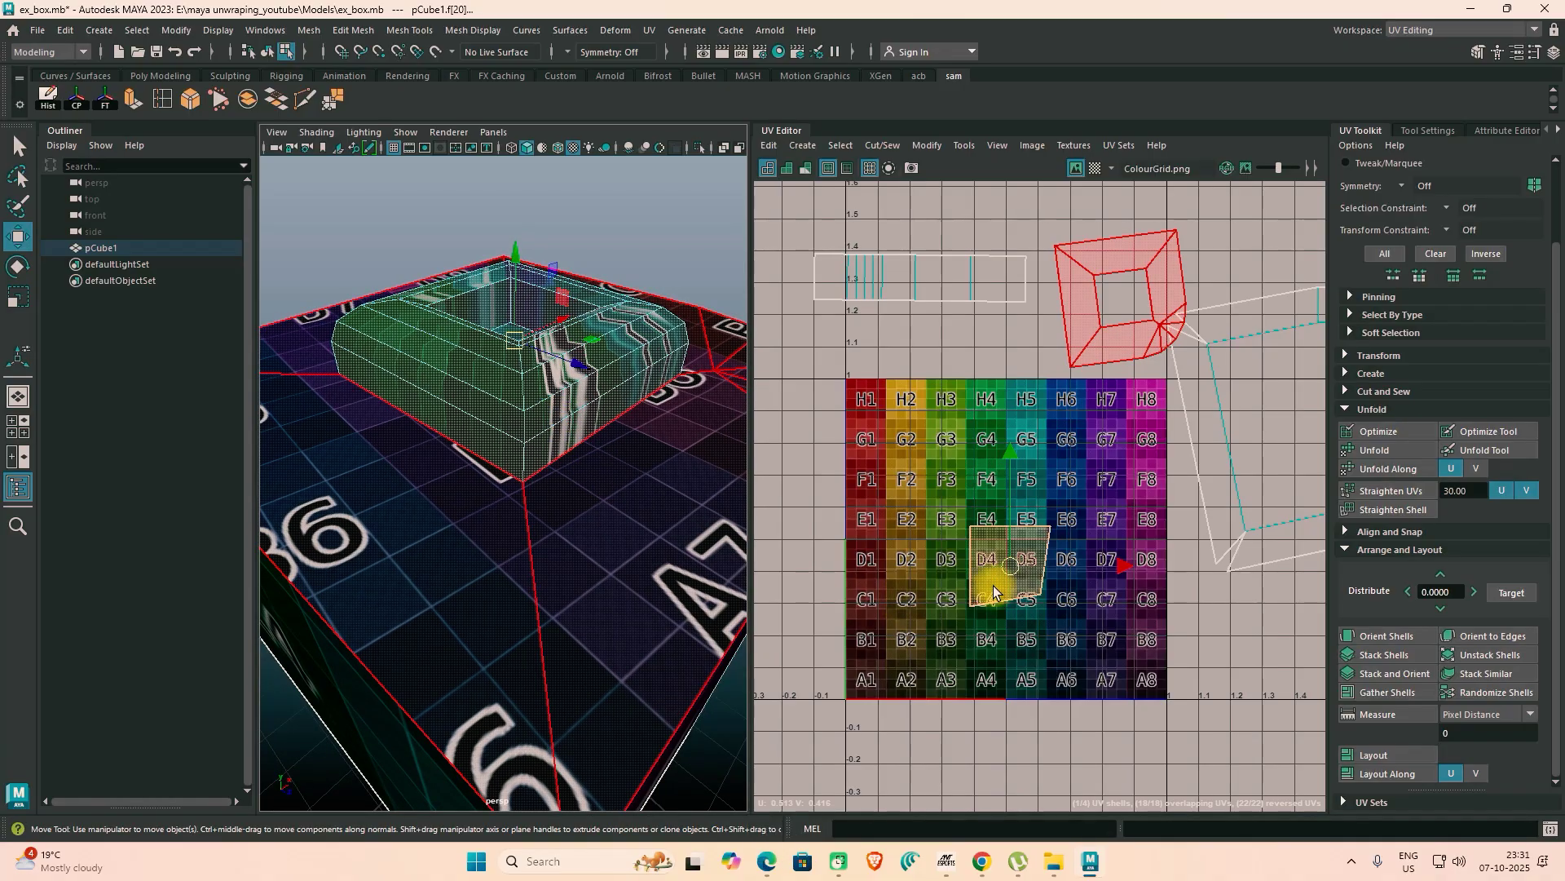
alt+drag(619, 463, 562, 392)
right_drag(554, 375, 554, 479)
right_drag(569, 337, 569, 336)
alt+drag(629, 495, 579, 511)
click(579, 511)
click(462, 397)
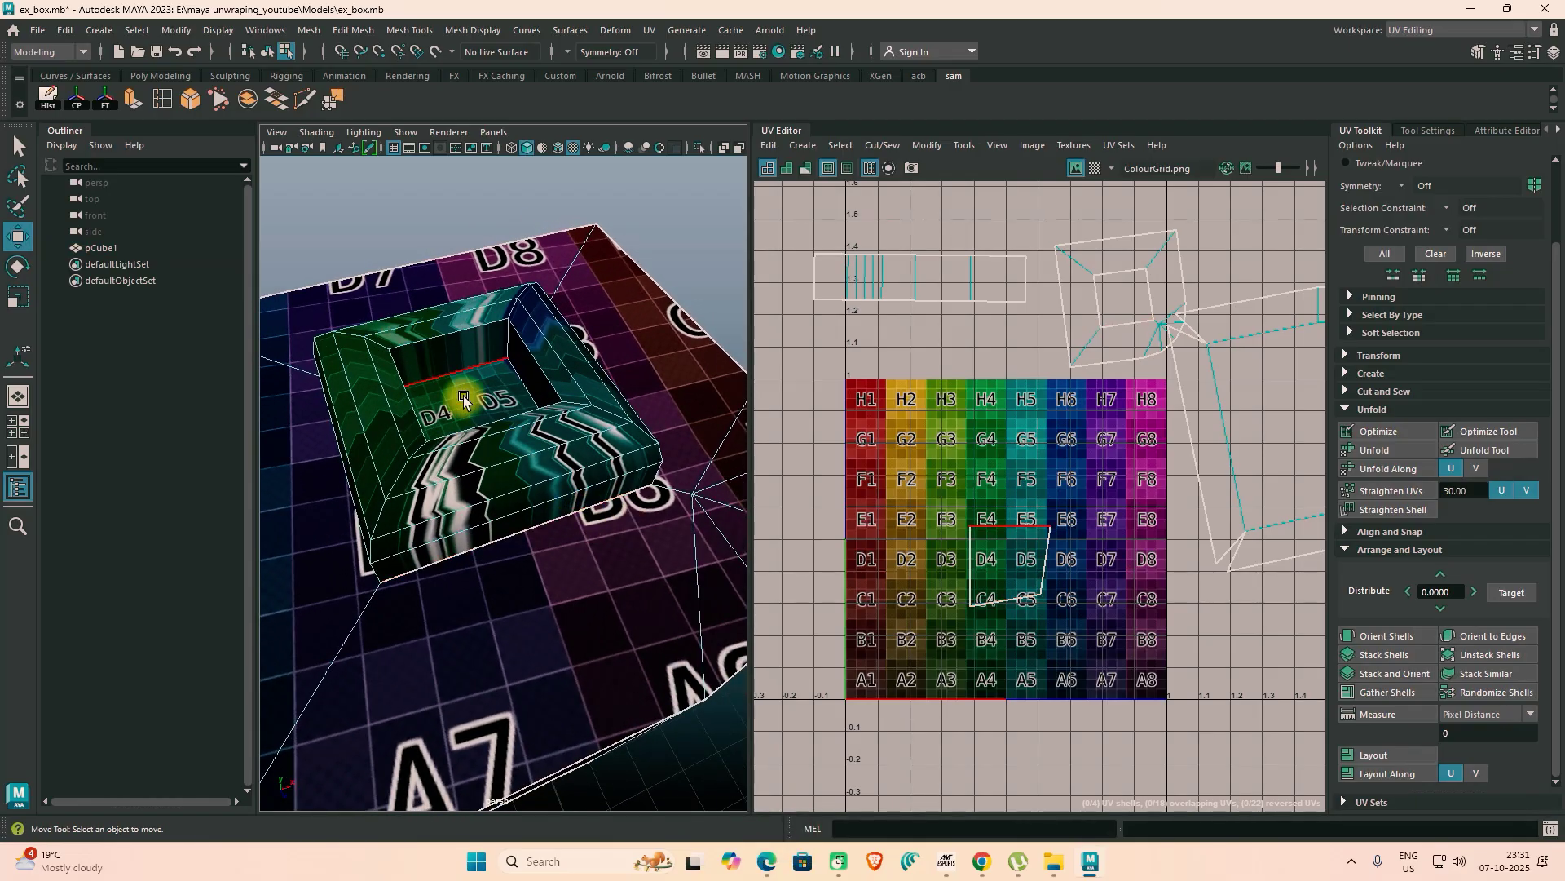
click(458, 374)
Step: Add the remaining edges around the recess floor to the selection and split their UVs
alt+drag(458, 374, 531, 442)
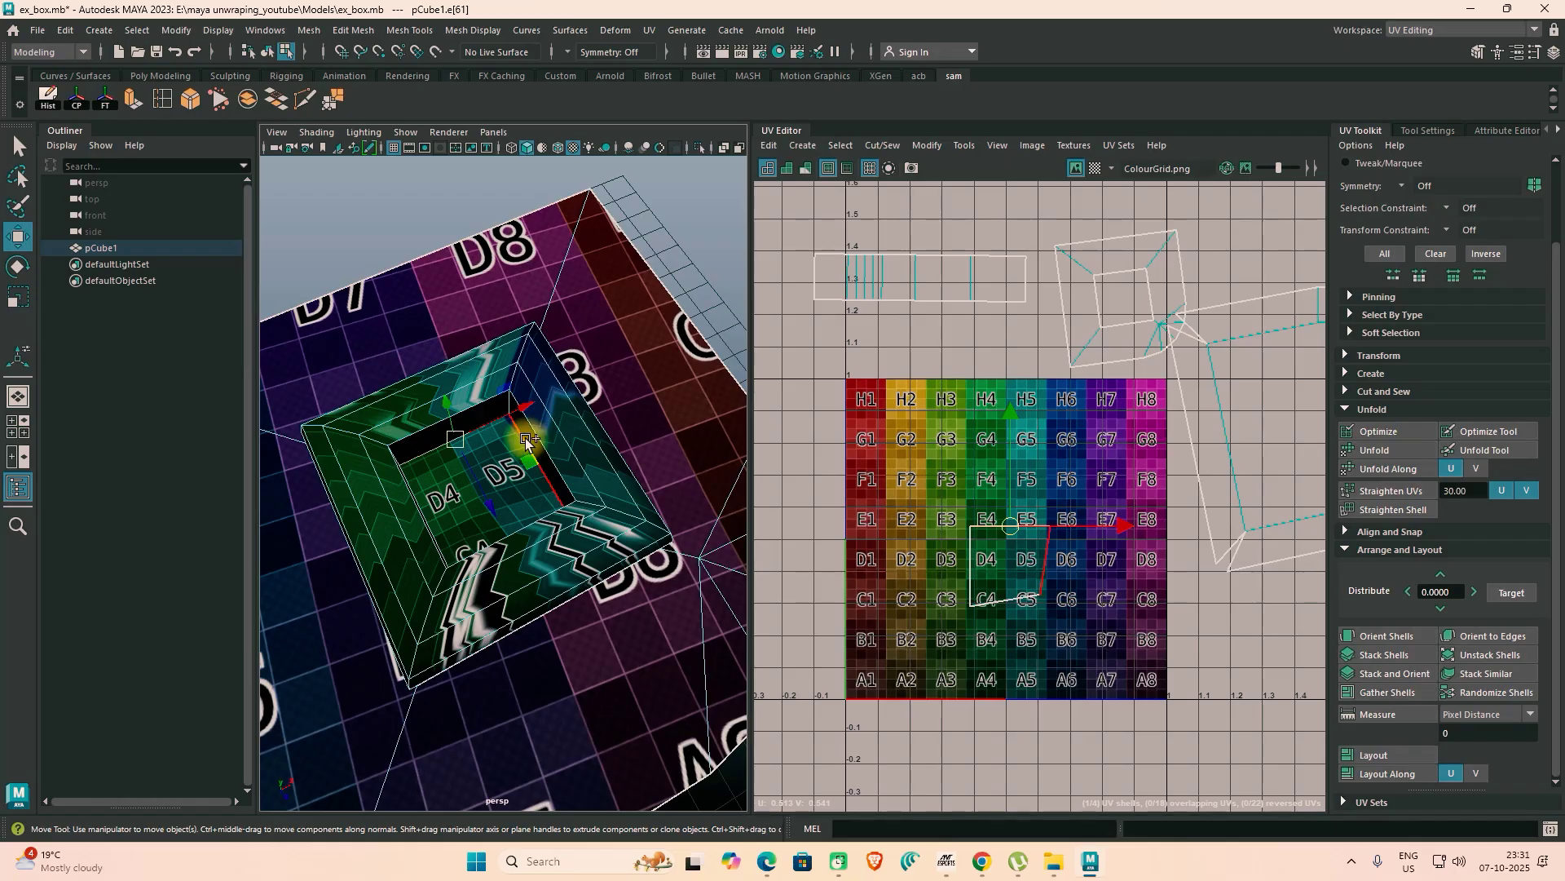
shift+click(526, 441)
alt+drag(440, 456, 389, 468)
shift+click(458, 521)
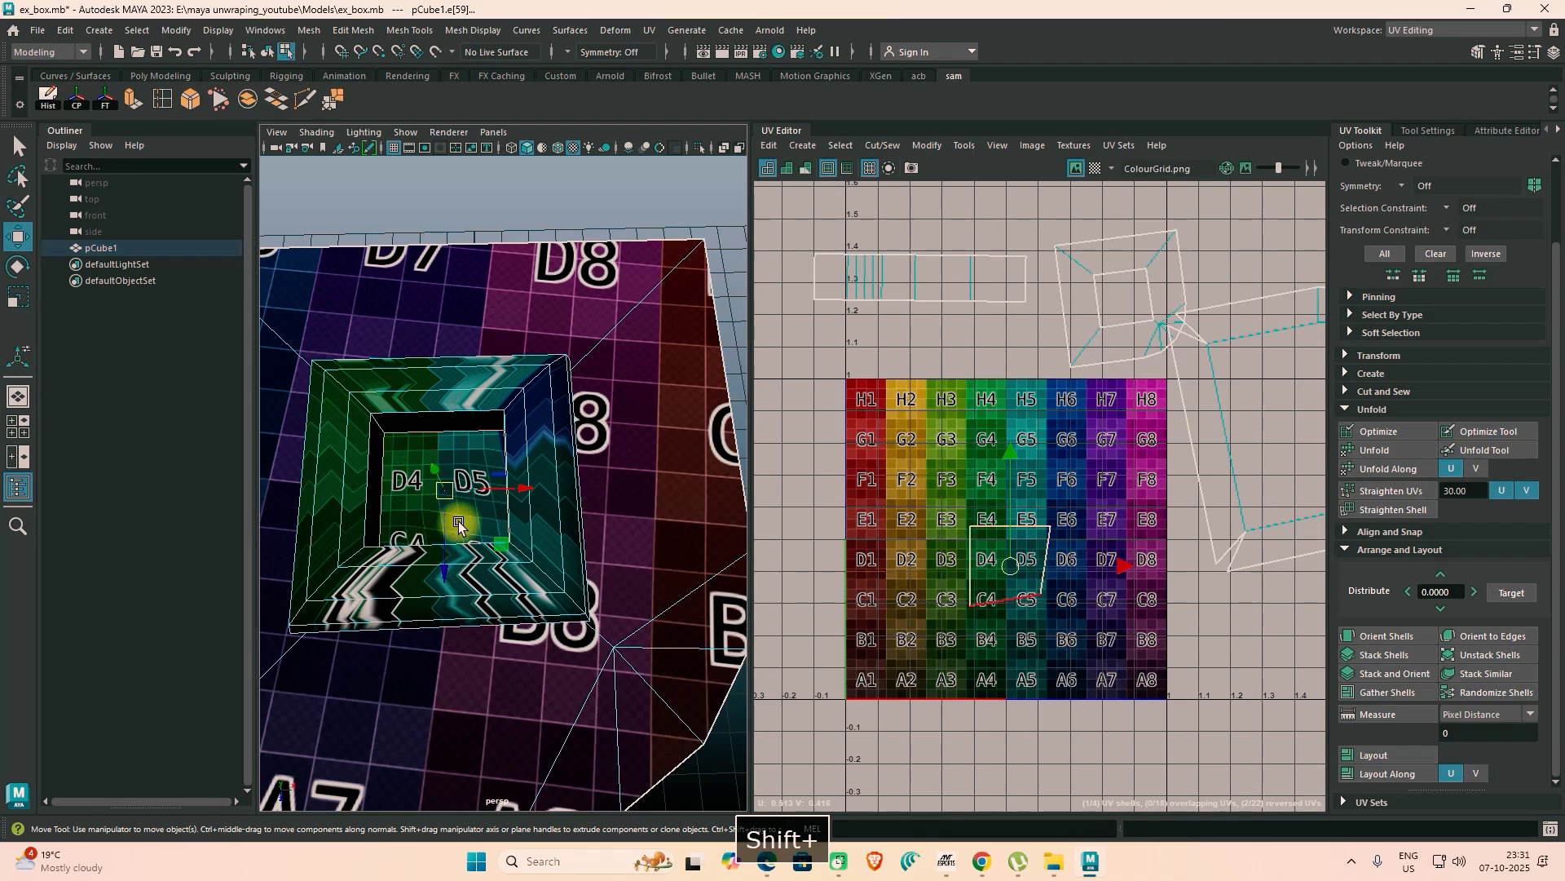
alt+drag(458, 521, 542, 559)
shift+click(469, 669)
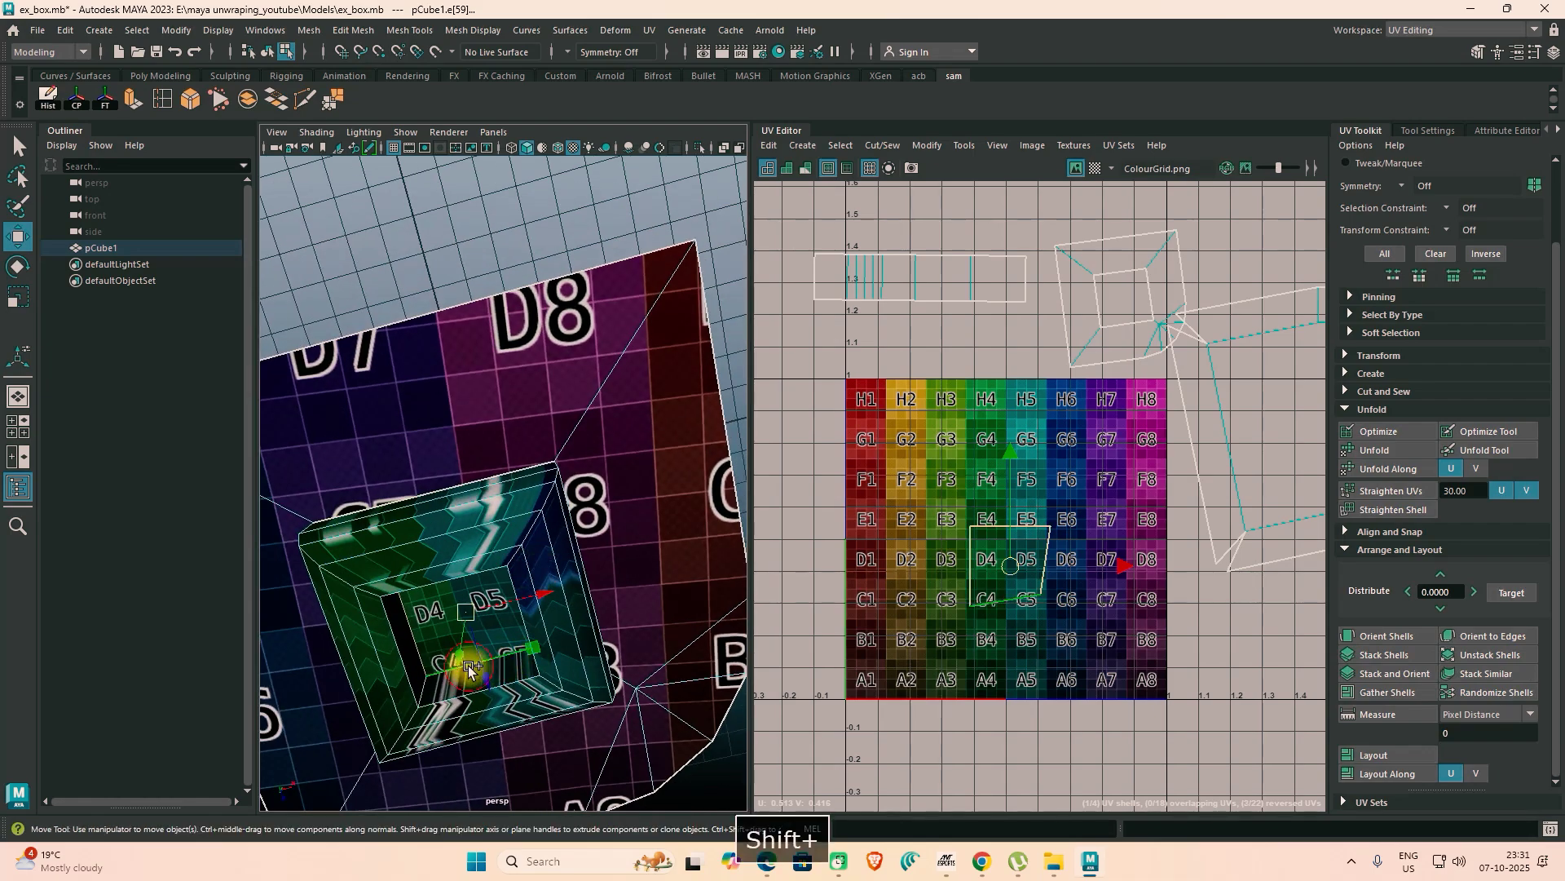
alt+drag(587, 664, 627, 595)
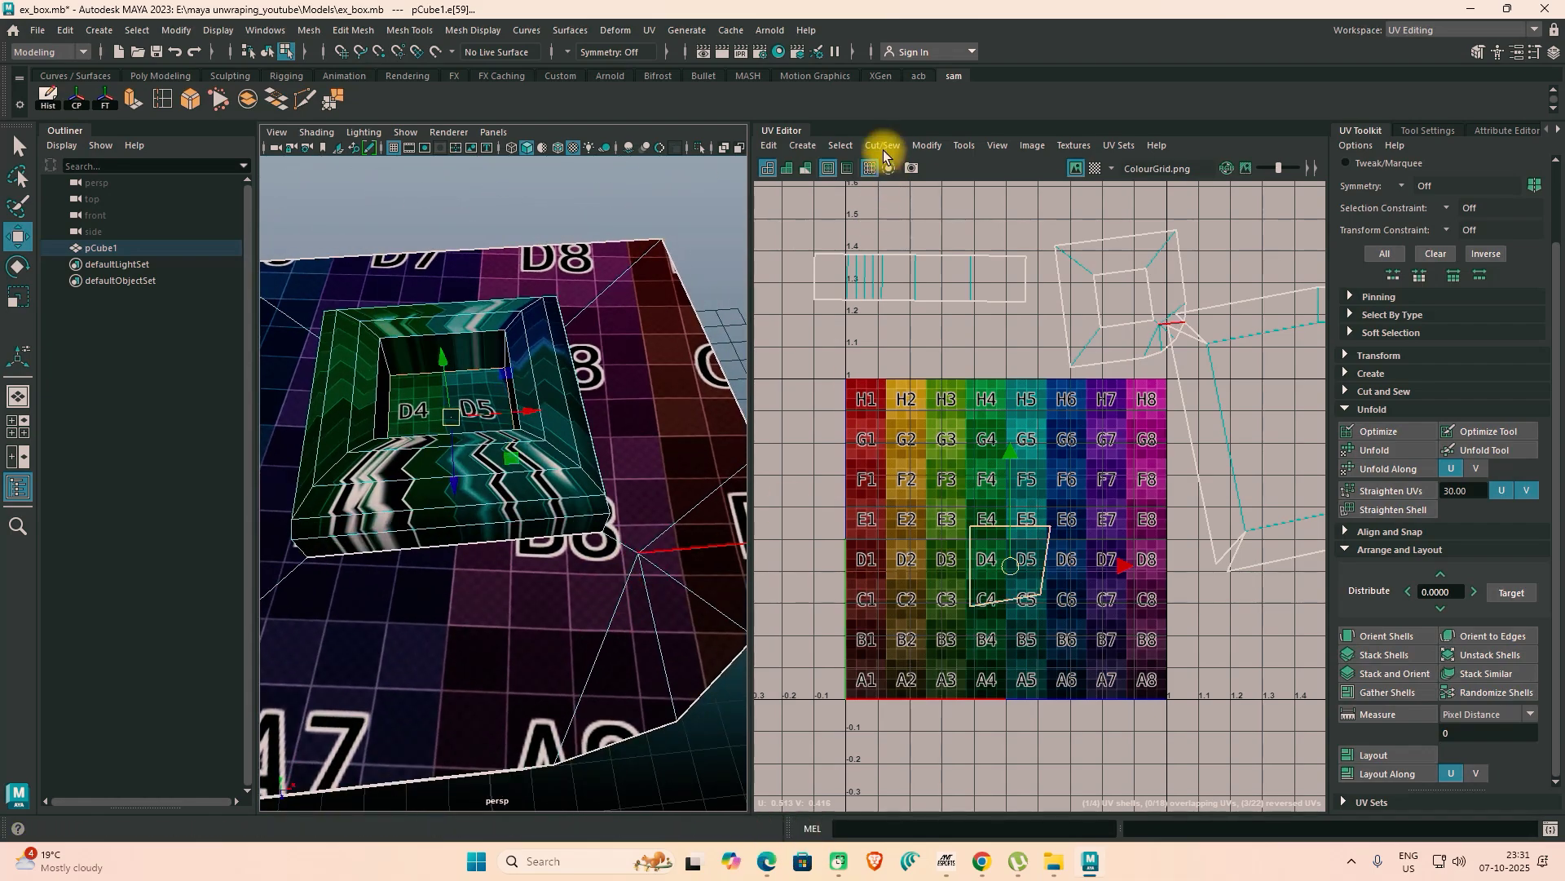
click(882, 145)
click(897, 265)
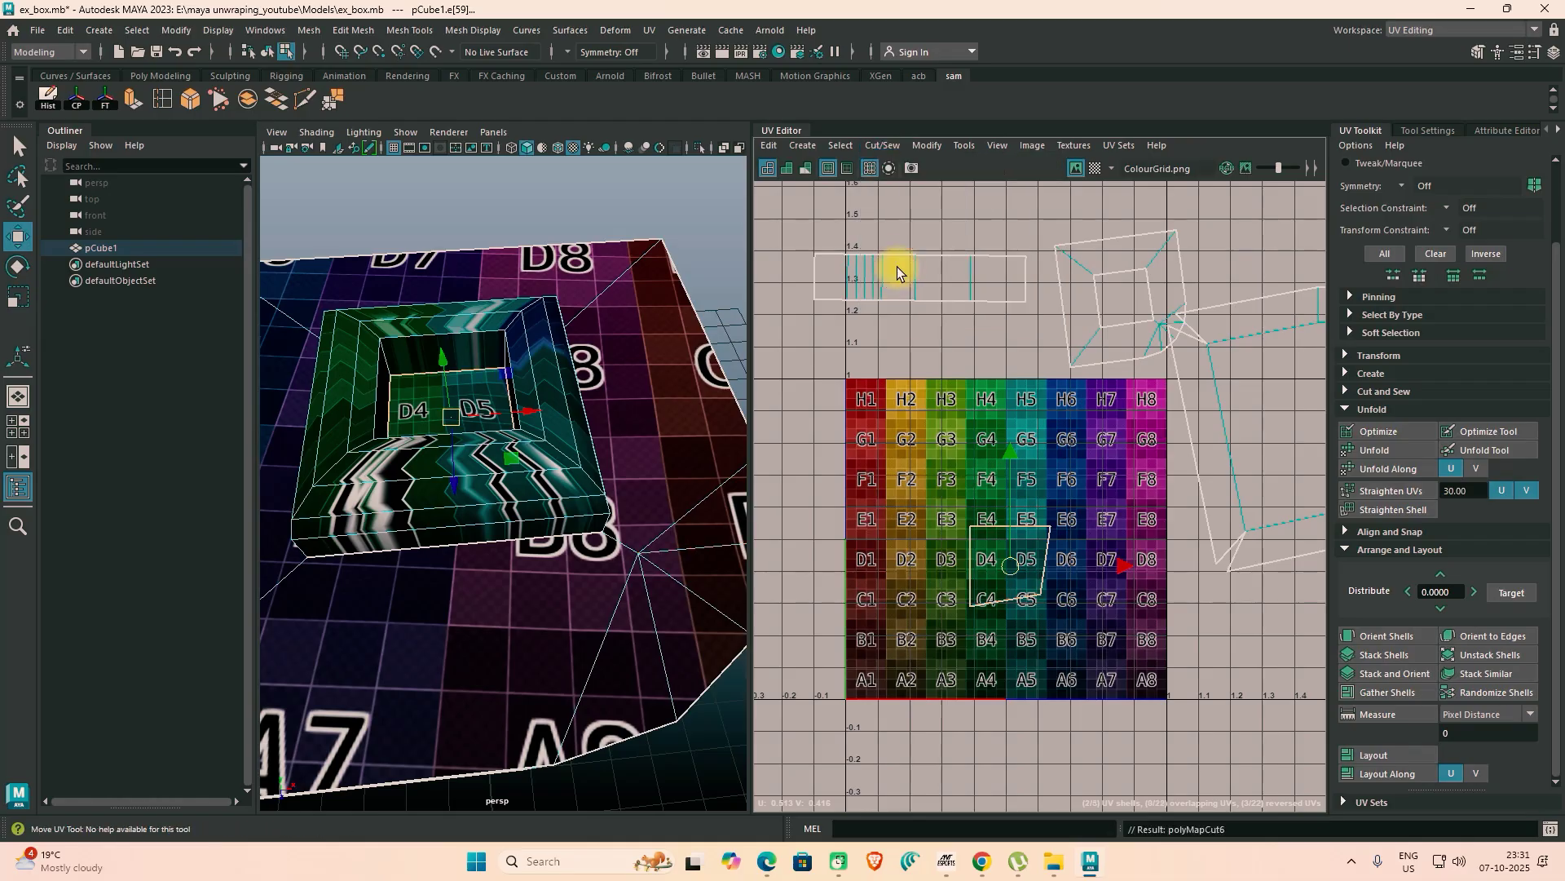
Step: Select the four edges around the inner rim of the neck's opening and split their UVs
alt+drag(609, 379, 448, 308)
click(502, 315)
shift+click(514, 318)
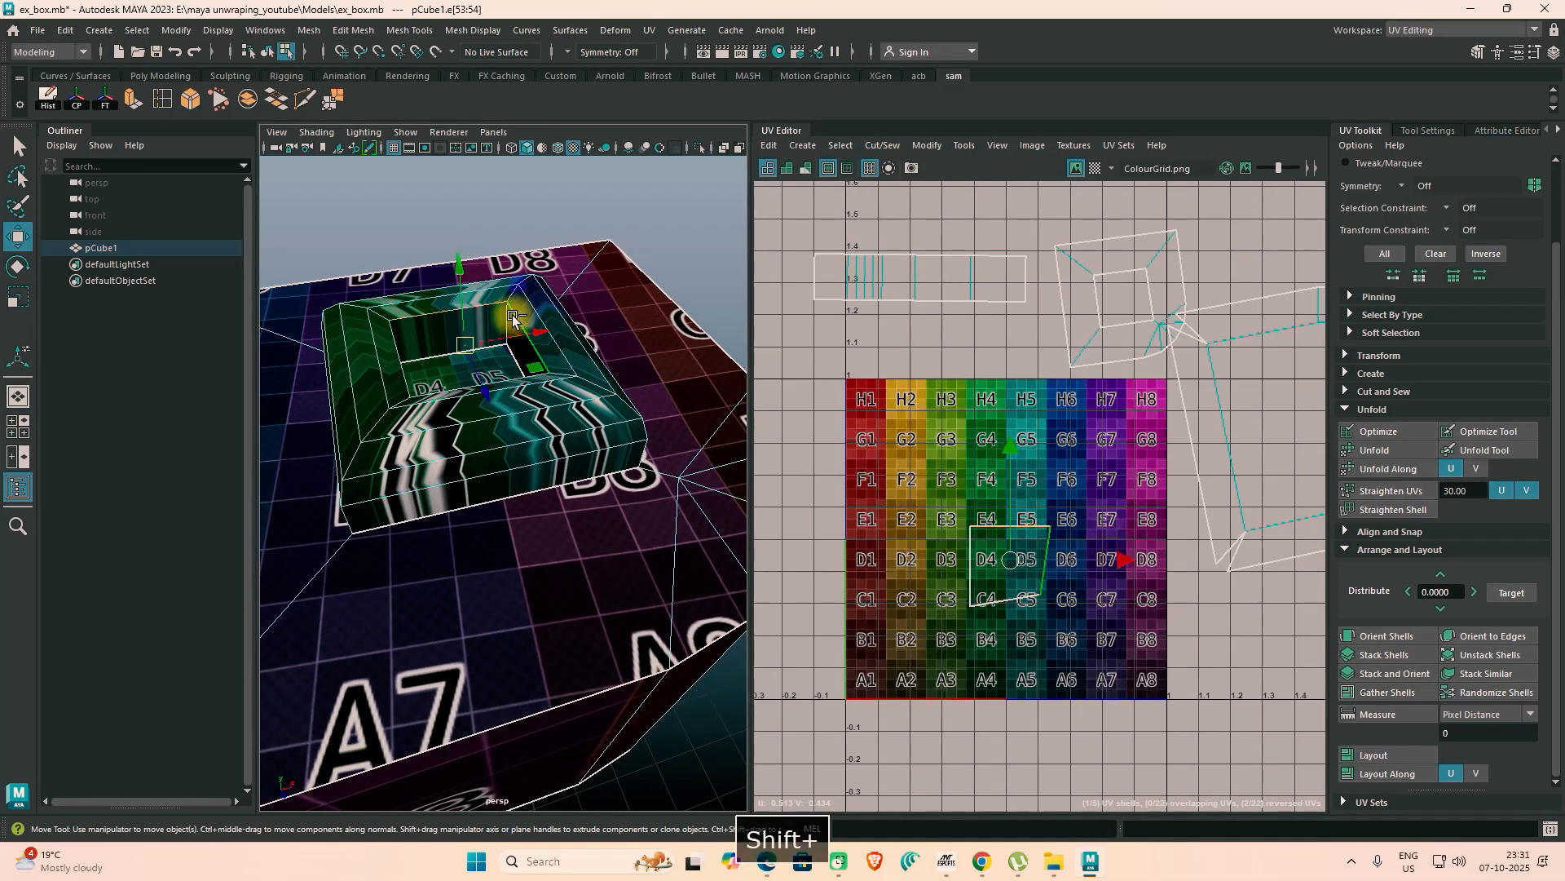
shift+click(399, 335)
shift+click(514, 416)
alt+drag(569, 426, 402, 332)
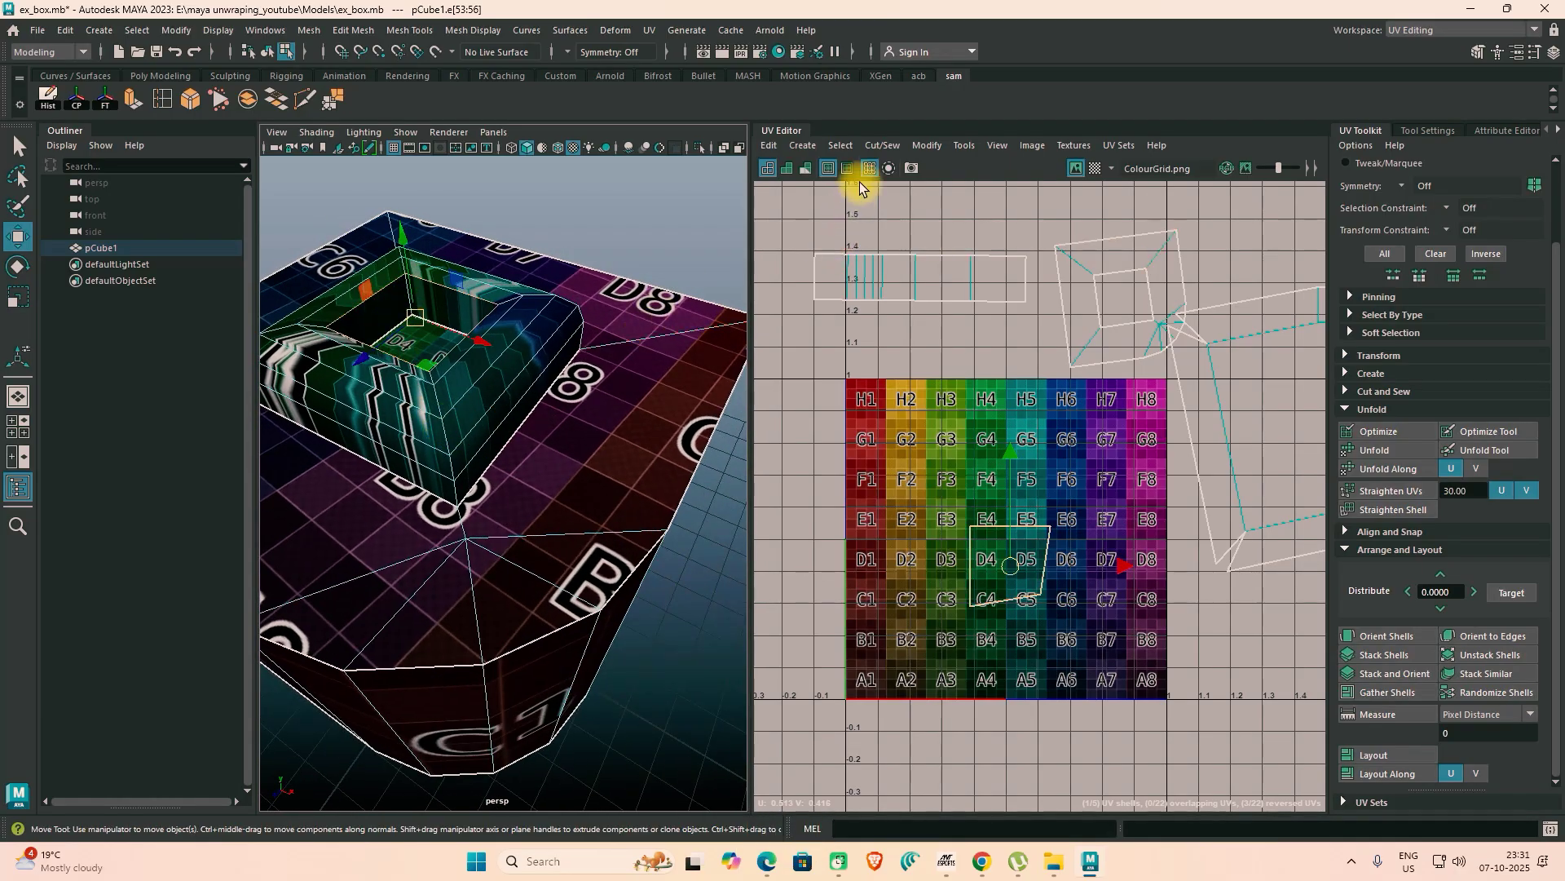
click(875, 146)
click(890, 261)
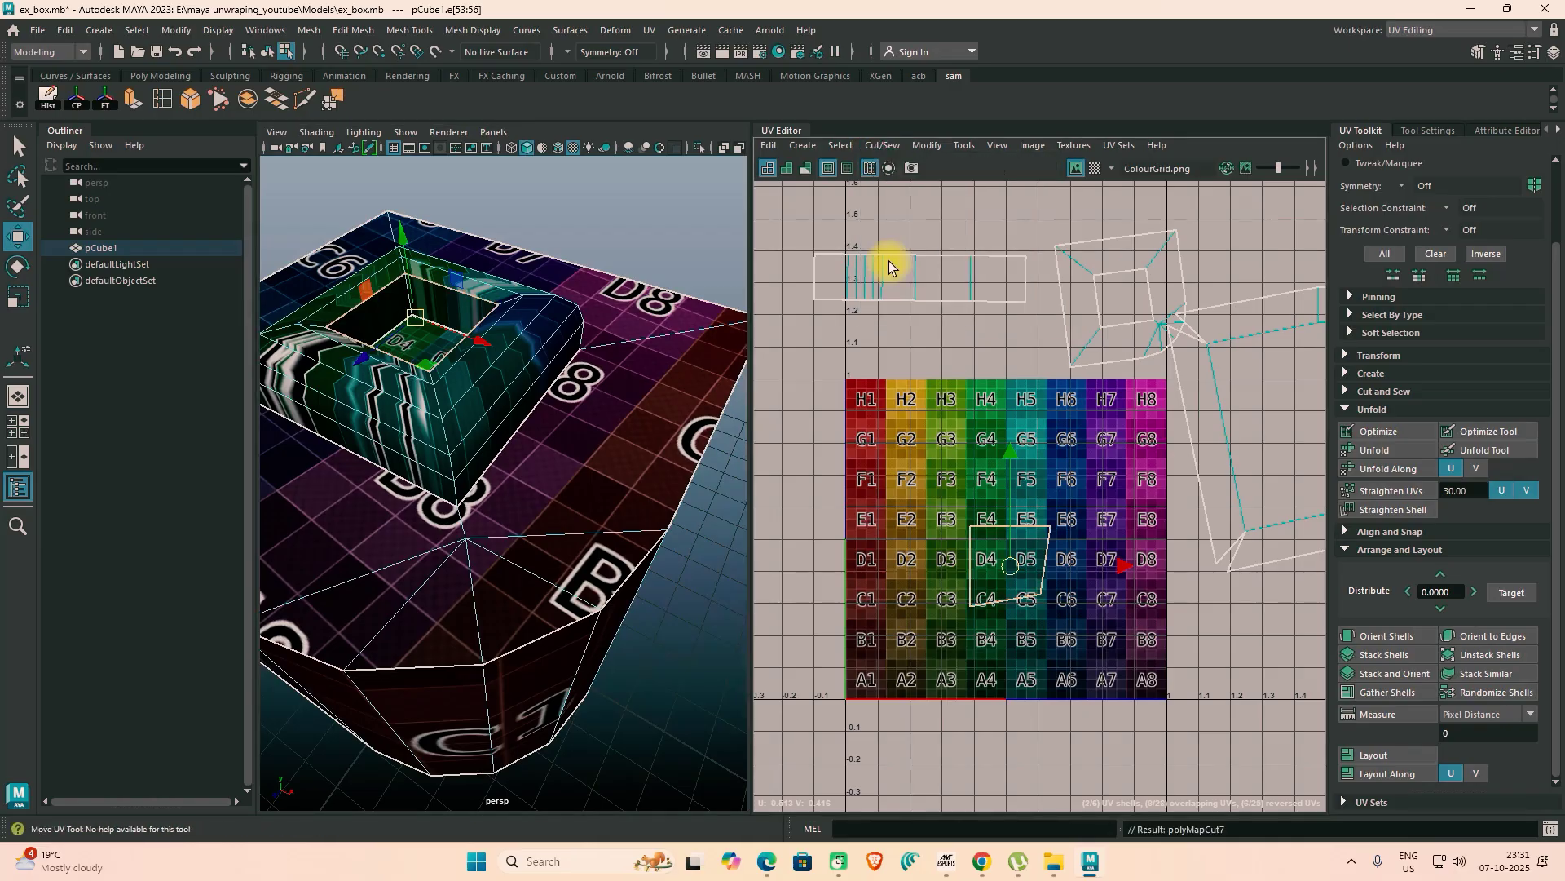
Step: Select the recess floor face, unfold it and move its shell over cell G2 of the colour grid
alt+drag(676, 380, 711, 395)
right_click(501, 352)
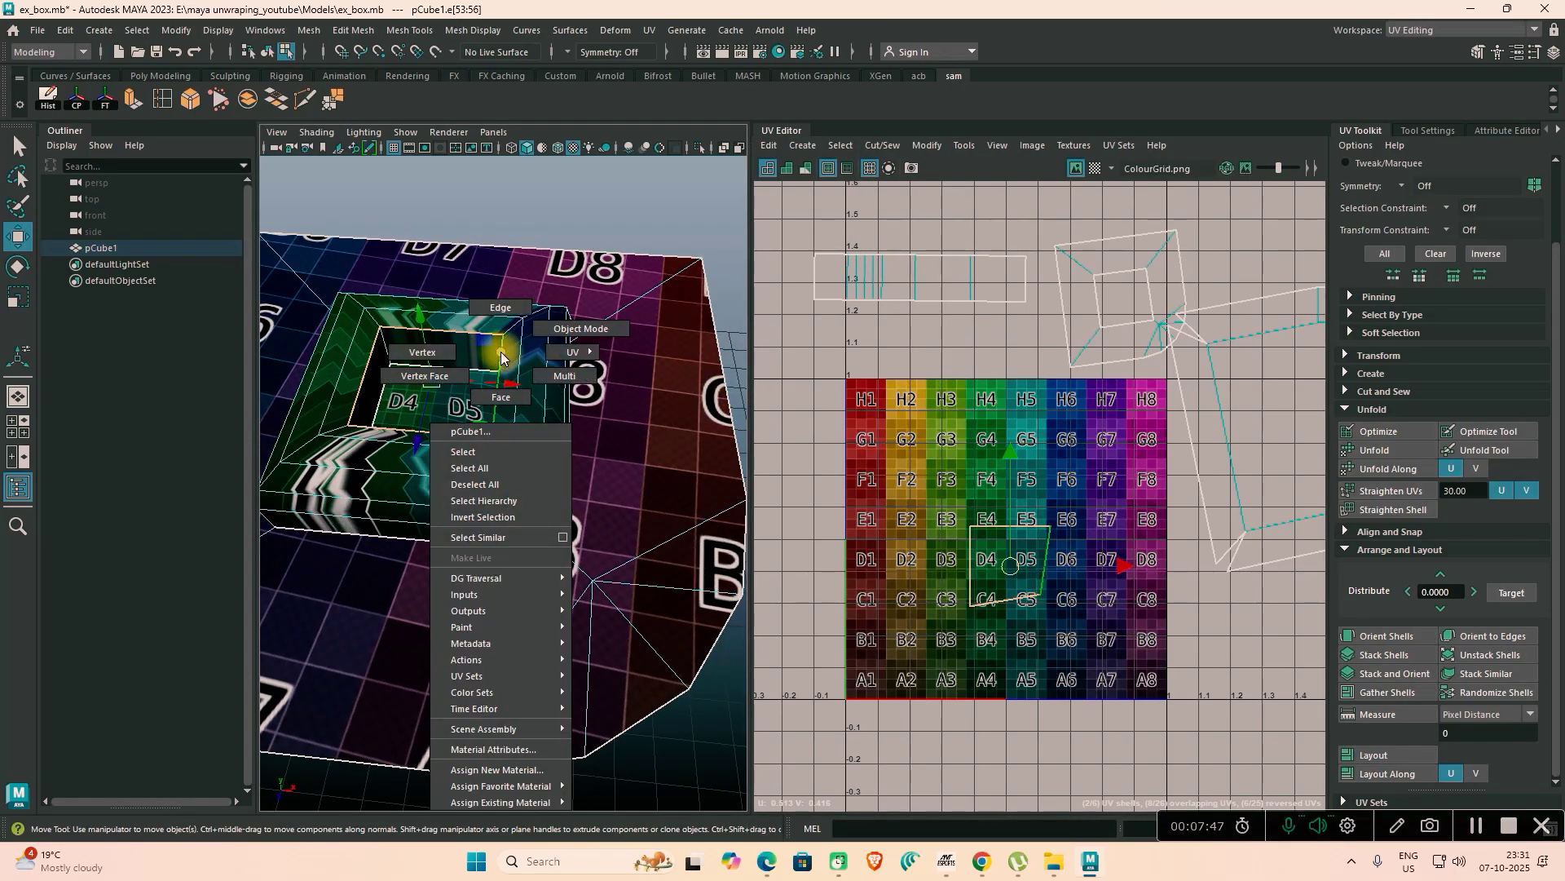
click(517, 398)
alt+drag(509, 306, 647, 375)
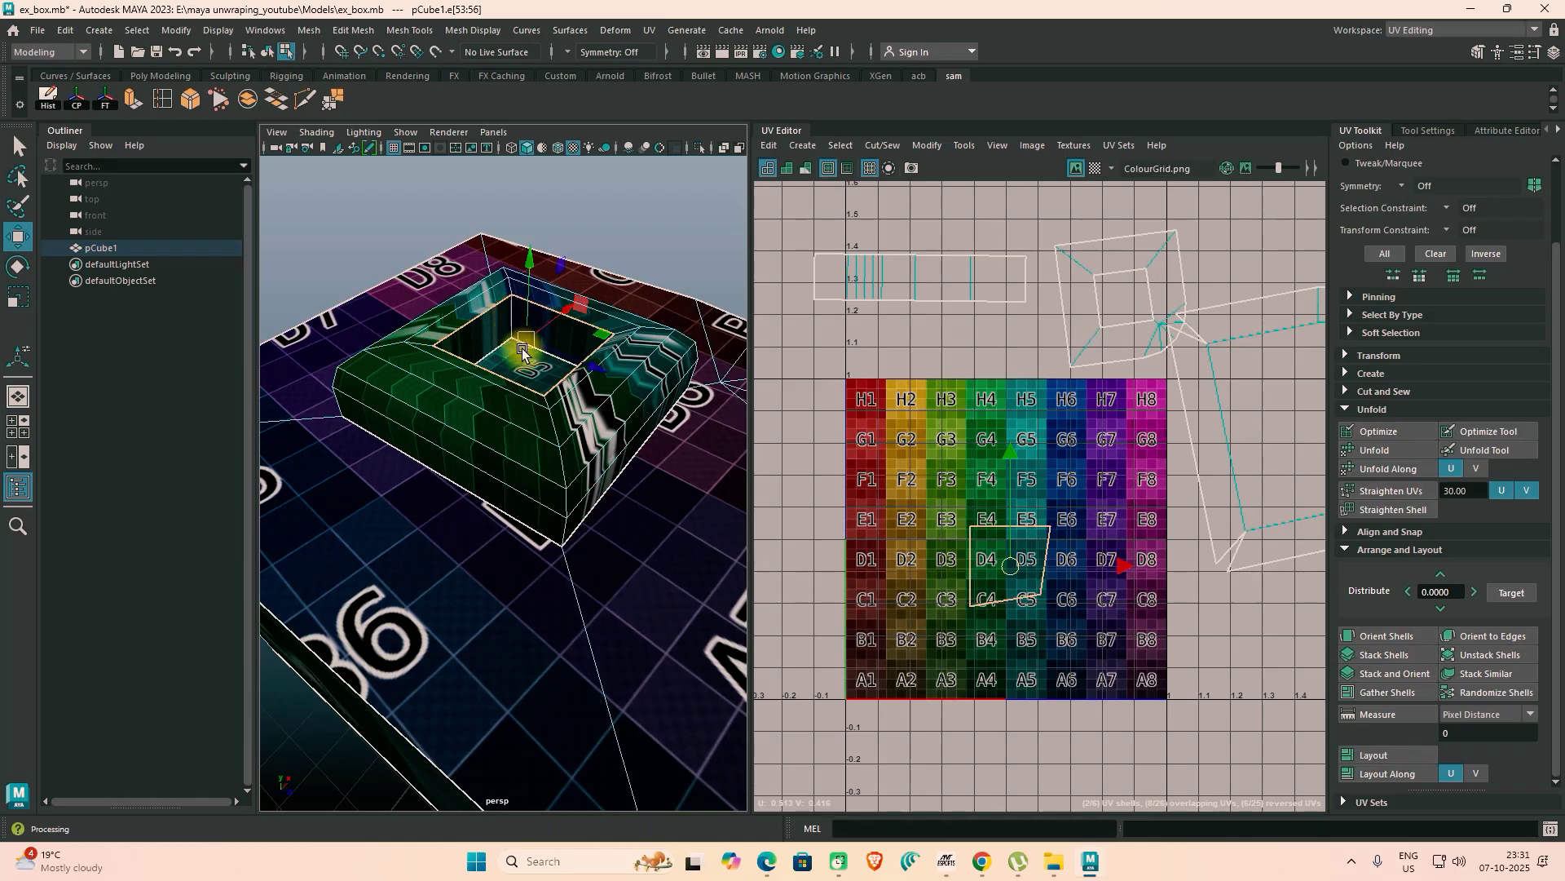
alt+drag(528, 368, 531, 381)
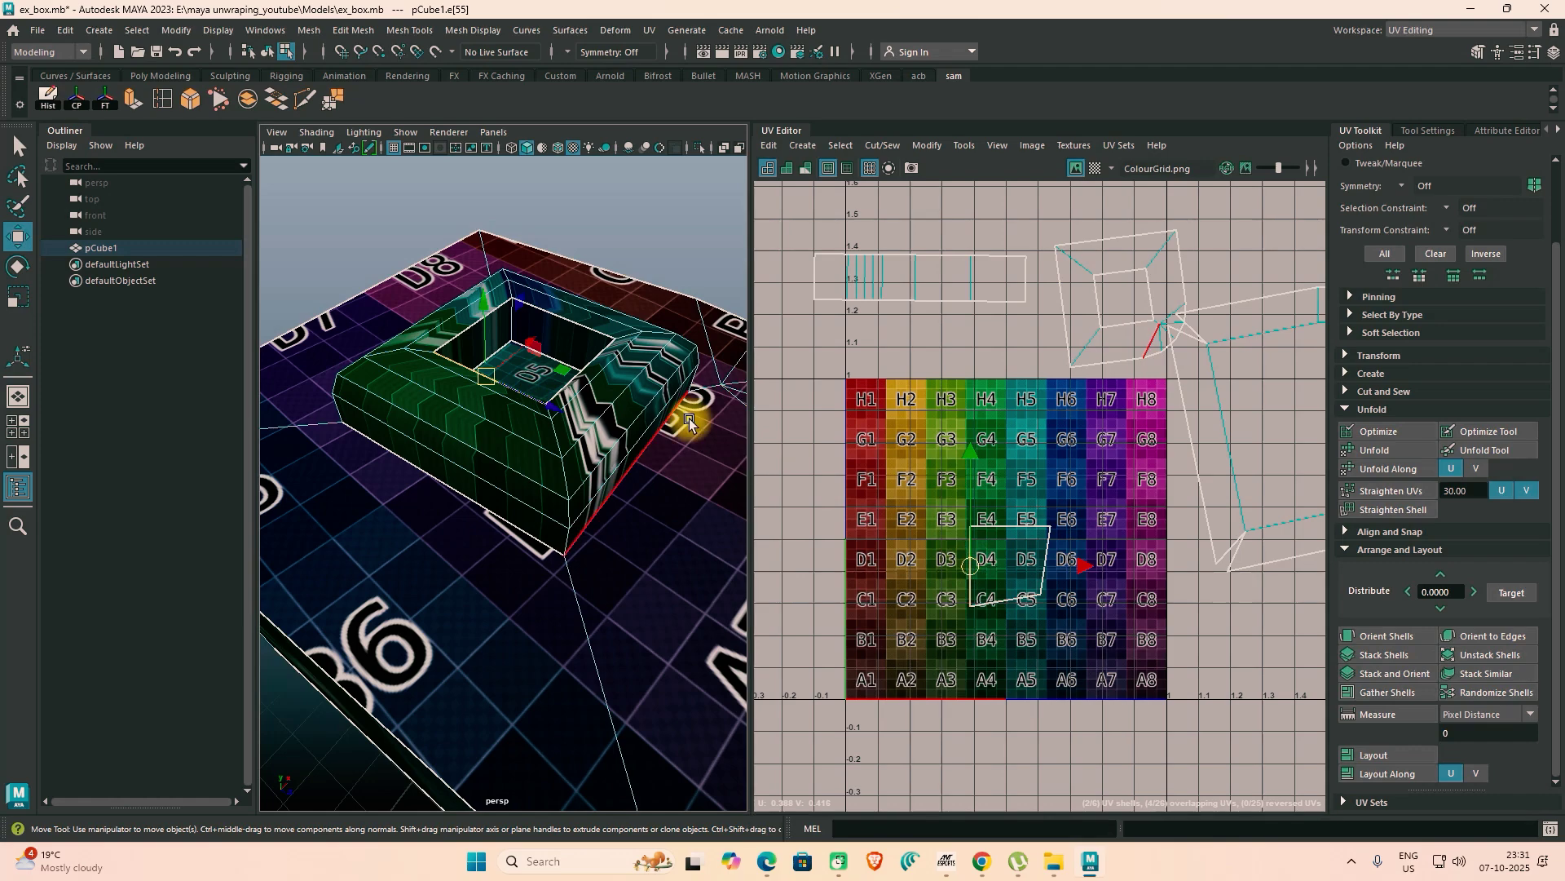
right_click(531, 370)
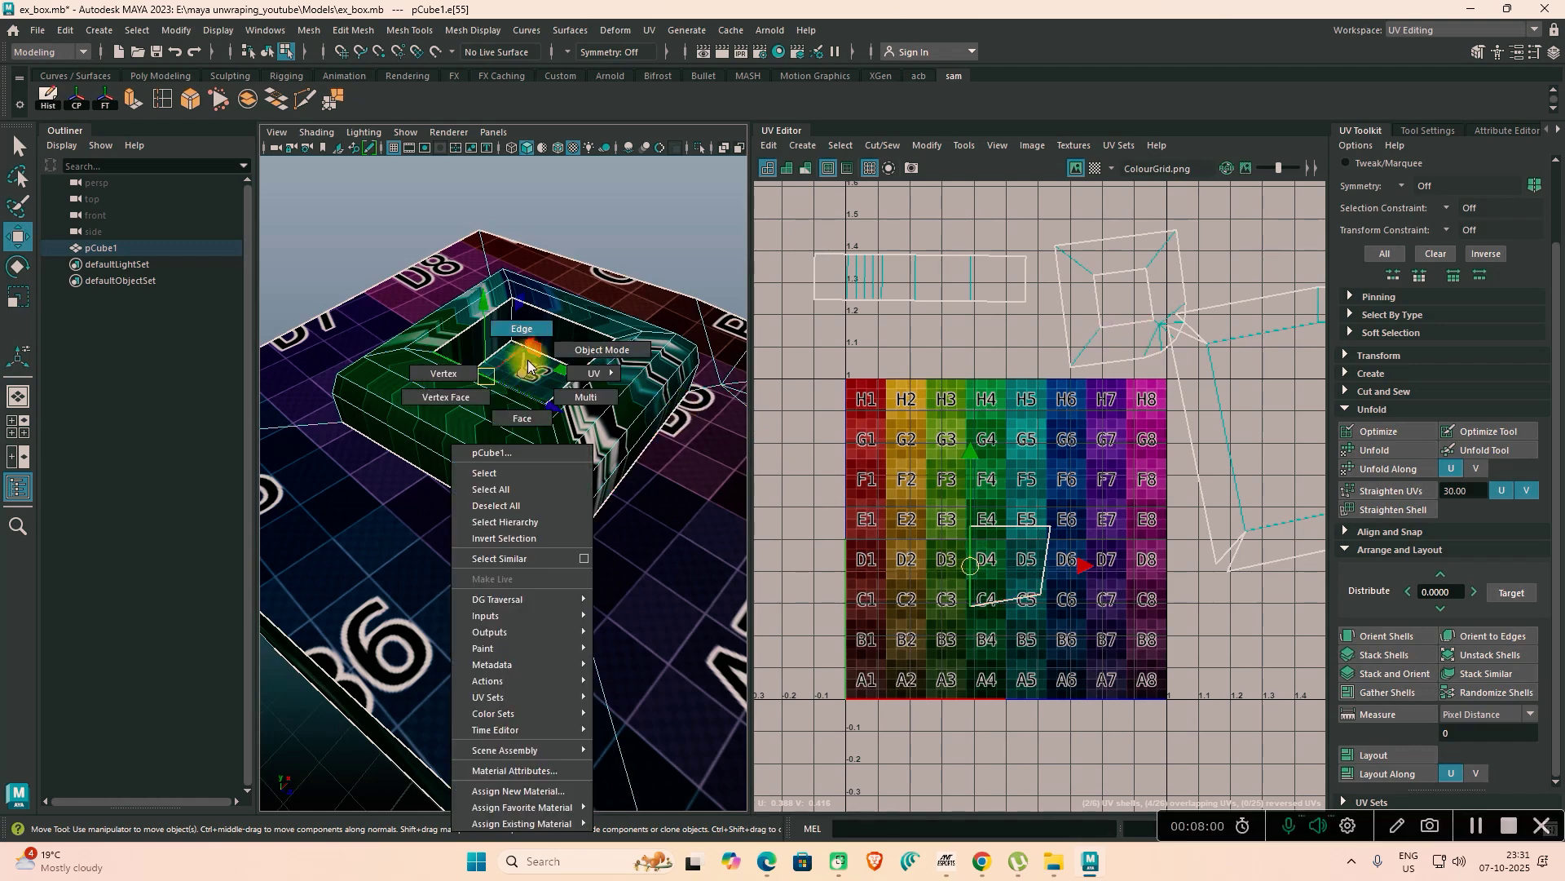
click(522, 417)
click(536, 378)
click(925, 146)
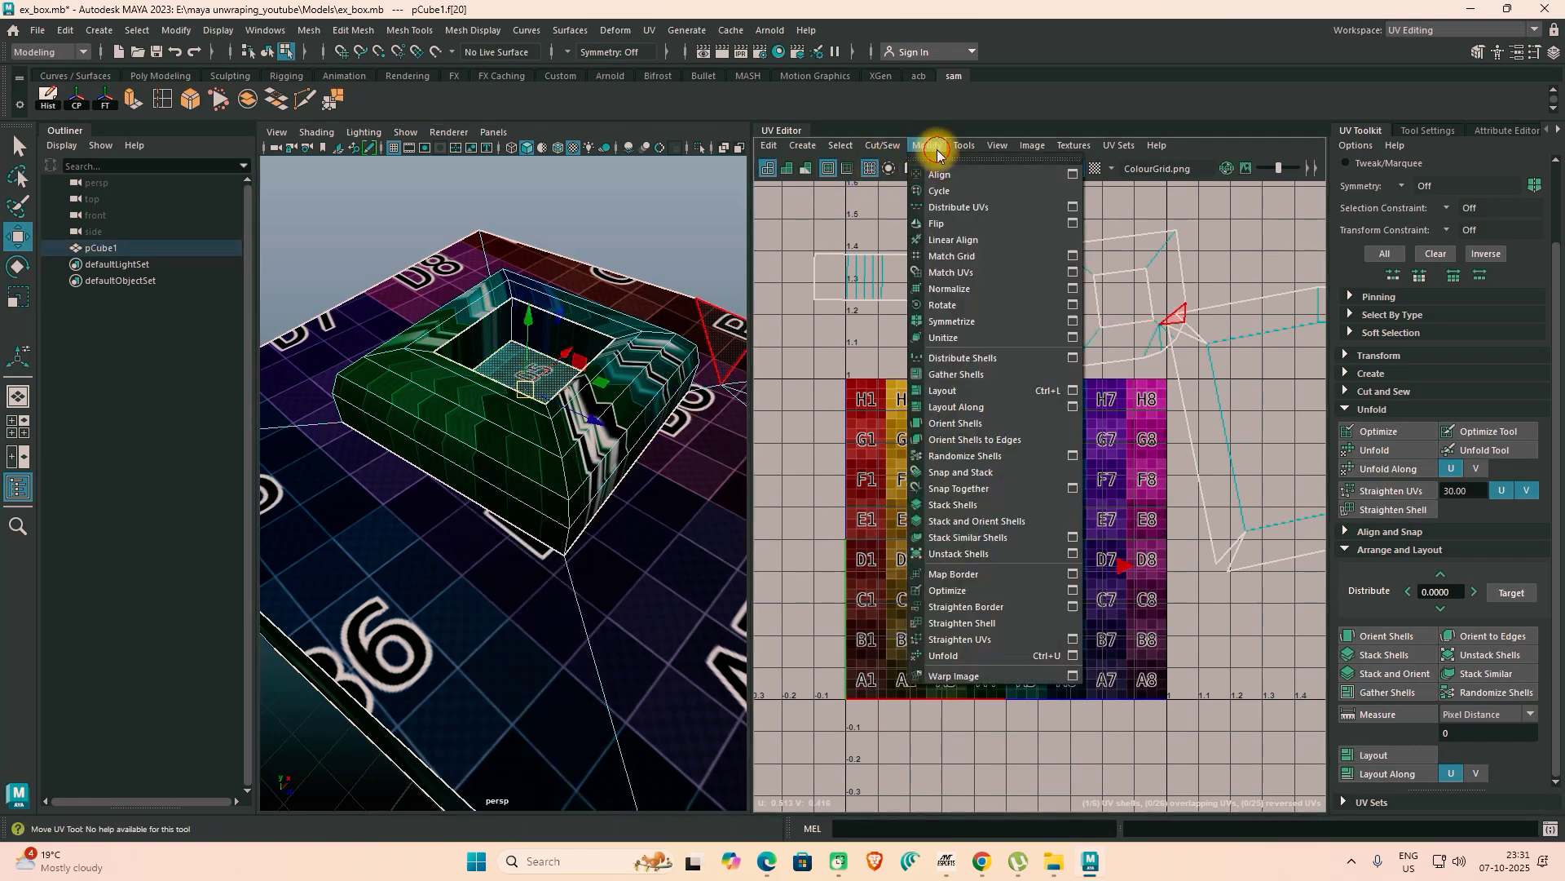
click(938, 657)
drag(1011, 566, 913, 453)
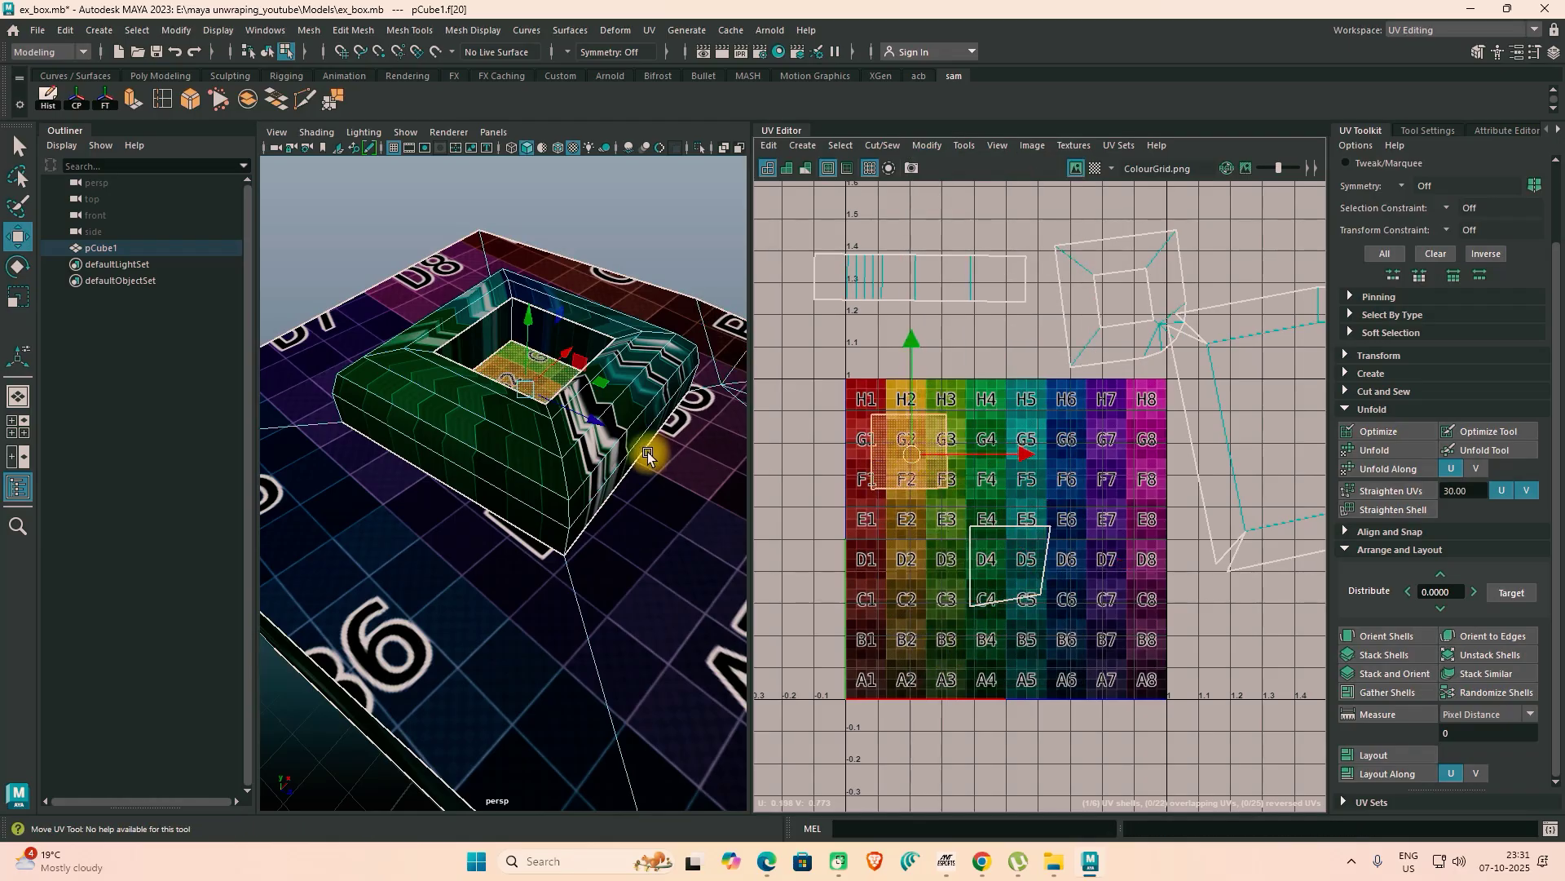
Step: Select the vertical back corner edge of the recess walls in edge selection and split its UVs
alt+drag(652, 451, 531, 398)
right_drag(502, 359, 508, 314)
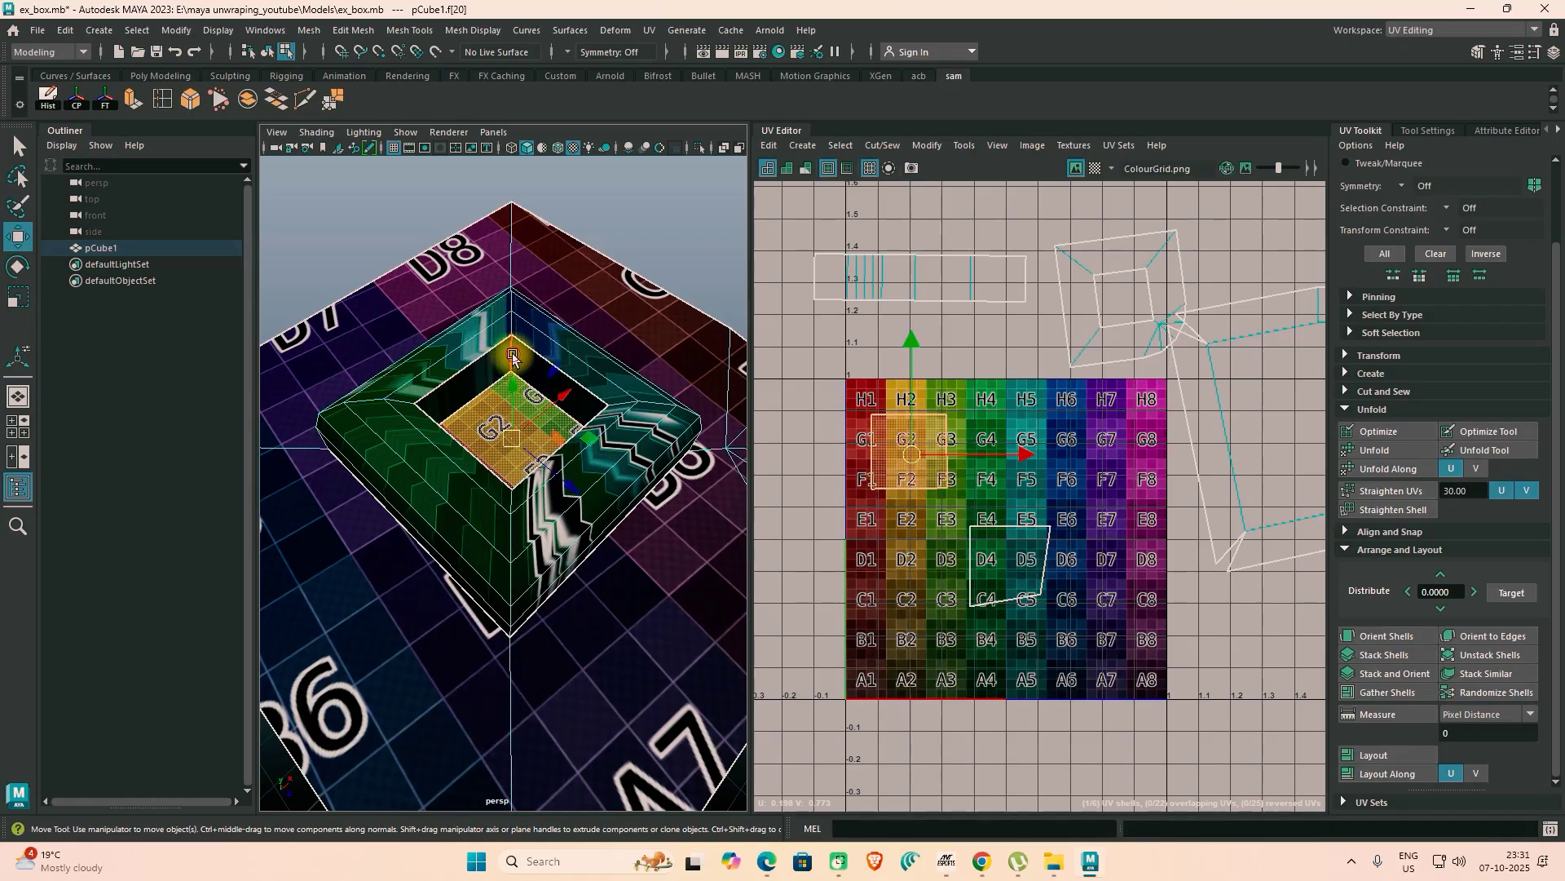
click(512, 356)
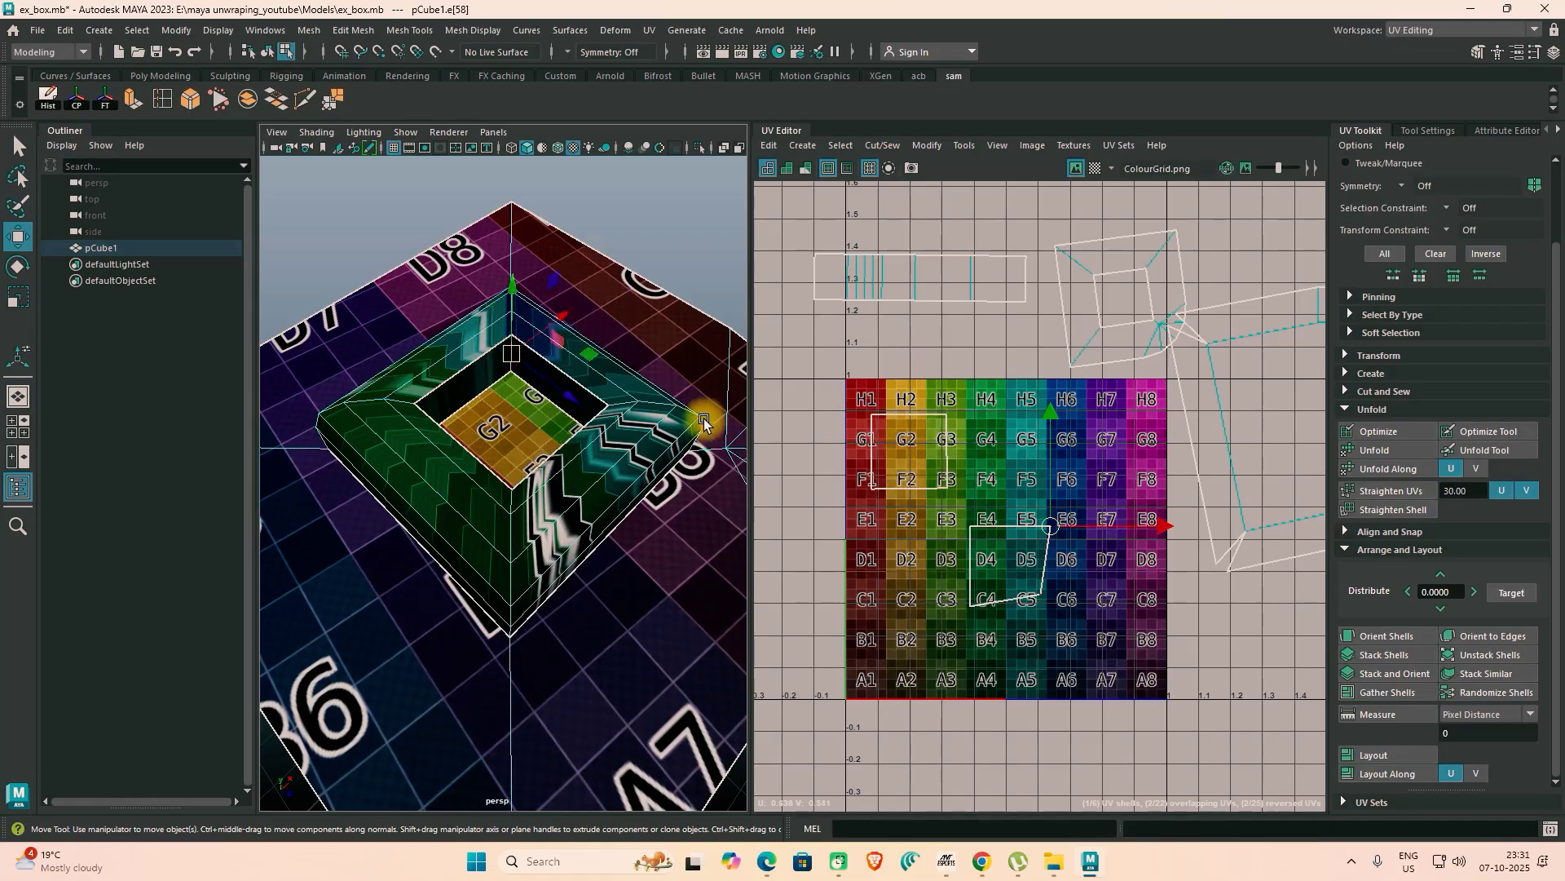
click(896, 148)
click(892, 263)
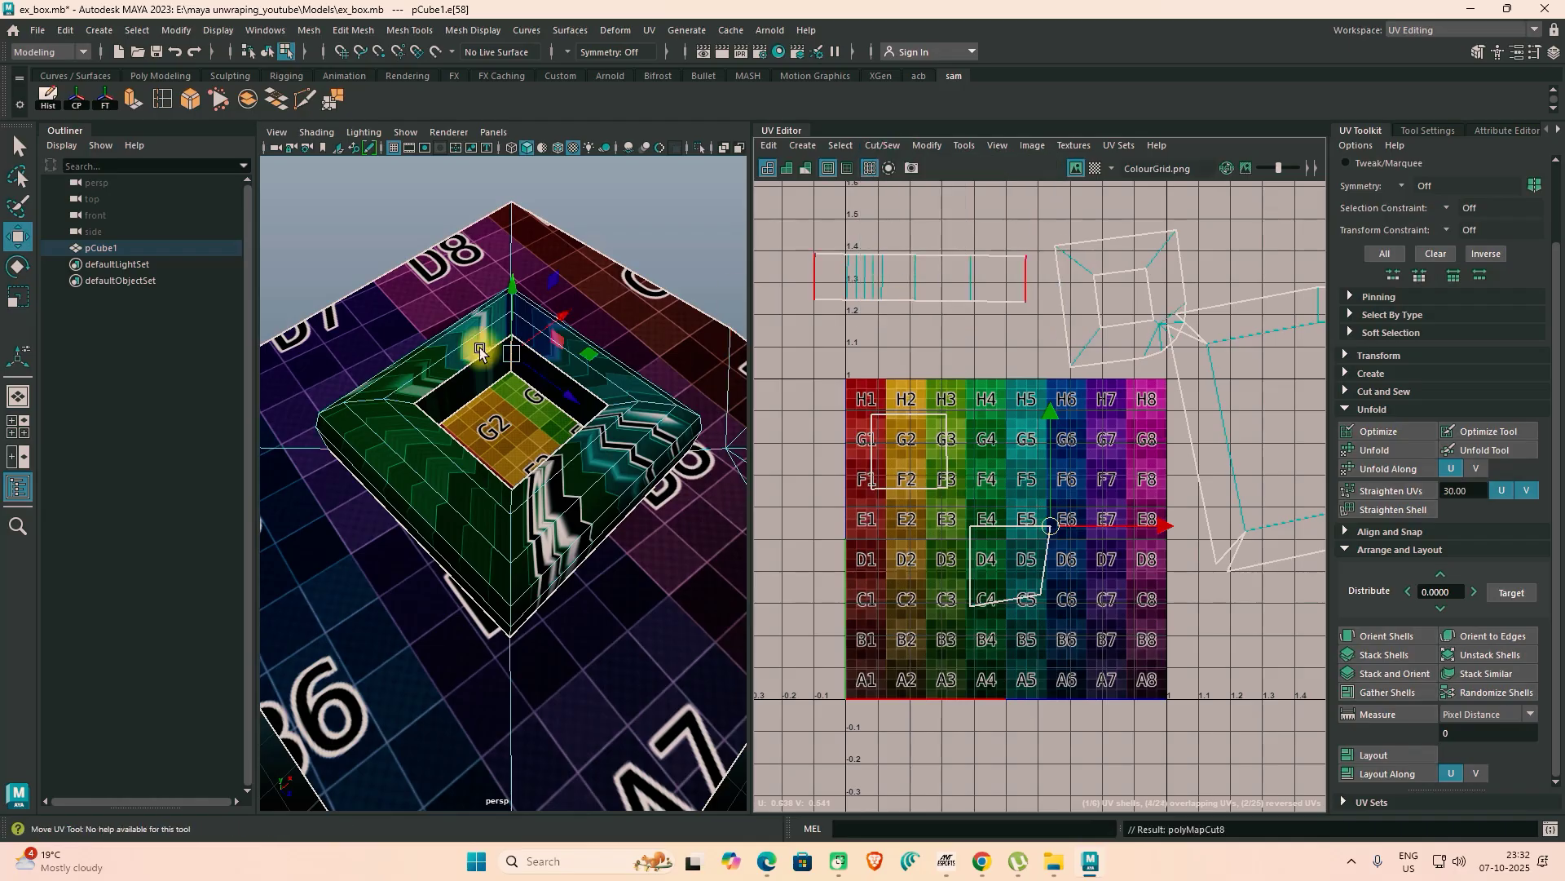
Step: Select the neck shell in face selection and examine the neck's corners from above and from the side
right_drag(490, 366, 522, 361)
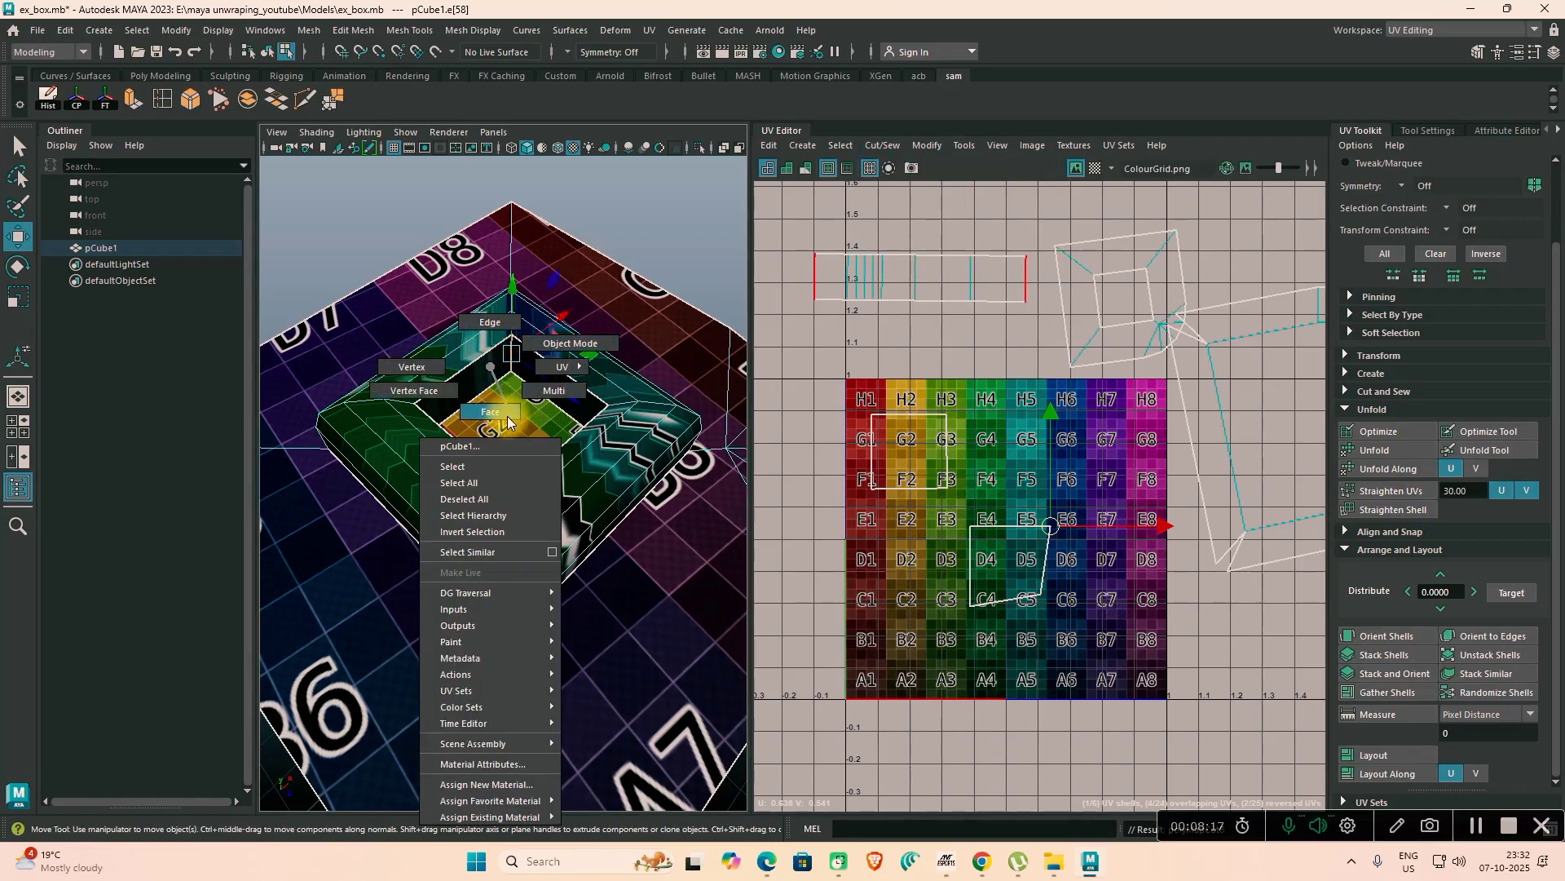
right_drag(507, 416, 506, 415)
click(488, 360)
alt+drag(488, 360, 646, 413)
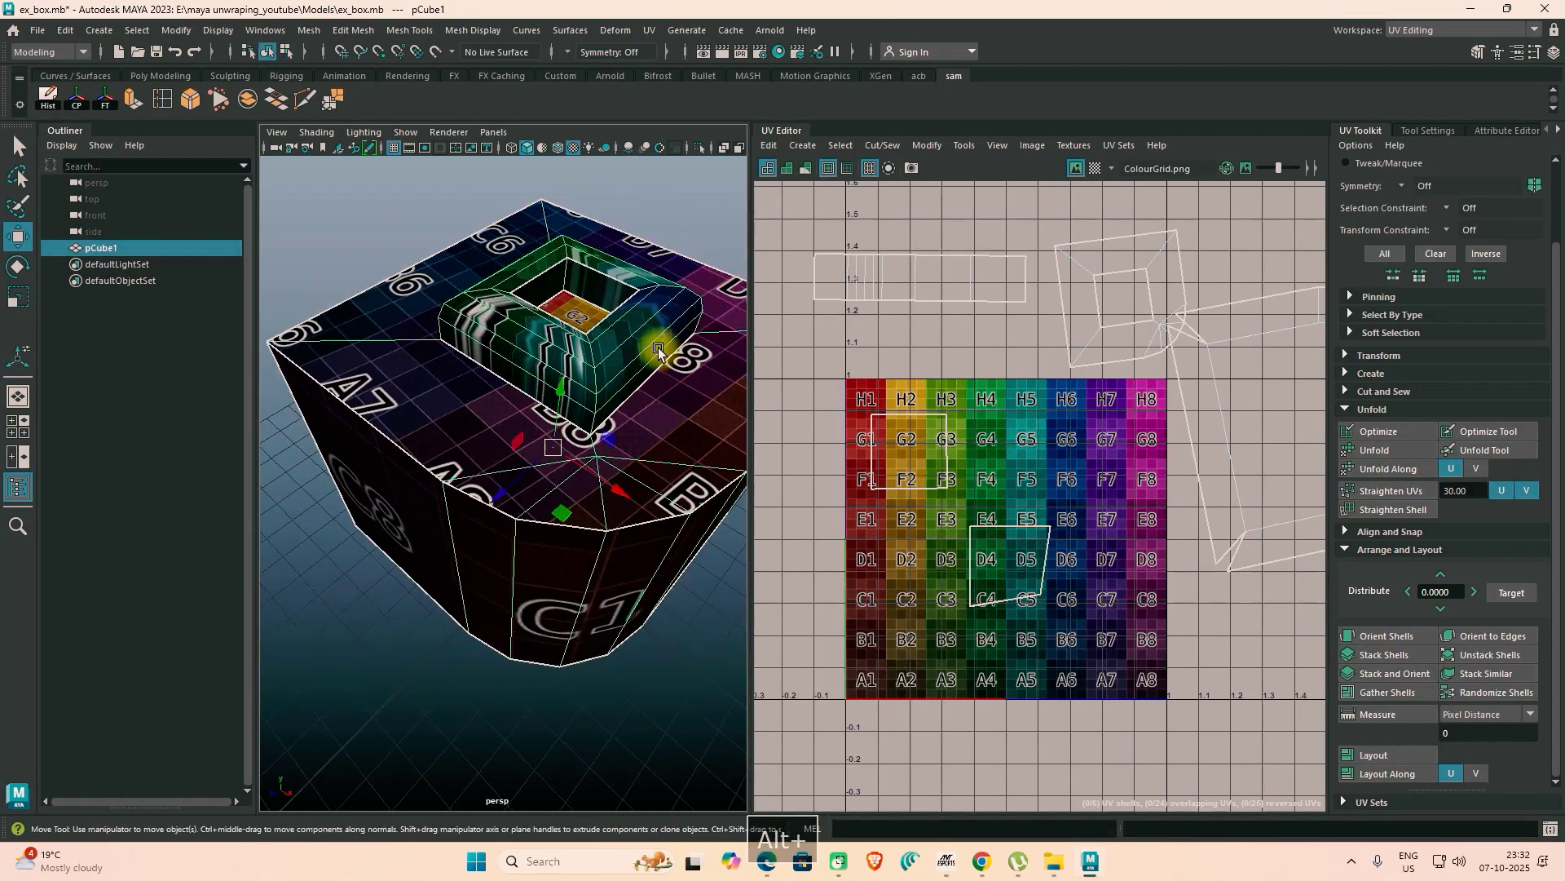
alt+drag(658, 347, 633, 349)
right_drag(628, 364, 632, 410)
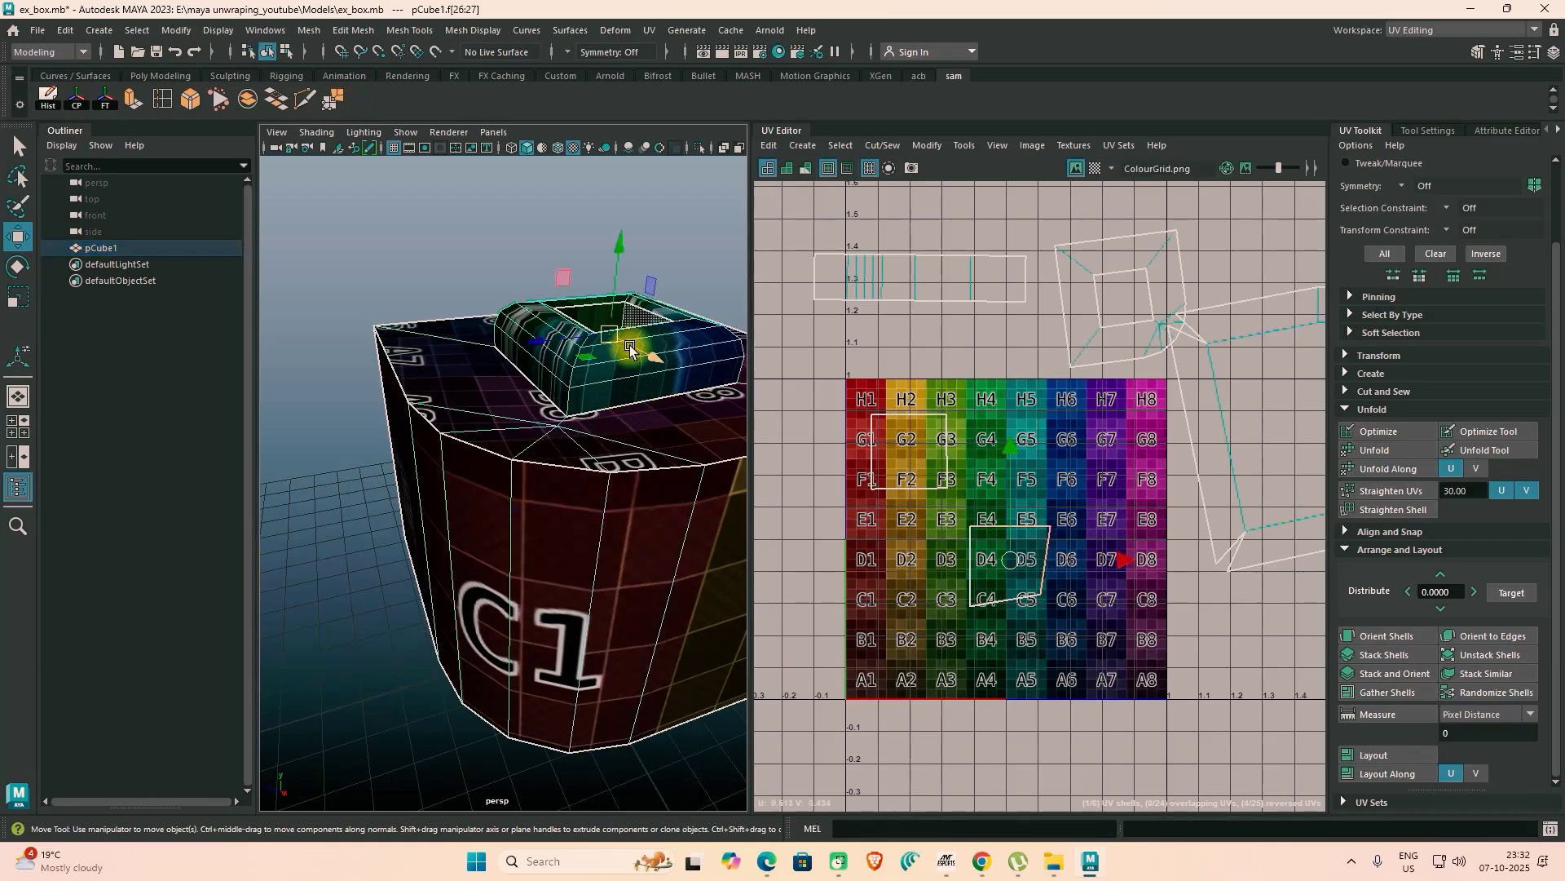
click(636, 381)
mouse_move(633, 384)
alt+mouse_down()
mouse_move(647, 395)
mouse_move(631, 419)
mouse_move(630, 404)
alt+mouse_up()
alt+middle_drag(629, 404, 614, 461)
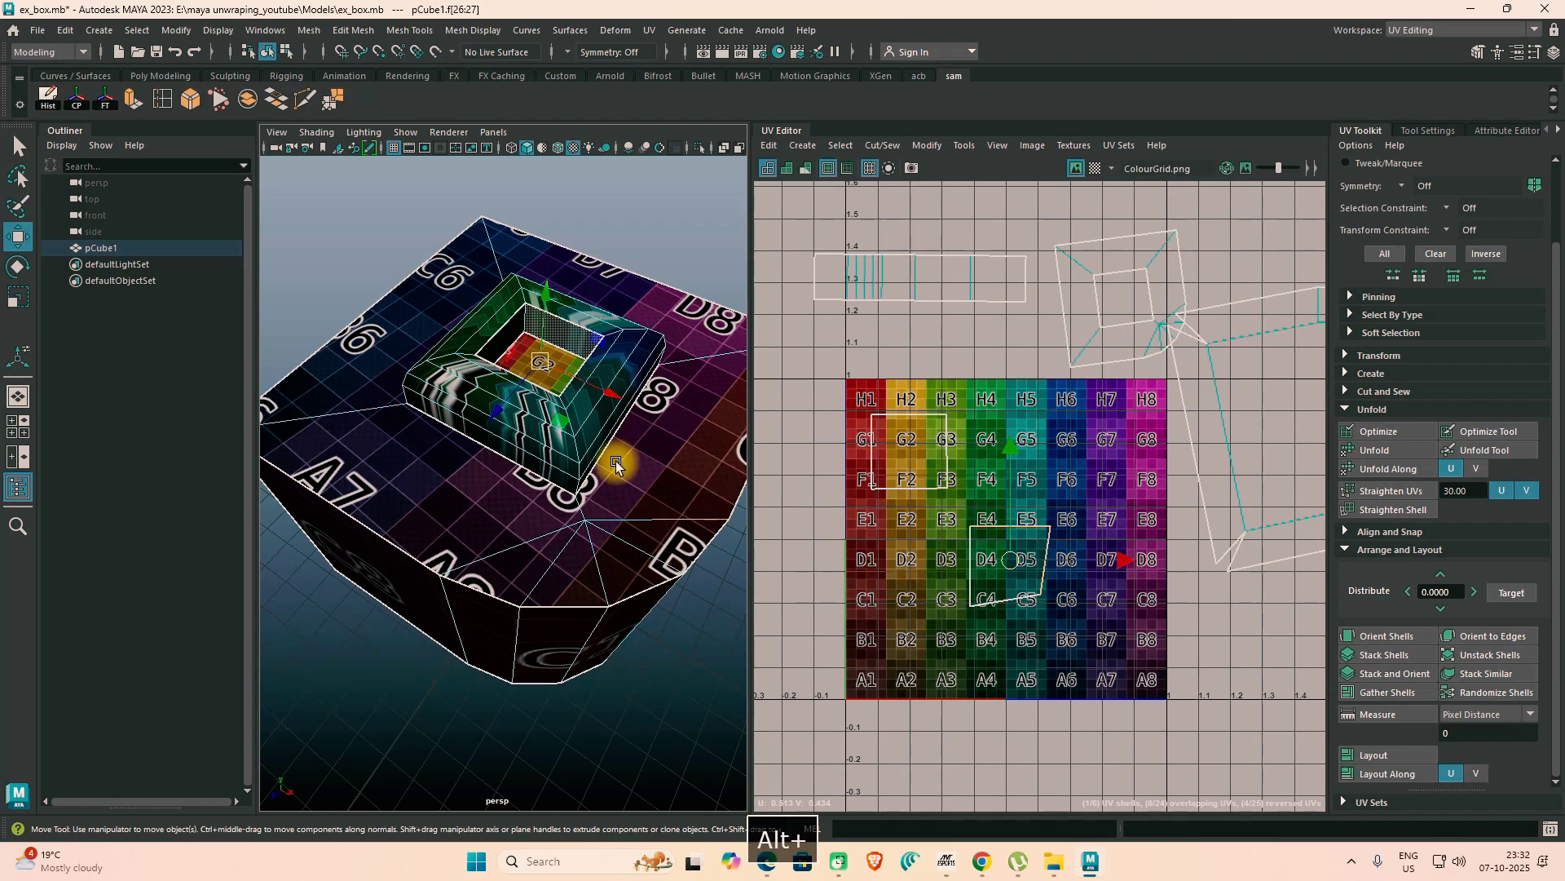
scroll(615, 461, up, 3)
alt+drag(666, 461, 628, 414)
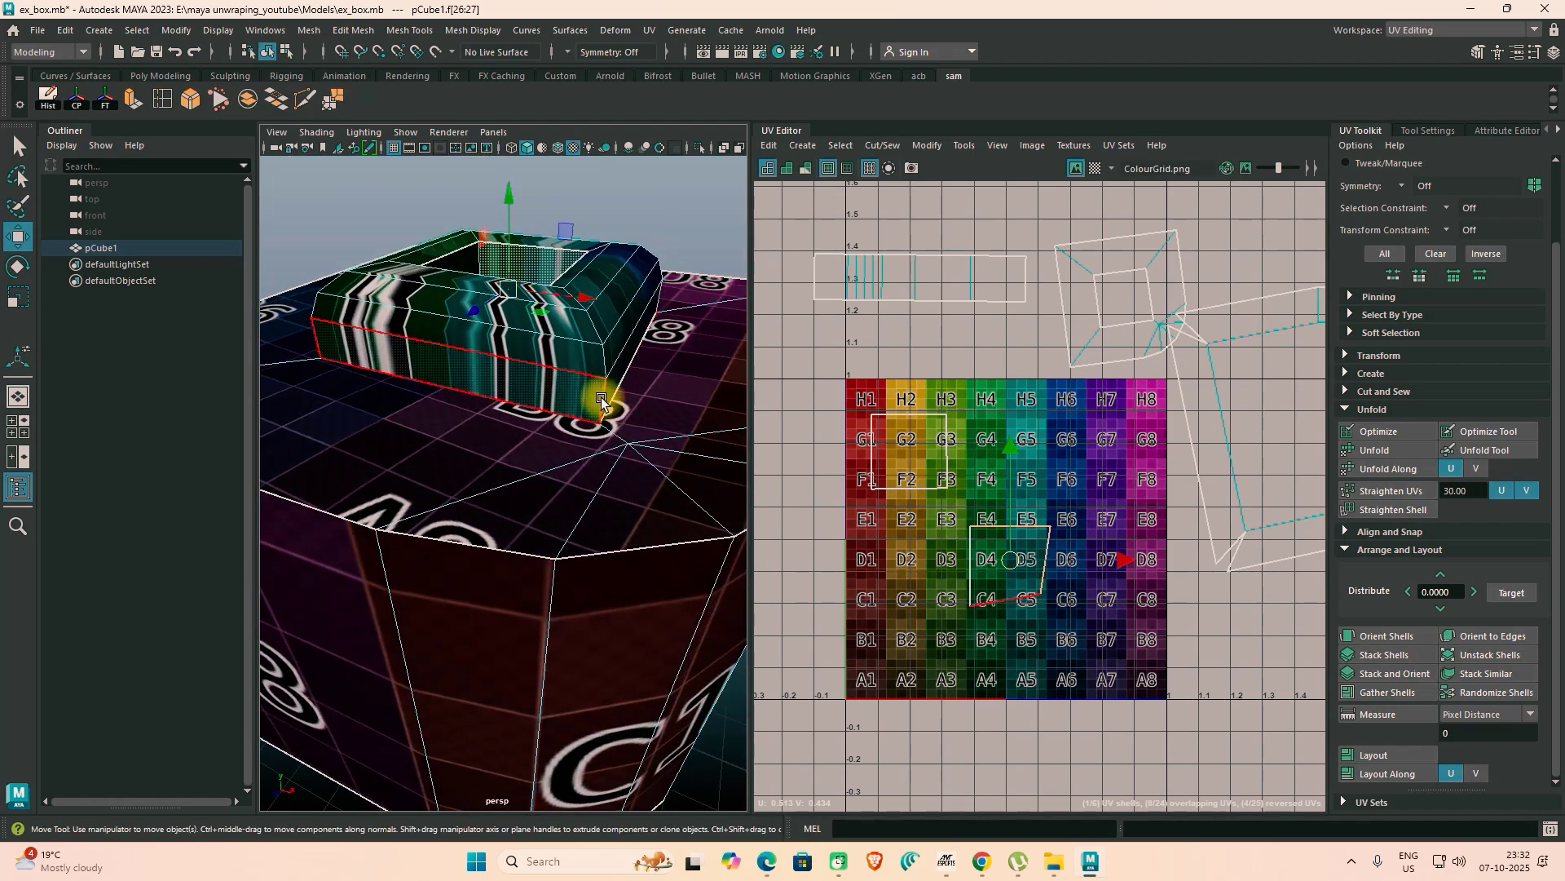
Step: Switch to edge selection and select the lowest vertical edge on one outer corner of the neck
right_drag(600, 398, 594, 405)
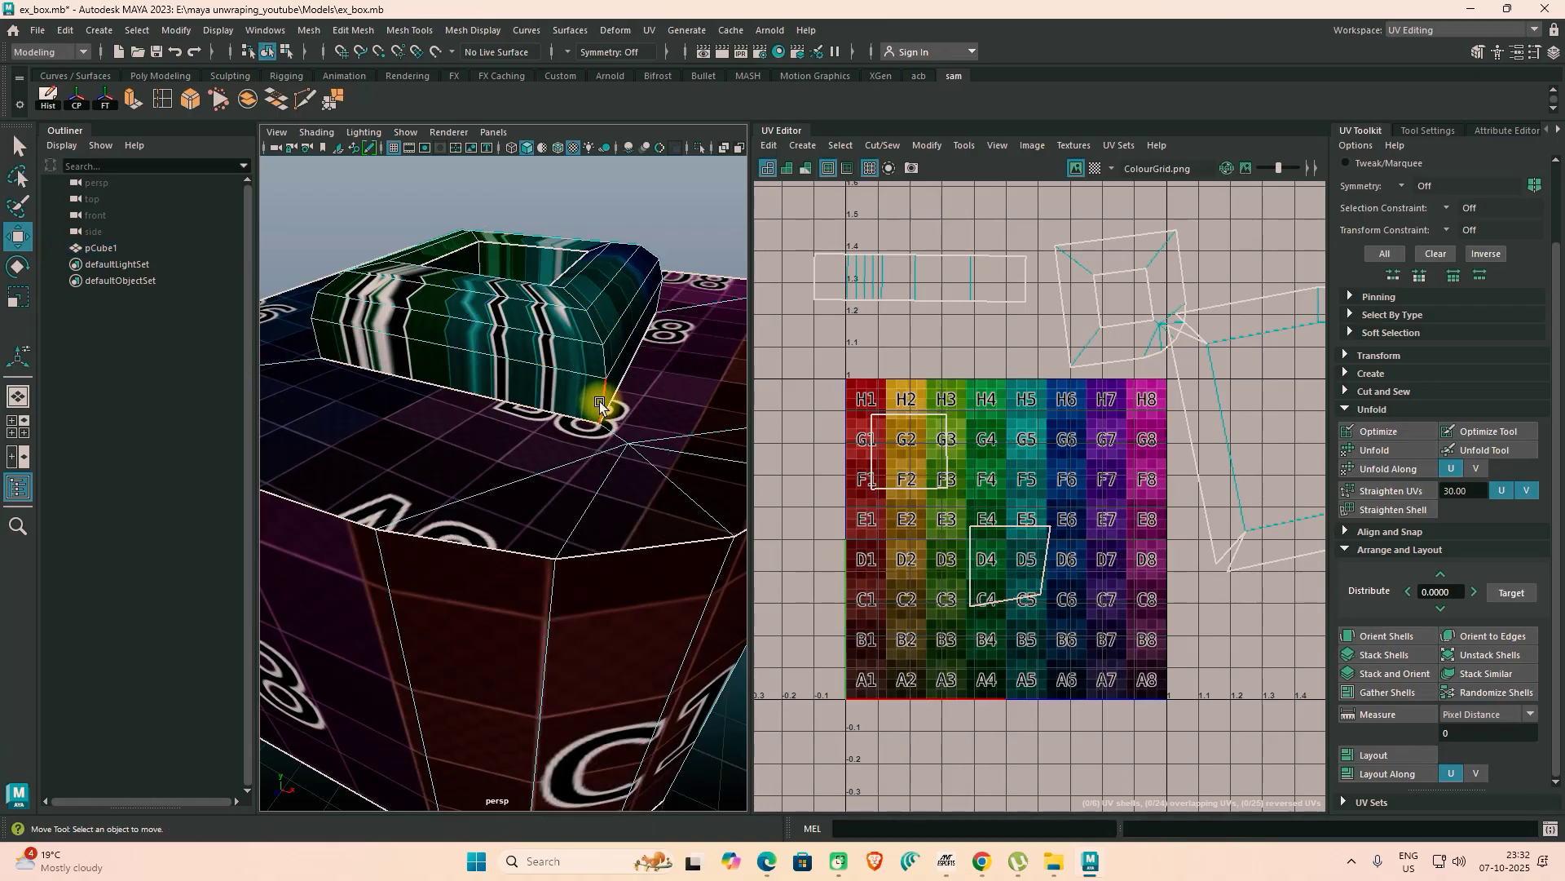
click(599, 401)
shift+click(597, 329)
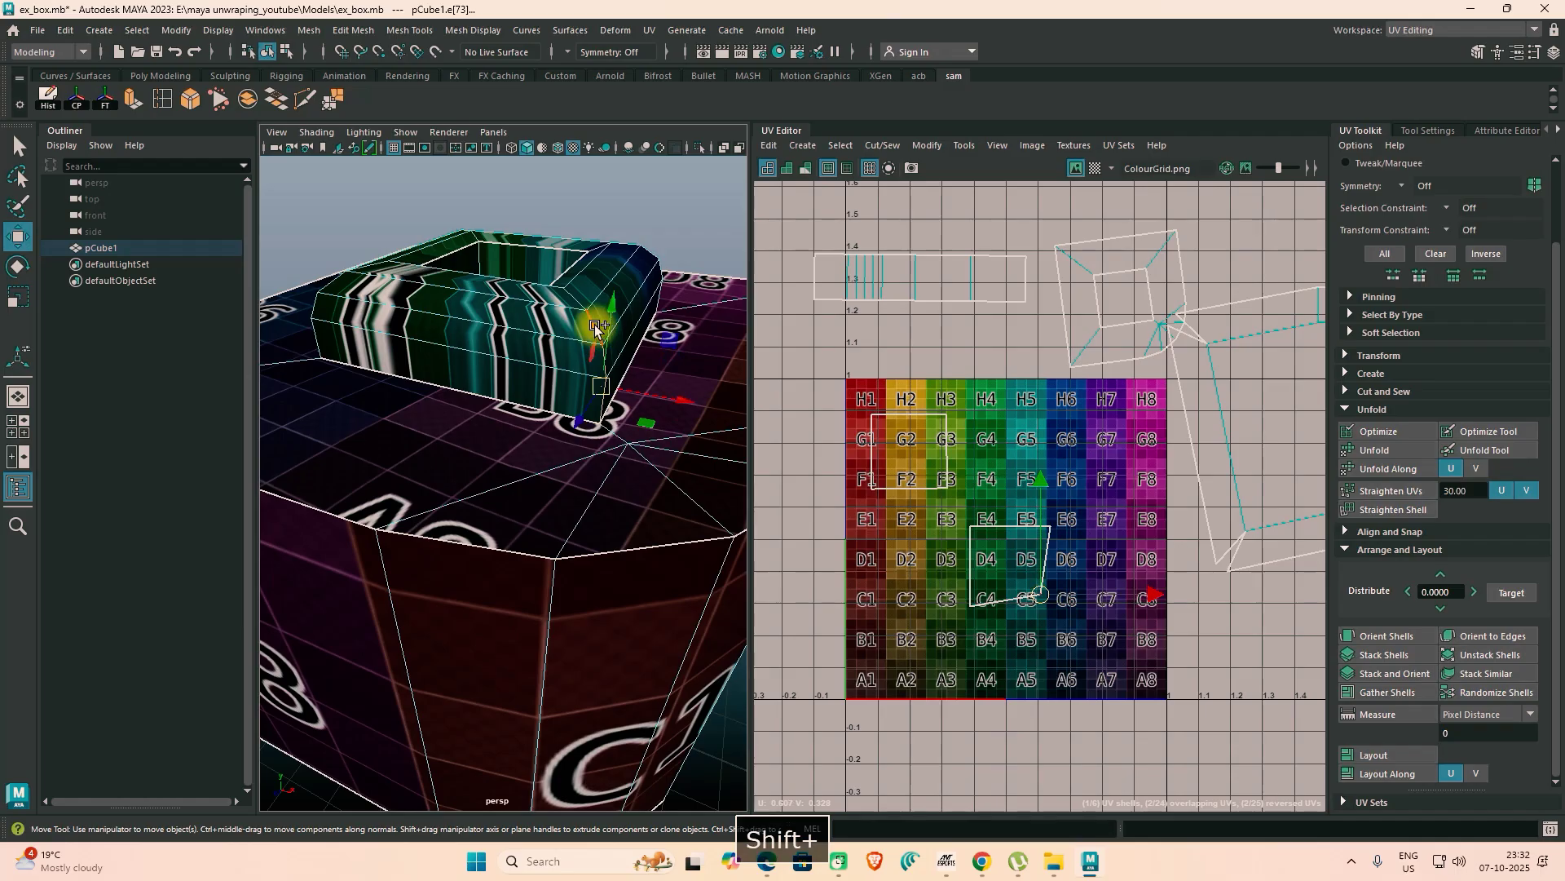
shift+click(577, 304)
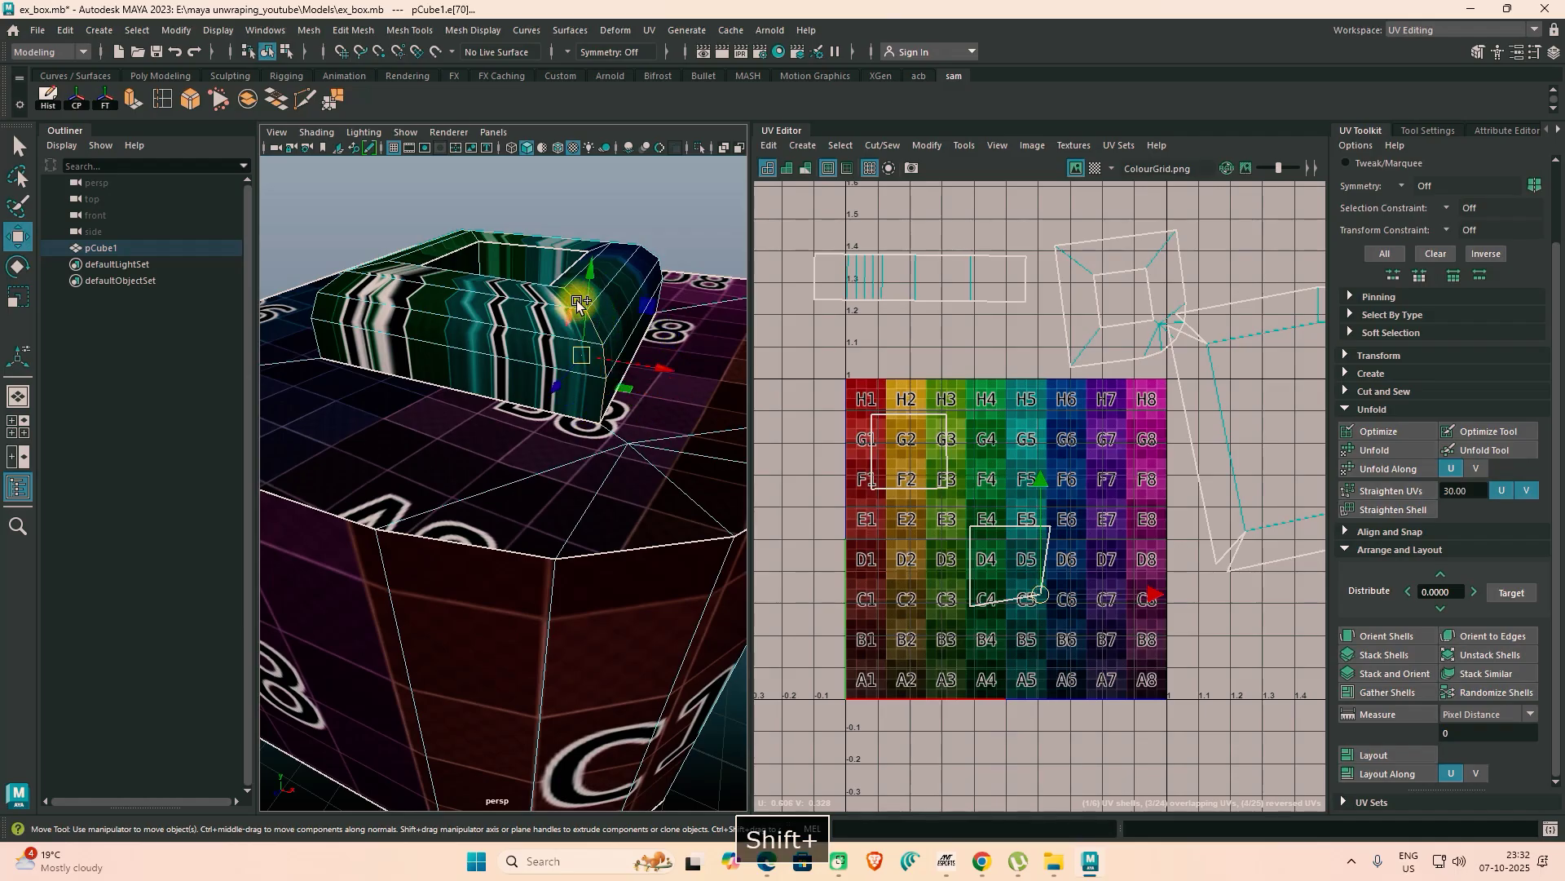
alt+drag(453, 439, 494, 453)
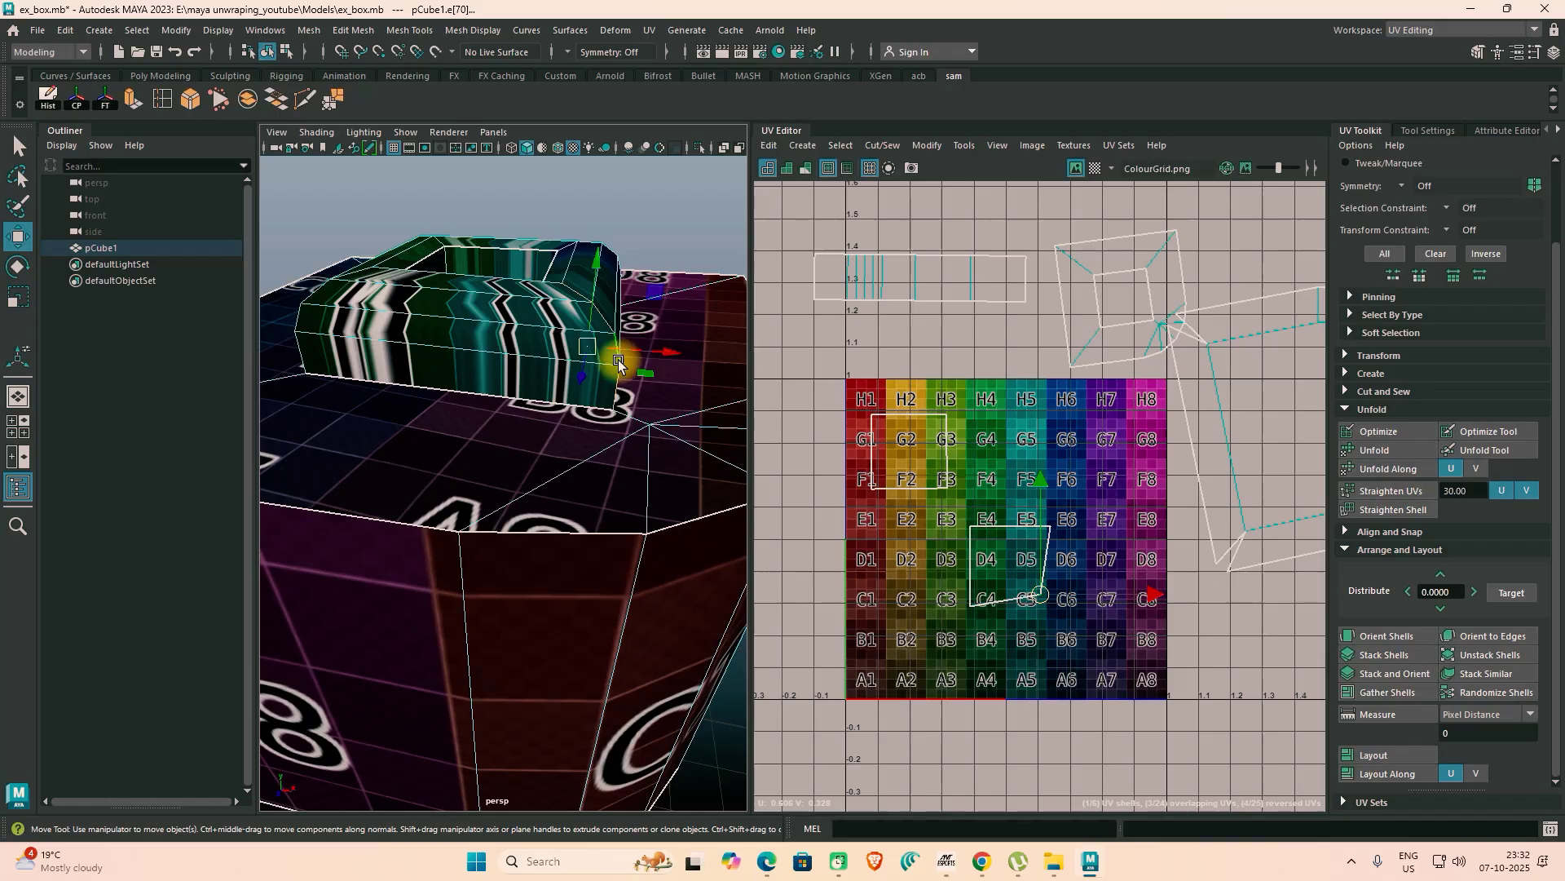
click(593, 388)
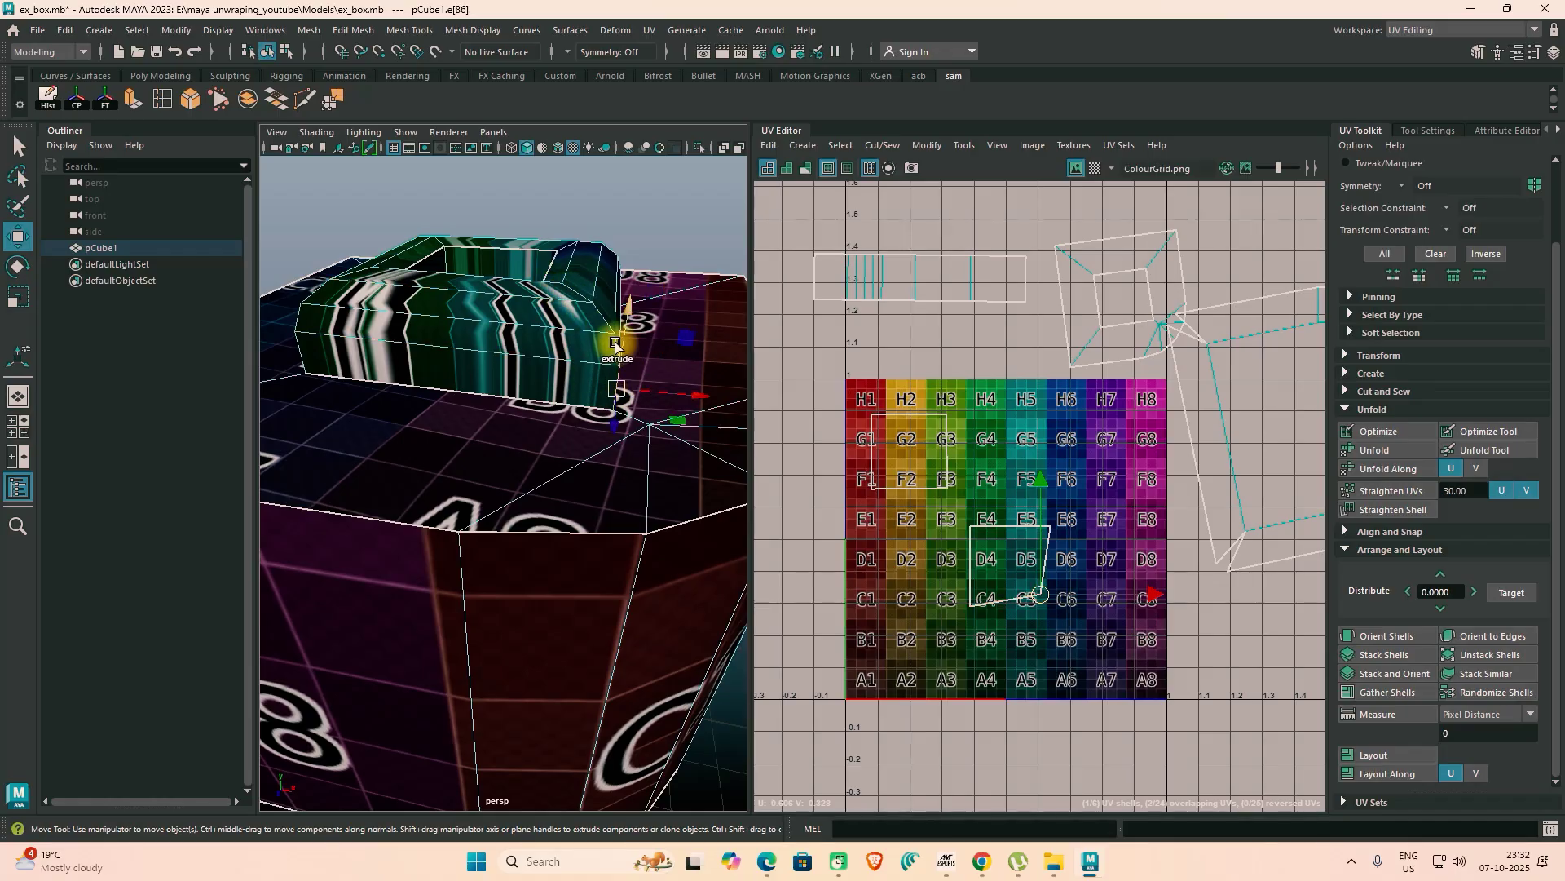
alt+drag(628, 412, 686, 433)
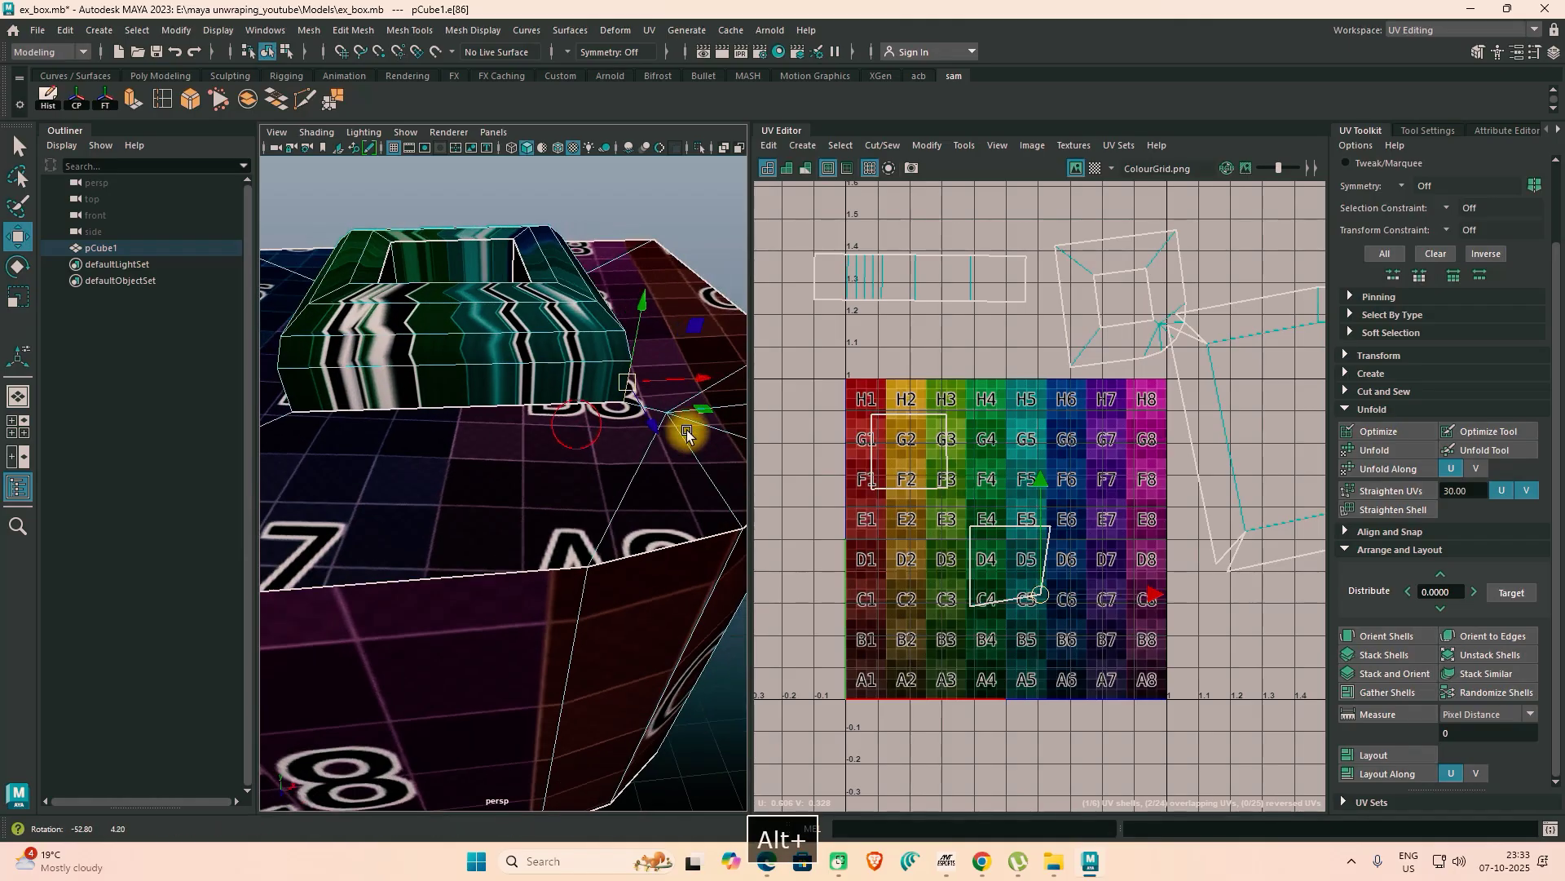
alt+drag(555, 447, 544, 487)
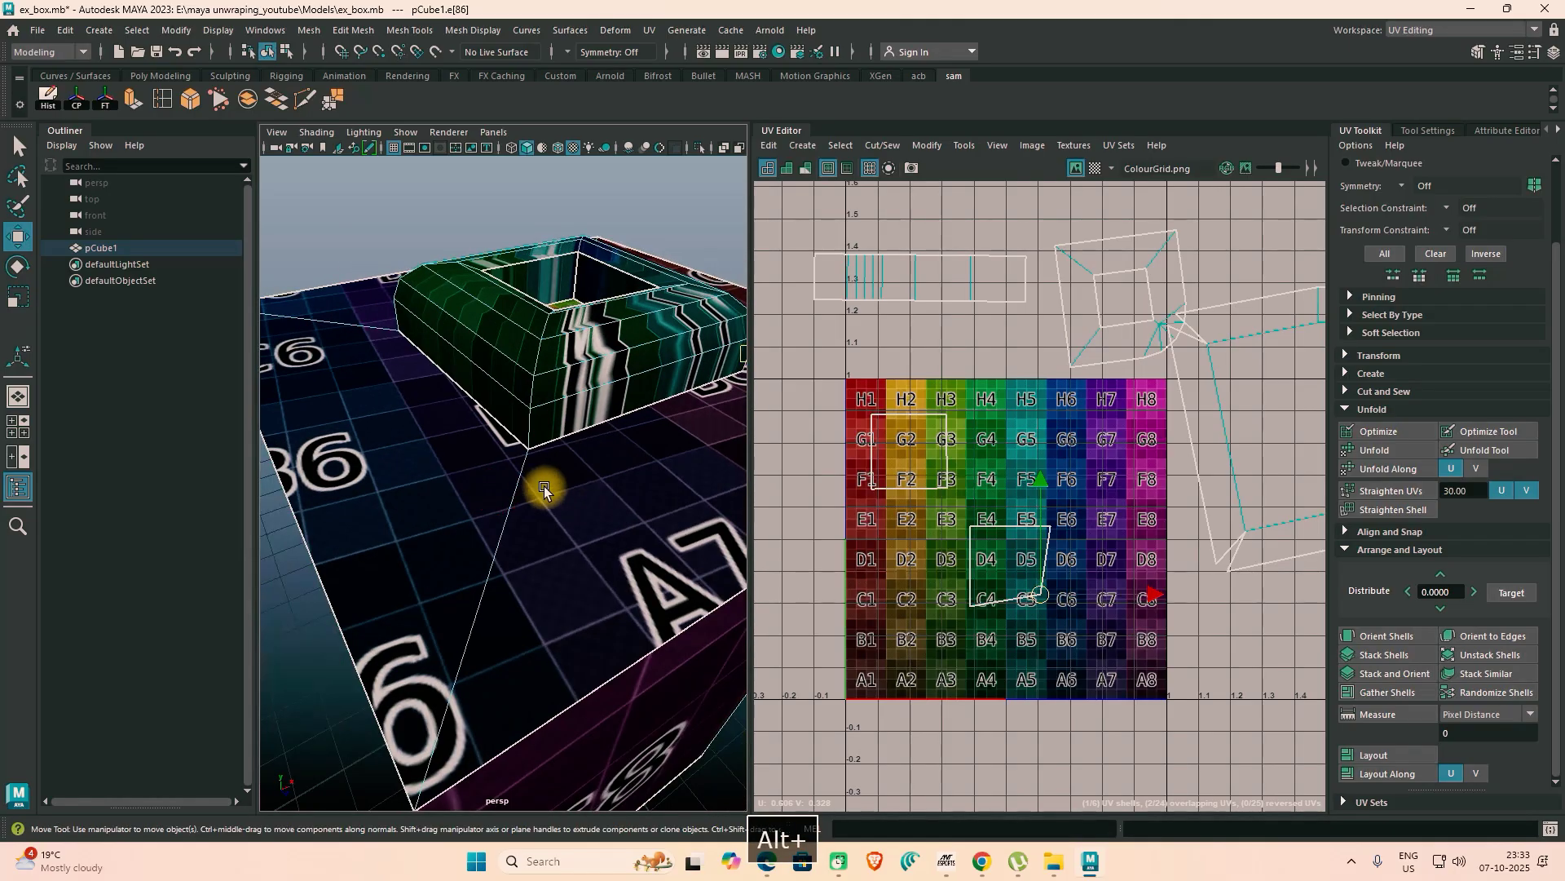
Step: Add the lower vertical edges of the neck's other three outer corners to the selection
shift+double_click(526, 399)
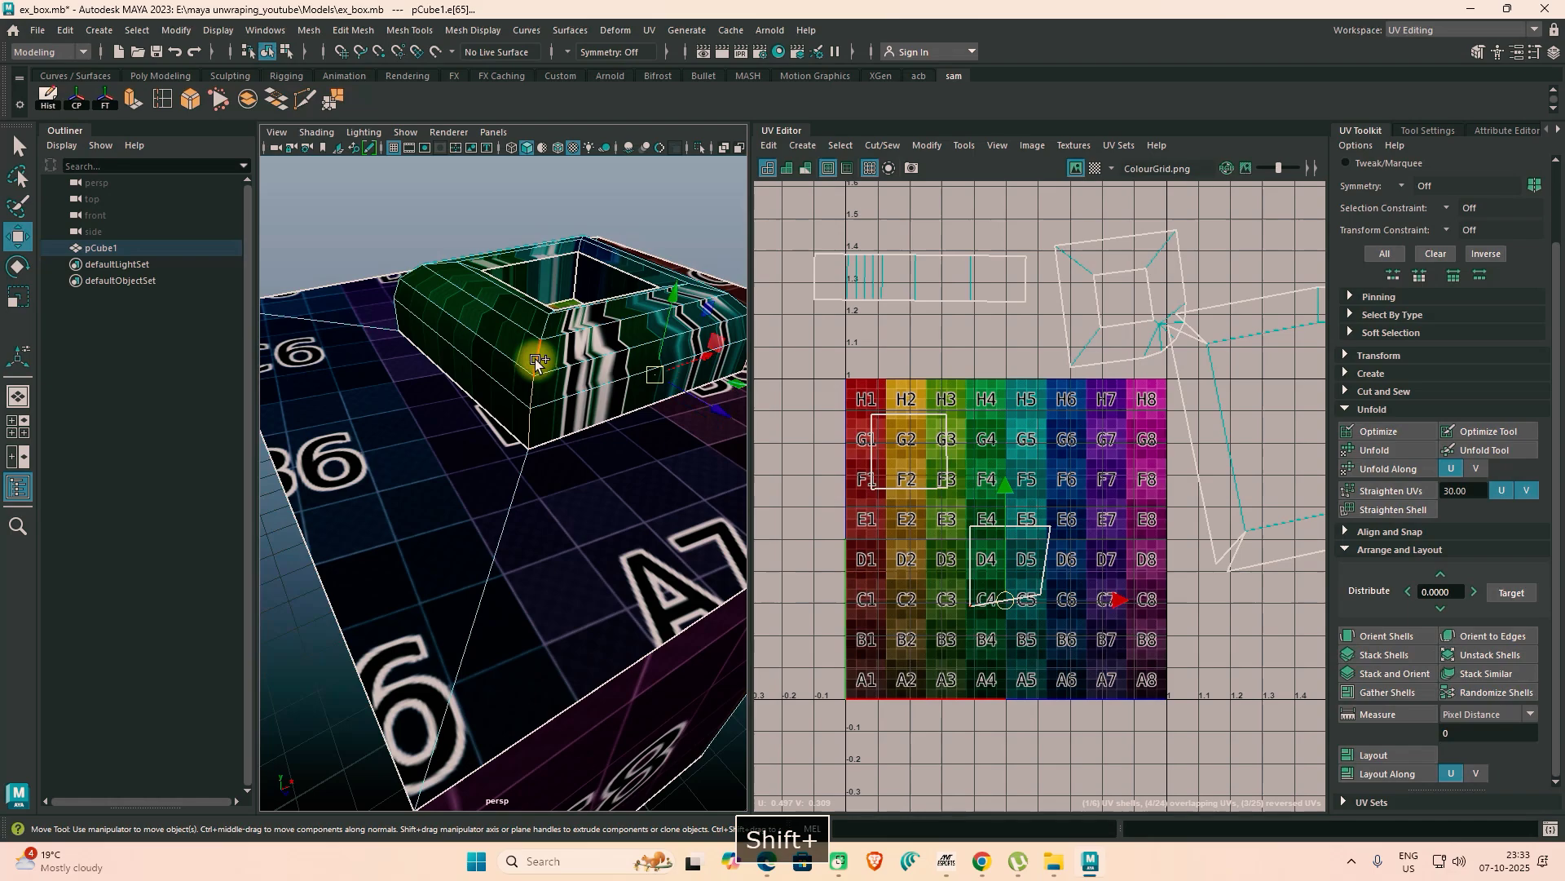
click(541, 363)
alt+drag(541, 362, 771, 426)
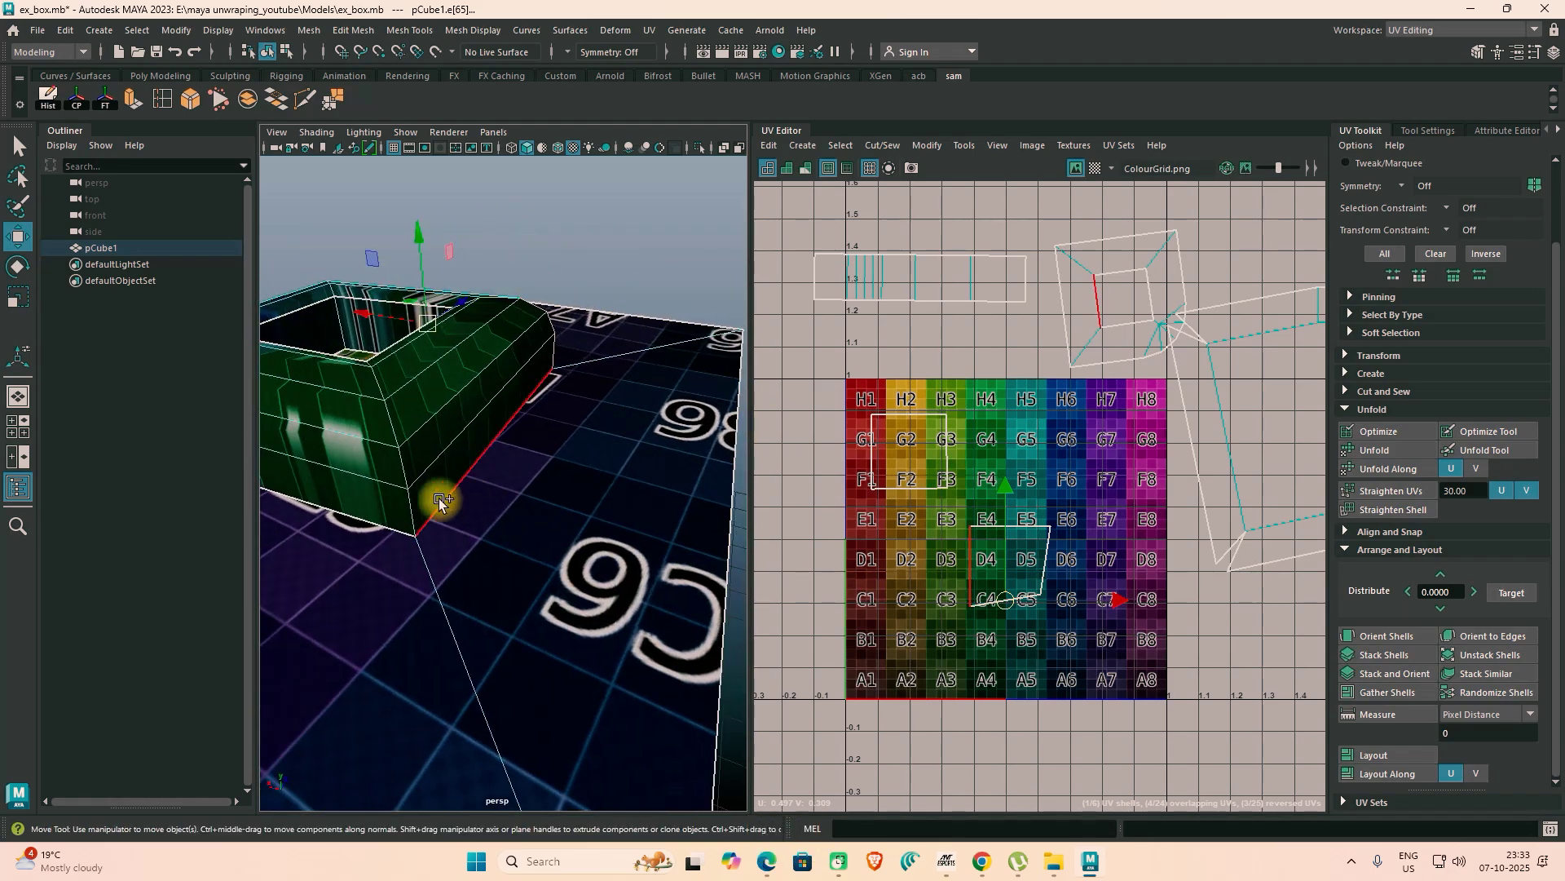
shift+click(394, 427)
alt+drag(422, 501, 563, 486)
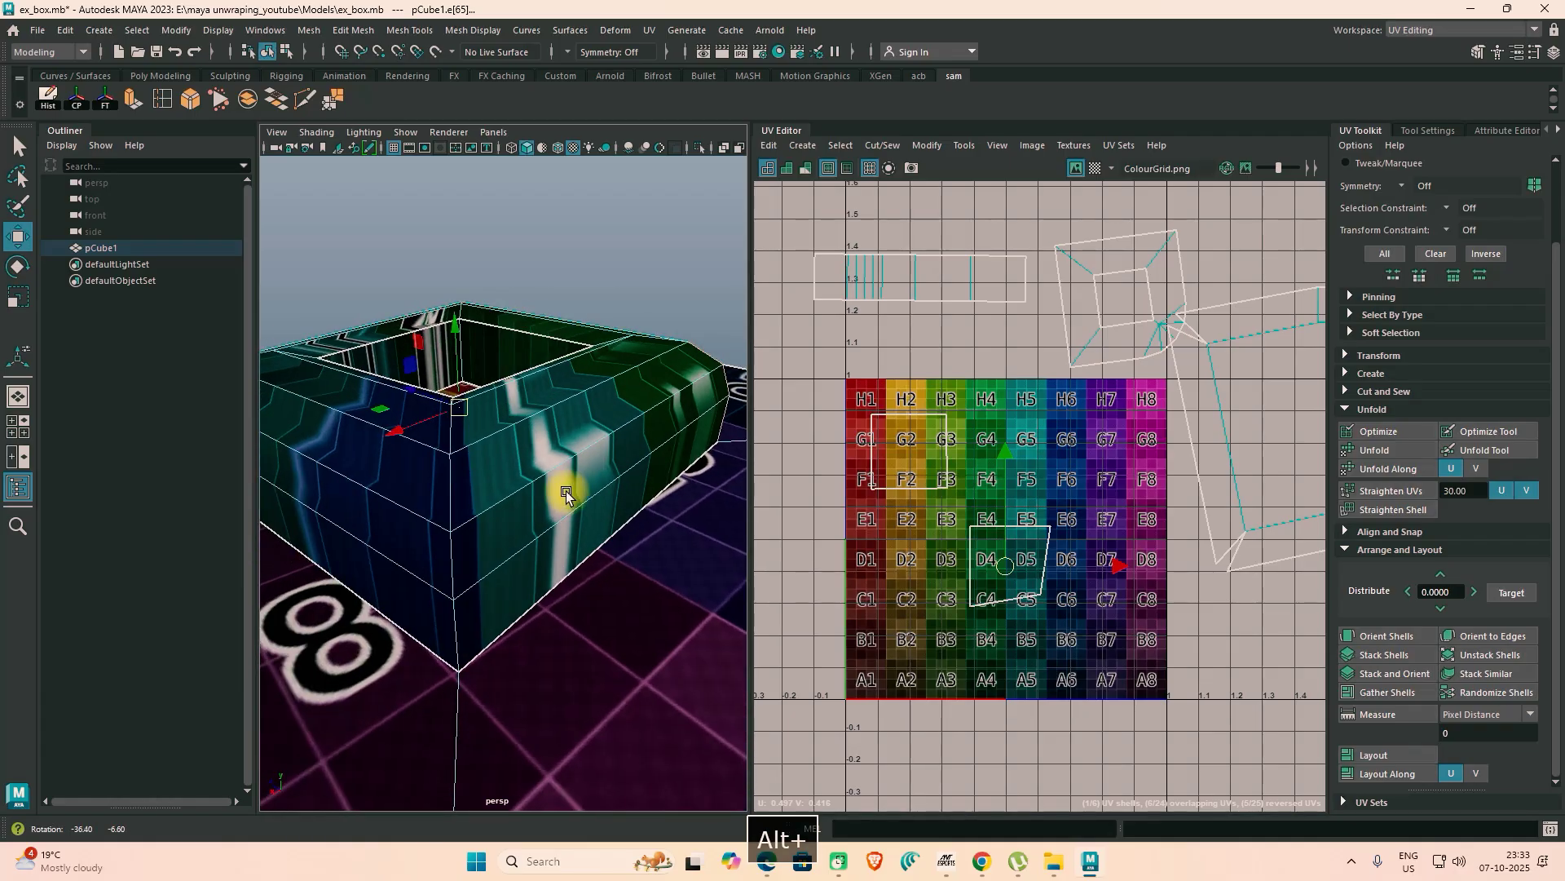
shift+click(458, 616)
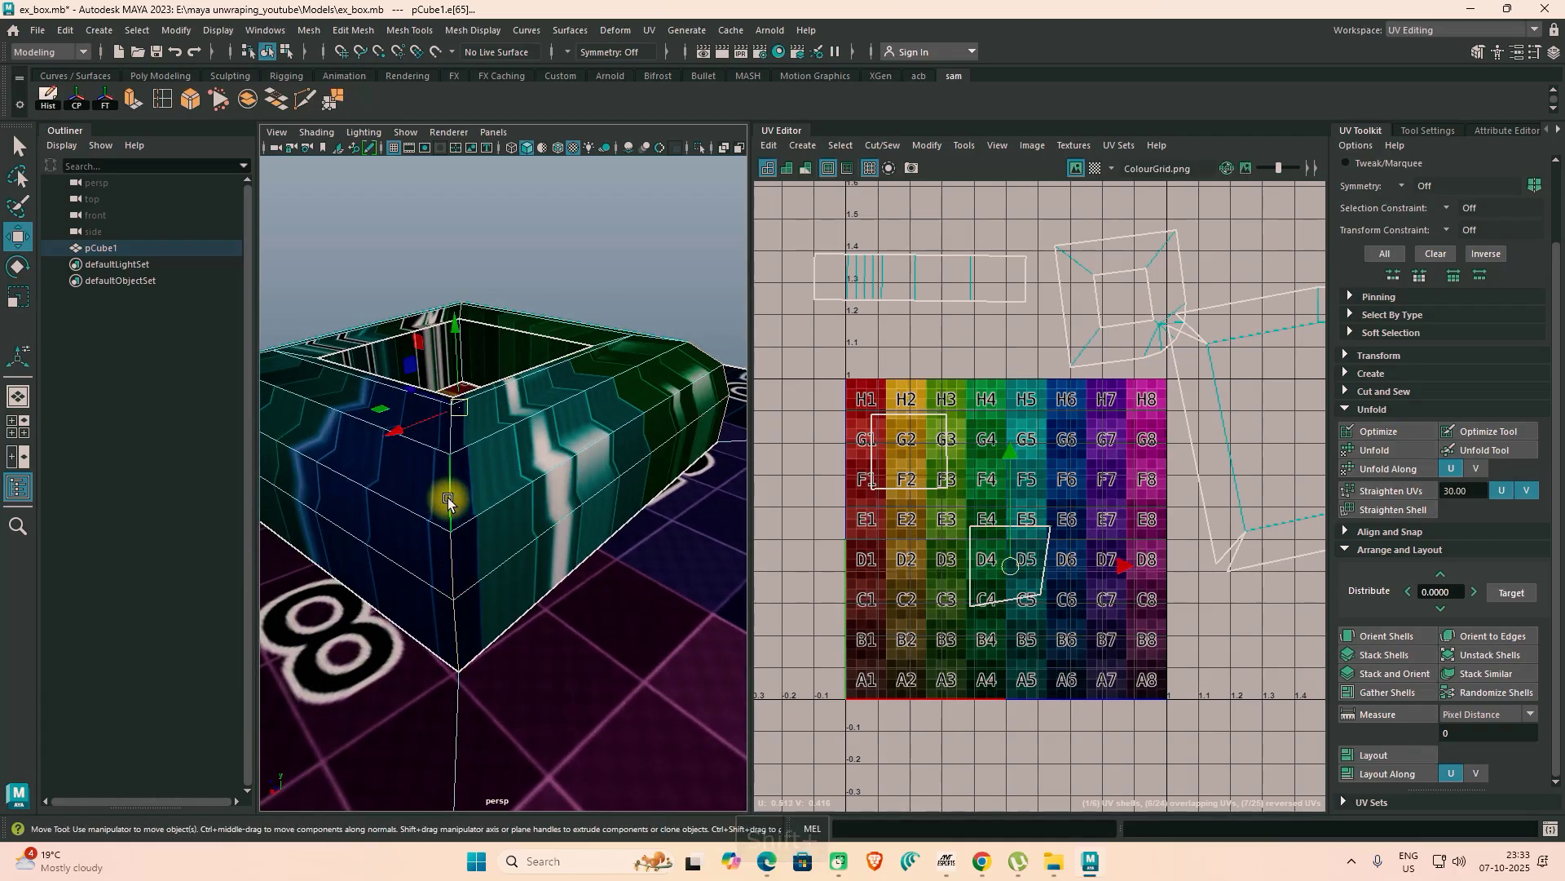
alt+drag(448, 501, 592, 693)
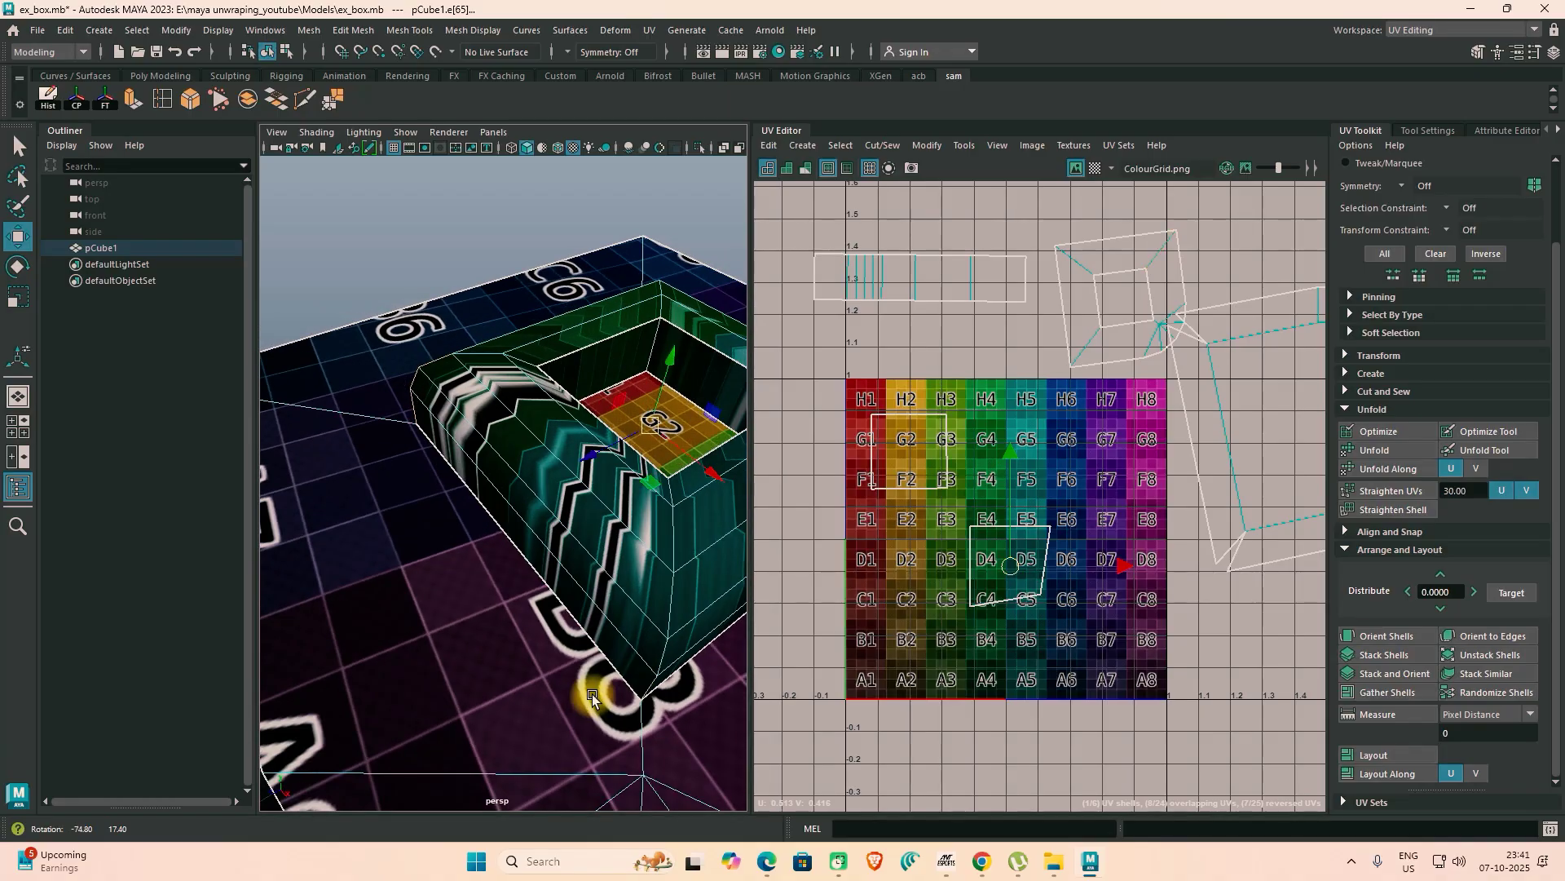
Step: Extend the edge selection up the neck's outer corner towards the rim of the opening
shift+click(480, 354)
alt+drag(517, 393, 537, 525)
shift+click(537, 524)
shift+click(504, 466)
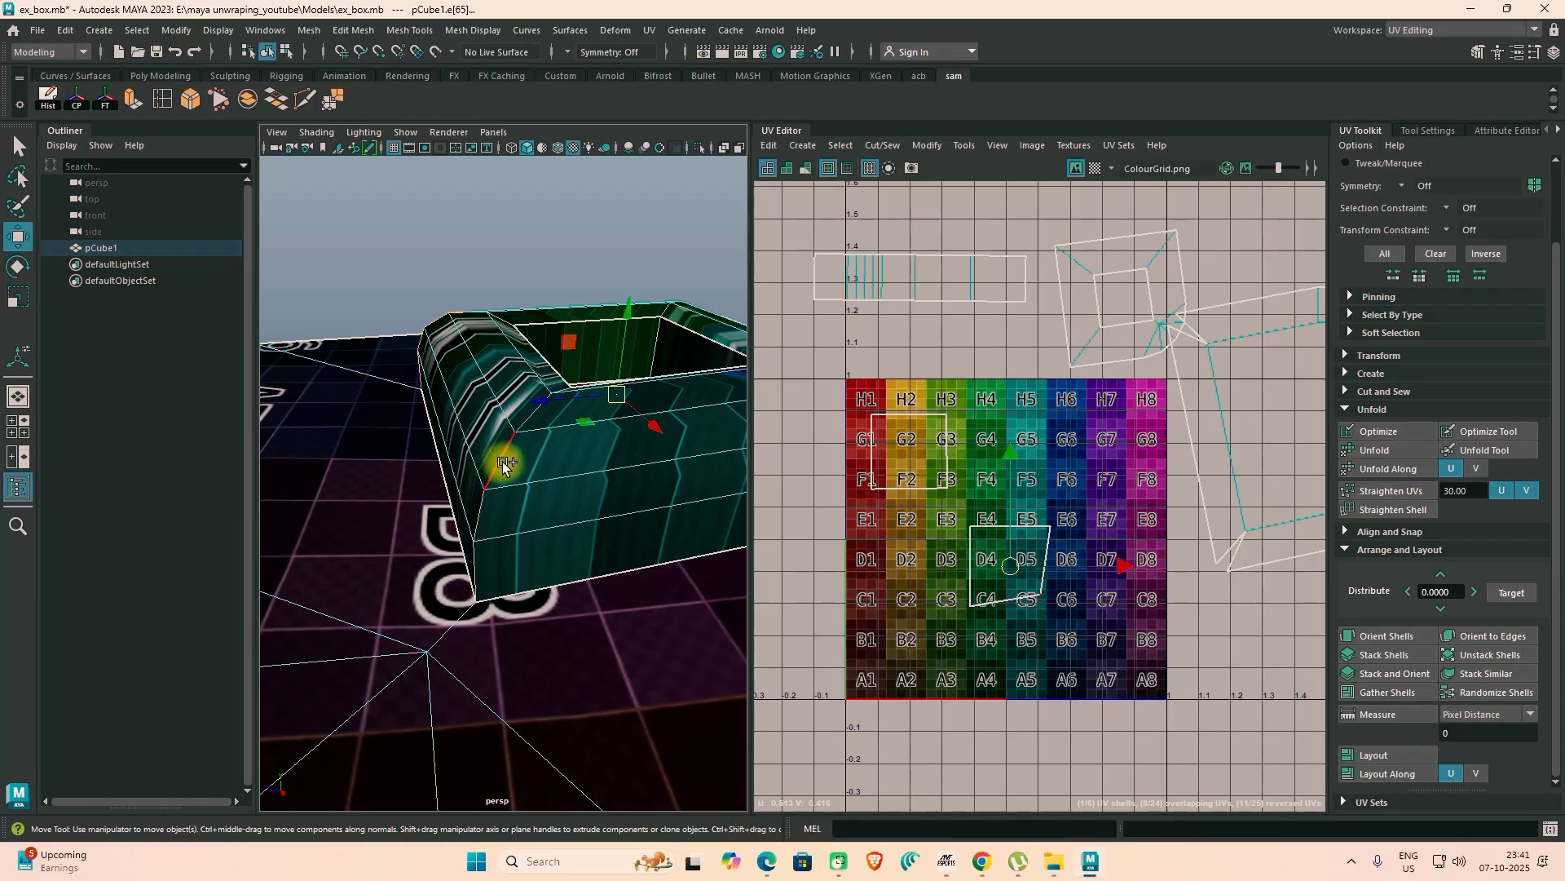
shift+click(528, 426)
Step: Add the upper edges of the remaining neck corners to the selection and split the UVs of all selected edges
alt+drag(528, 426, 492, 535)
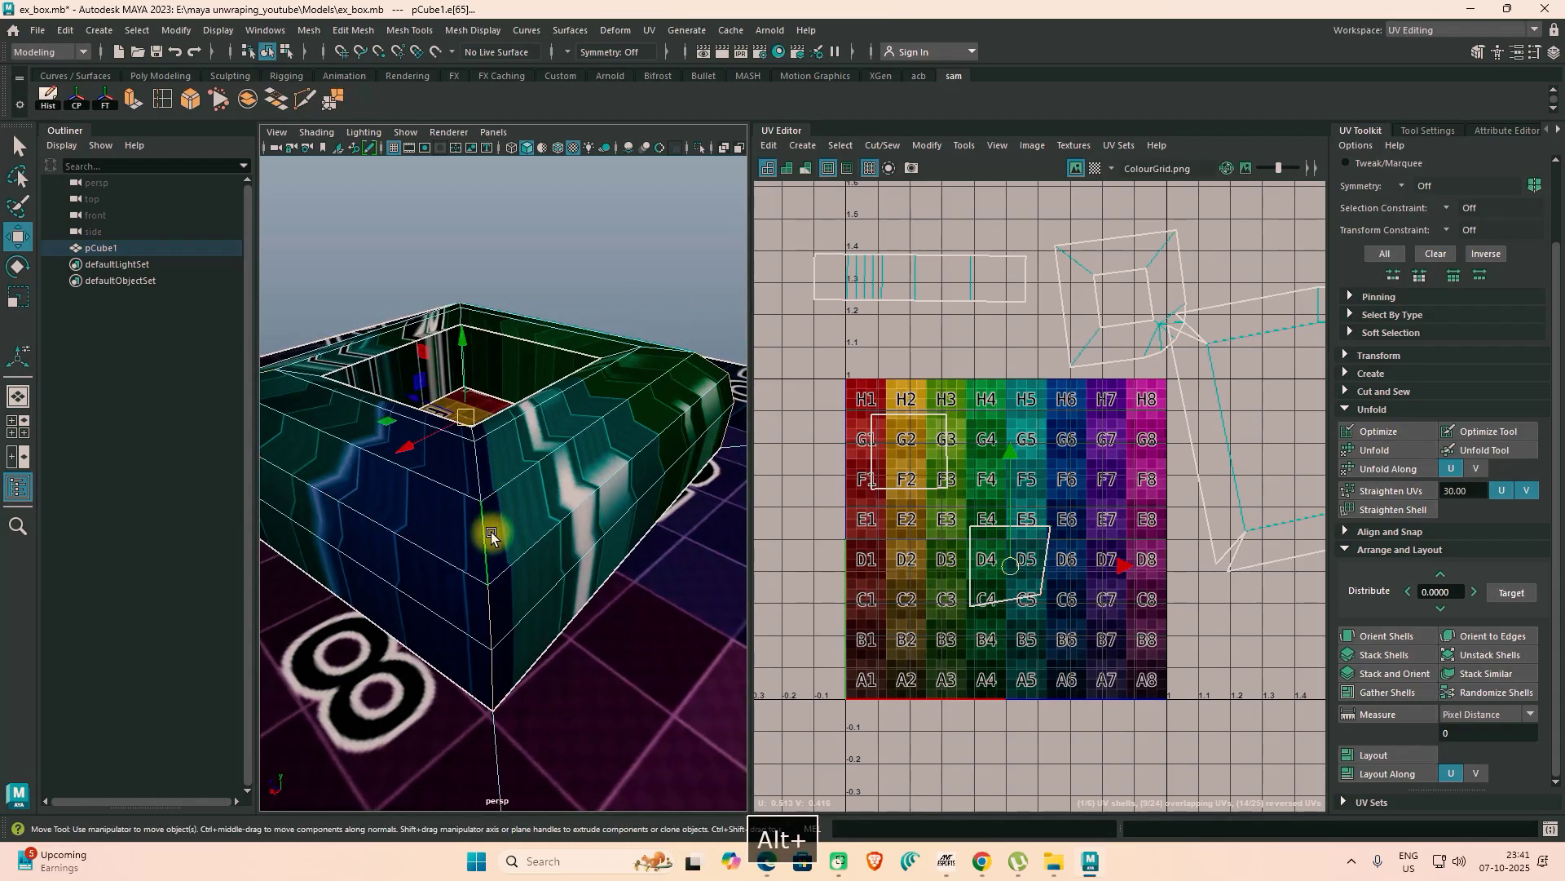
shift+click(484, 477)
mouse_move(483, 477)
alt+mouse_down()
mouse_move(541, 479)
mouse_move(516, 506)
mouse_move(469, 501)
alt+mouse_up()
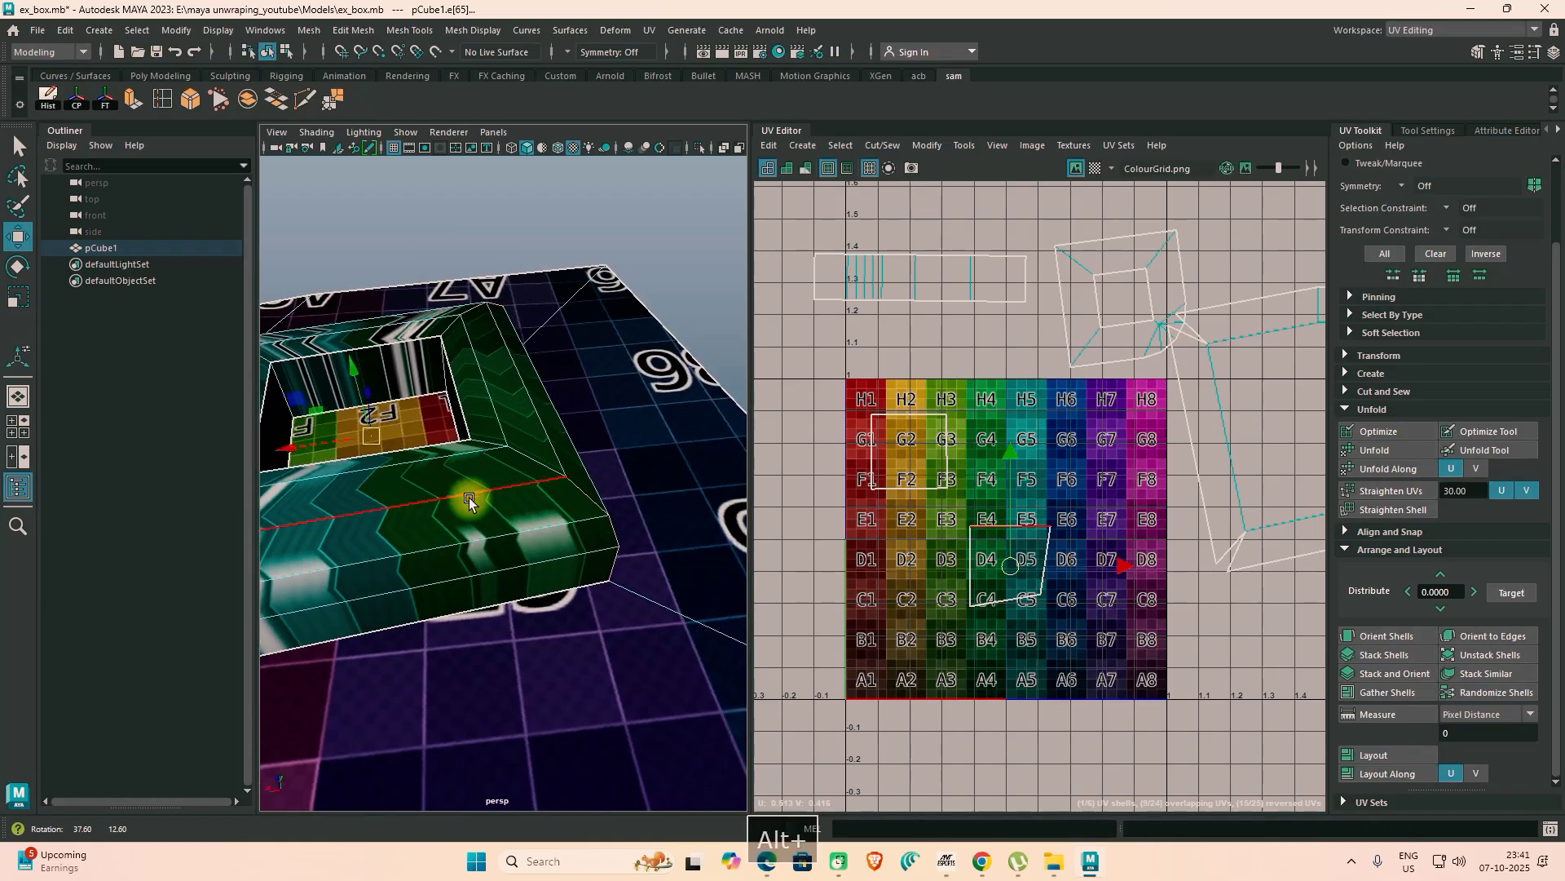
shift+click(537, 455)
alt+drag(537, 455, 562, 505)
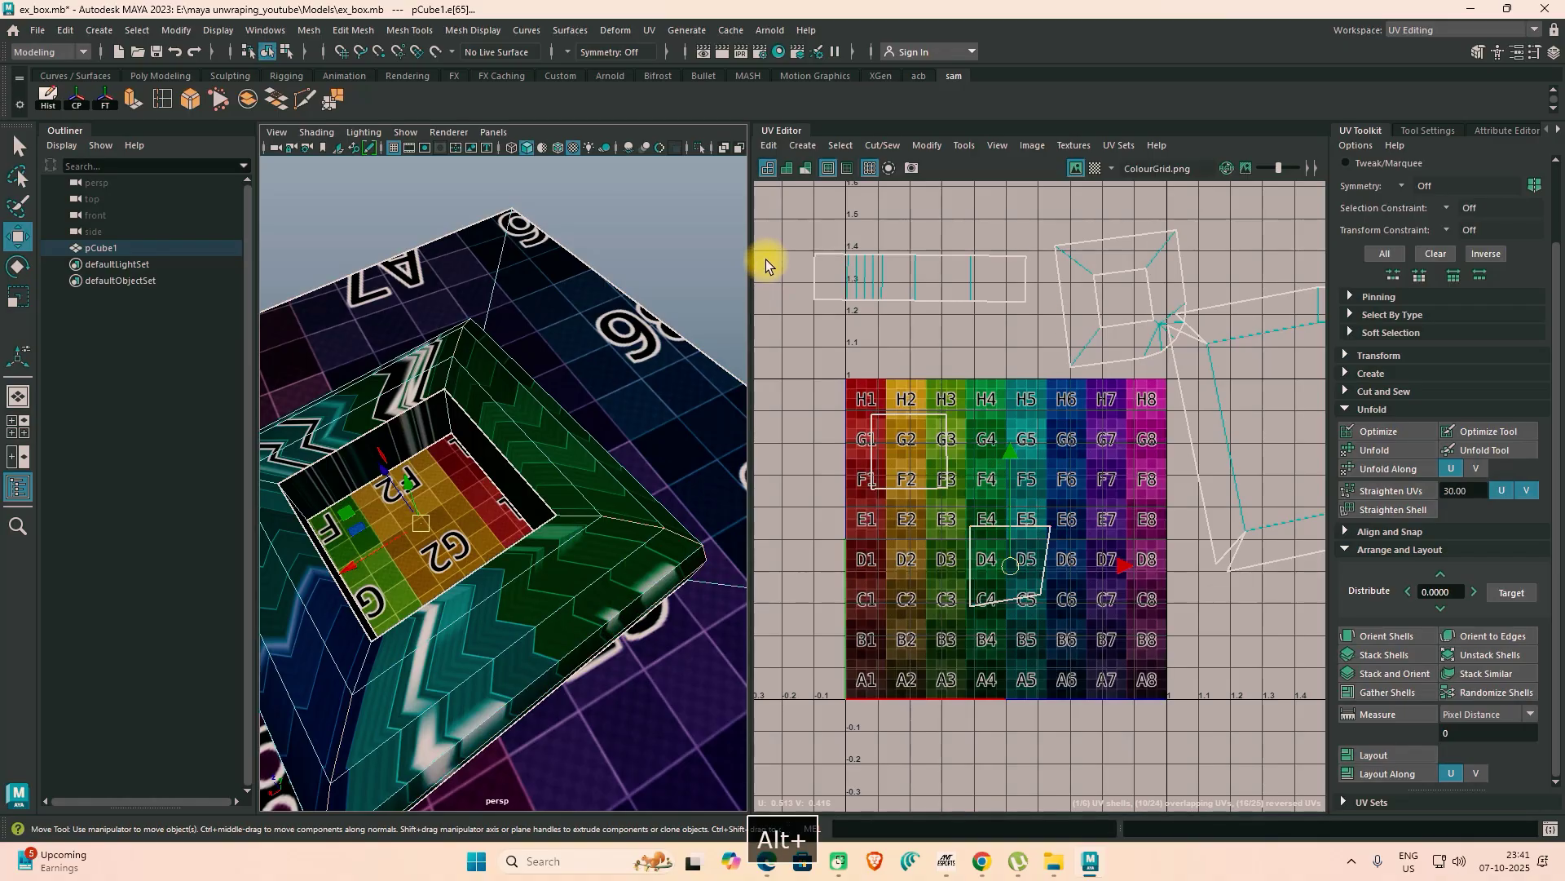
click(886, 145)
click(892, 264)
Step: Select the neck's outer faces as a shell, unfold it and move it over cell G7 of the colour grid
alt+drag(636, 436, 511, 465)
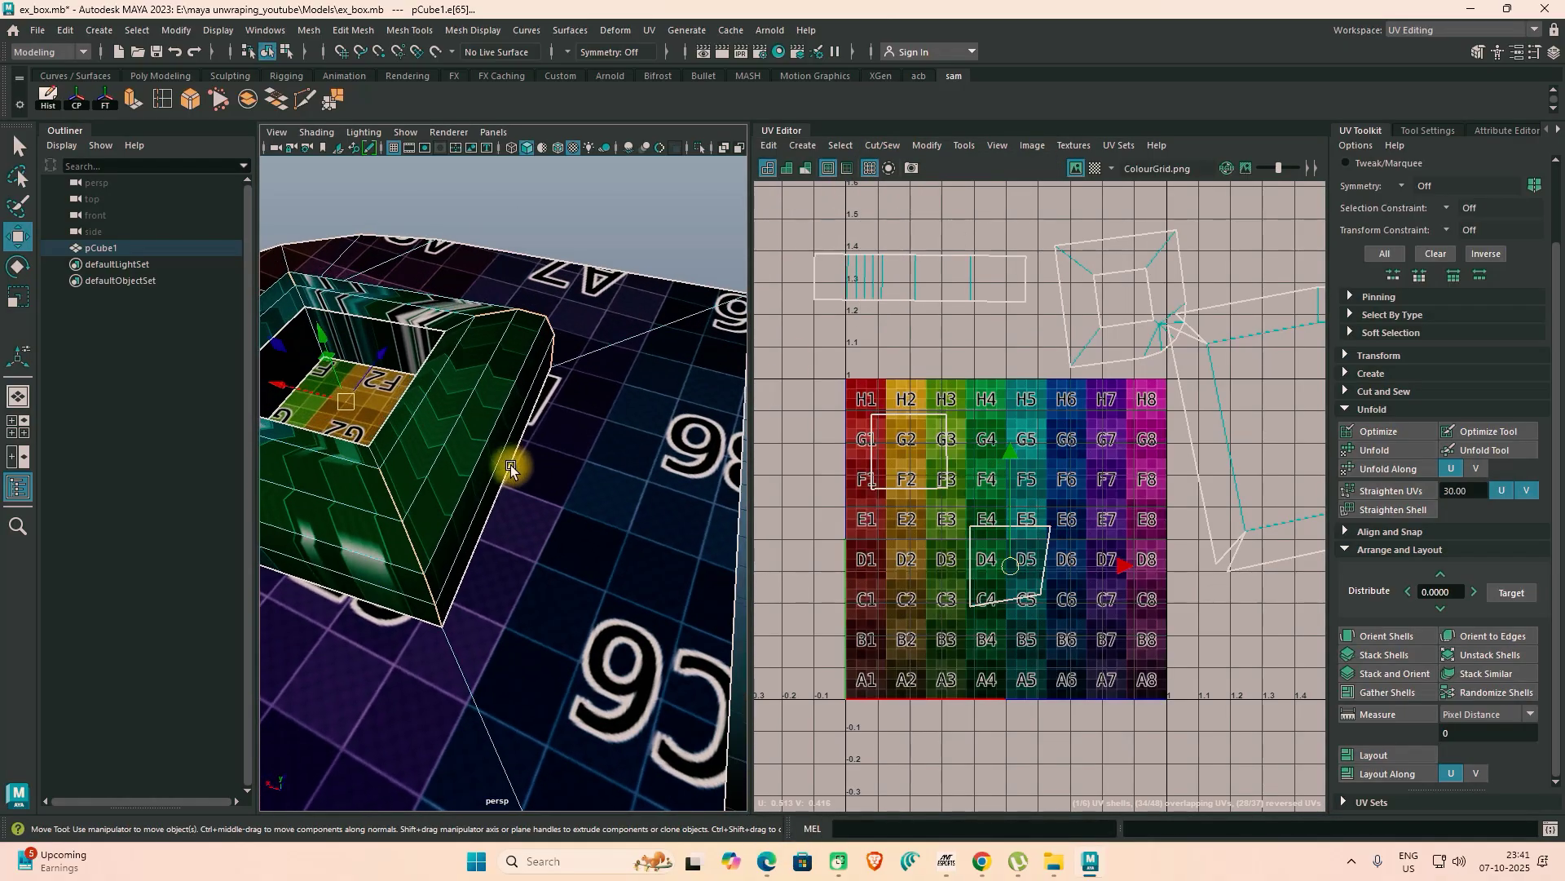
right_drag(461, 376, 530, 399)
double_click(491, 413)
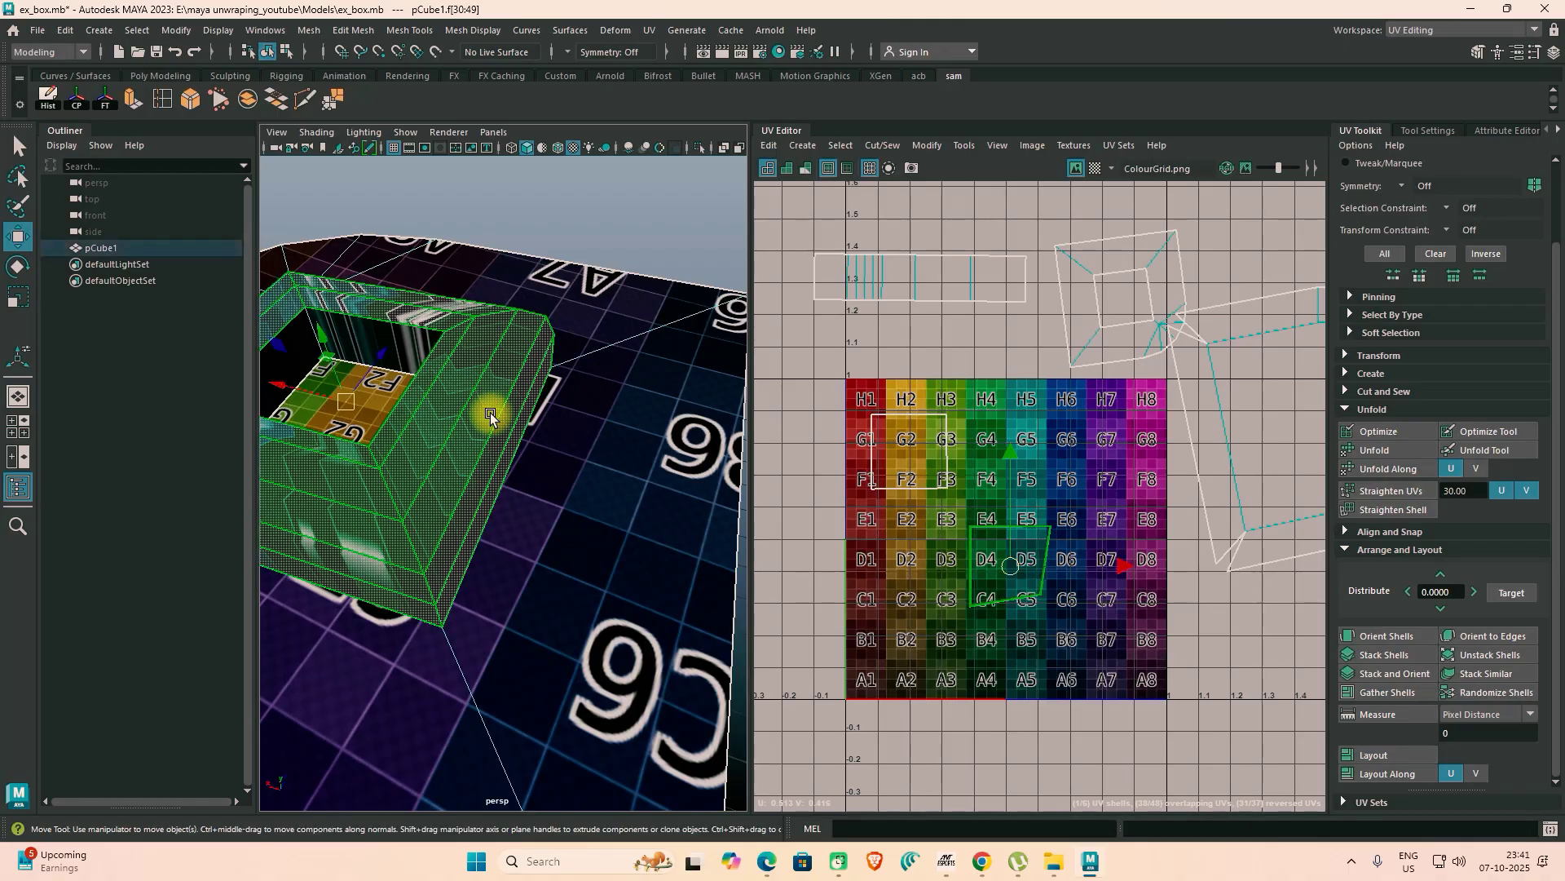
scroll(491, 413, down, 5)
scroll(1016, 652, down, 3)
alt+drag(530, 575, 859, 482)
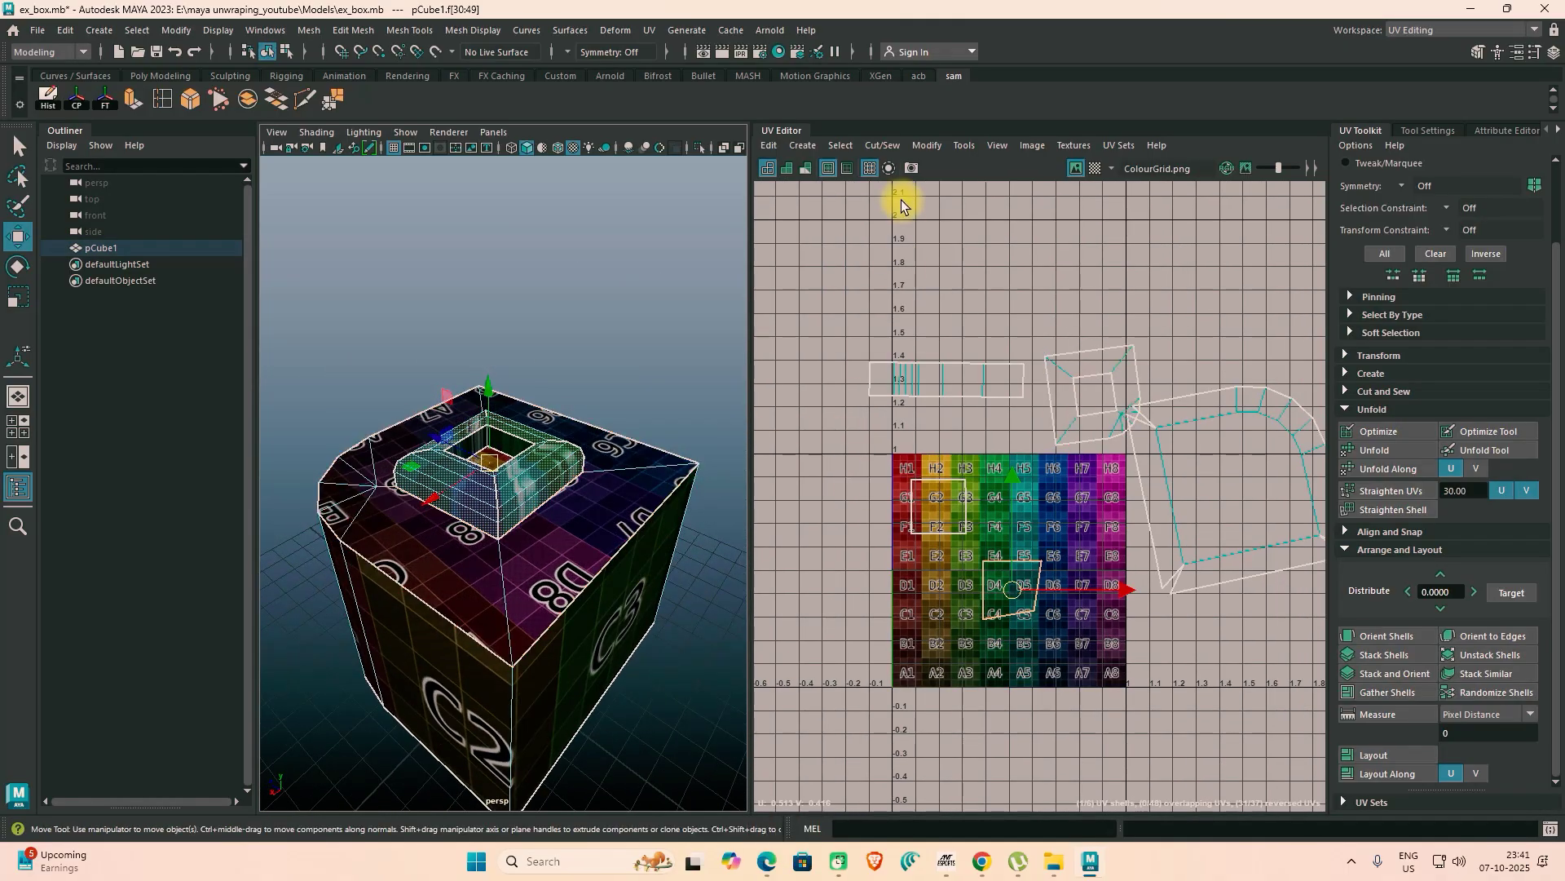
click(928, 148)
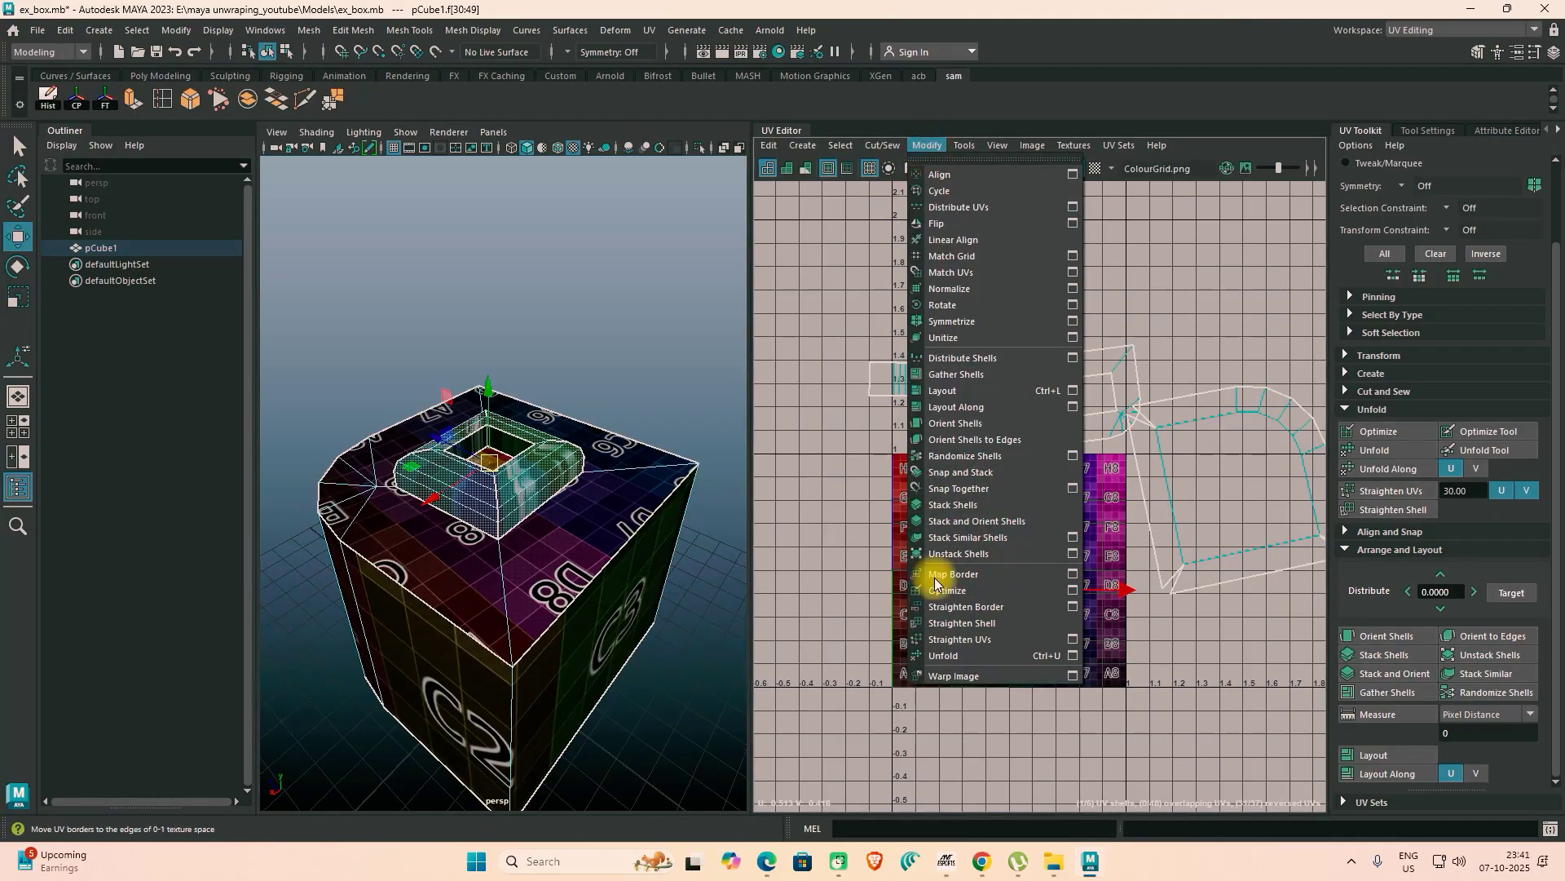
click(941, 649)
drag(1015, 586, 1085, 495)
scroll(1084, 495, up, 3)
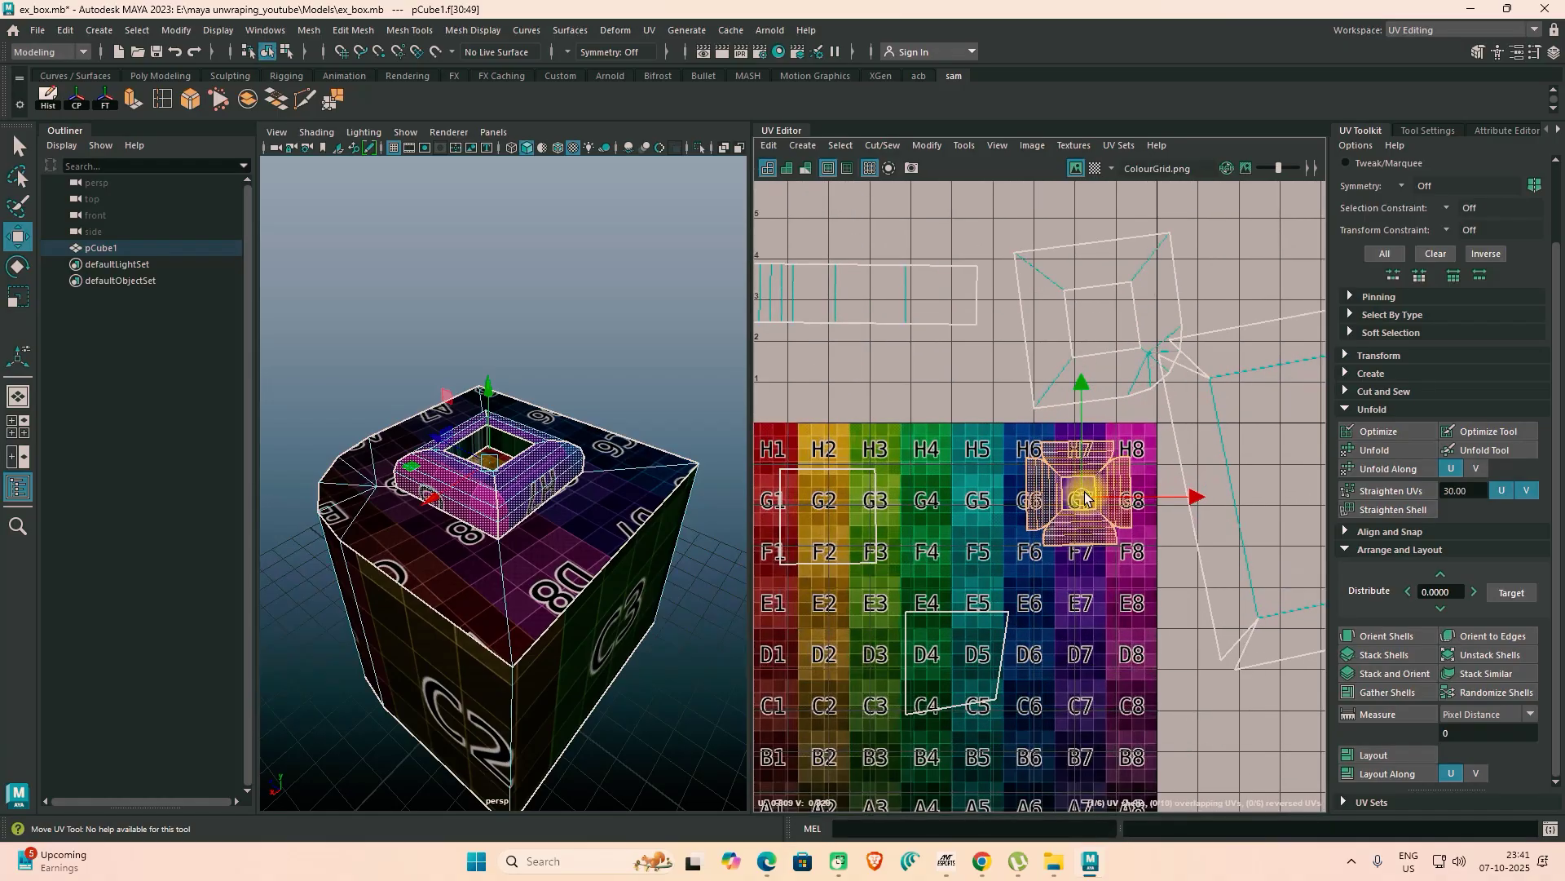
Step: Switch to edge selection, select the vertical back corner edge inside the recess and sew its UVs
alt+drag(546, 555, 531, 579)
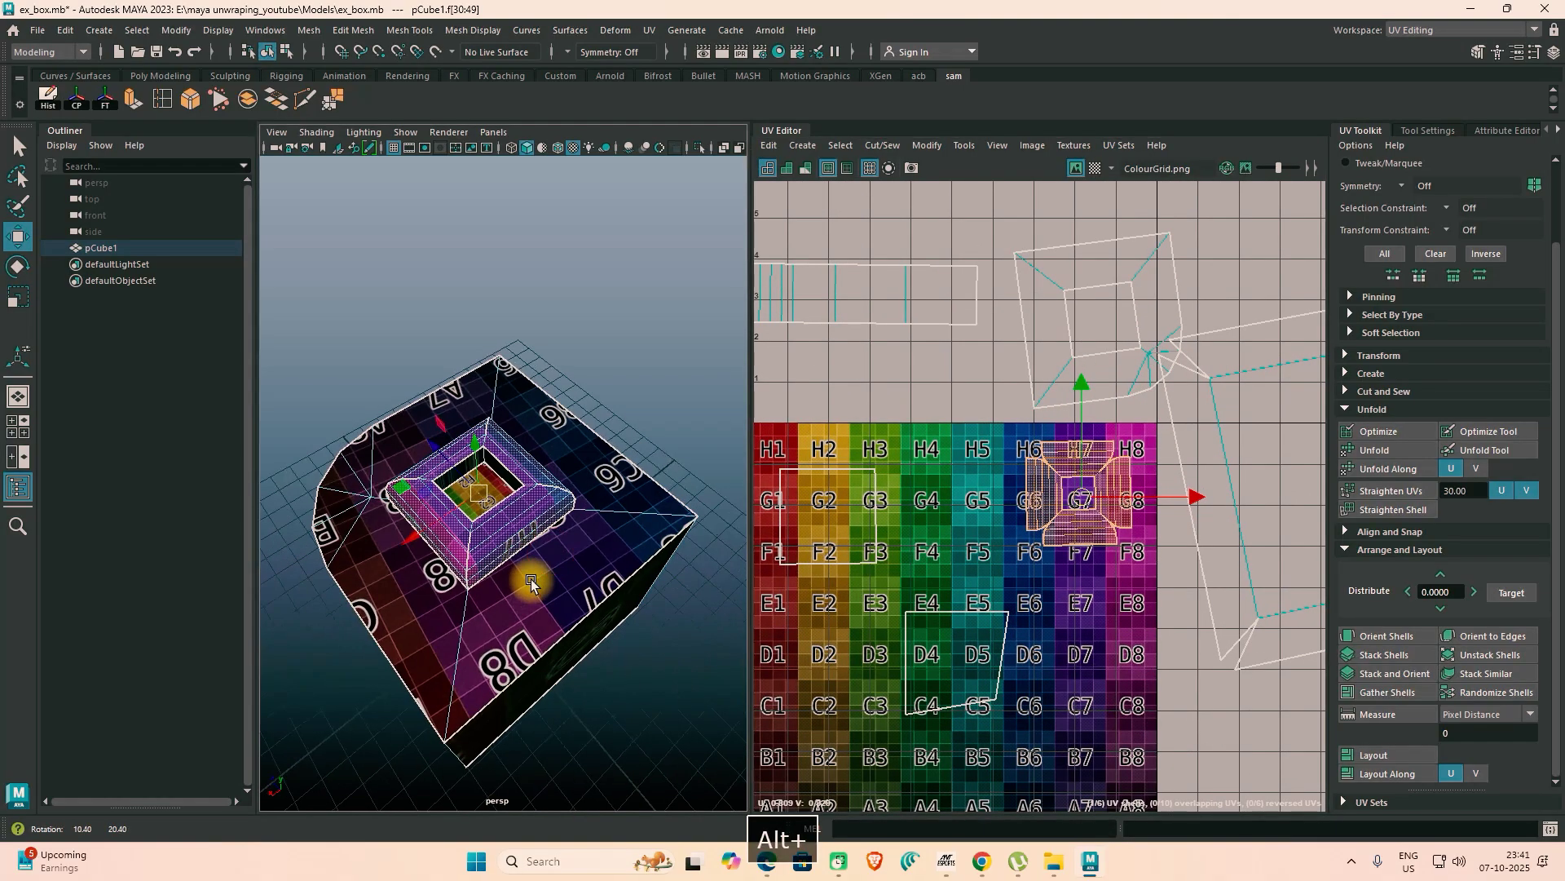
click(504, 472)
alt+drag(535, 496, 500, 542)
alt+right_drag(499, 541, 622, 565)
alt+drag(623, 565, 571, 563)
alt+right_drag(571, 563, 531, 553)
alt+drag(530, 553, 553, 427)
right_drag(553, 426, 530, 329)
click(540, 416)
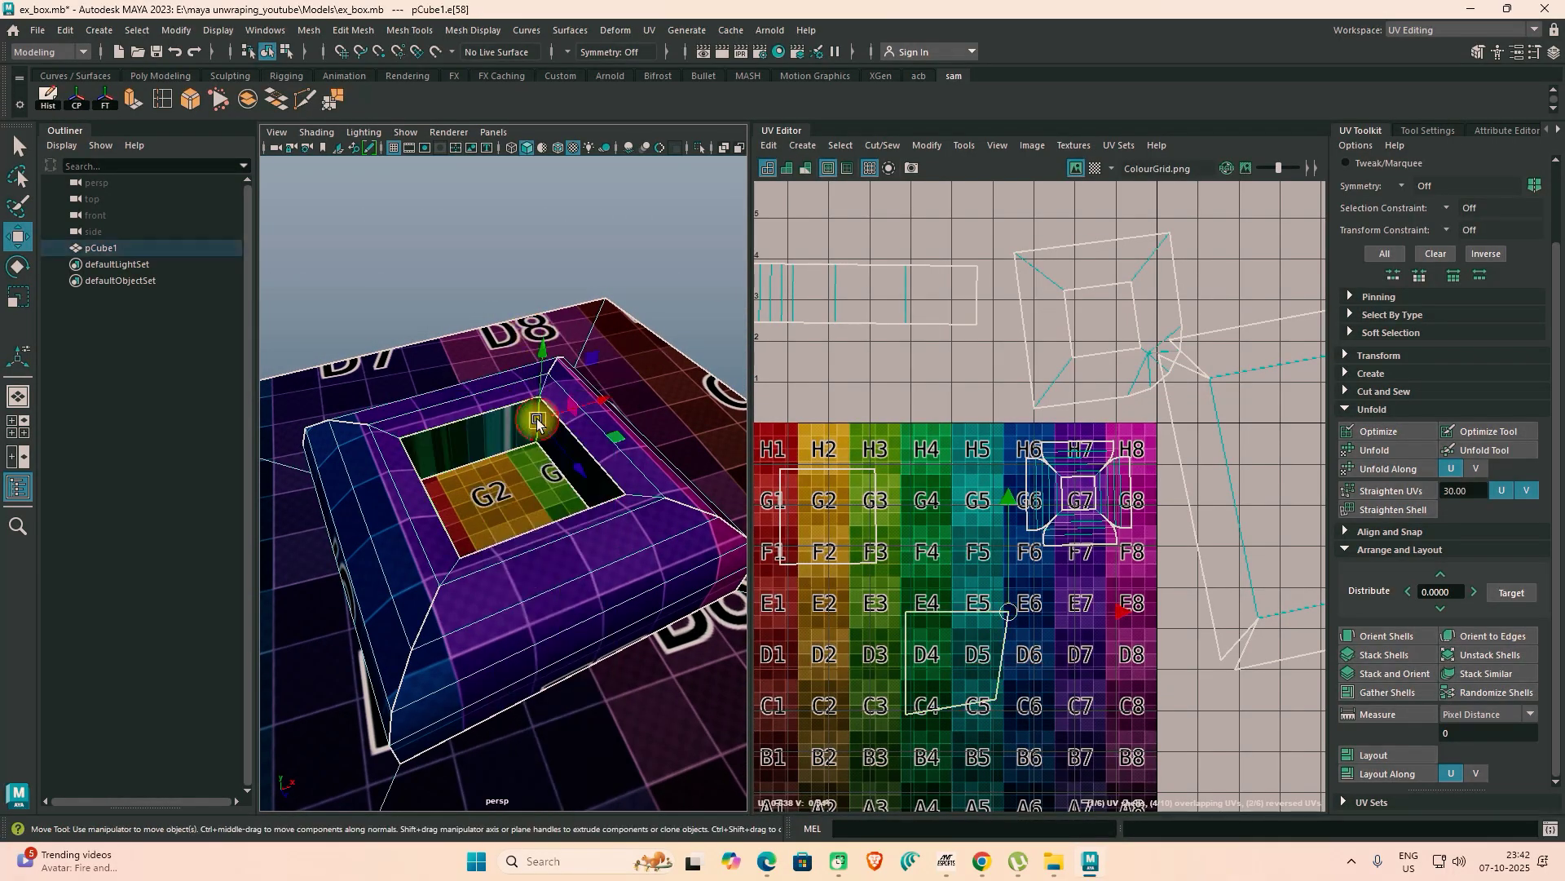
click(882, 145)
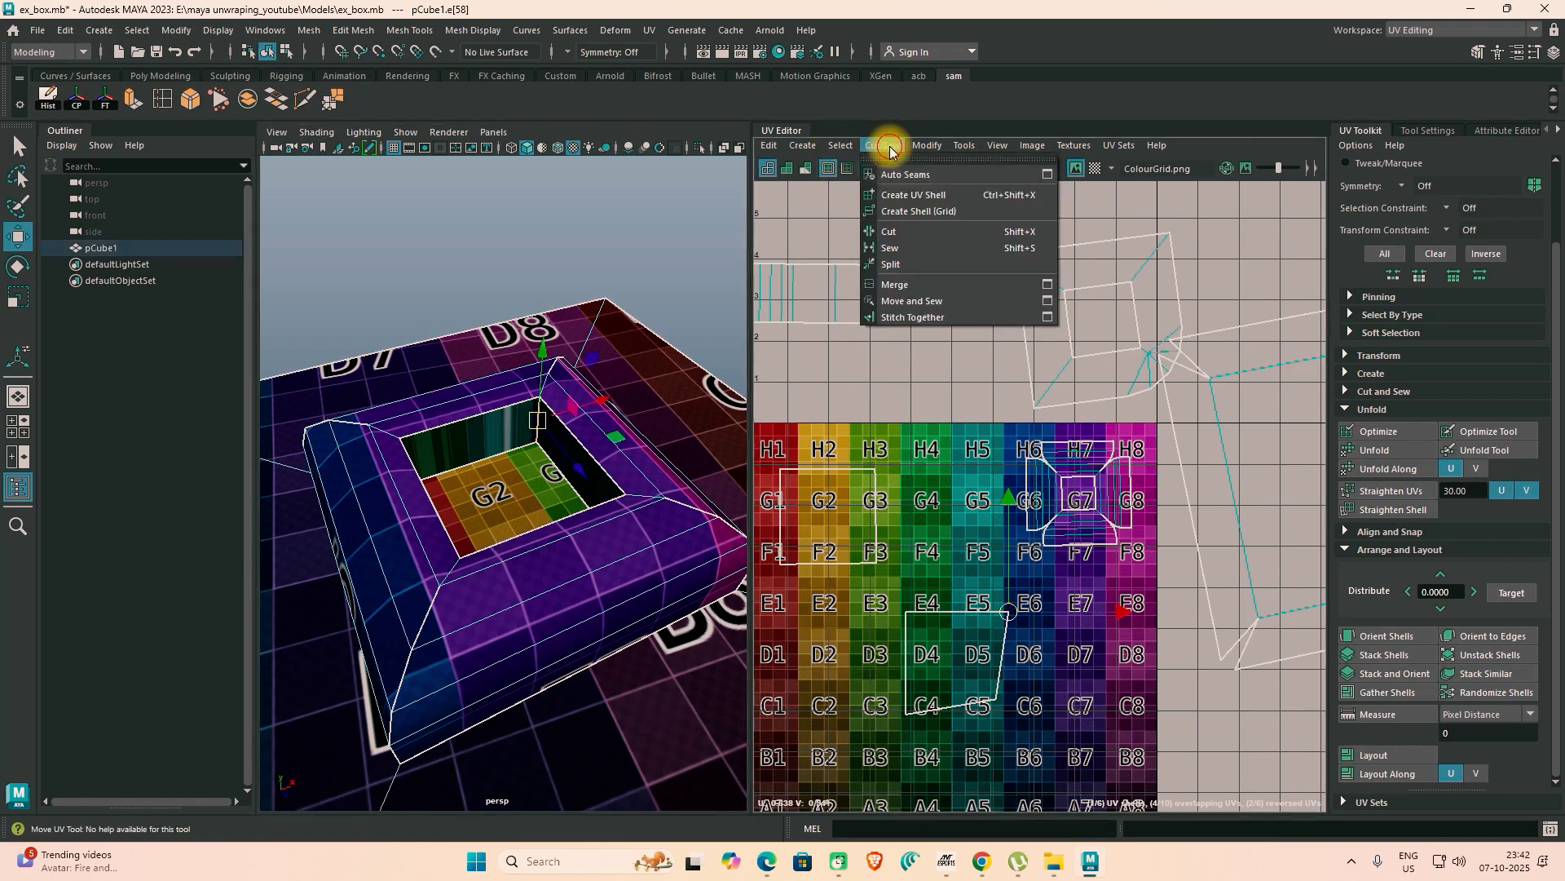
click(909, 249)
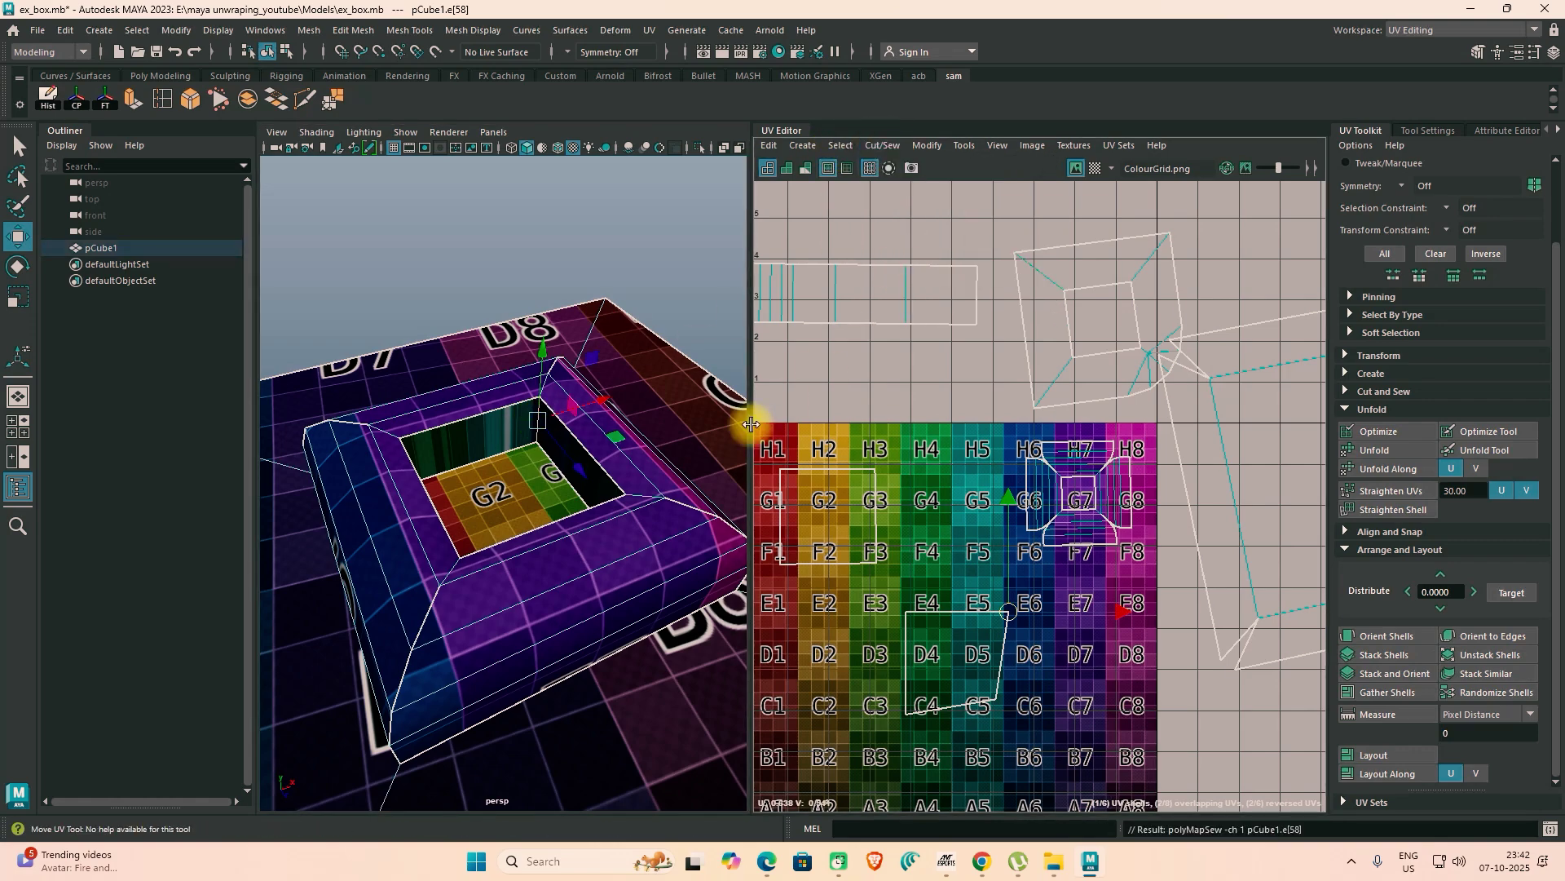
Step: Switch to face selection and select the four inner wall faces of the recess
click(474, 433)
right_click(475, 433)
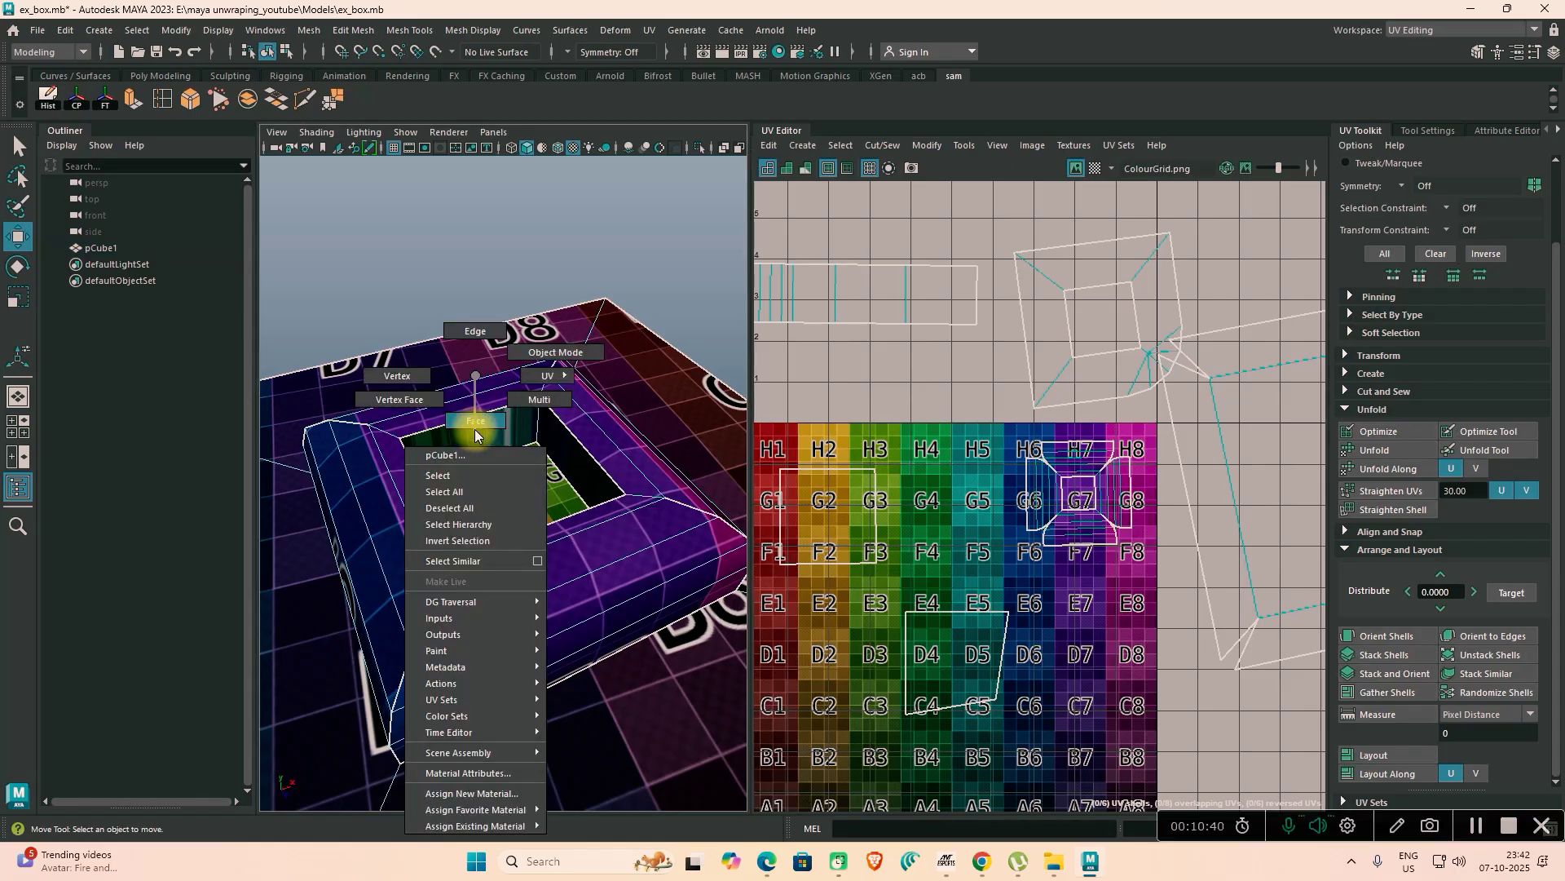
click(474, 420)
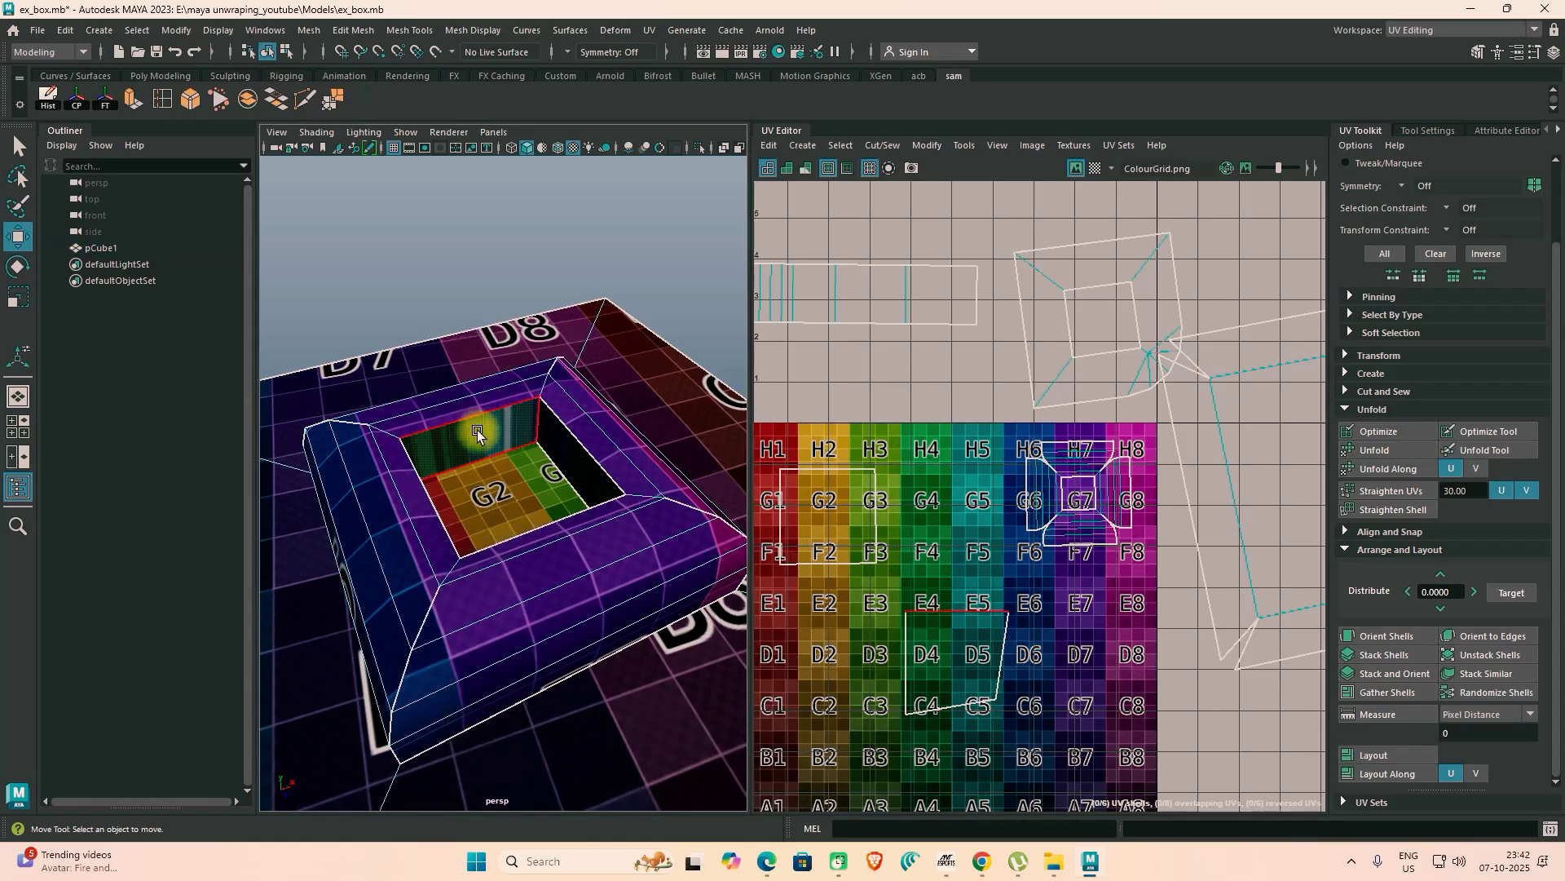
click(492, 489)
shift+click(588, 487)
alt+drag(588, 486, 447, 545)
shift+click(472, 476)
alt+drag(473, 476, 326, 381)
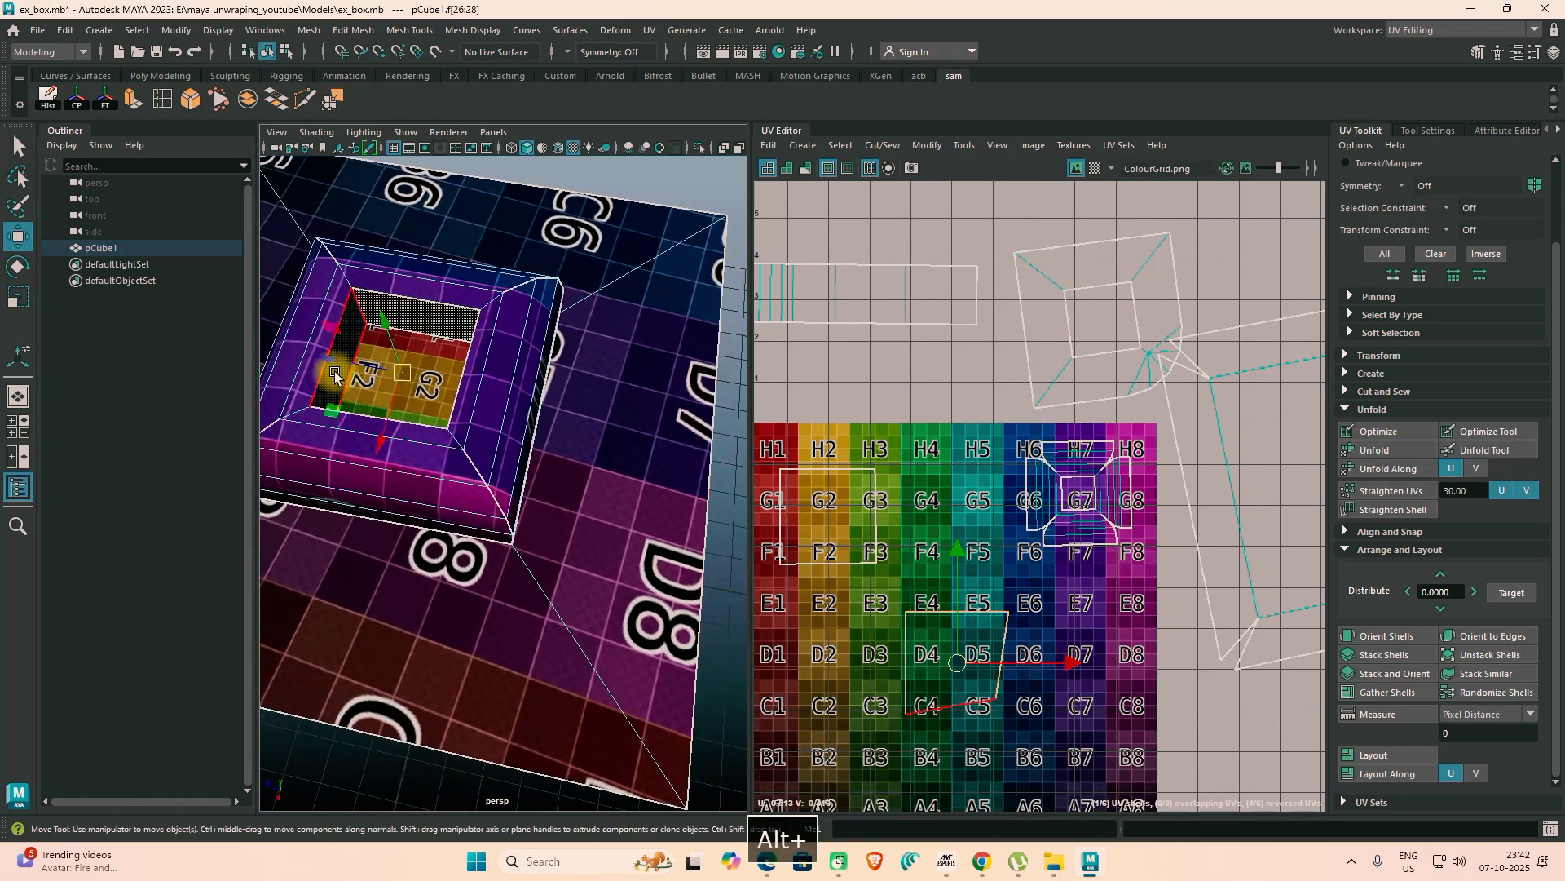
shift+click(355, 341)
Step: Shift the recess wall shell slightly within the colour grid and unfold it
mouse_move(956, 661)
mouse_down()
mouse_move(1053, 662)
mouse_move(953, 662)
mouse_move(972, 666)
mouse_up()
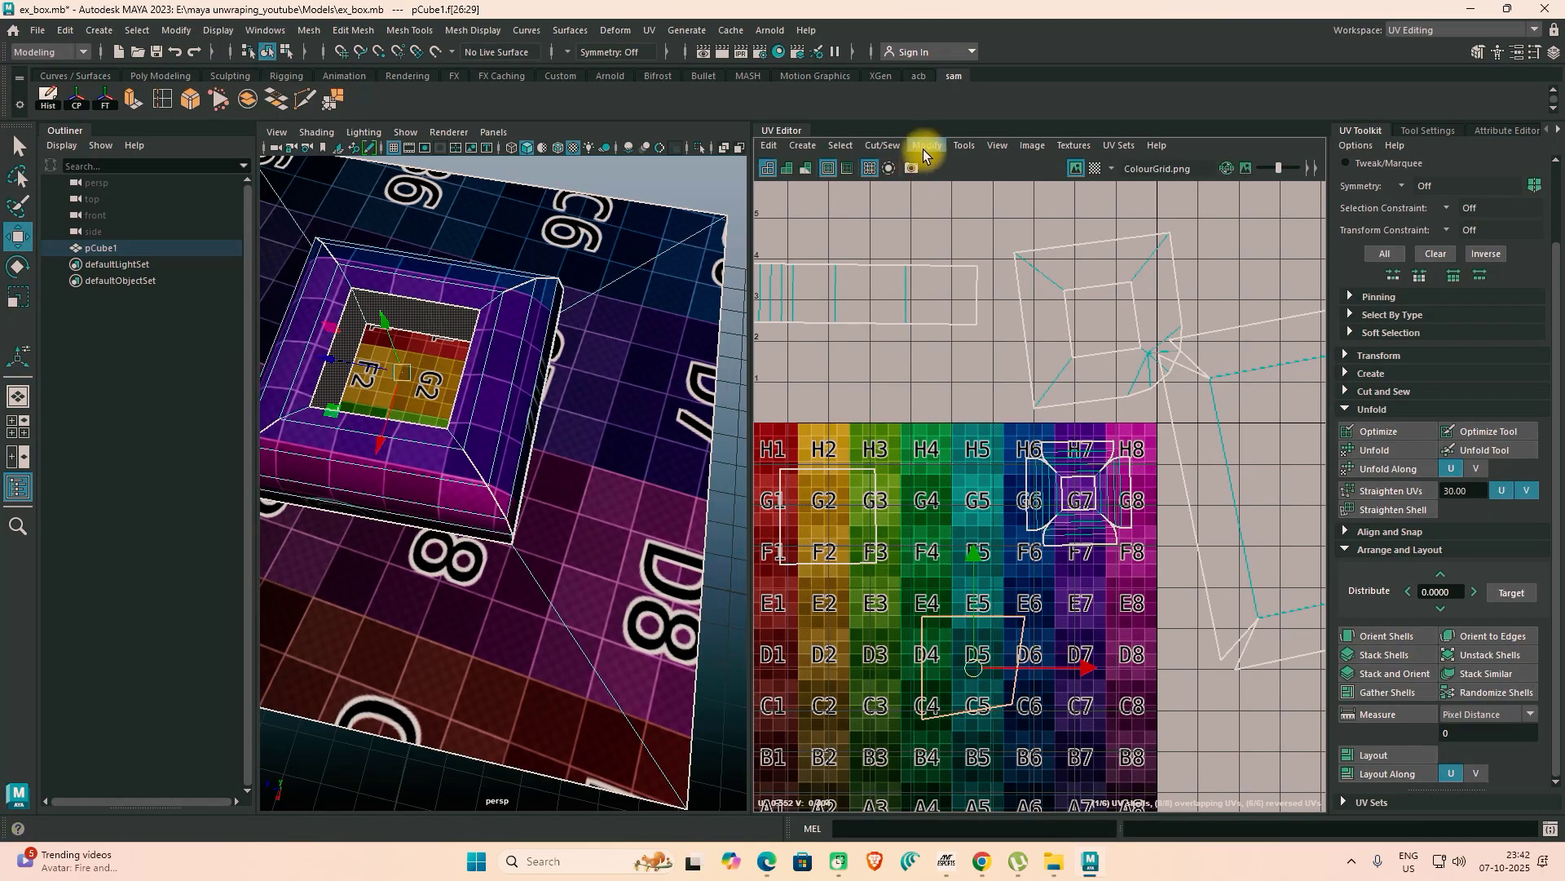
click(923, 149)
click(944, 651)
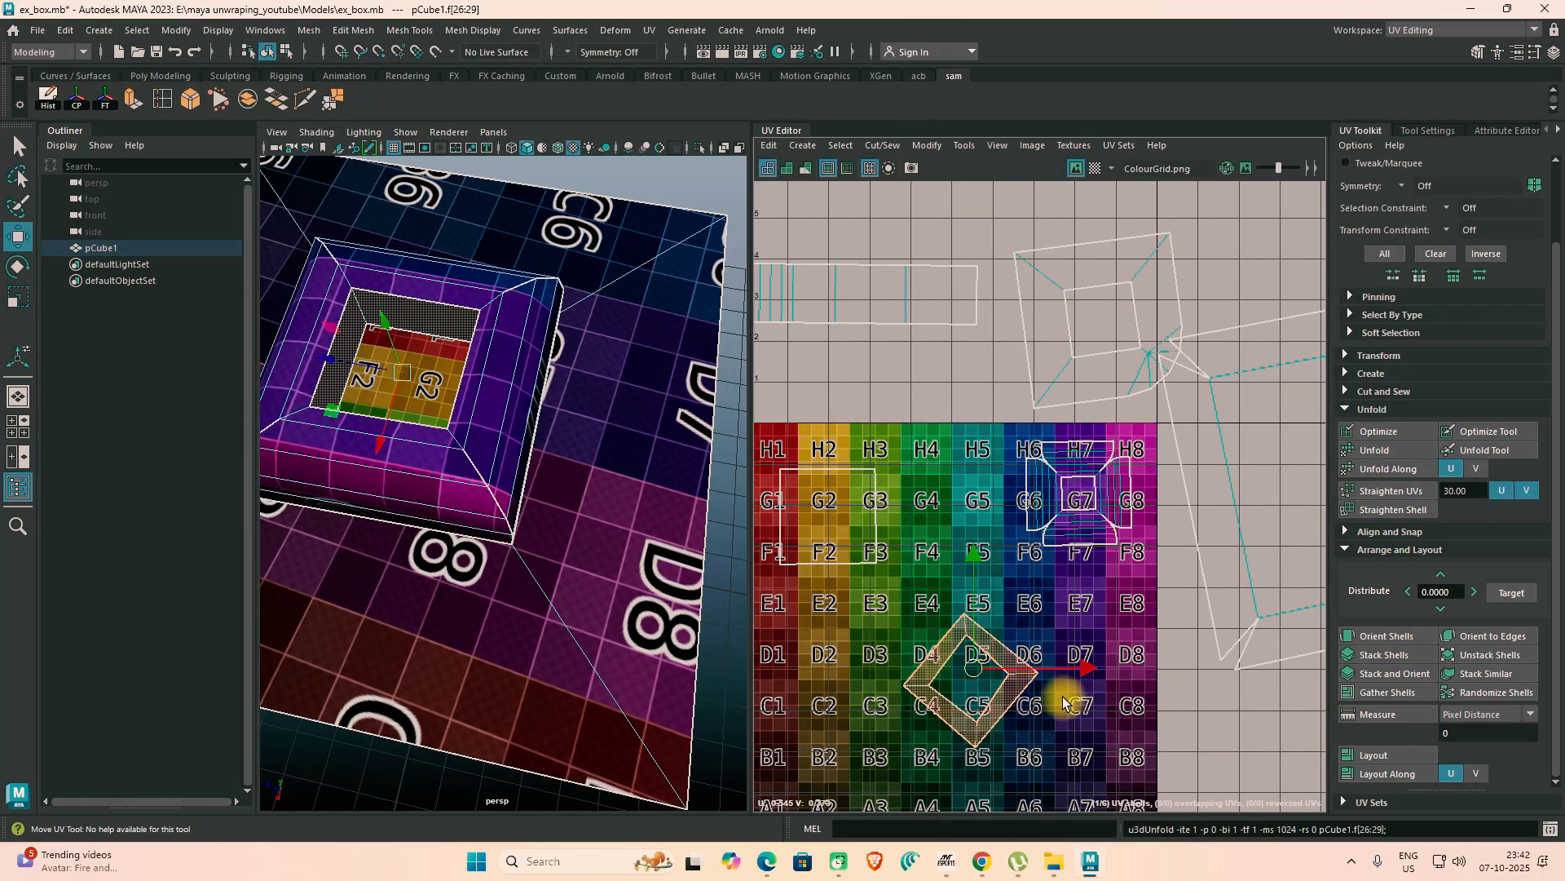
scroll(1064, 701, down, 3)
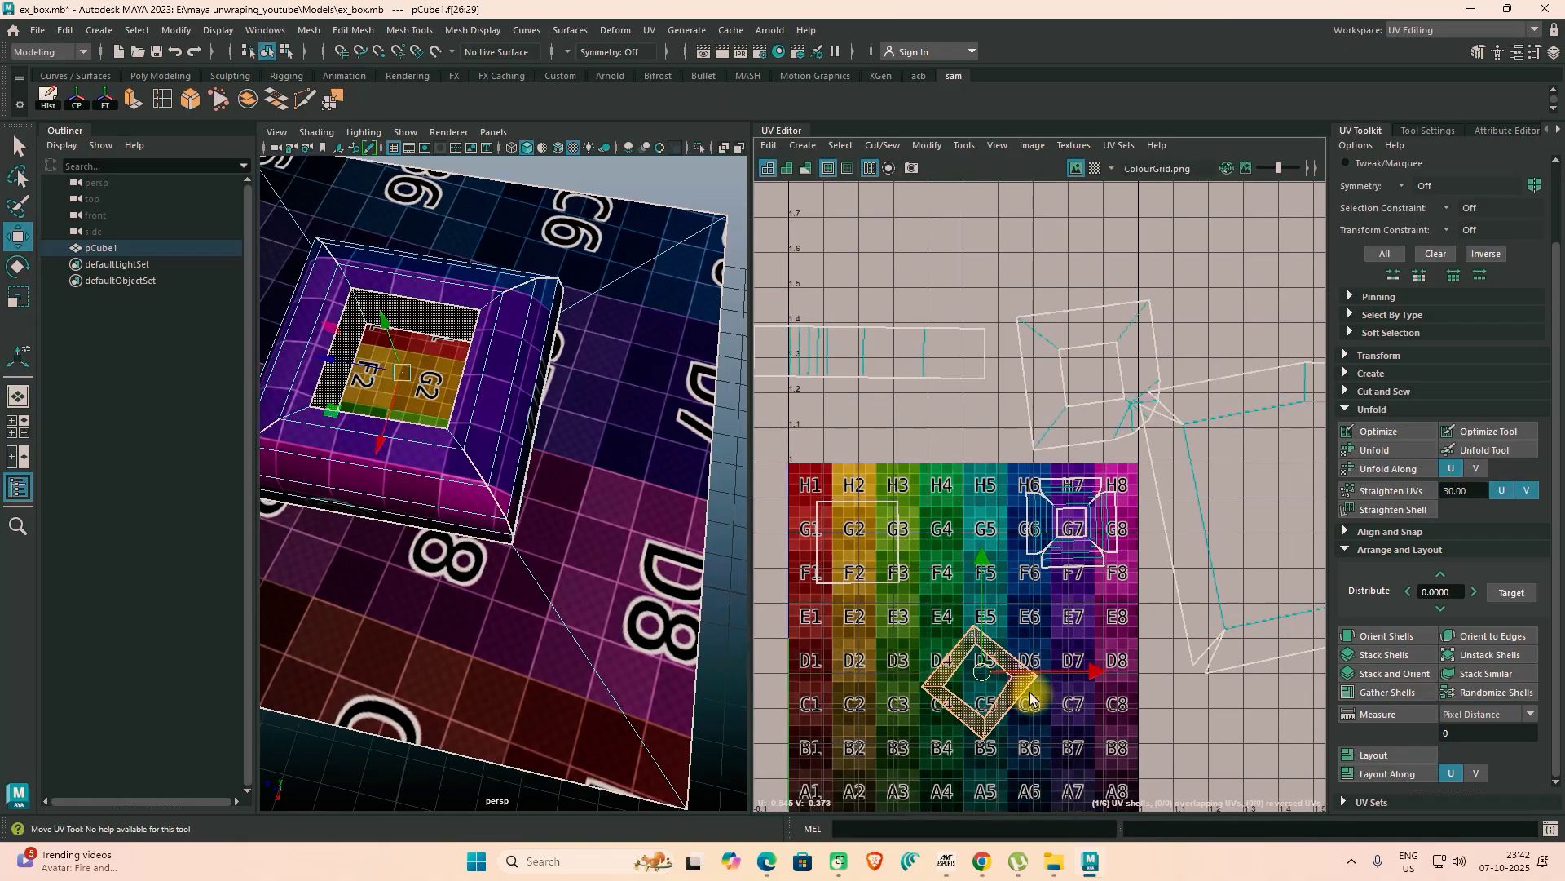
click(898, 580)
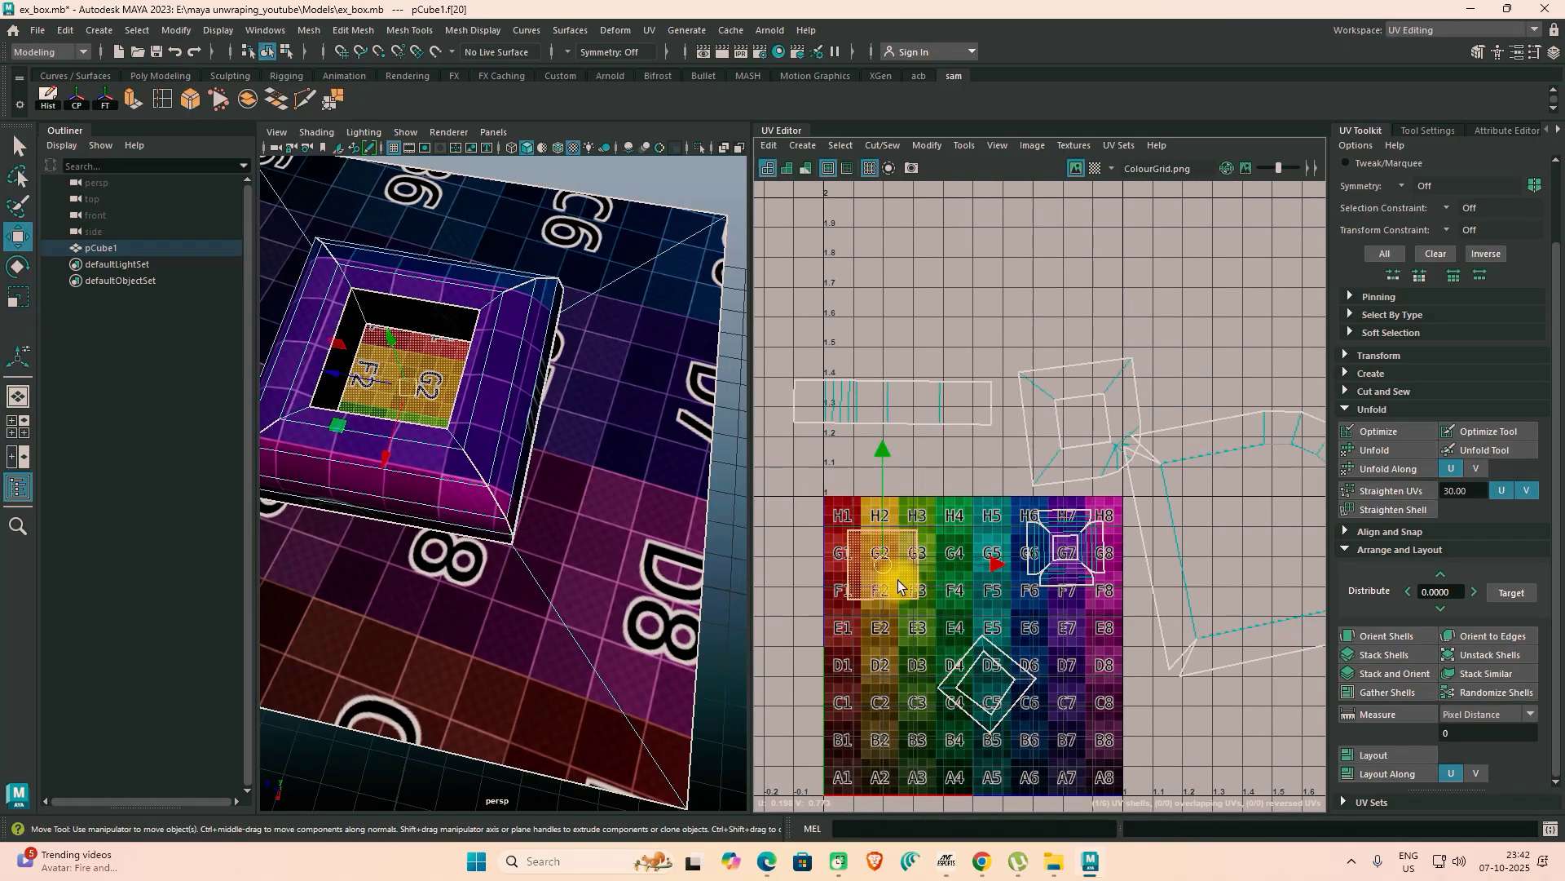
scroll(897, 579, down, 3)
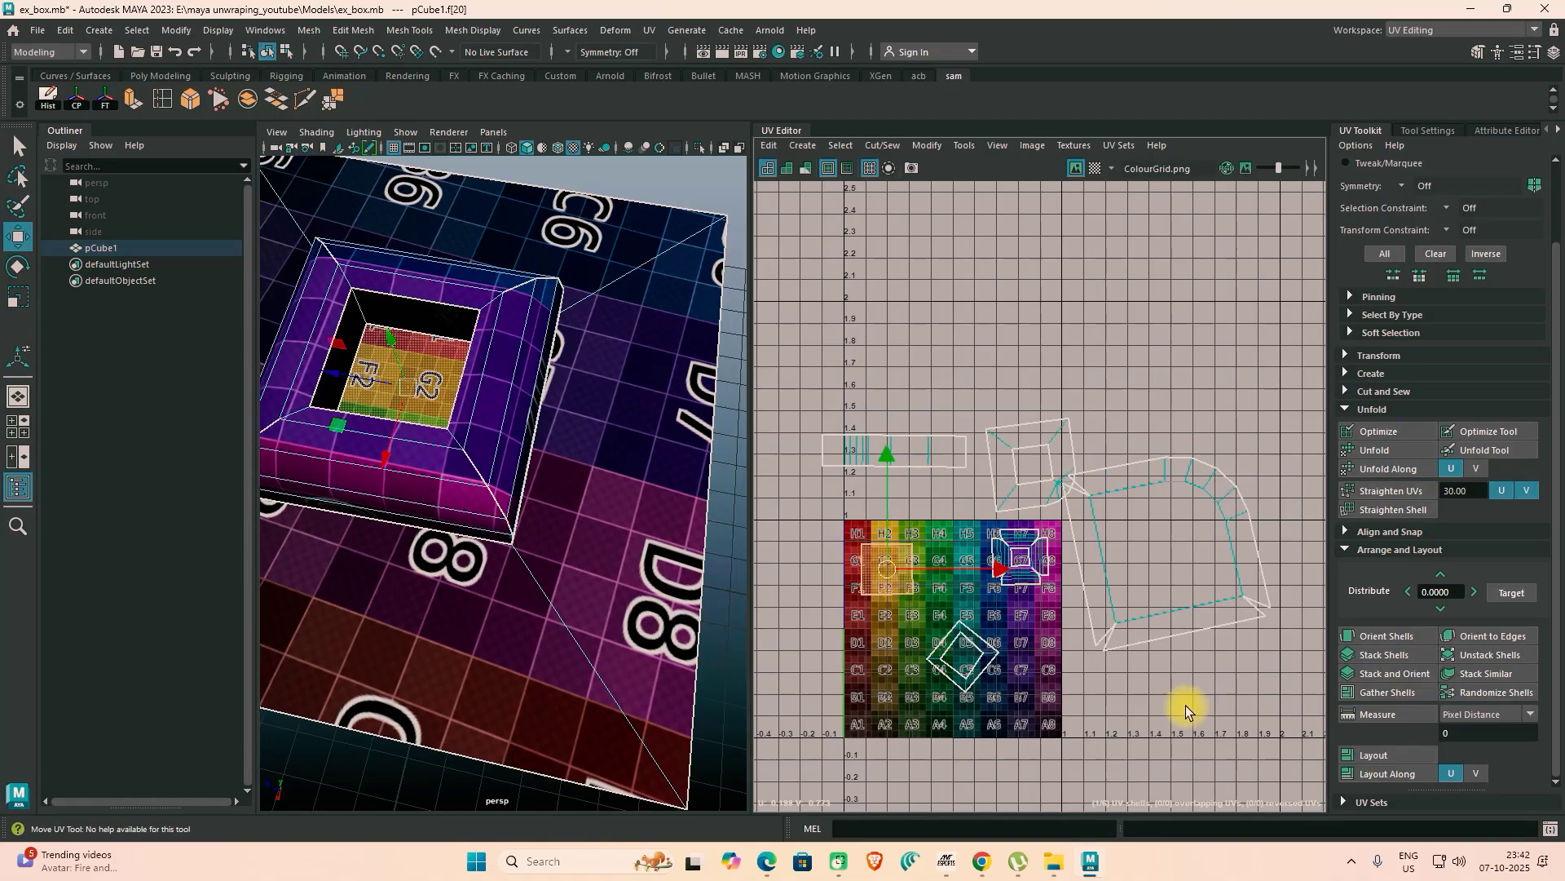
alt+middle_drag(1185, 706, 1198, 688)
alt+drag(419, 569, 507, 525)
key(super)
scroll(506, 527, down, 3)
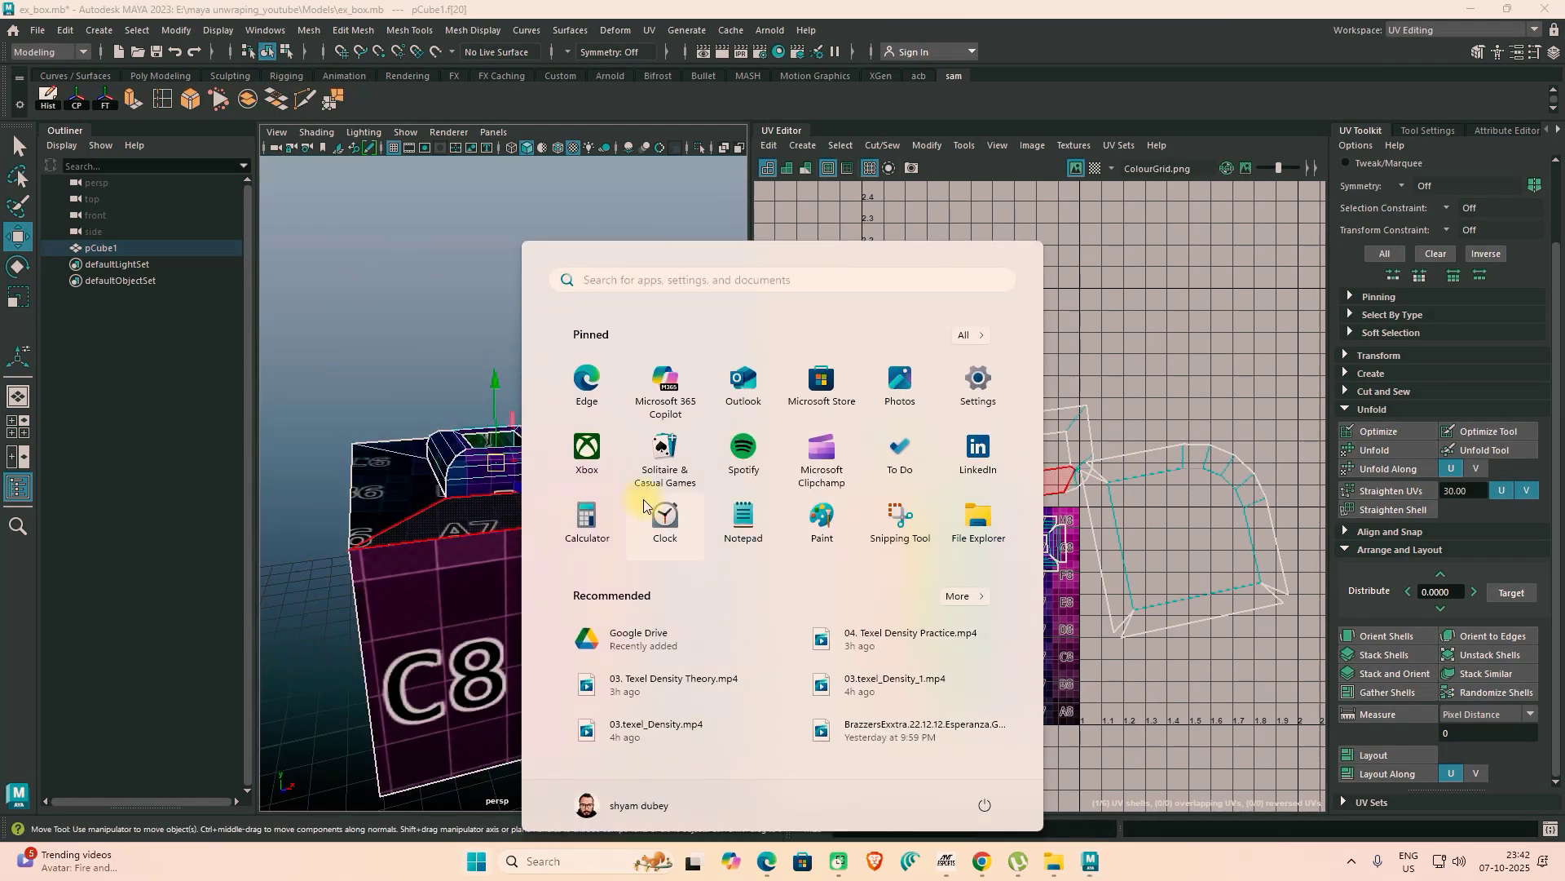
key(super)
alt+drag(482, 682, 547, 662)
Step: Switch to UV shell selection, select all shells and lay them out automatically inside the 0–1 UV tile
right_click(883, 445)
right_drag(882, 445, 803, 419)
drag(792, 299, 1198, 725)
drag(1299, 750, 1299, 750)
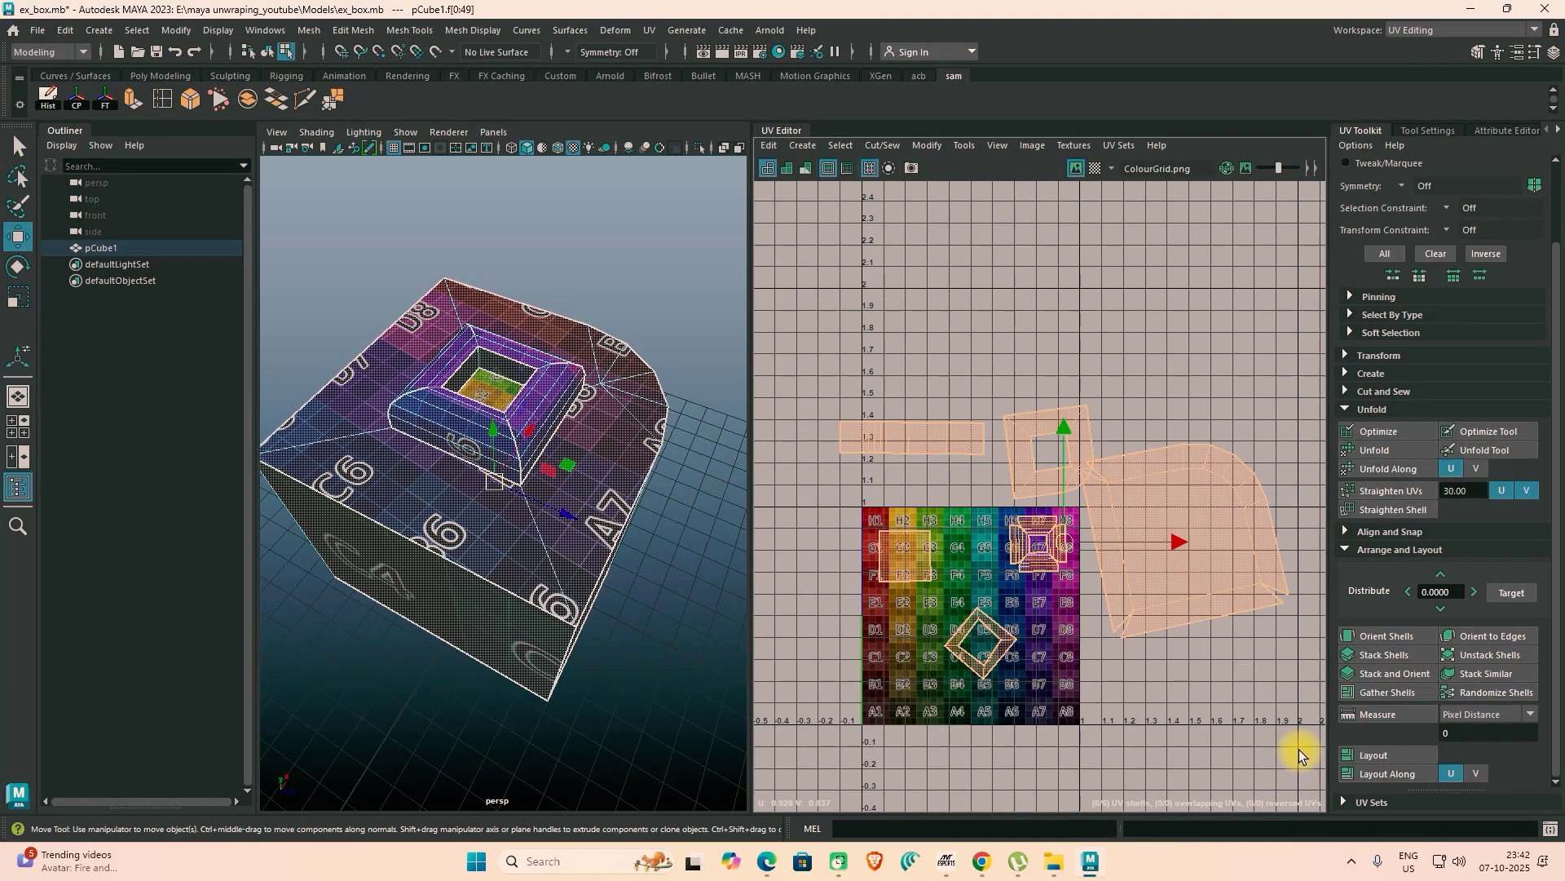
click(1391, 750)
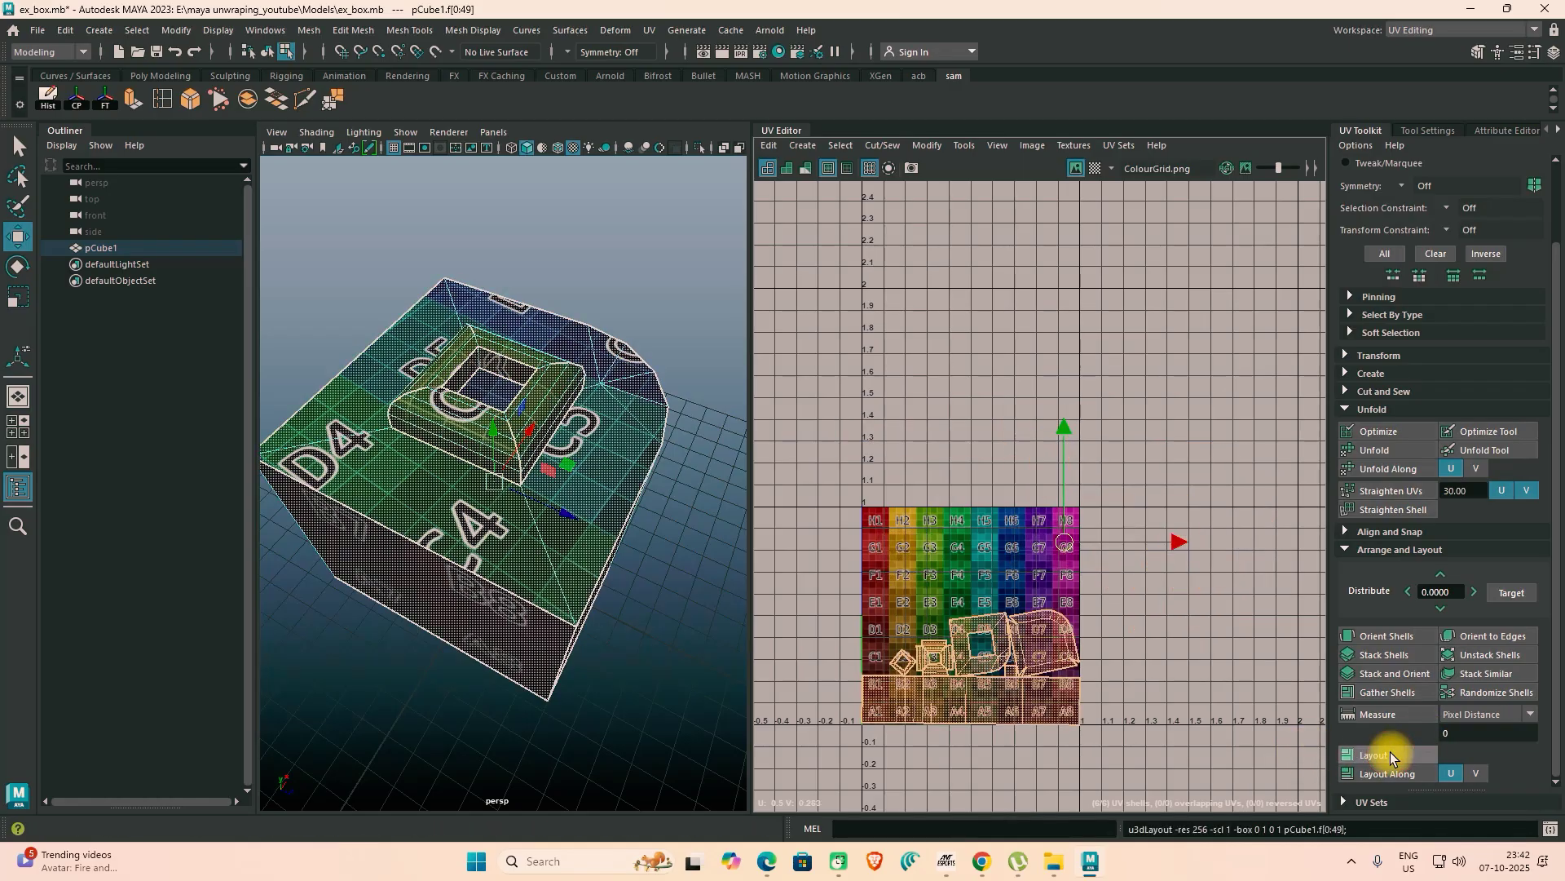
click(1148, 602)
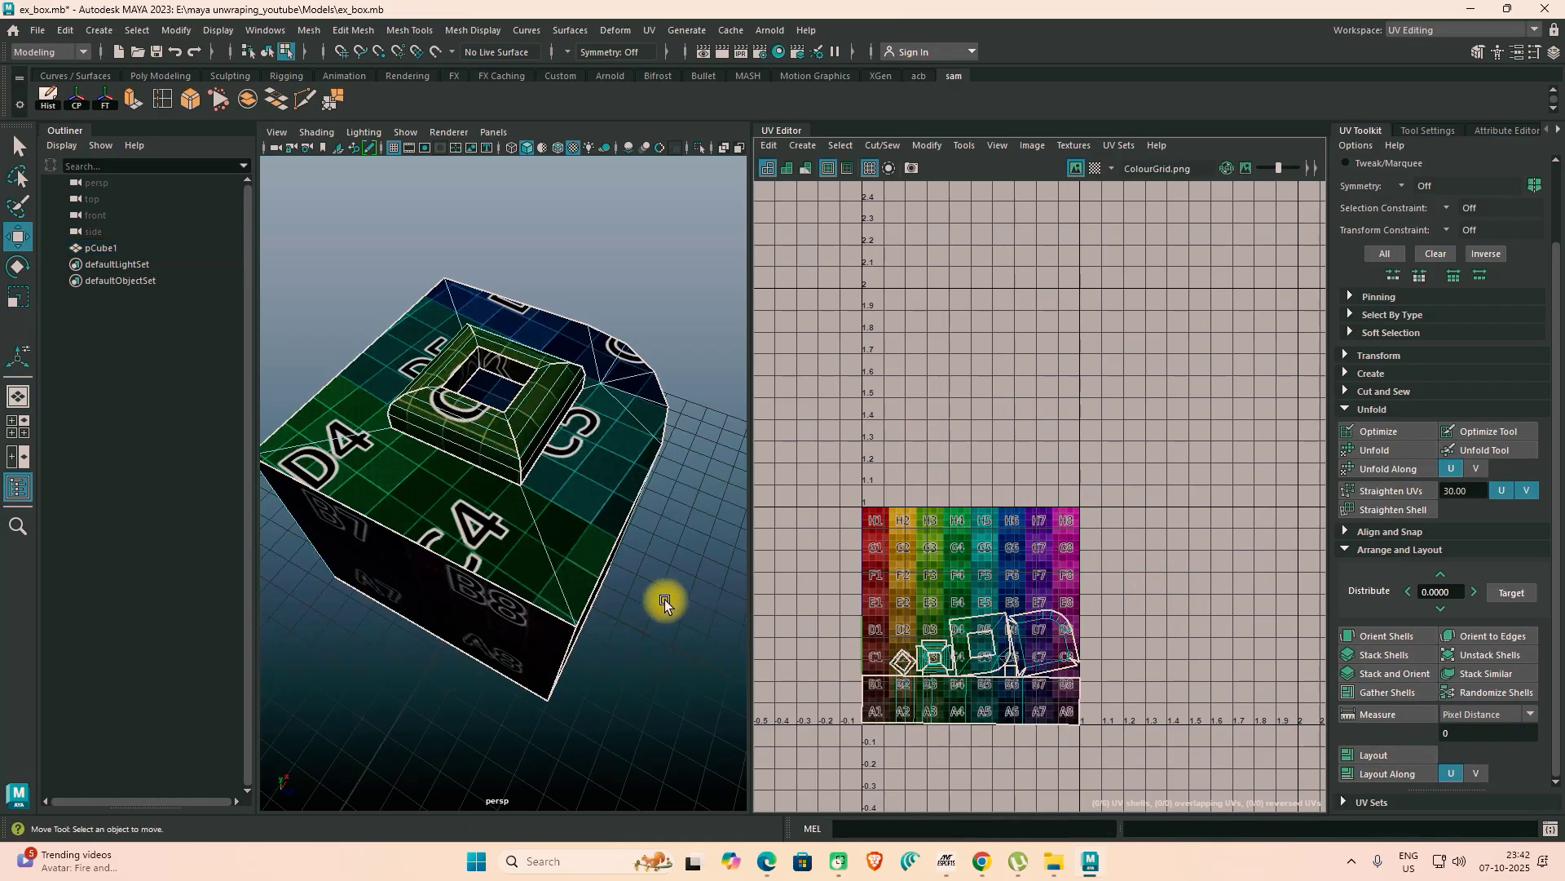
Step: Select the recess's four inner wall faces on the model and move their shell up between cells F2 and E2
right_drag(573, 375, 636, 339)
click(646, 336)
alt+drag(652, 623, 595, 517)
alt+right_drag(594, 511, 717, 534)
alt+drag(595, 533, 556, 398)
click(550, 388)
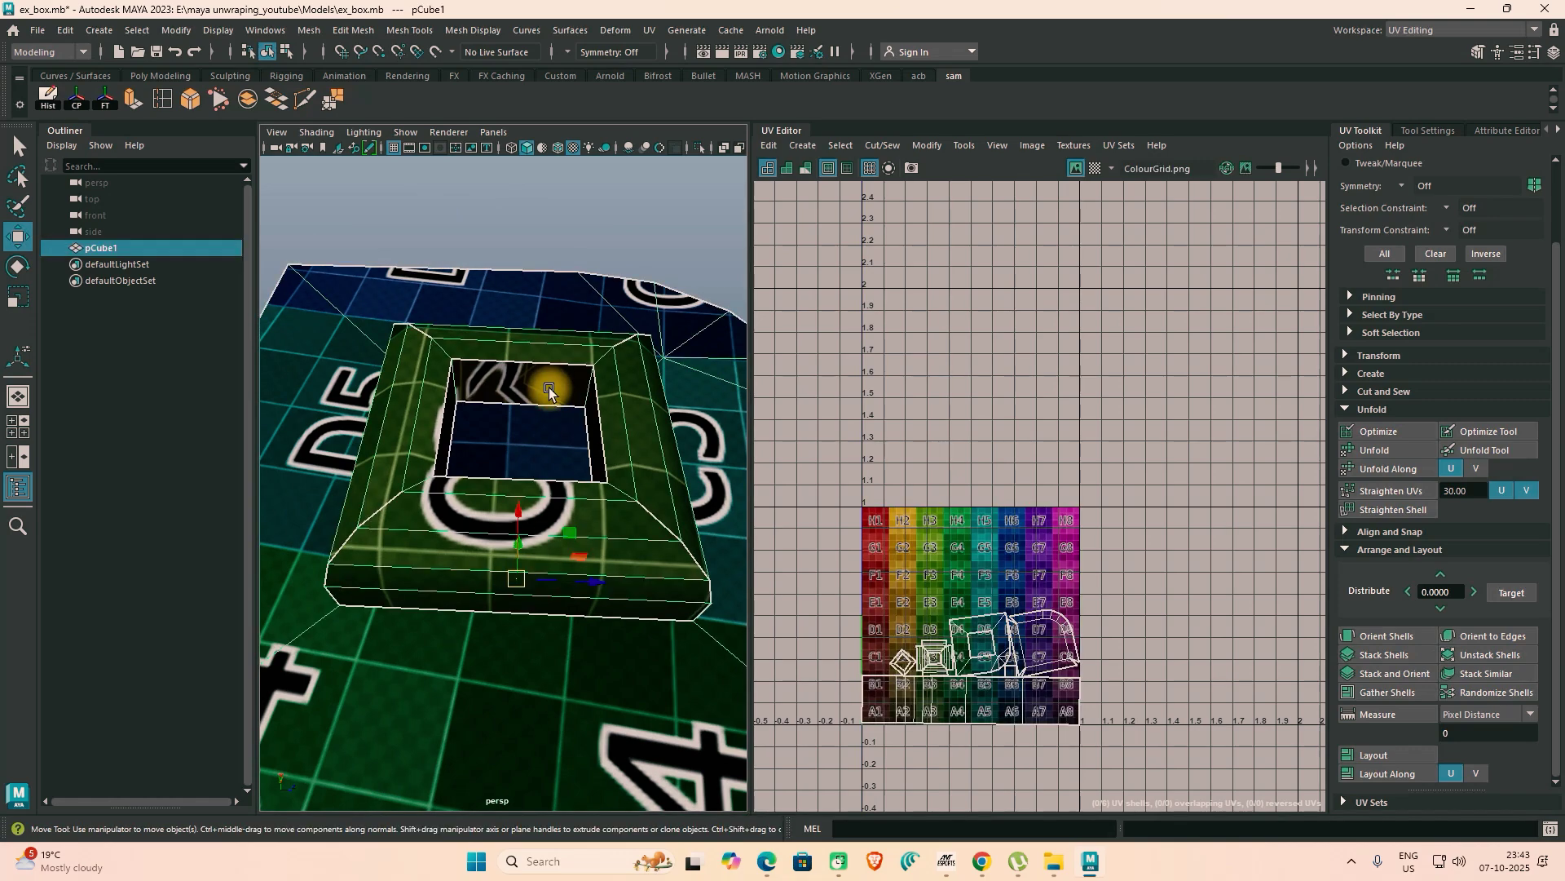
right_click(549, 388)
click(546, 406)
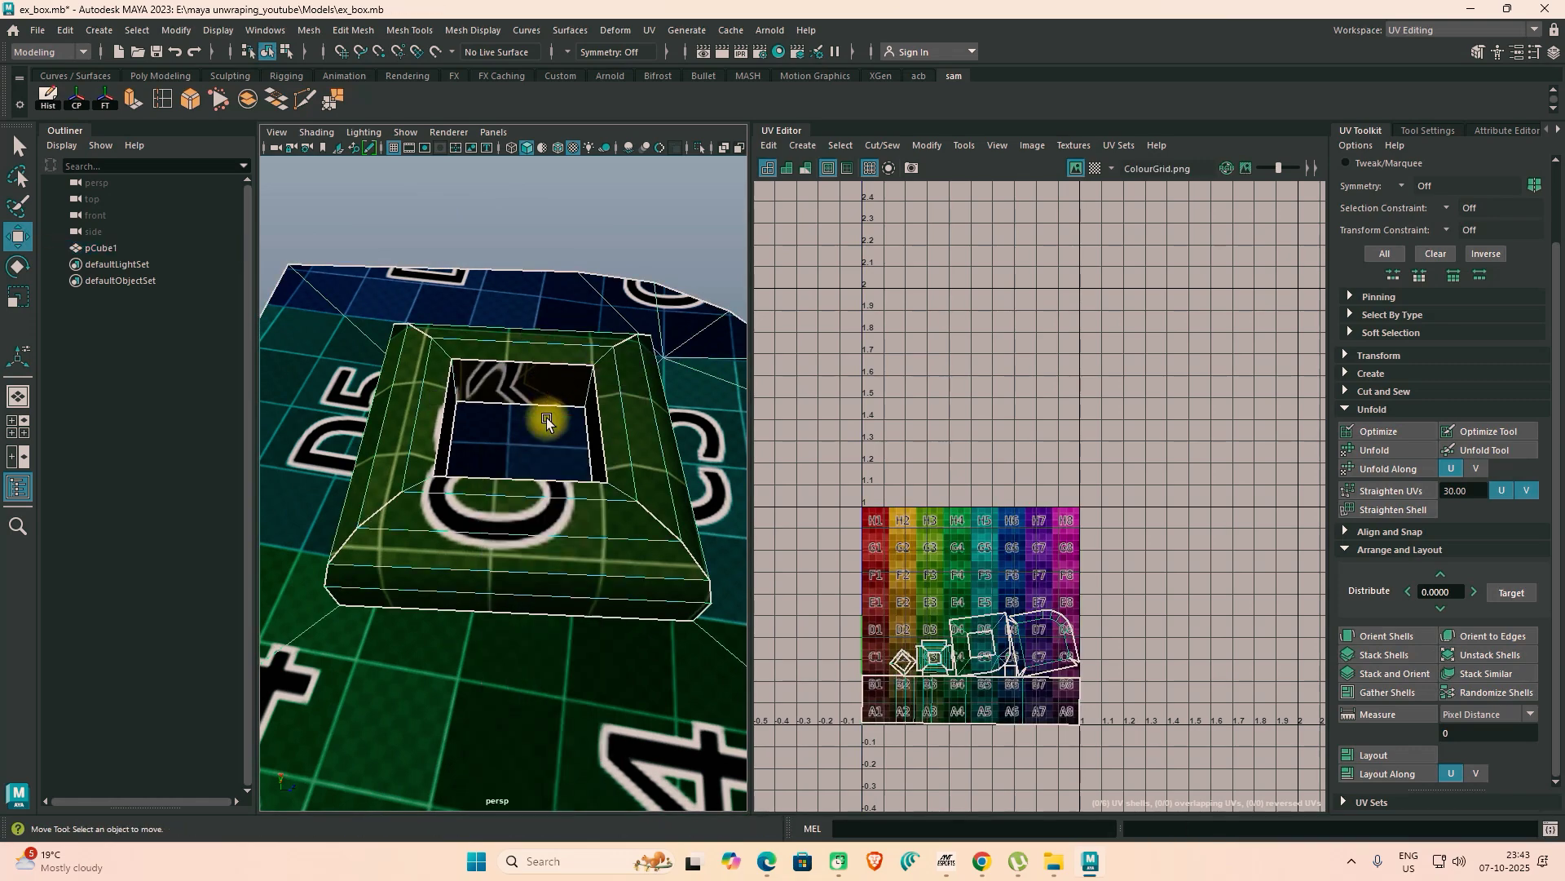
click(554, 411)
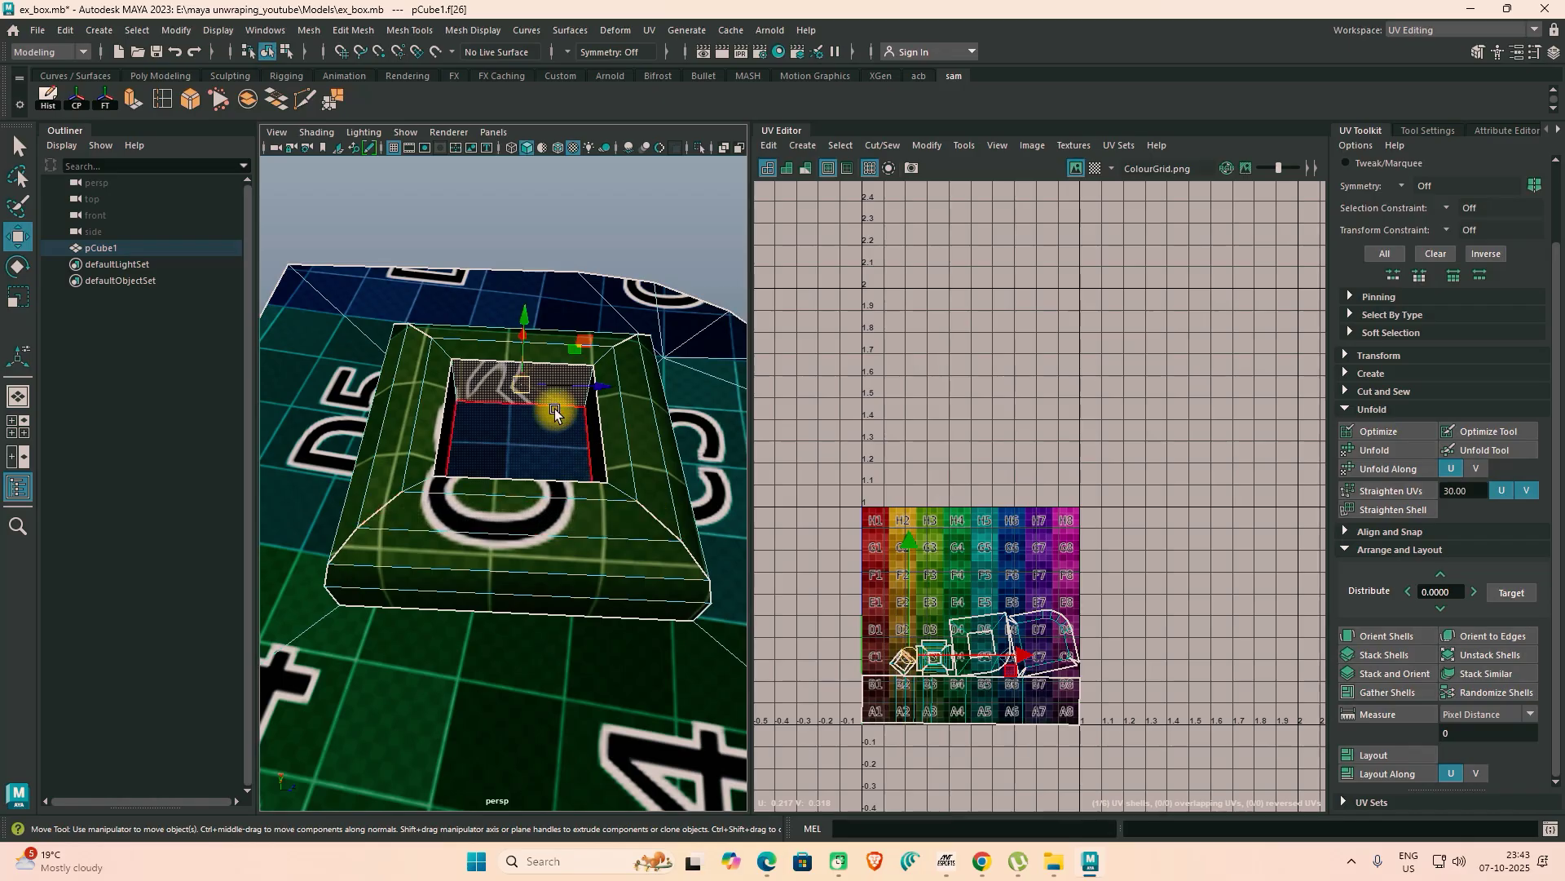
shift+double_click(444, 424)
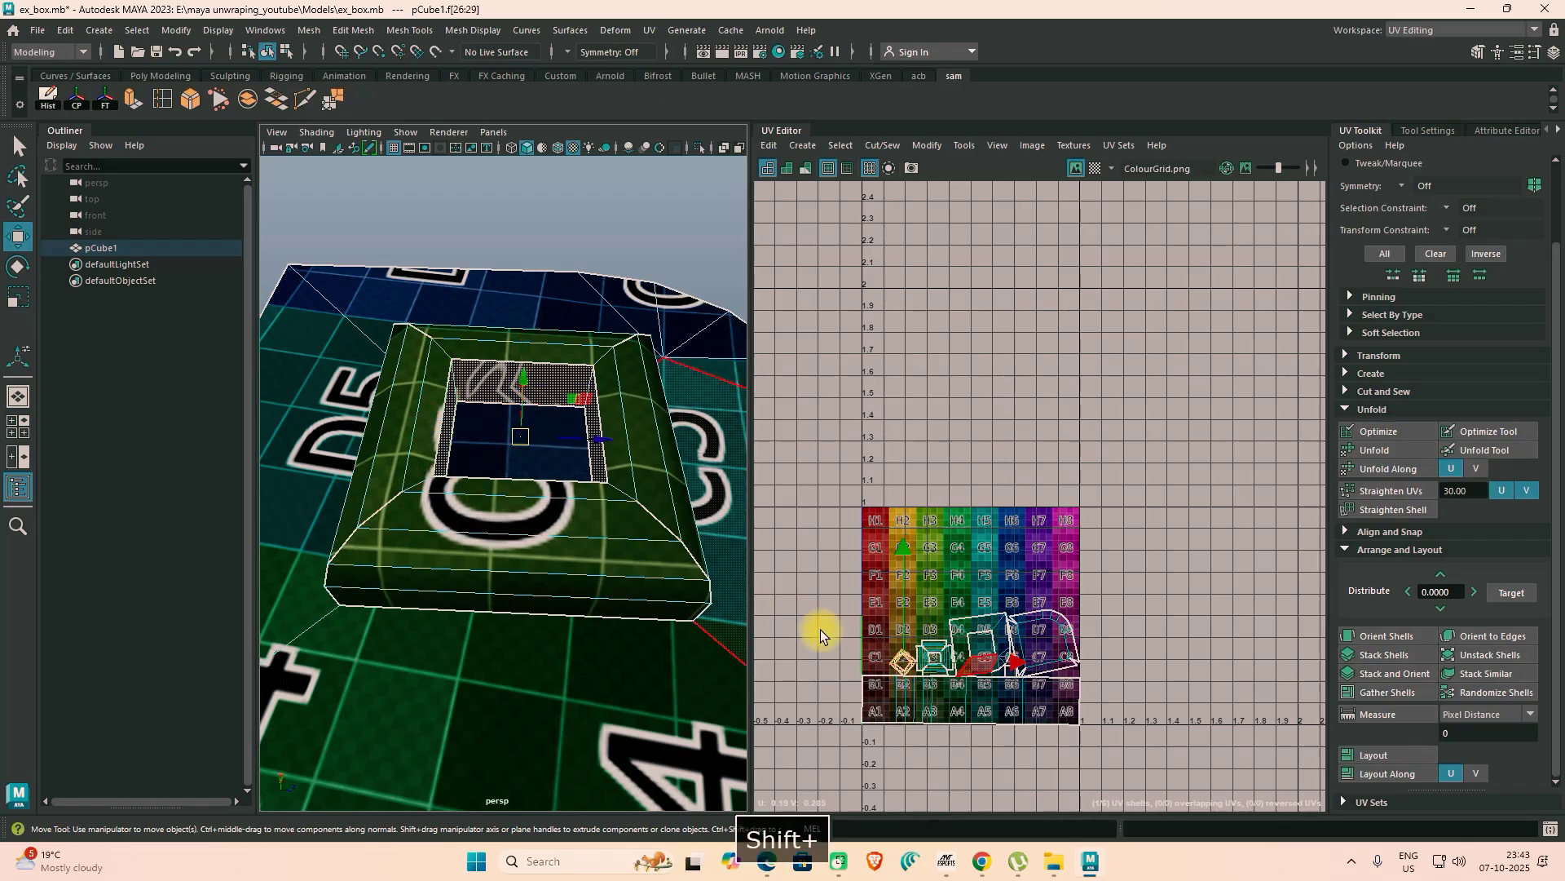
drag(910, 669, 910, 587)
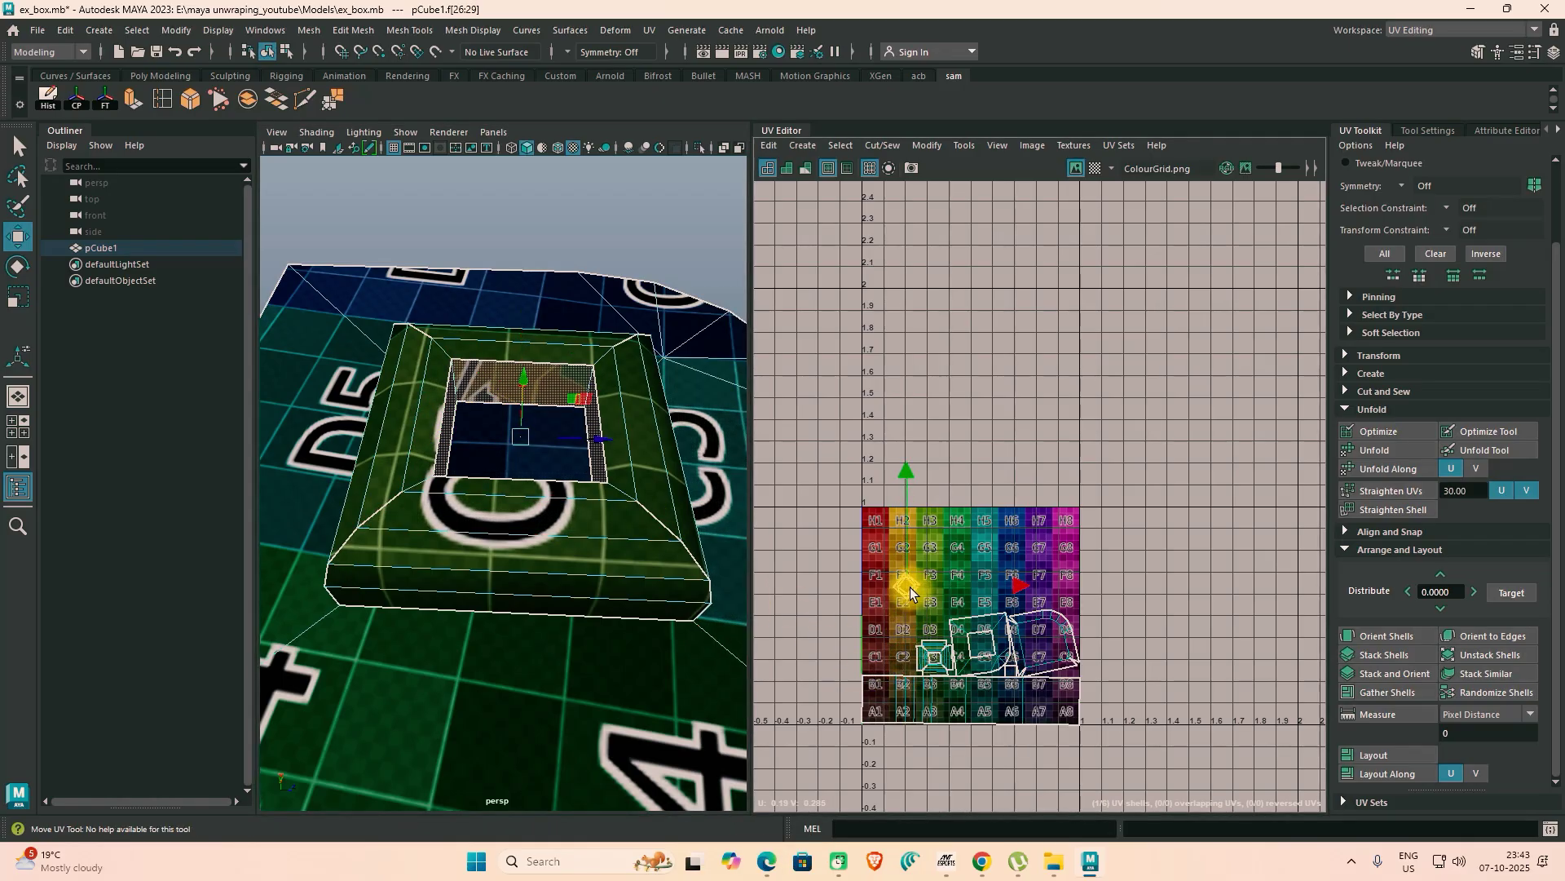
Step: Select the short corner edge of the recess wall shell below F2 and cut its UVs
scroll(910, 587, up, 8)
scroll(909, 593, up, 4)
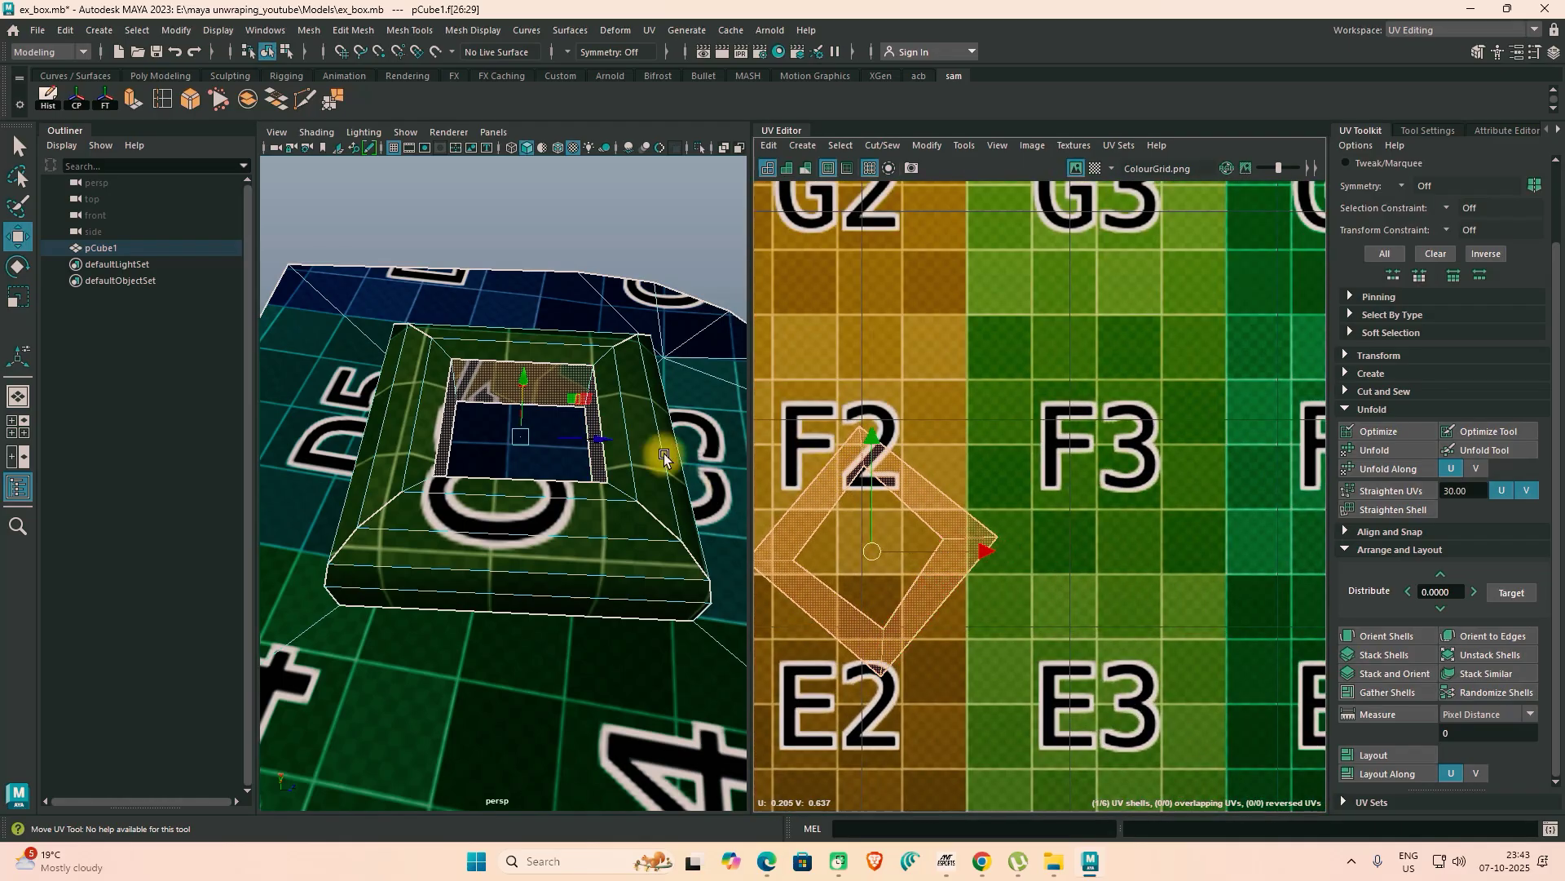
alt+middle_drag(942, 544, 980, 512)
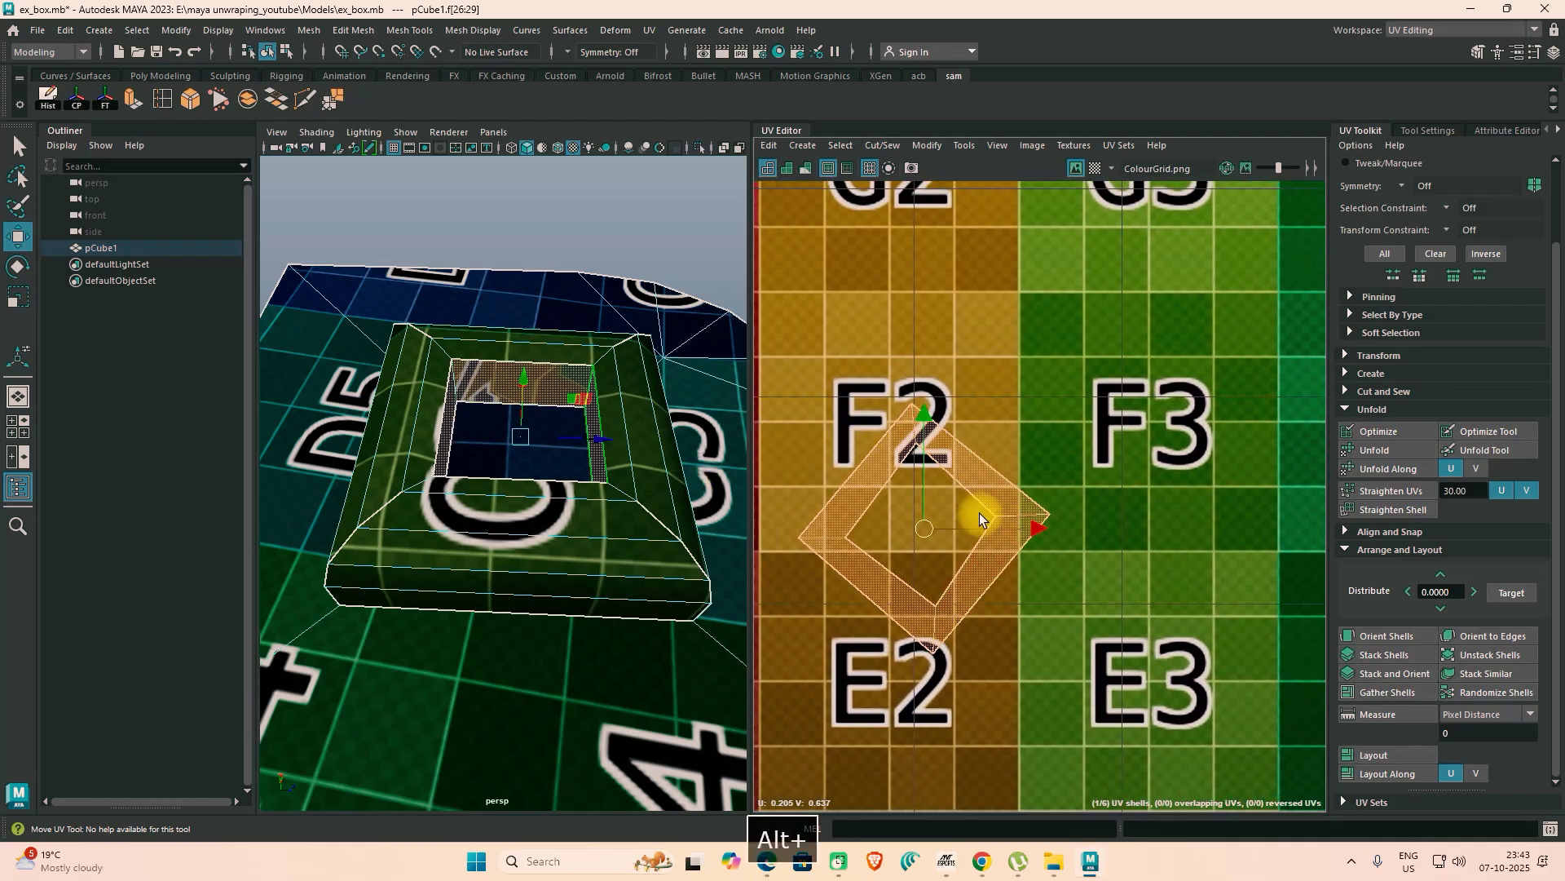
right_click(984, 489)
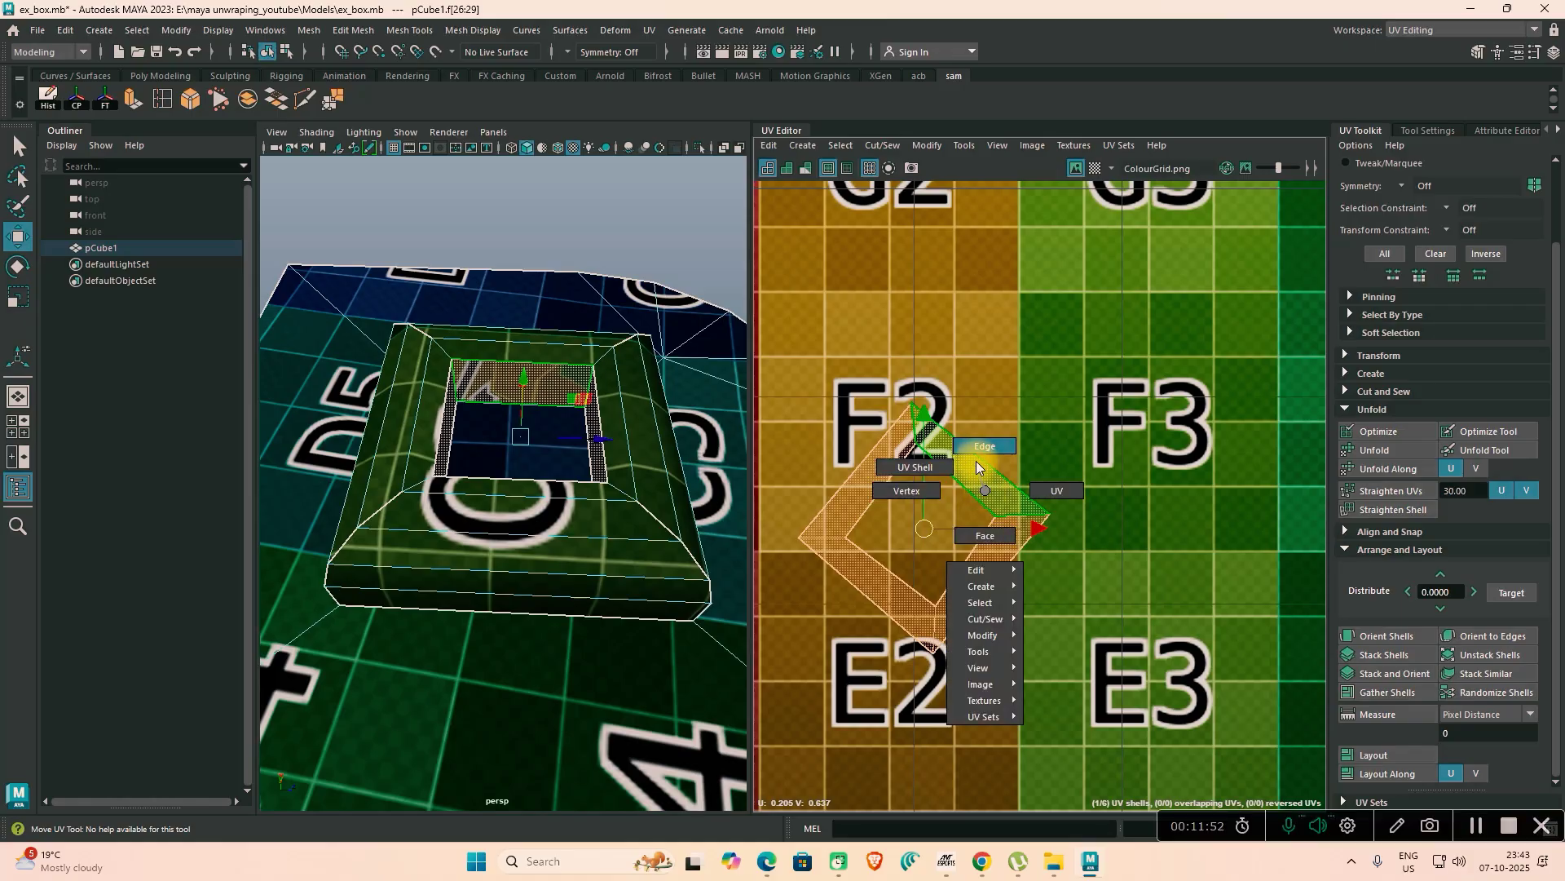
click(976, 465)
click(918, 430)
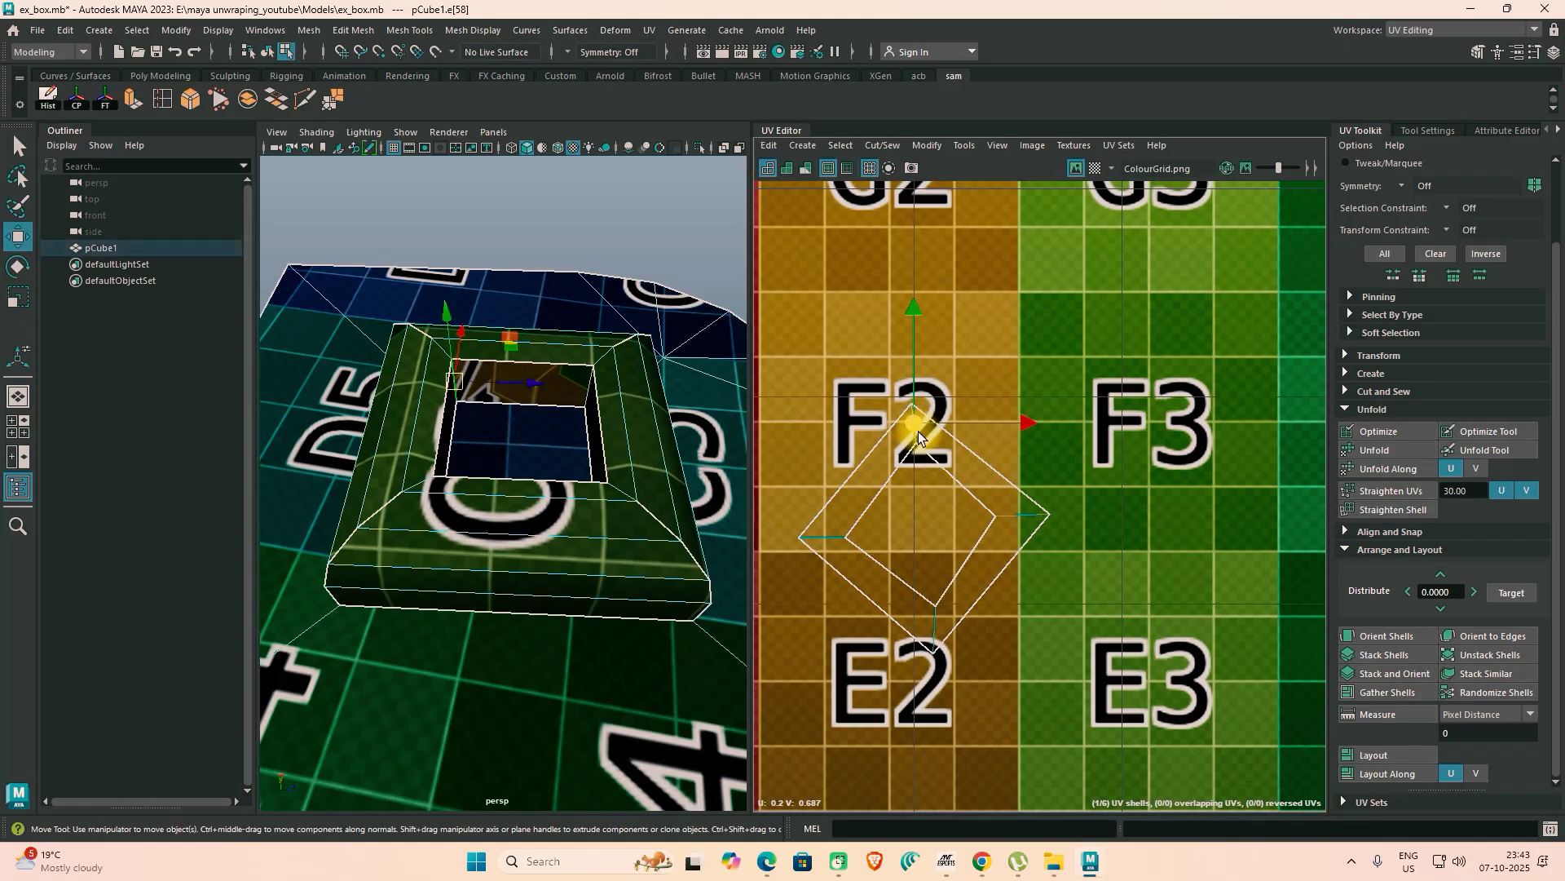
click(889, 143)
click(896, 263)
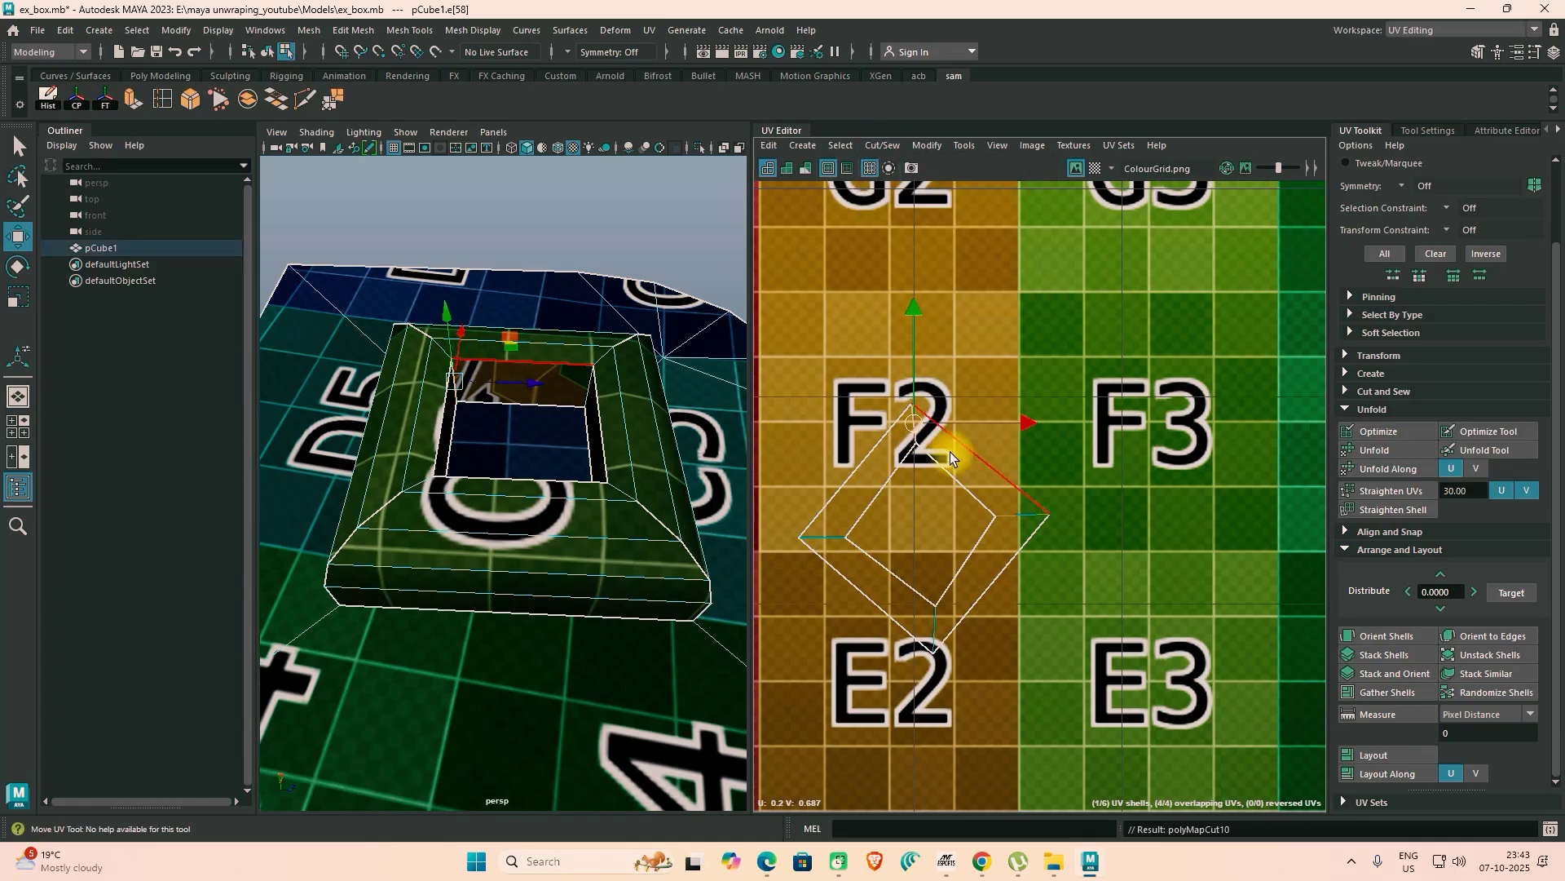
Step: Select the cut recess wall ring as a UV shell and unfold it into a strip
right_drag(967, 471, 912, 447)
click(927, 146)
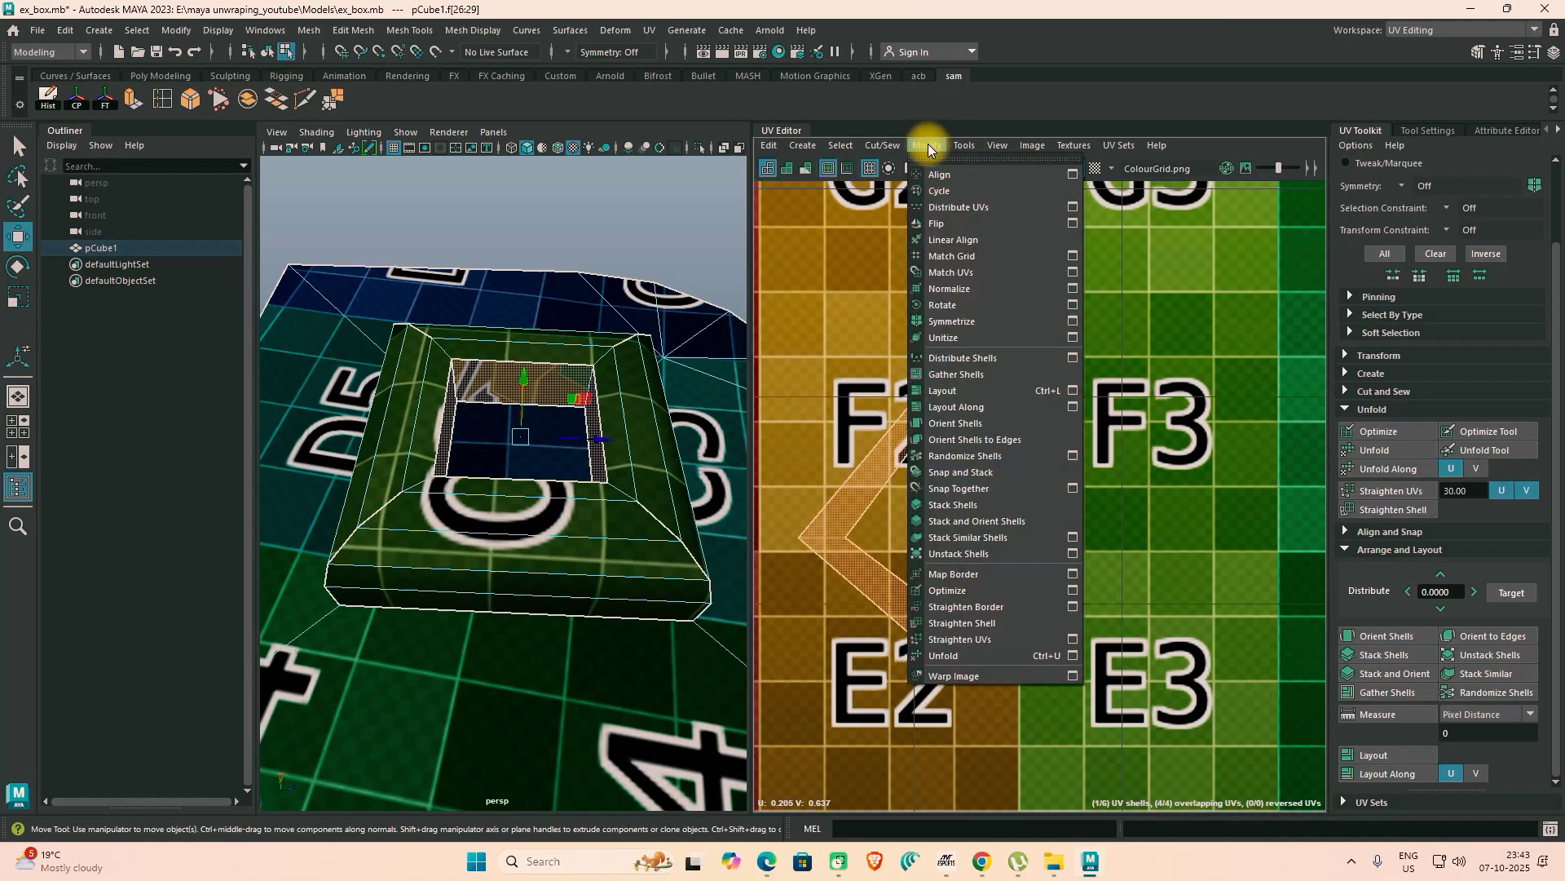
click(966, 657)
scroll(965, 644, down, 3)
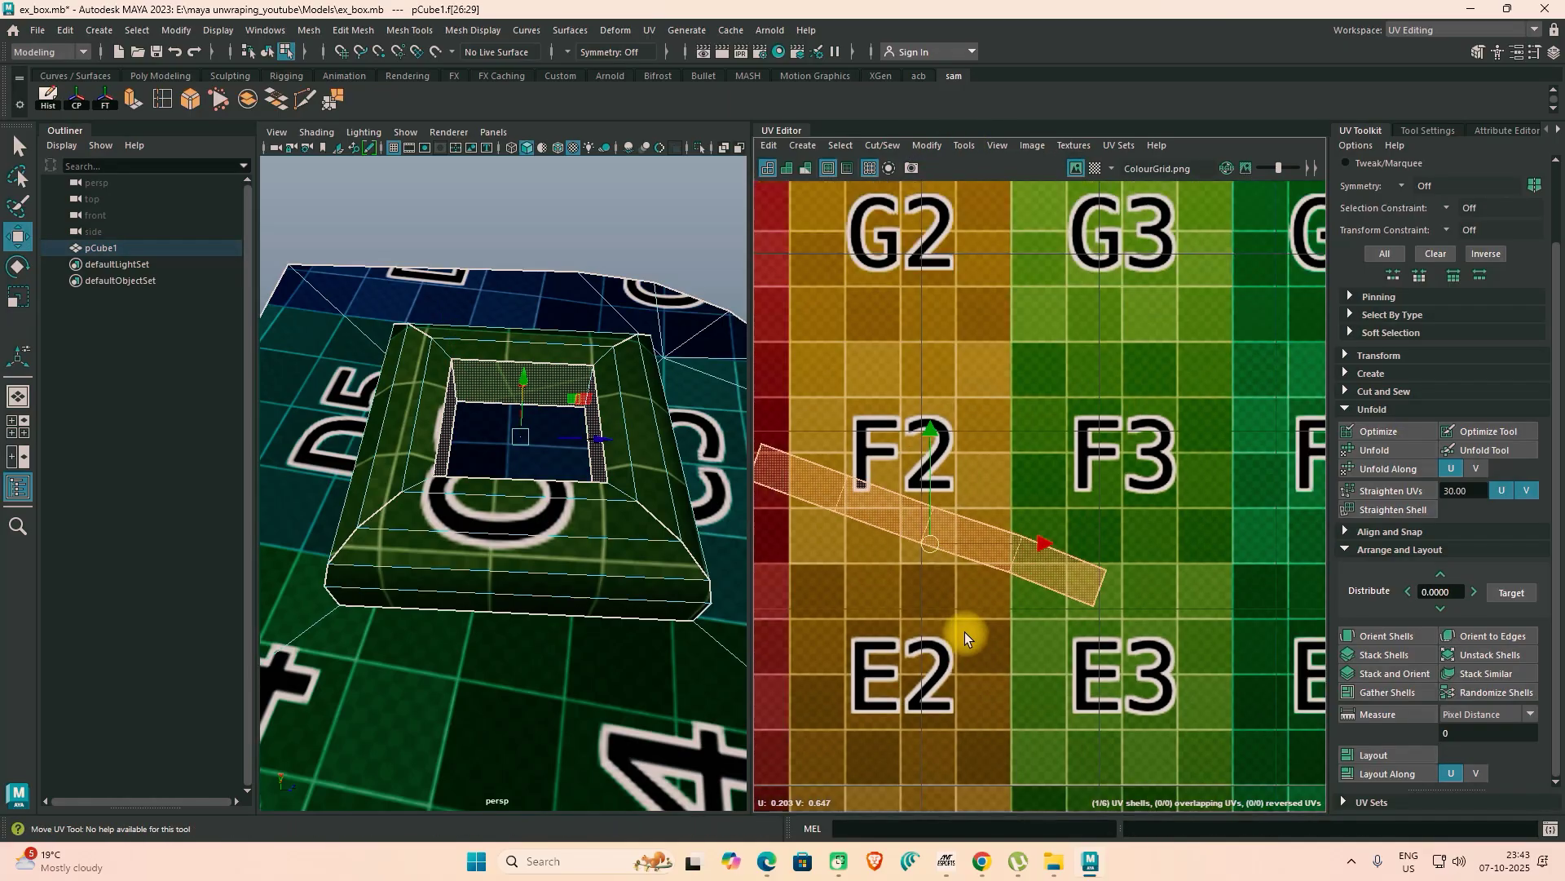
Step: Move the recess wall strip across cells F2 and F3, rotate it to nearly horizontal and straighten its UVs
drag(936, 552, 1000, 514)
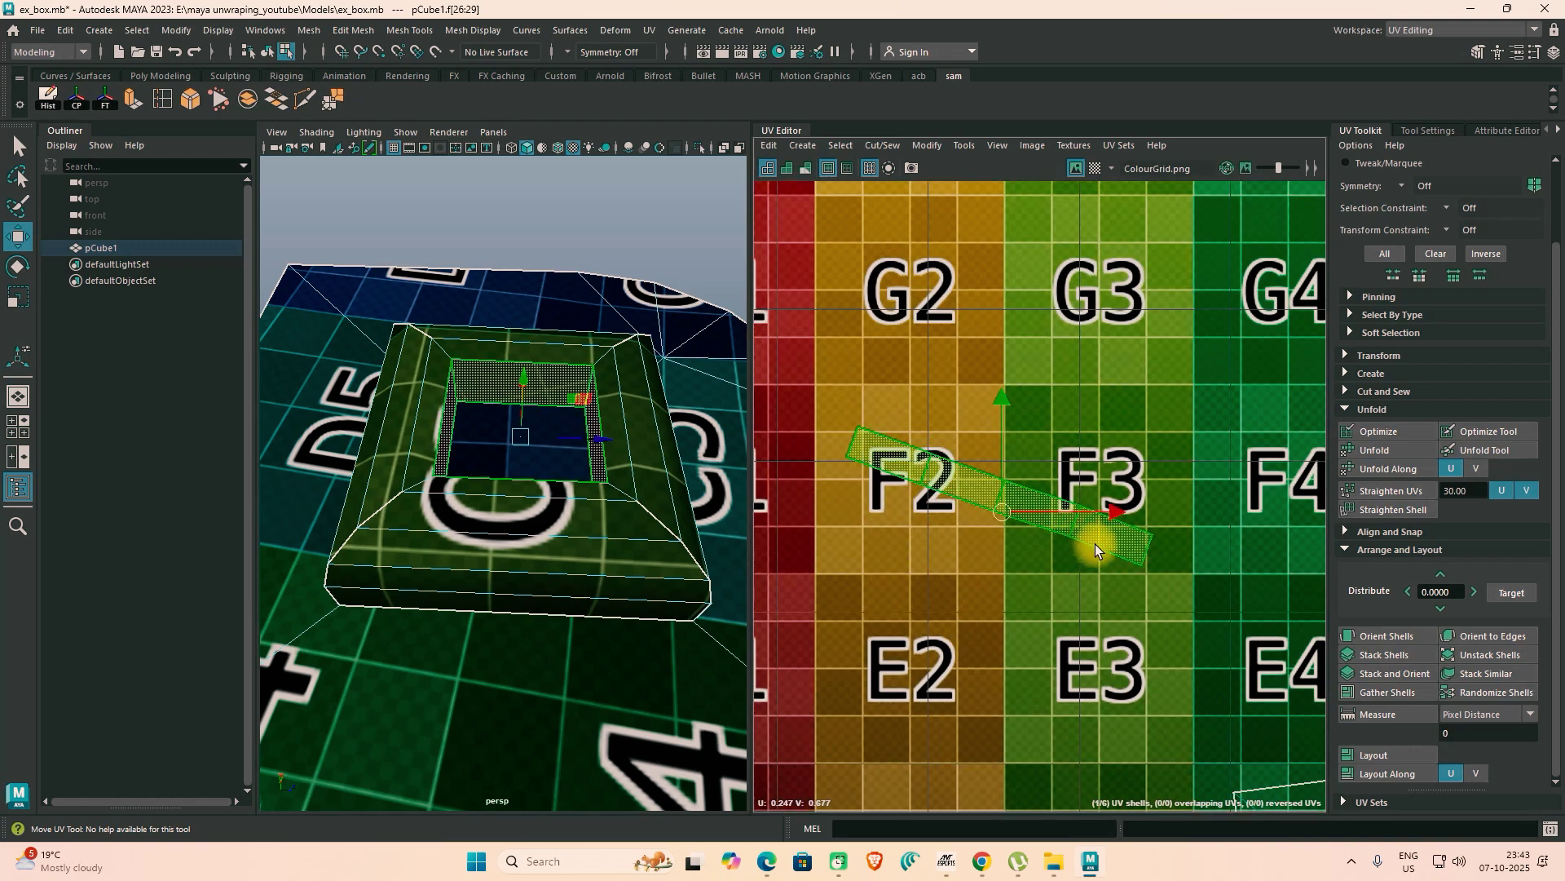
key(e)
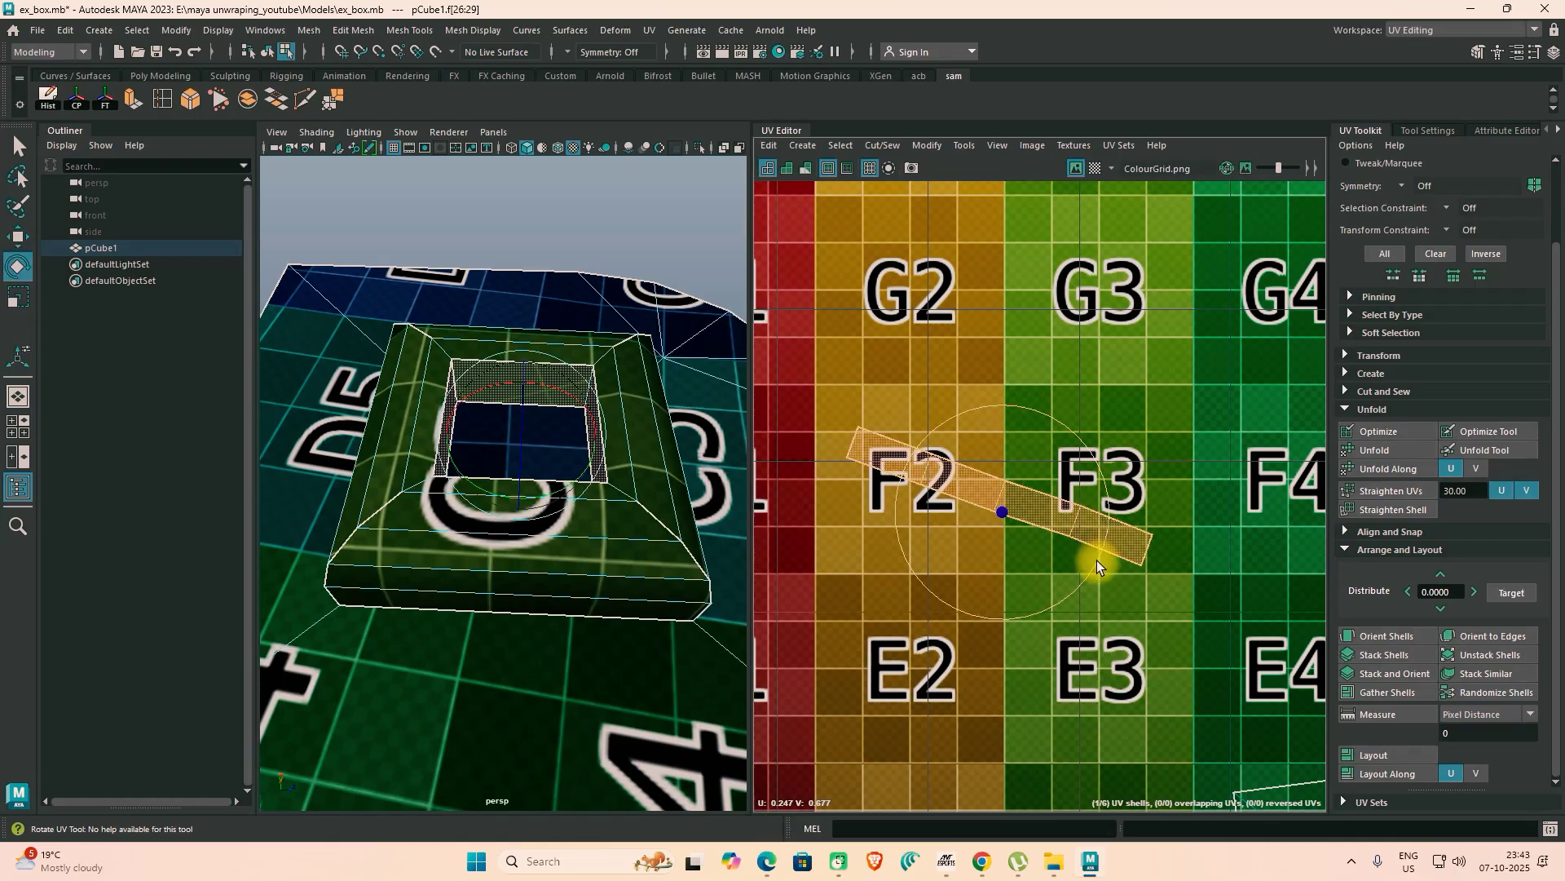
key(j)
drag(1102, 560, 1133, 525)
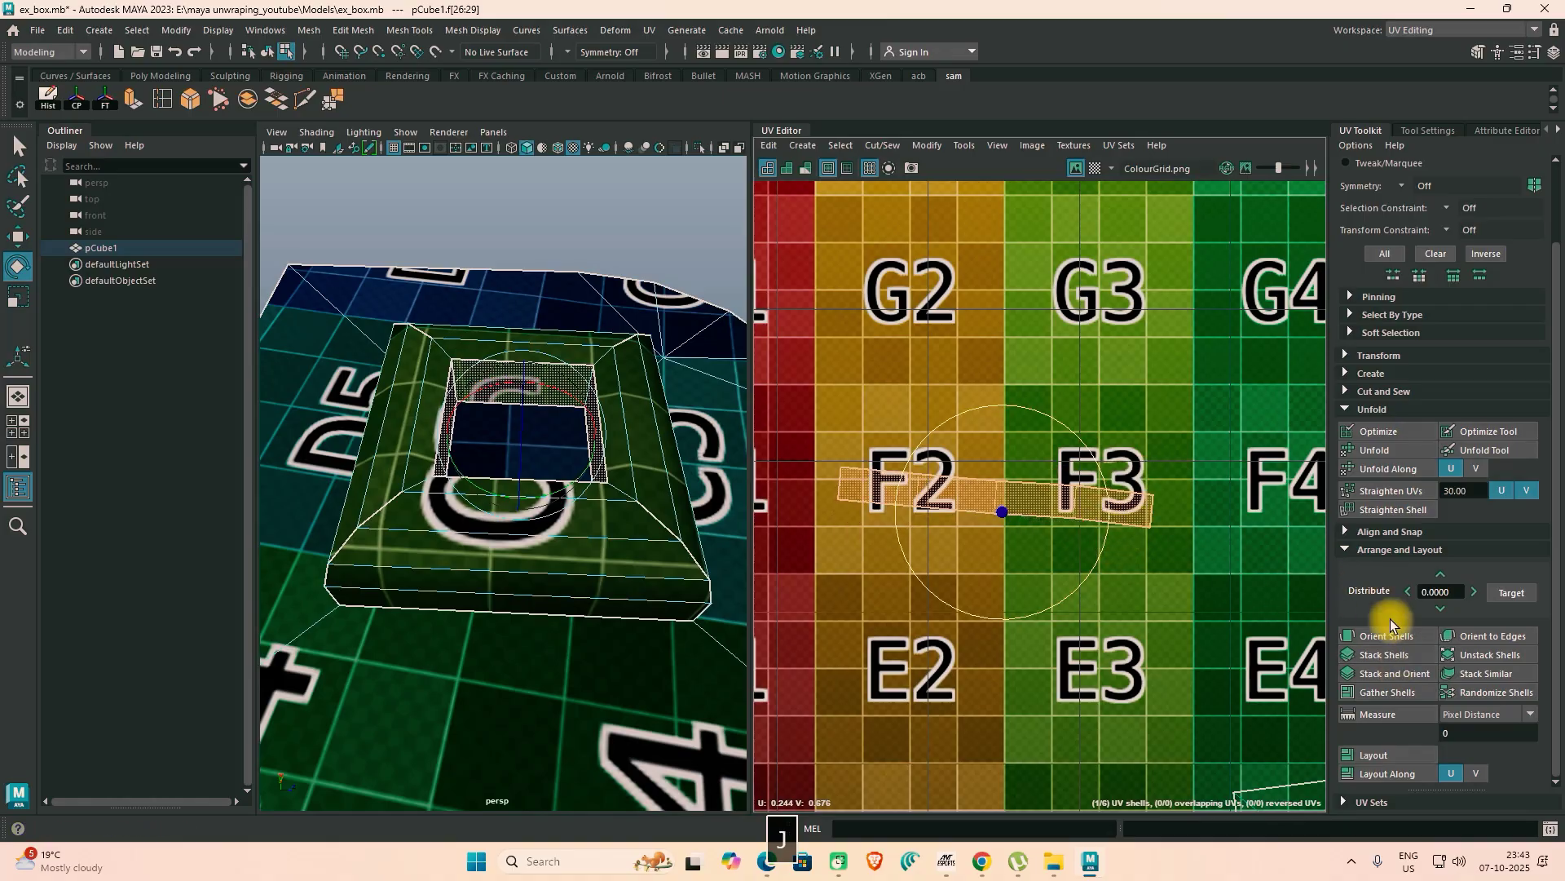
key(w)
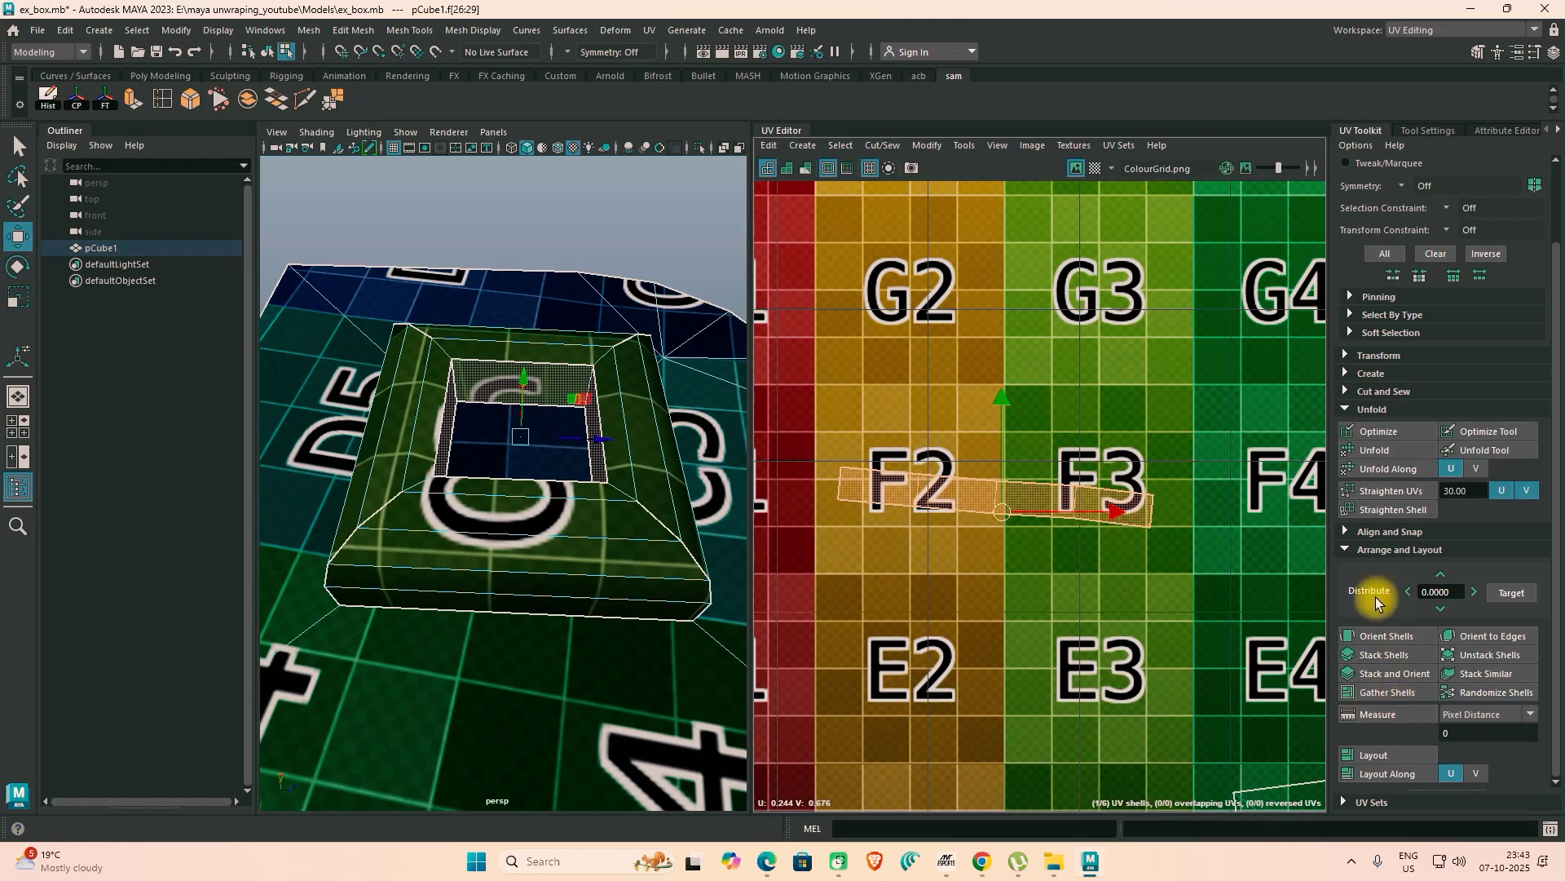
click(1390, 510)
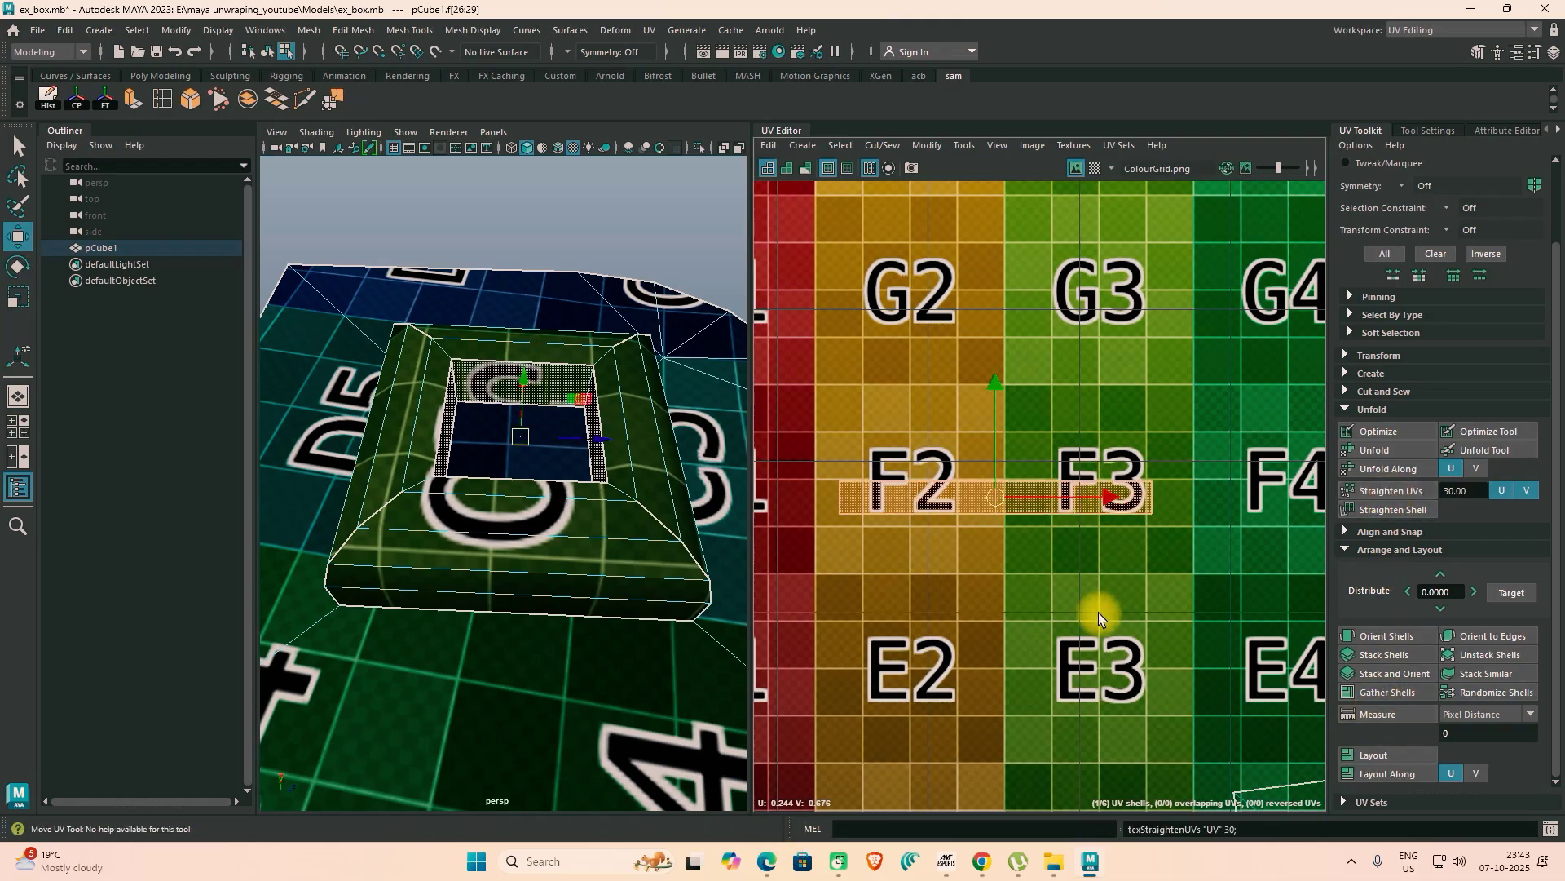
Step: Select the box's long side shell across rows A and B and straighten its UVs
scroll(1103, 605, down, 2)
scroll(1101, 605, down, 3)
alt+middle_drag(1128, 635, 992, 454)
click(981, 667)
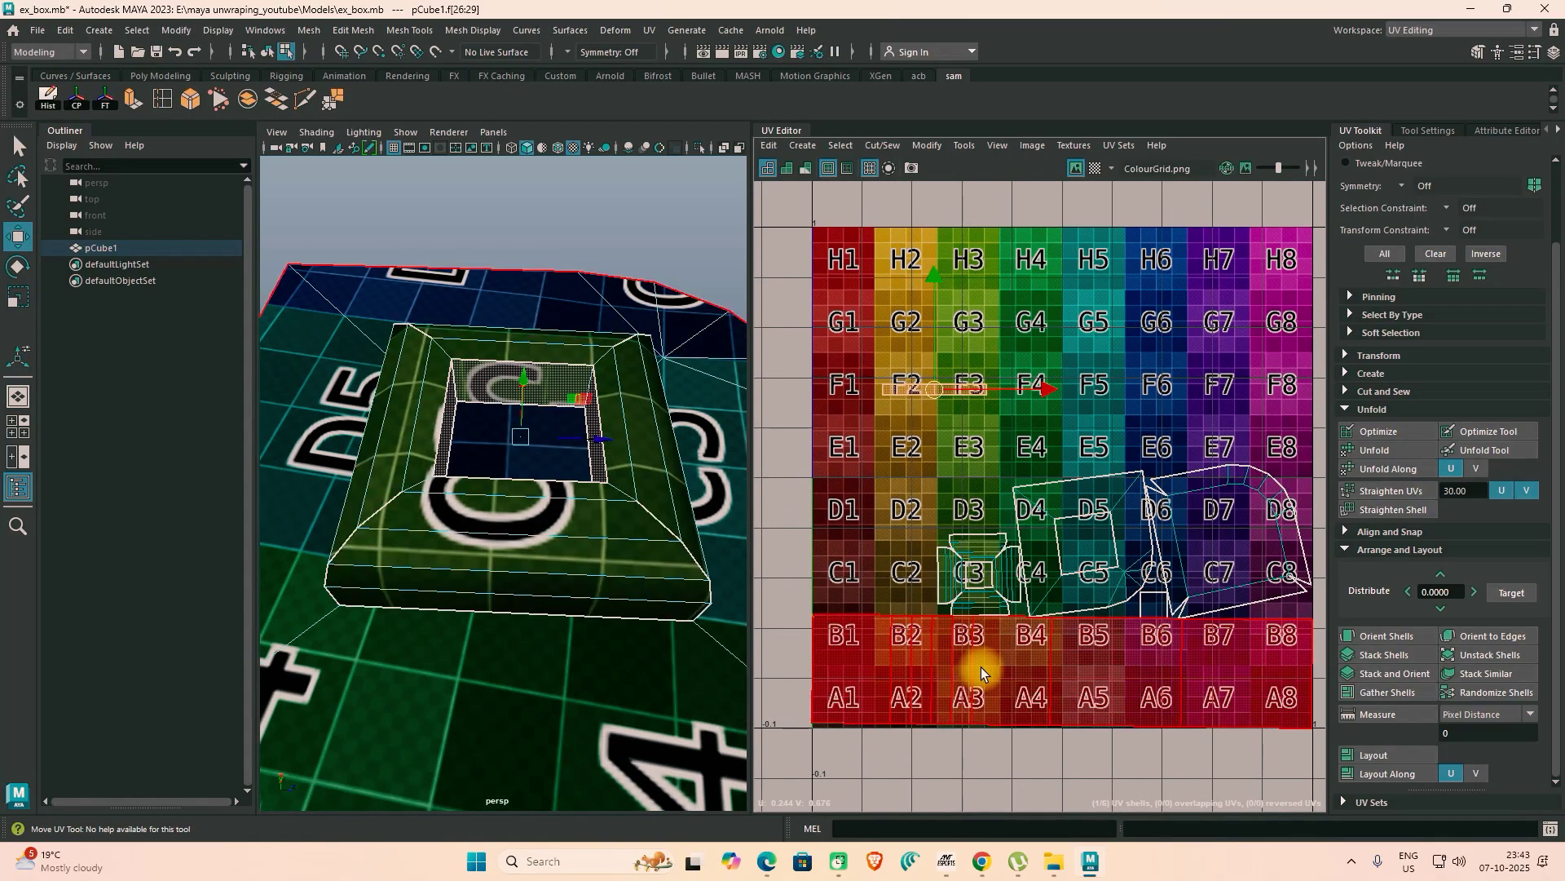
click(1386, 491)
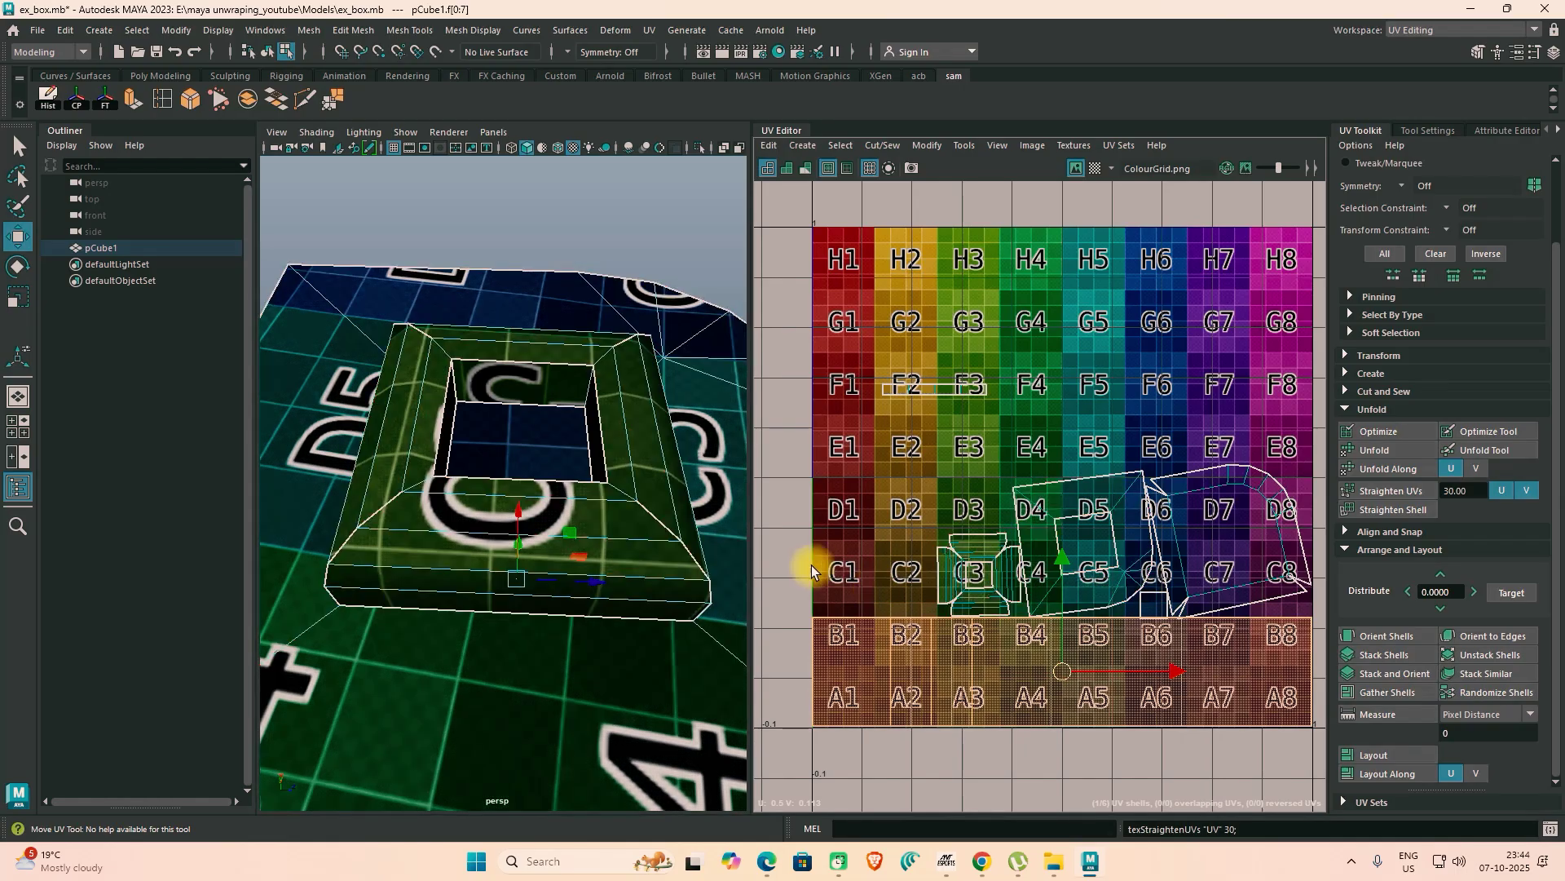
Step: Move the neck shell from cell C3 to between cells D2 and C2
click(977, 565)
drag(977, 565, 908, 536)
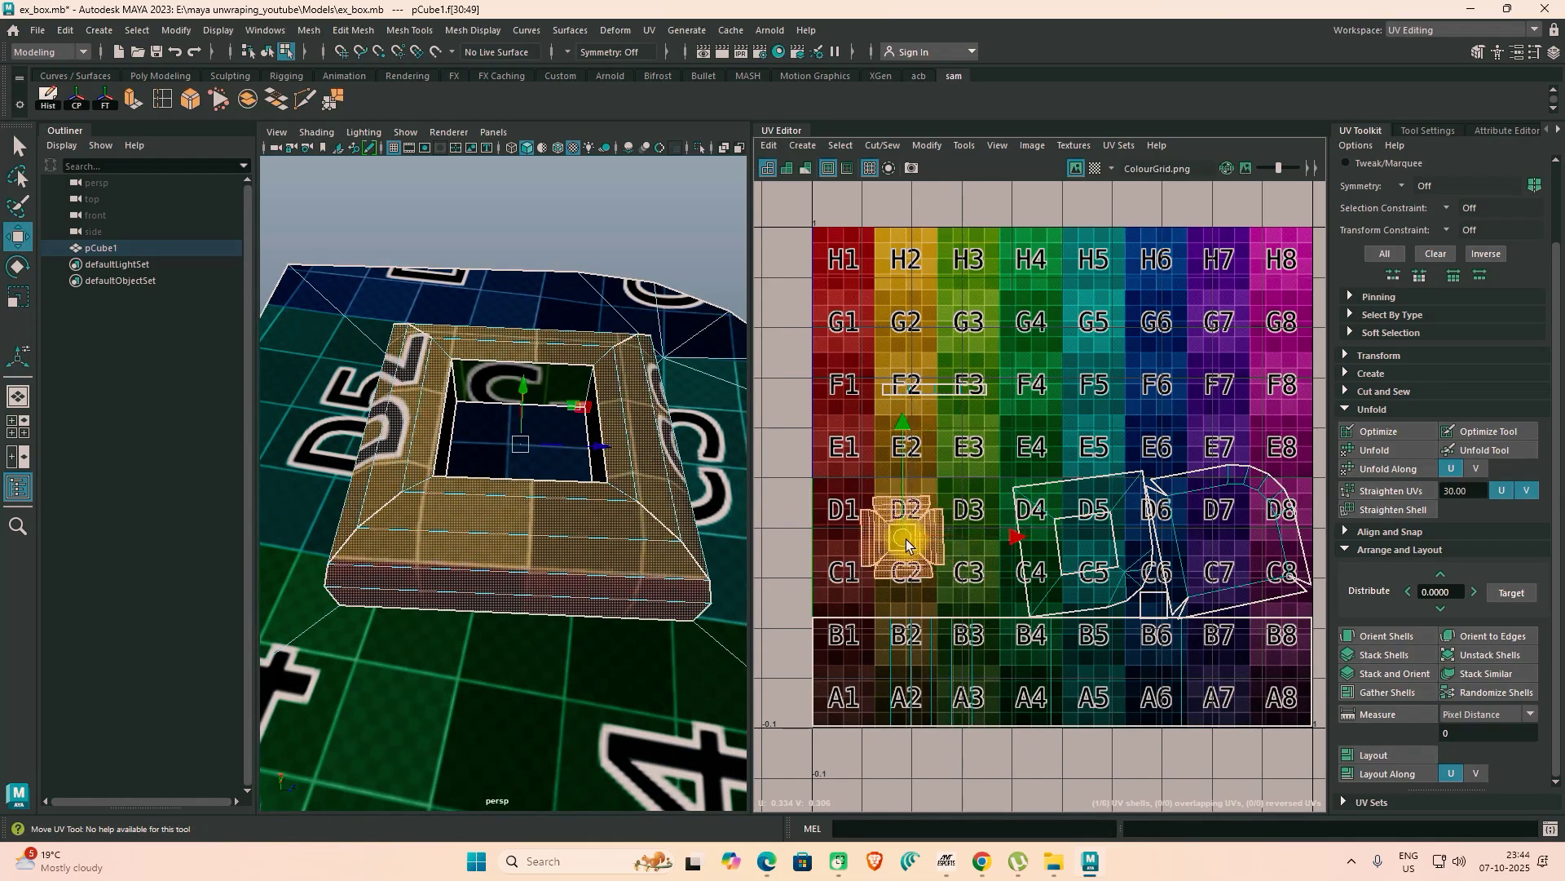
Step: Rotate the box's top shell with the square hole upright and move it slightly toward column 4 across cells D4 to C5
click(1093, 546)
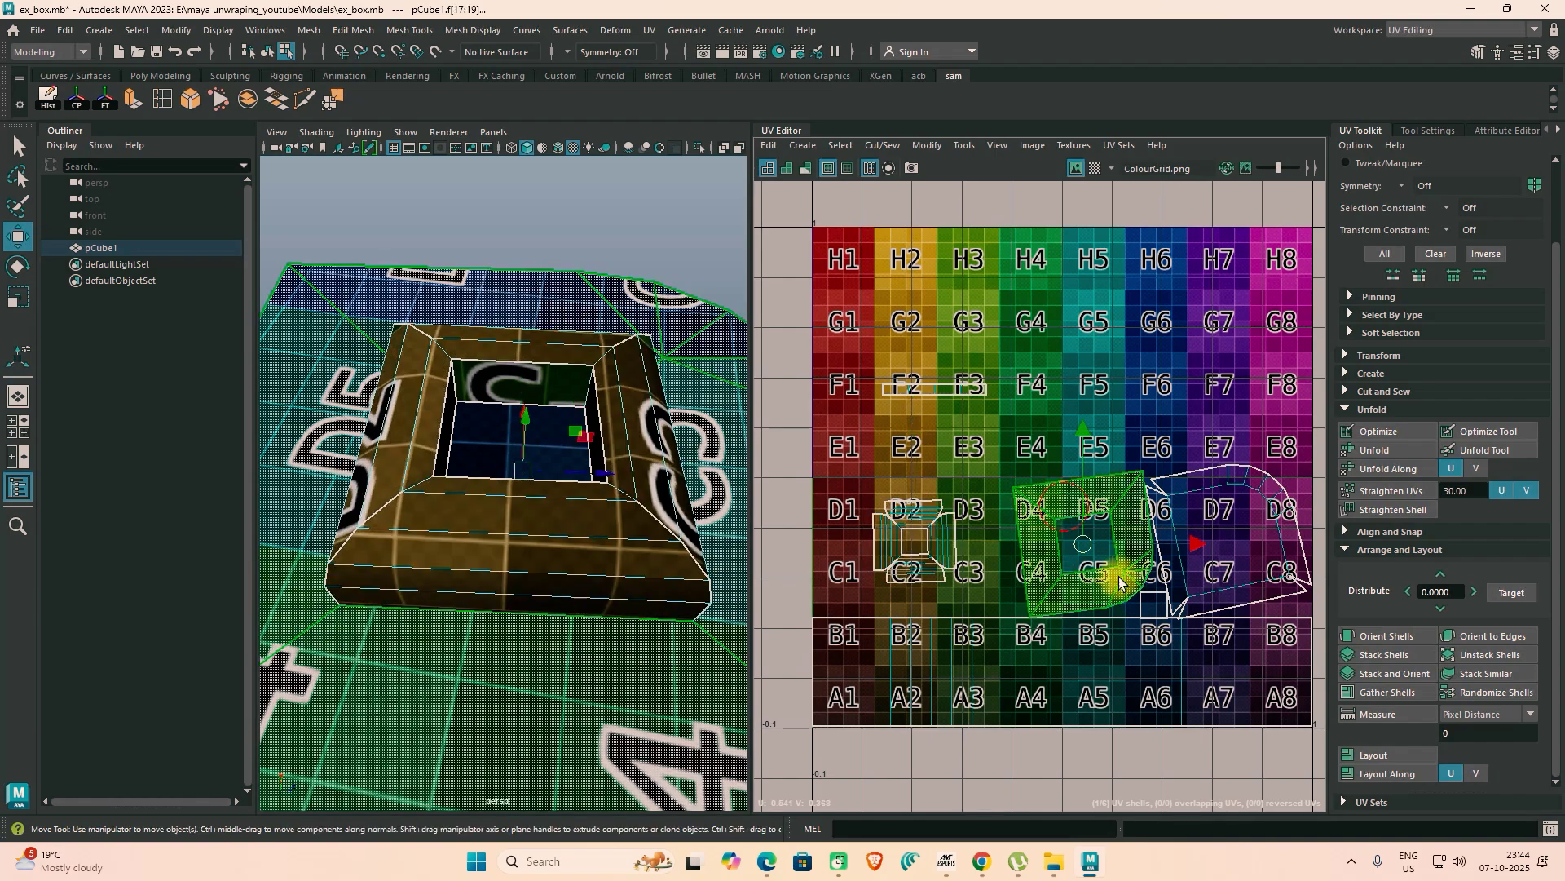
key(w)
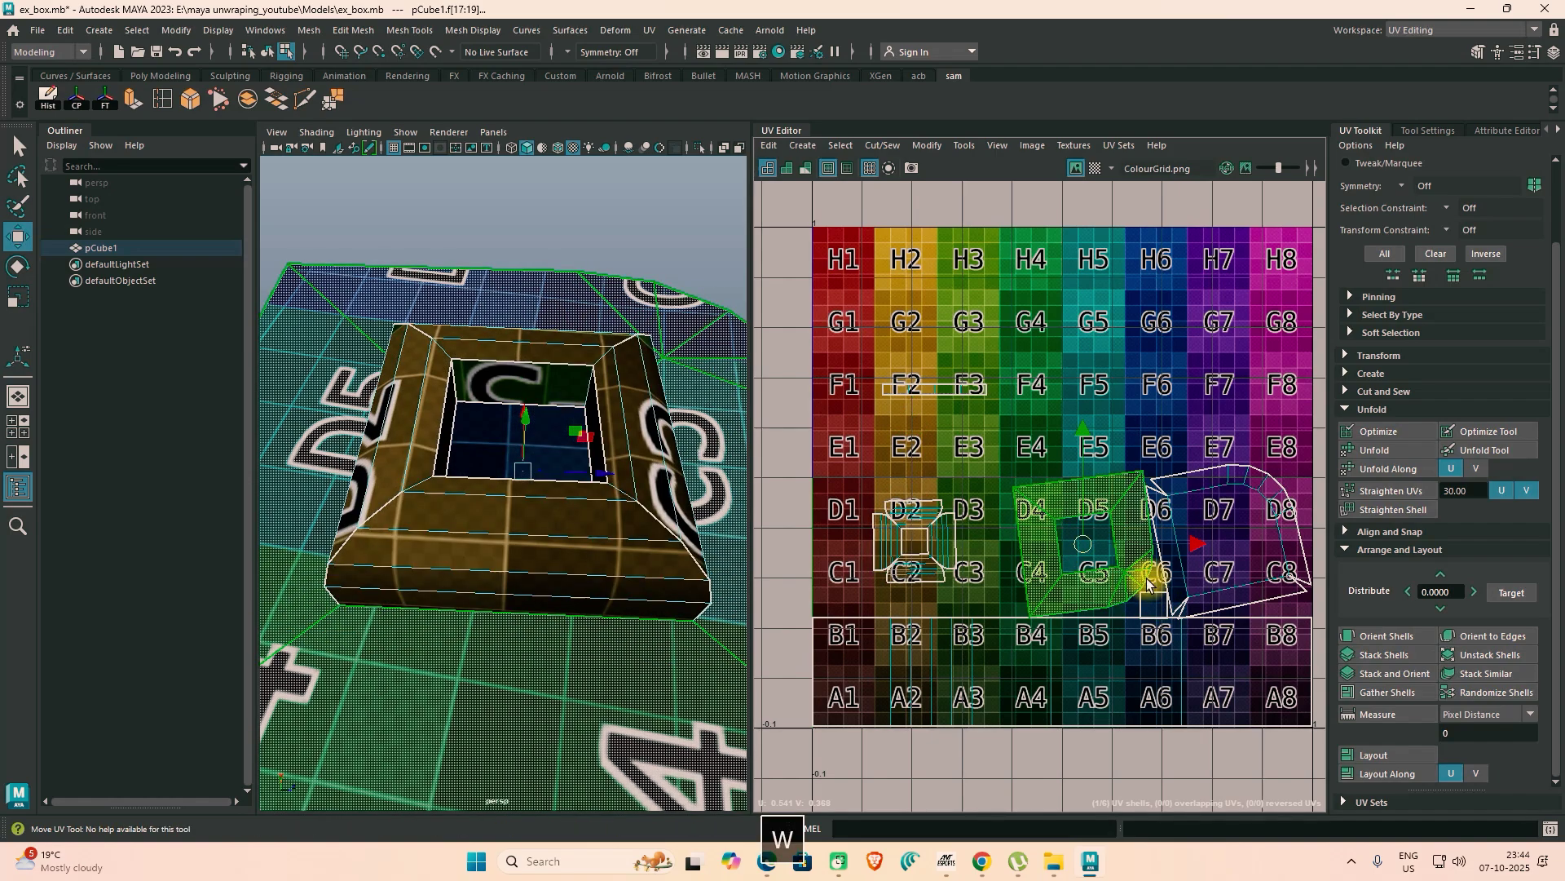
key(e)
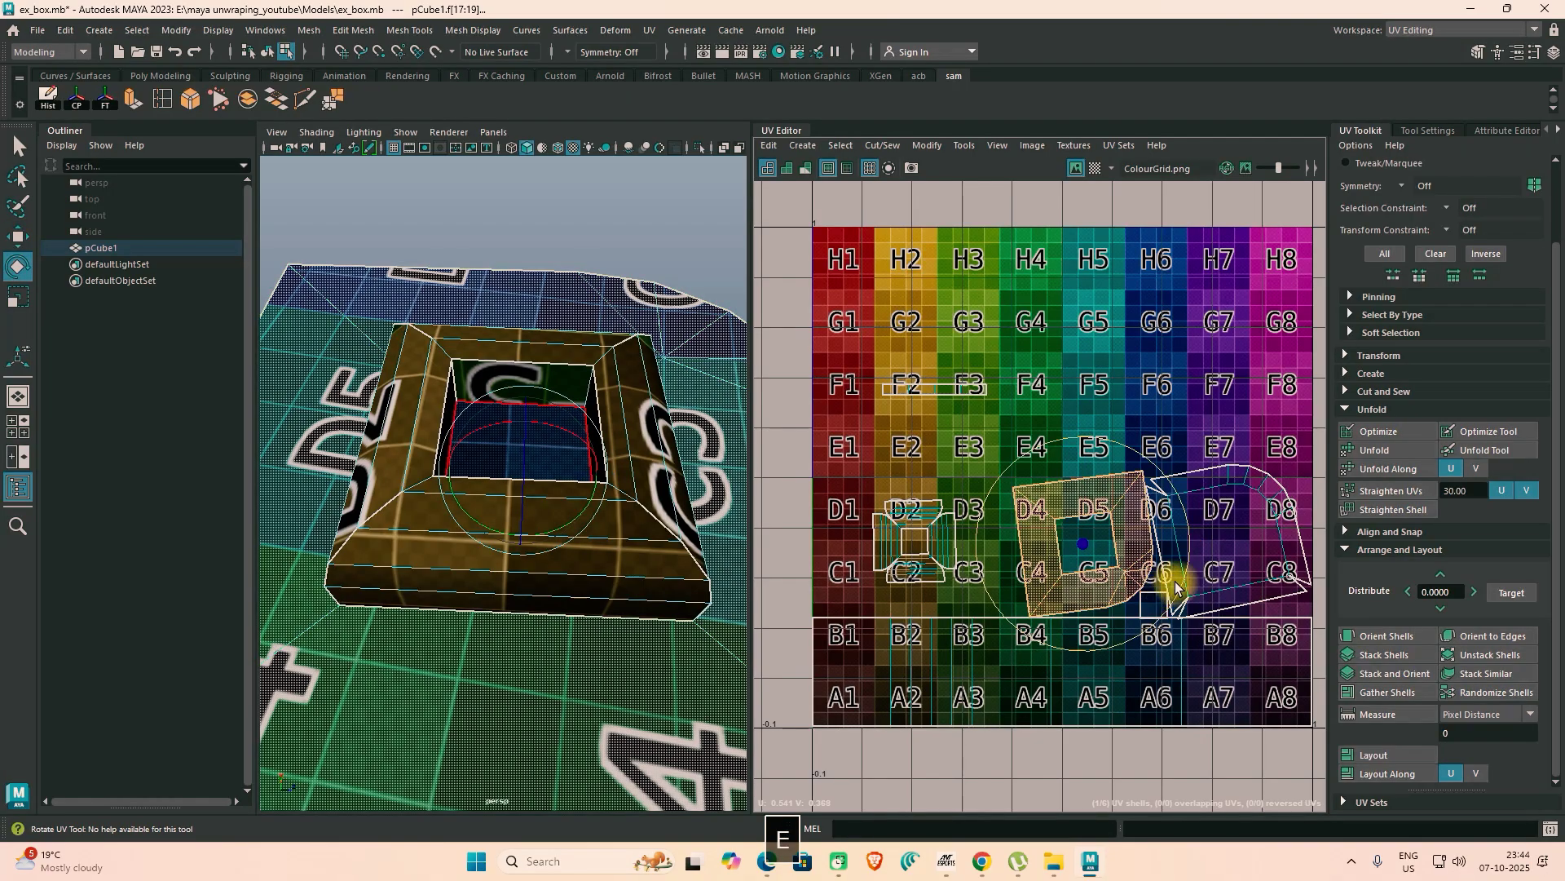
drag(1181, 581, 1179, 601)
key(w)
drag(1088, 552, 1065, 552)
Step: Rotate the box's bottom shell around cells D7 and C7 until it is nearly upright and shift it slightly up toward row E
click(1221, 495)
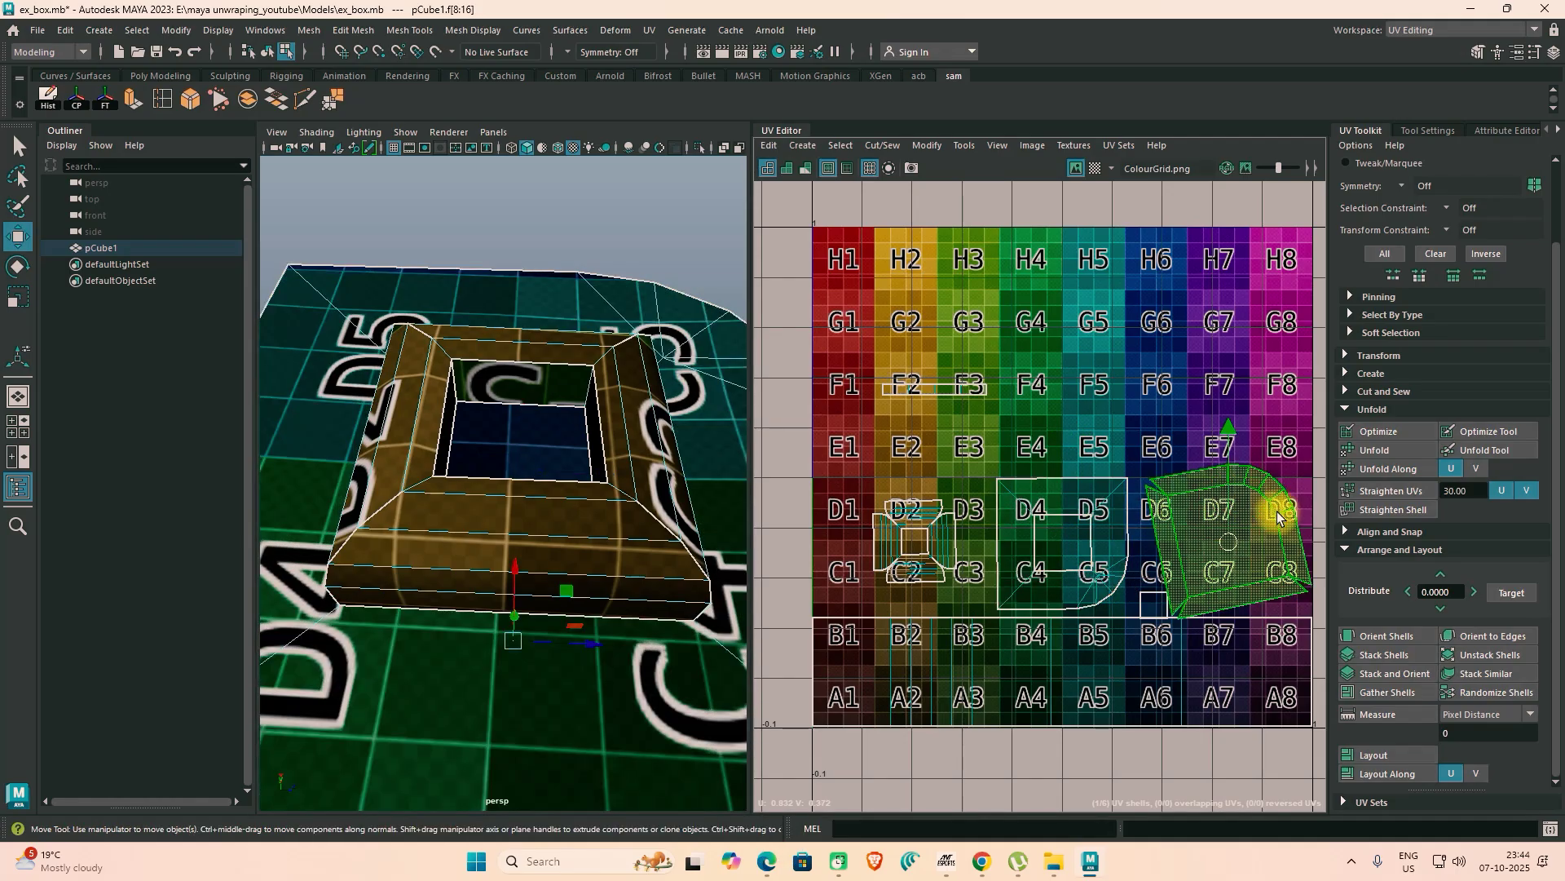
key(e)
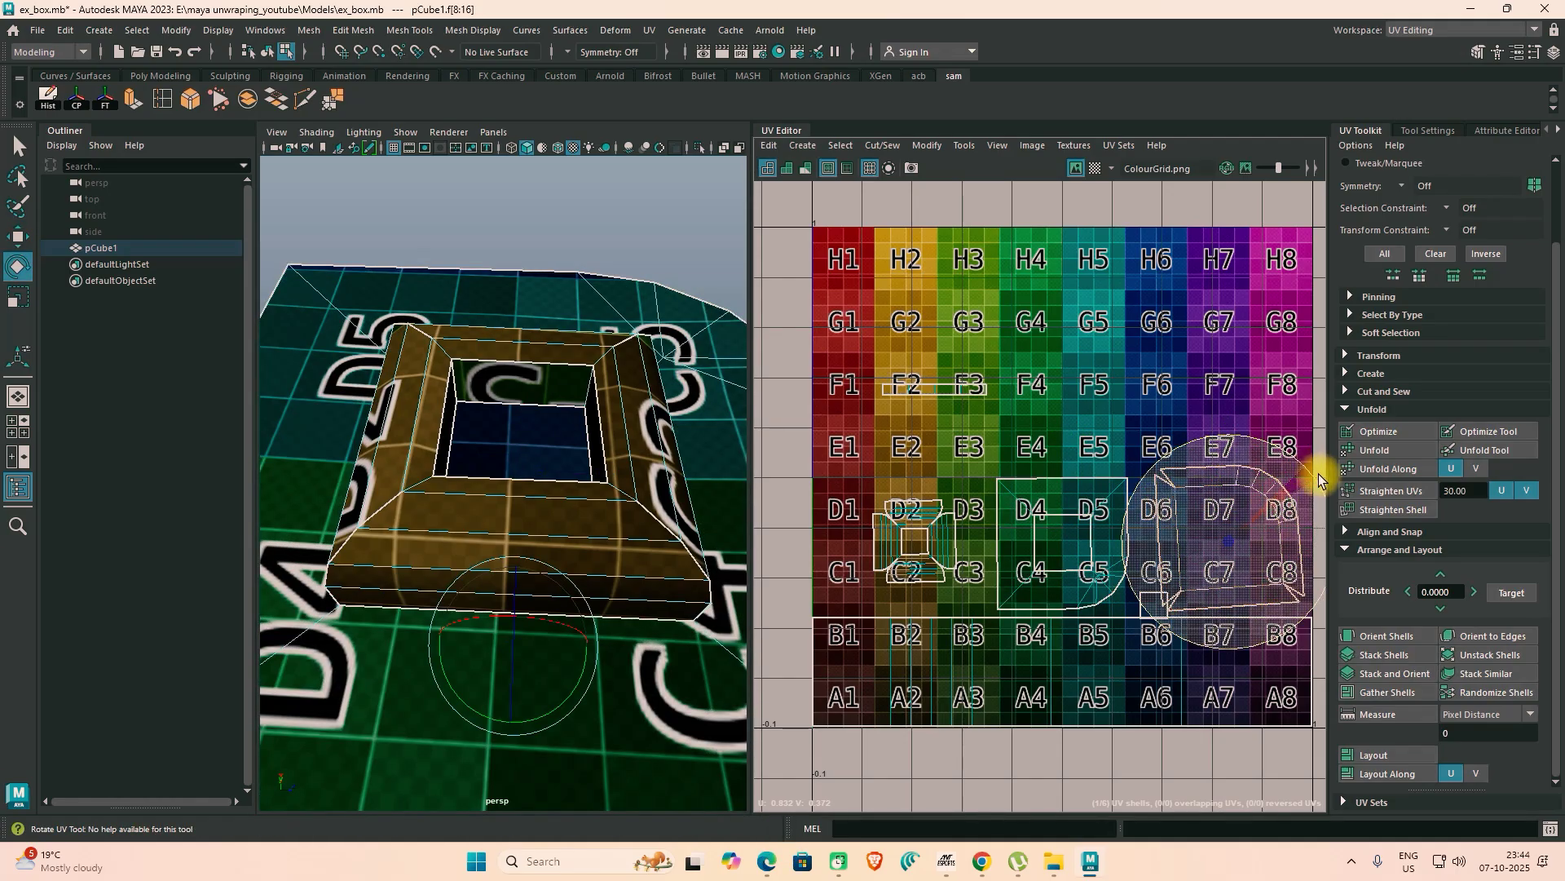
drag(1321, 481, 1323, 479)
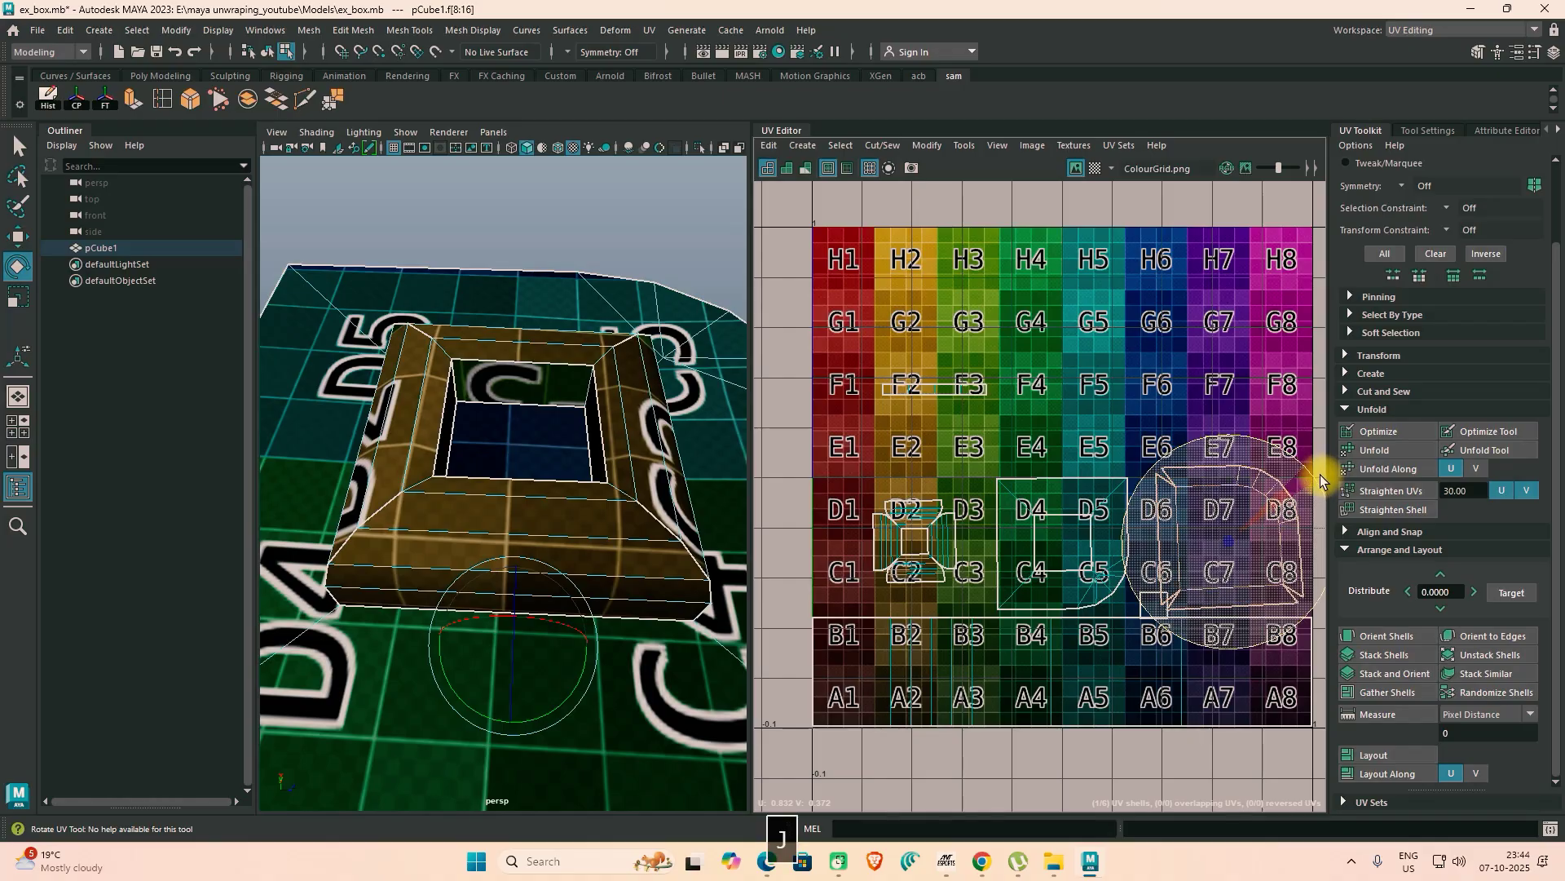
key(w)
drag(1232, 549, 1230, 532)
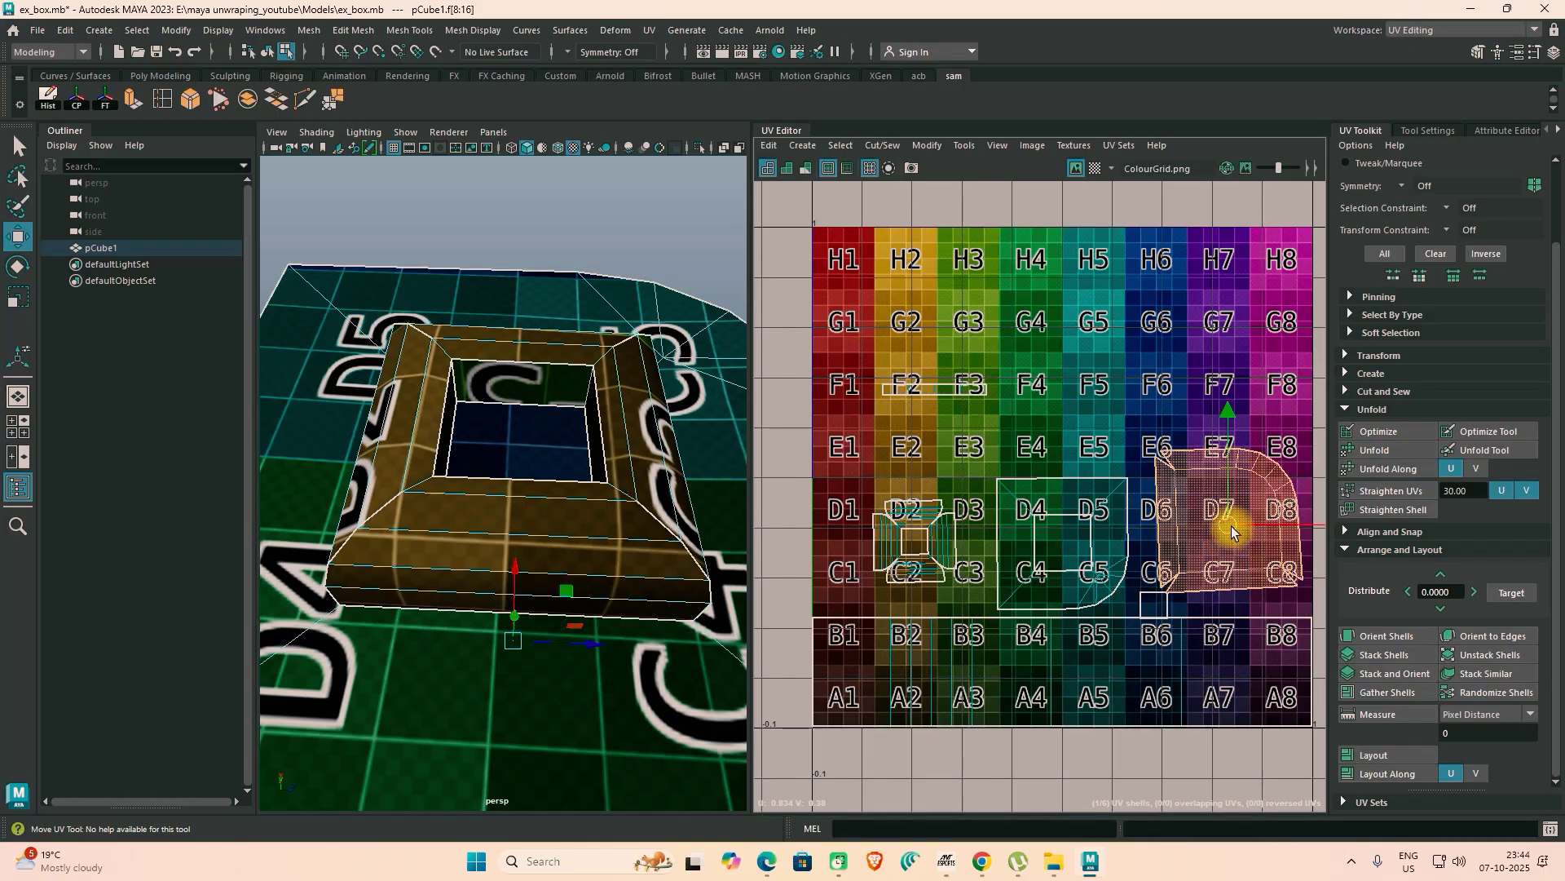
Step: Lay out all UV shells automatically inside the 0–1 tile and return to object mode with the model deselected
drag(797, 248, 1296, 759)
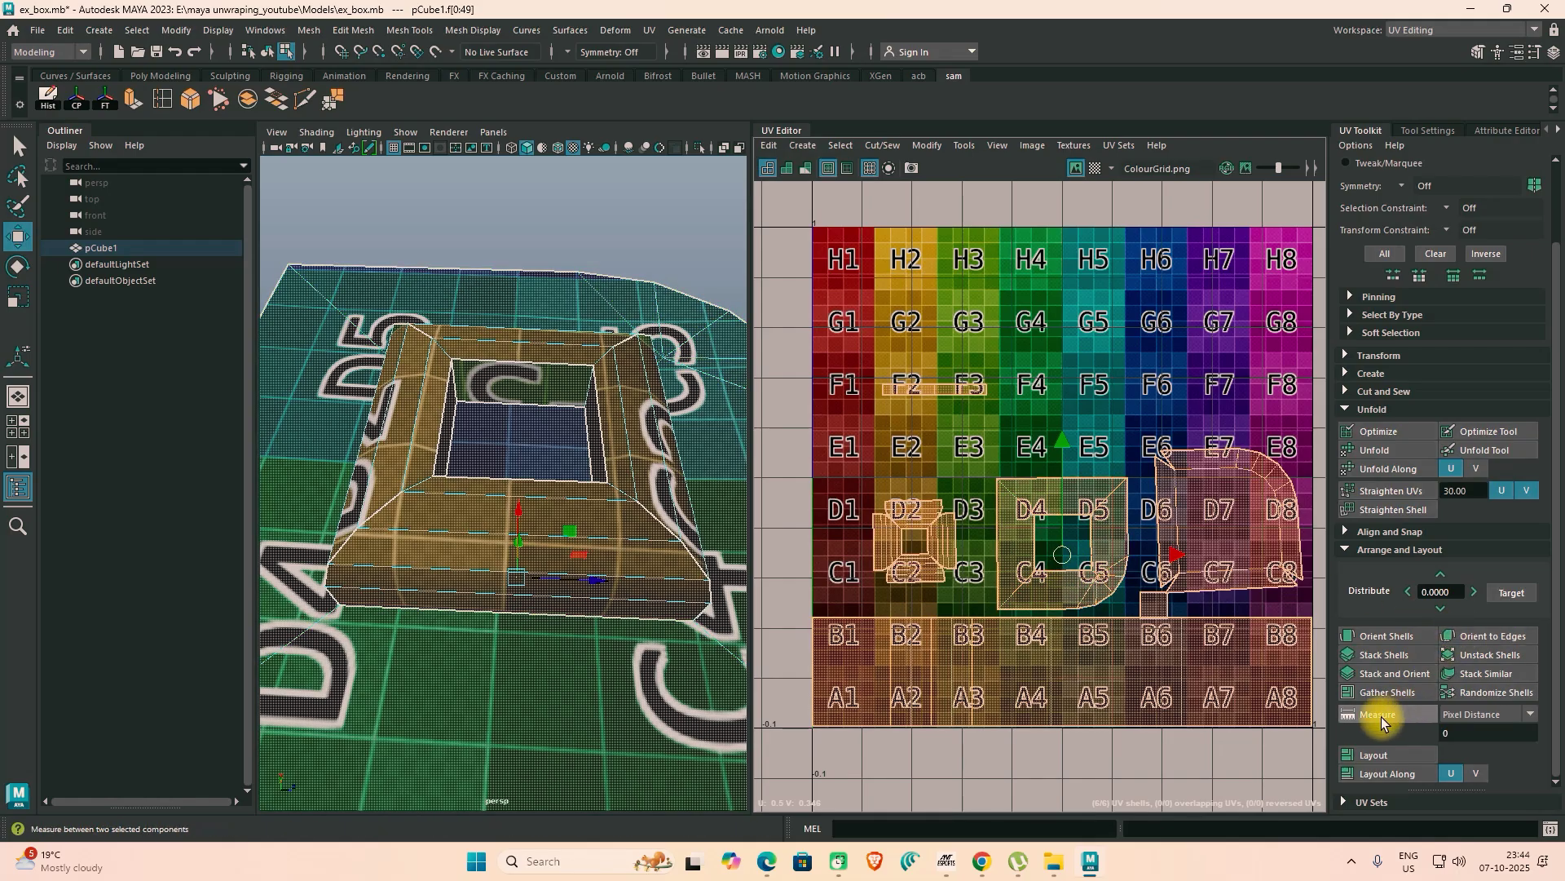
click(1382, 758)
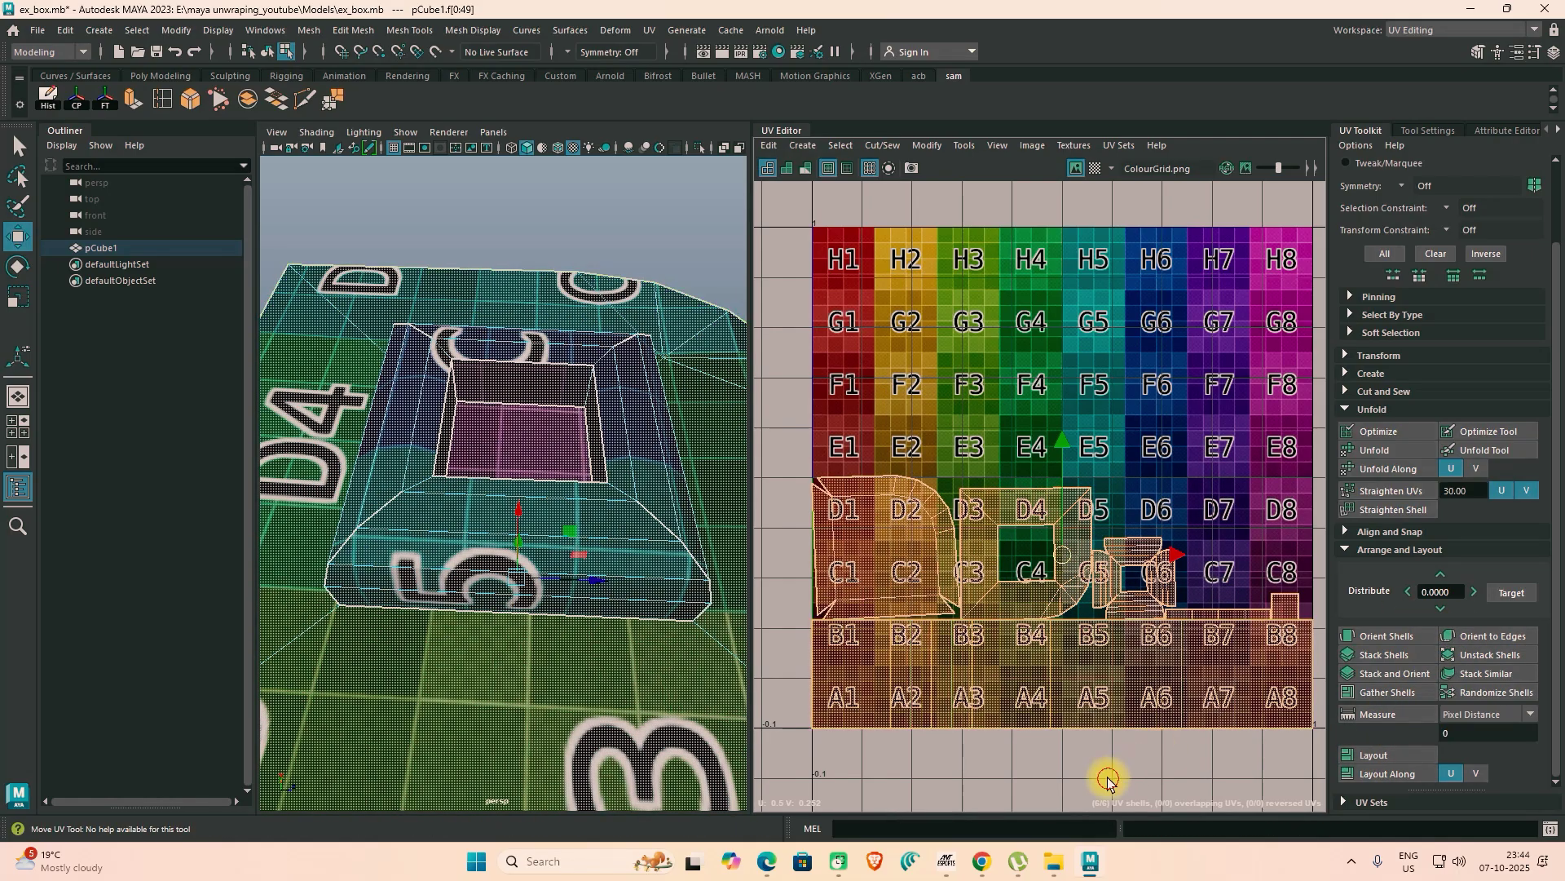
click(662, 677)
scroll(647, 669, down, 8)
right_drag(544, 547, 611, 360)
Step: Examine the grid texture on the box's neck, recess, top, sides and underside for stretching and visible seams
alt+drag(612, 359, 526, 609)
scroll(546, 565, up, 8)
scroll(546, 565, down, 5)
alt+drag(630, 591, 674, 550)
scroll(483, 521, down, 4)
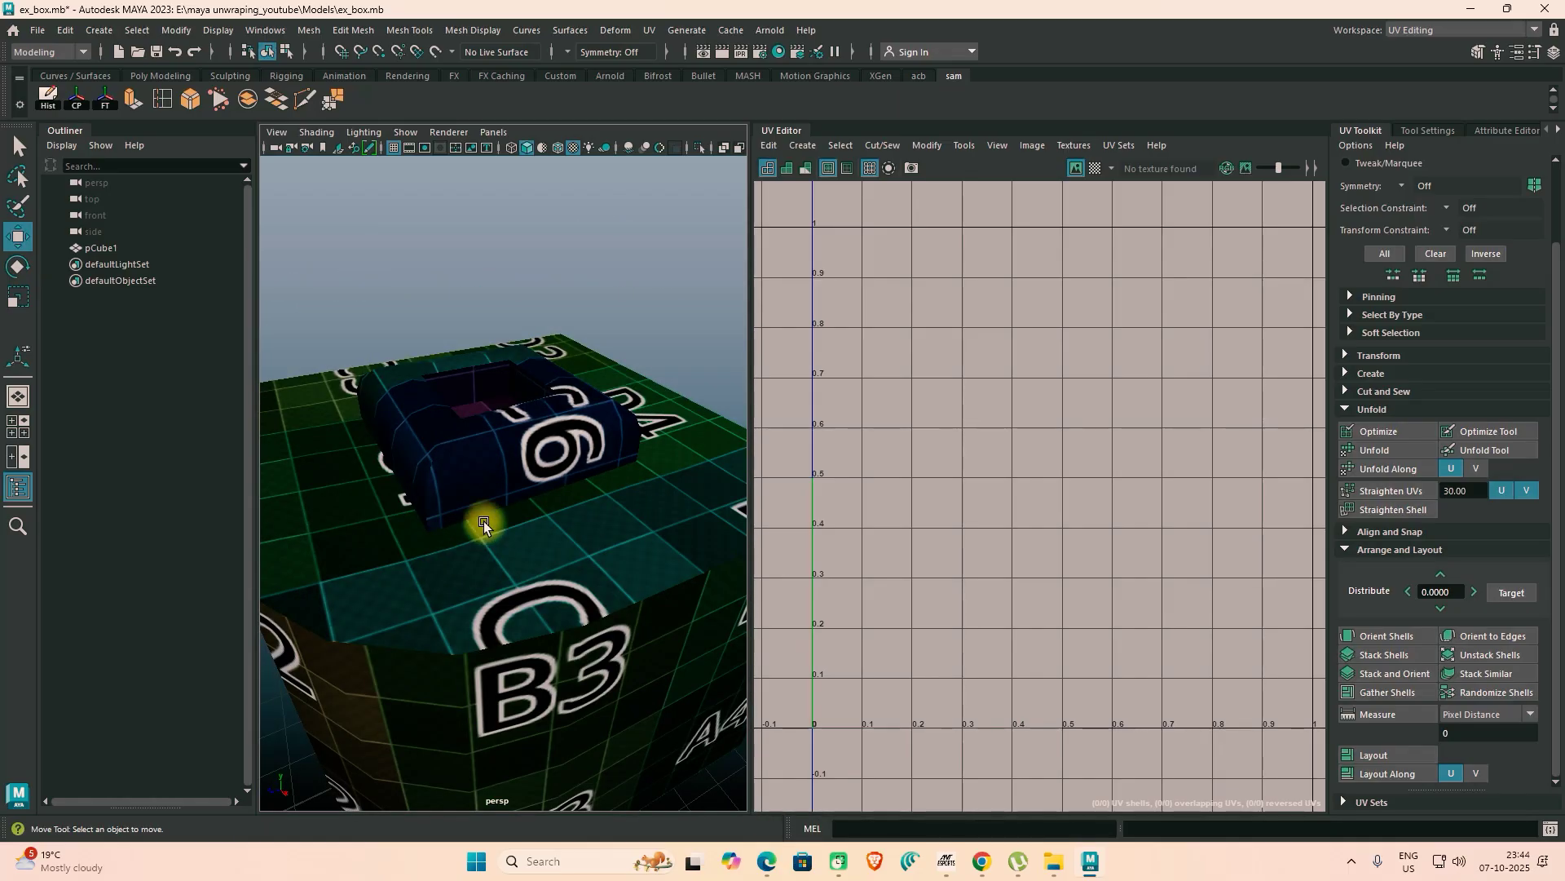
alt+drag(429, 497, 489, 483)
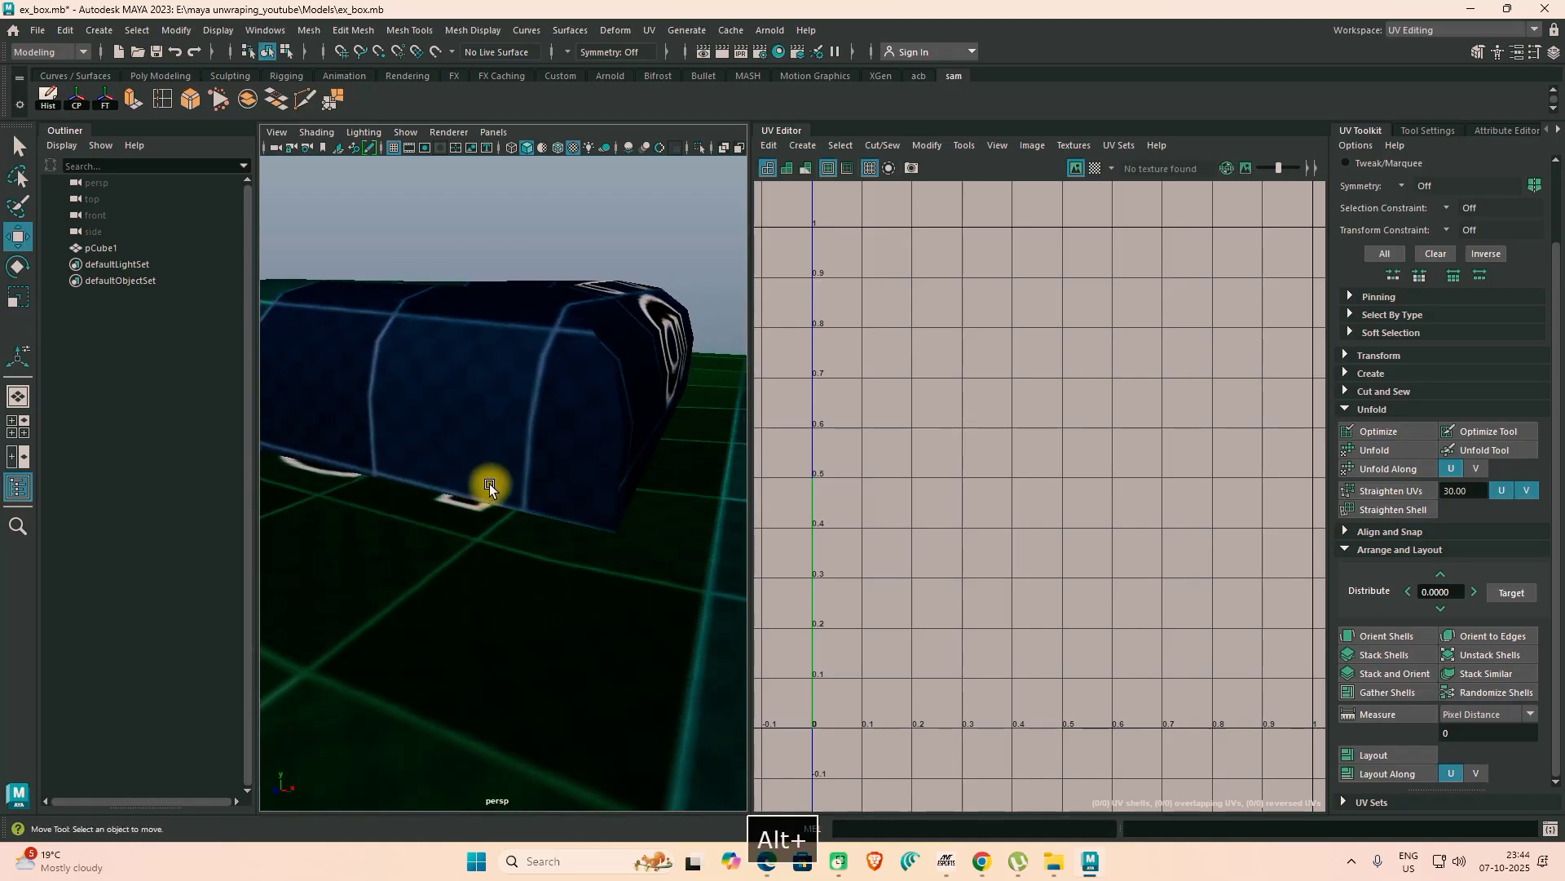
alt+drag(506, 600, 664, 597)
scroll(664, 597, down, 5)
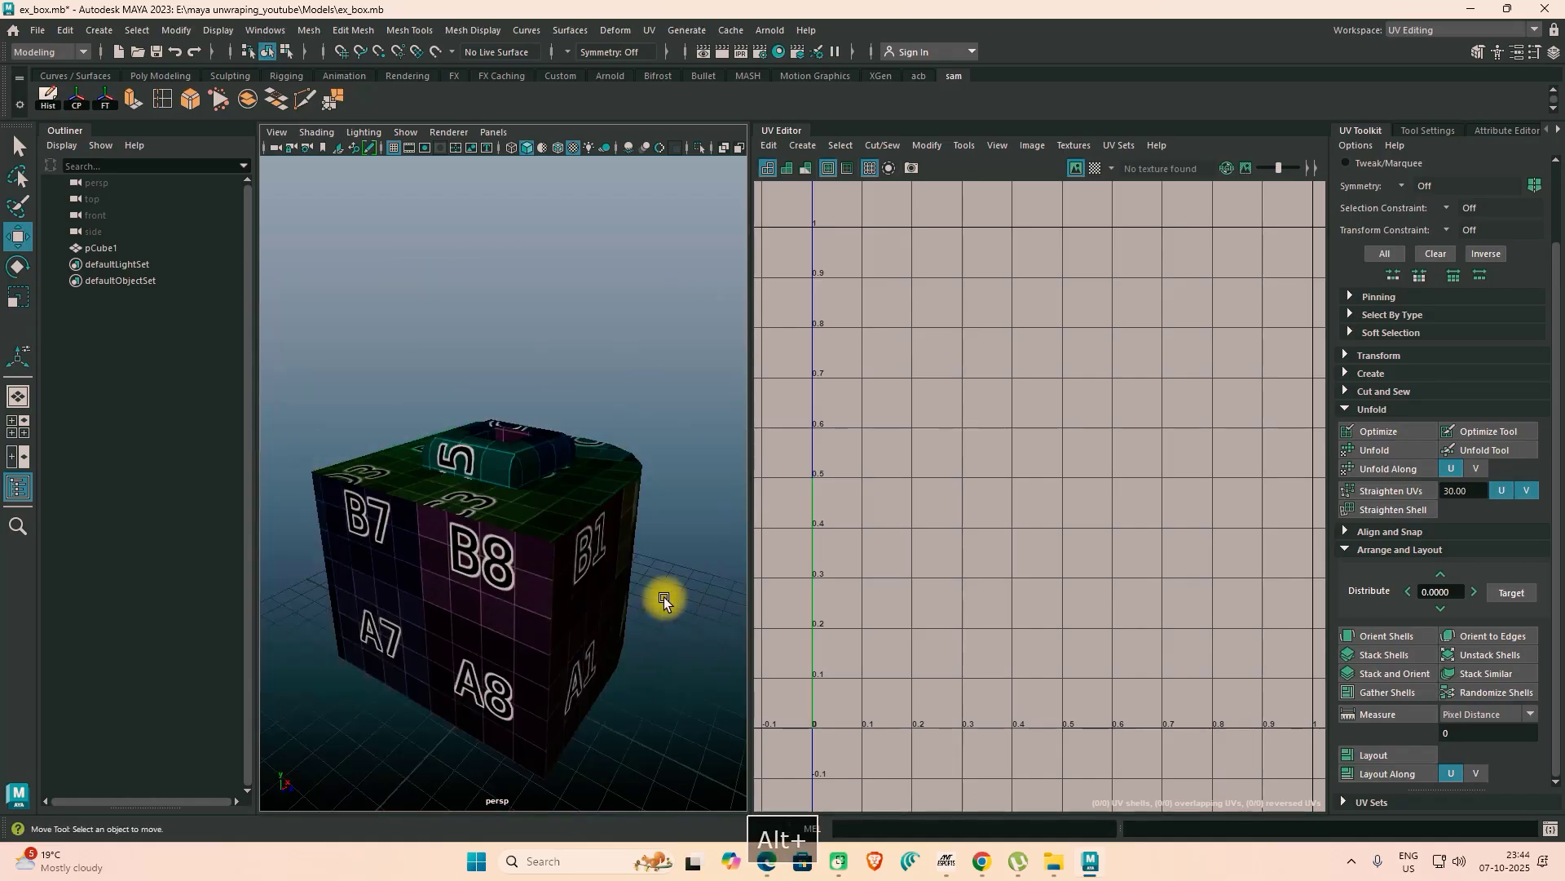
alt+drag(548, 693, 703, 505)
scroll(703, 505, up, 3)
alt+drag(508, 492, 737, 605)
scroll(594, 593, up, 2)
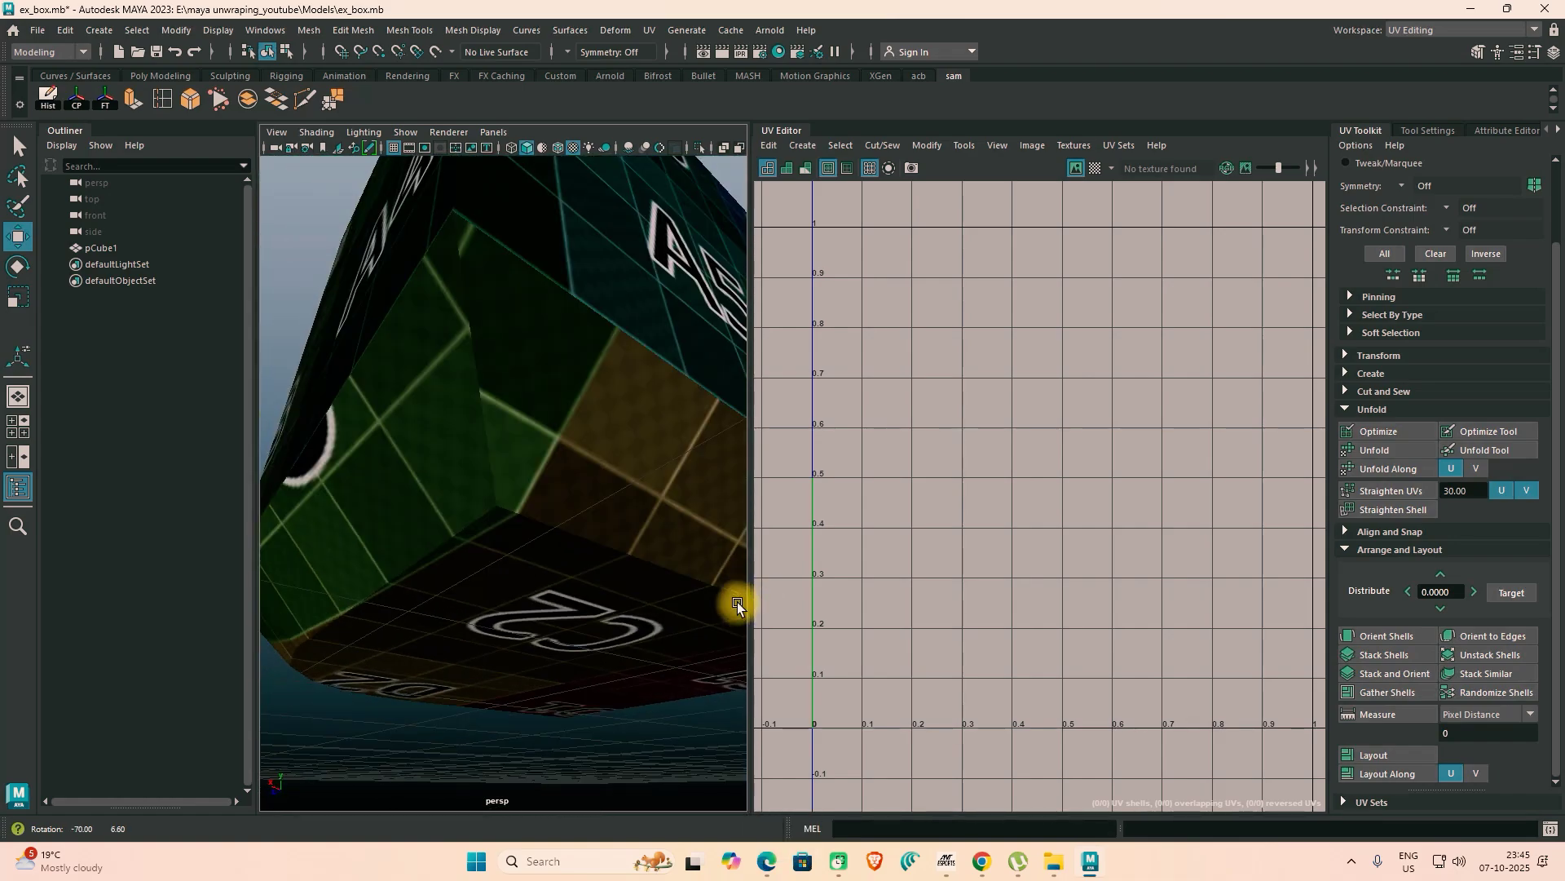
alt+drag(517, 437, 522, 516)
alt+right_drag(522, 515, 386, 489)
alt+drag(400, 617, 639, 549)
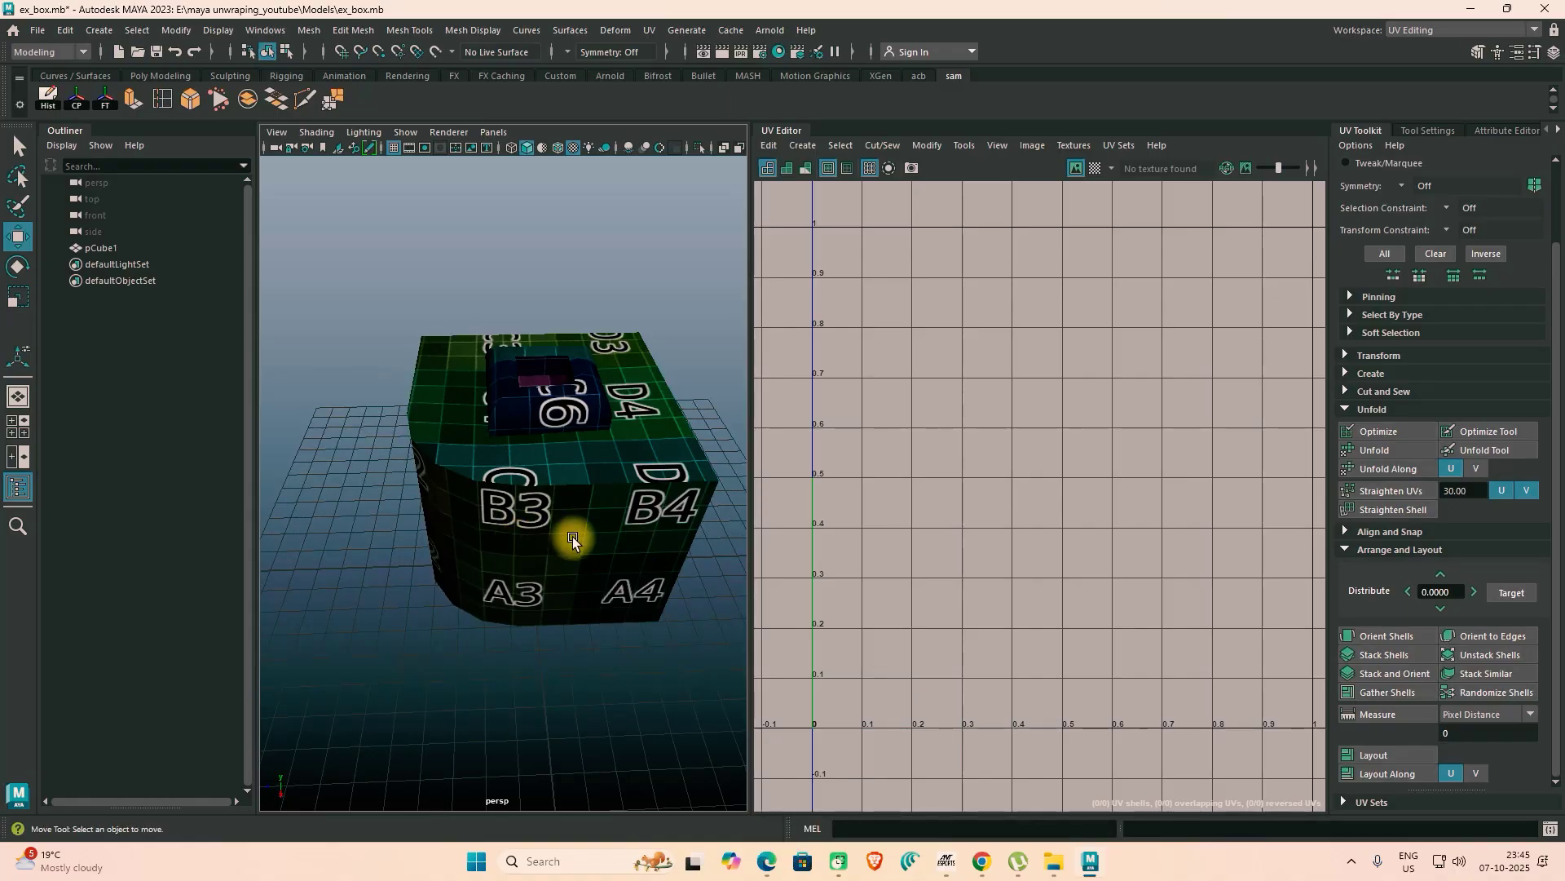
alt+drag(505, 531, 613, 481)
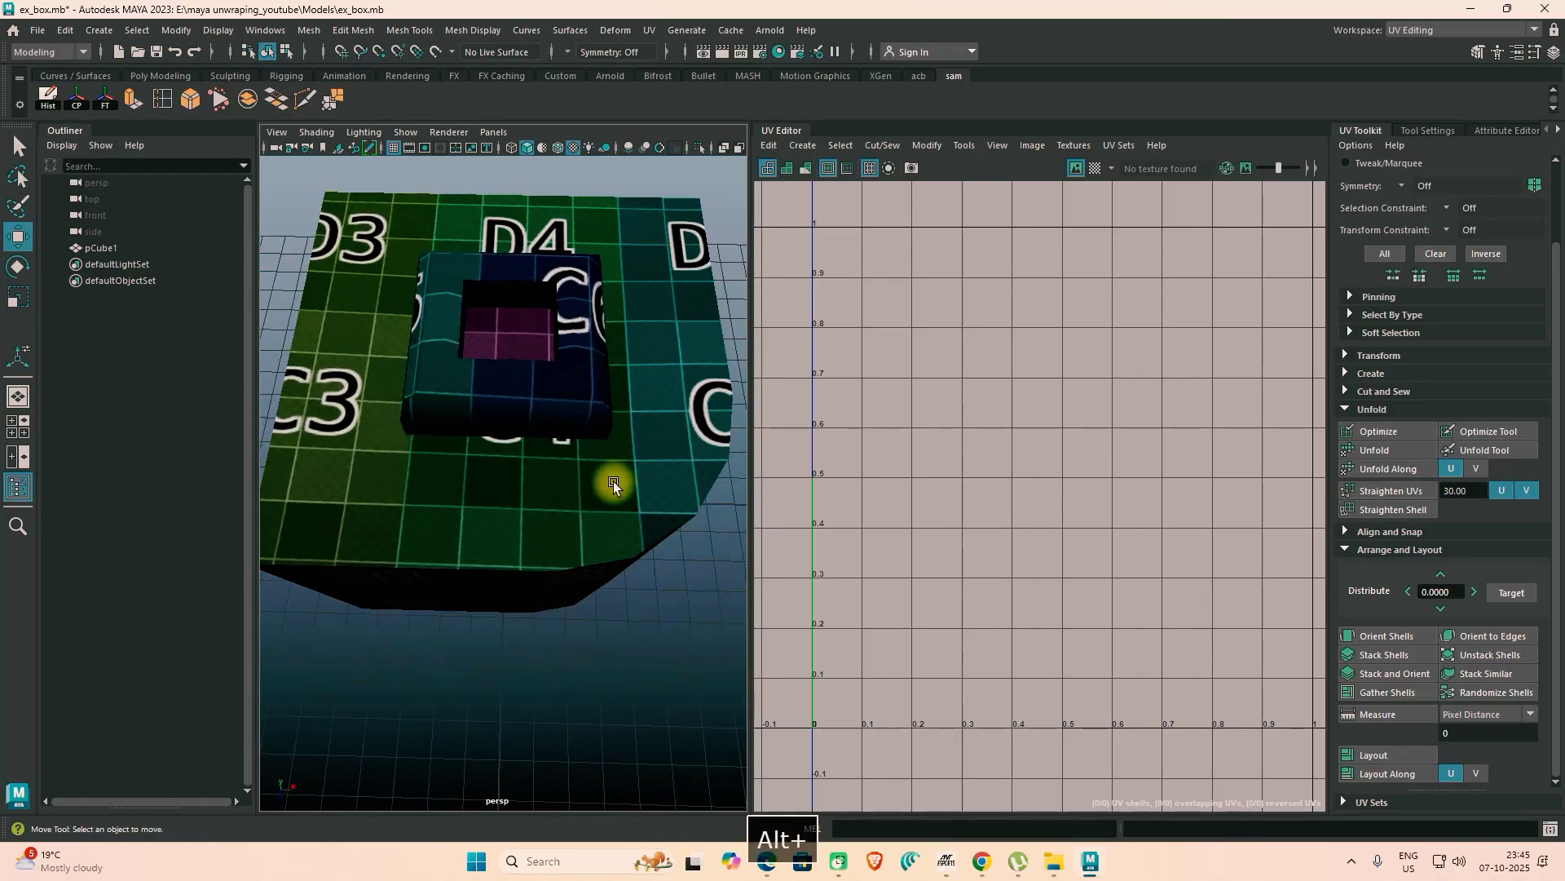
alt+right_drag(608, 481, 575, 608)
mouse_move(575, 608)
alt+mouse_down()
mouse_move(315, 535)
mouse_move(497, 541)
mouse_move(316, 515)
mouse_move(559, 576)
mouse_move(443, 517)
mouse_move(476, 486)
mouse_move(542, 506)
mouse_move(549, 600)
mouse_move(594, 601)
alt+mouse_up()
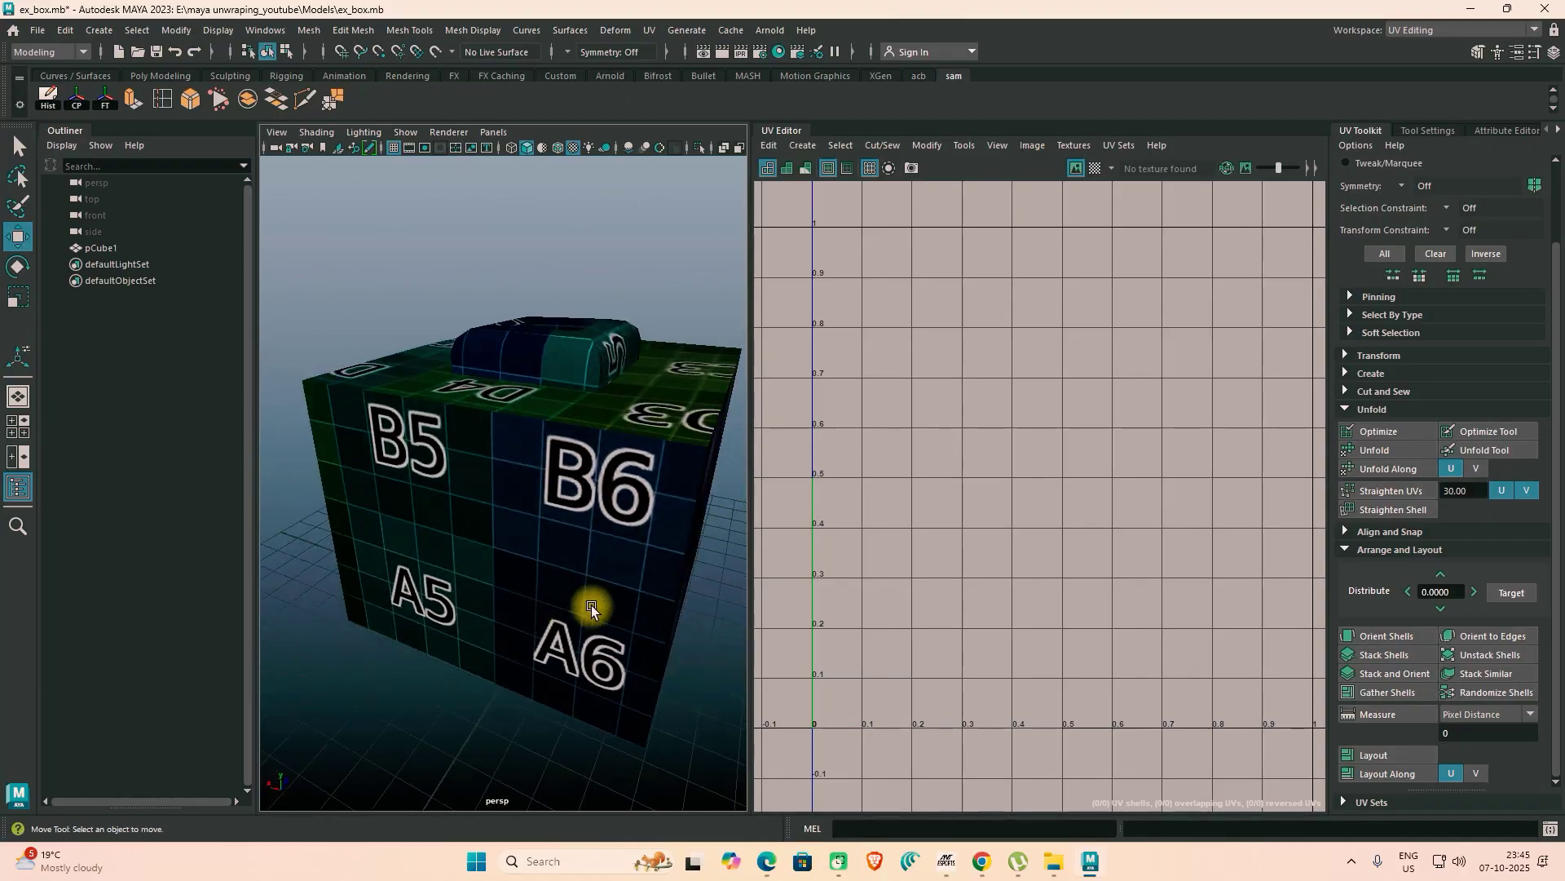
alt+right_drag(594, 601, 564, 580)
alt+drag(564, 580, 427, 594)
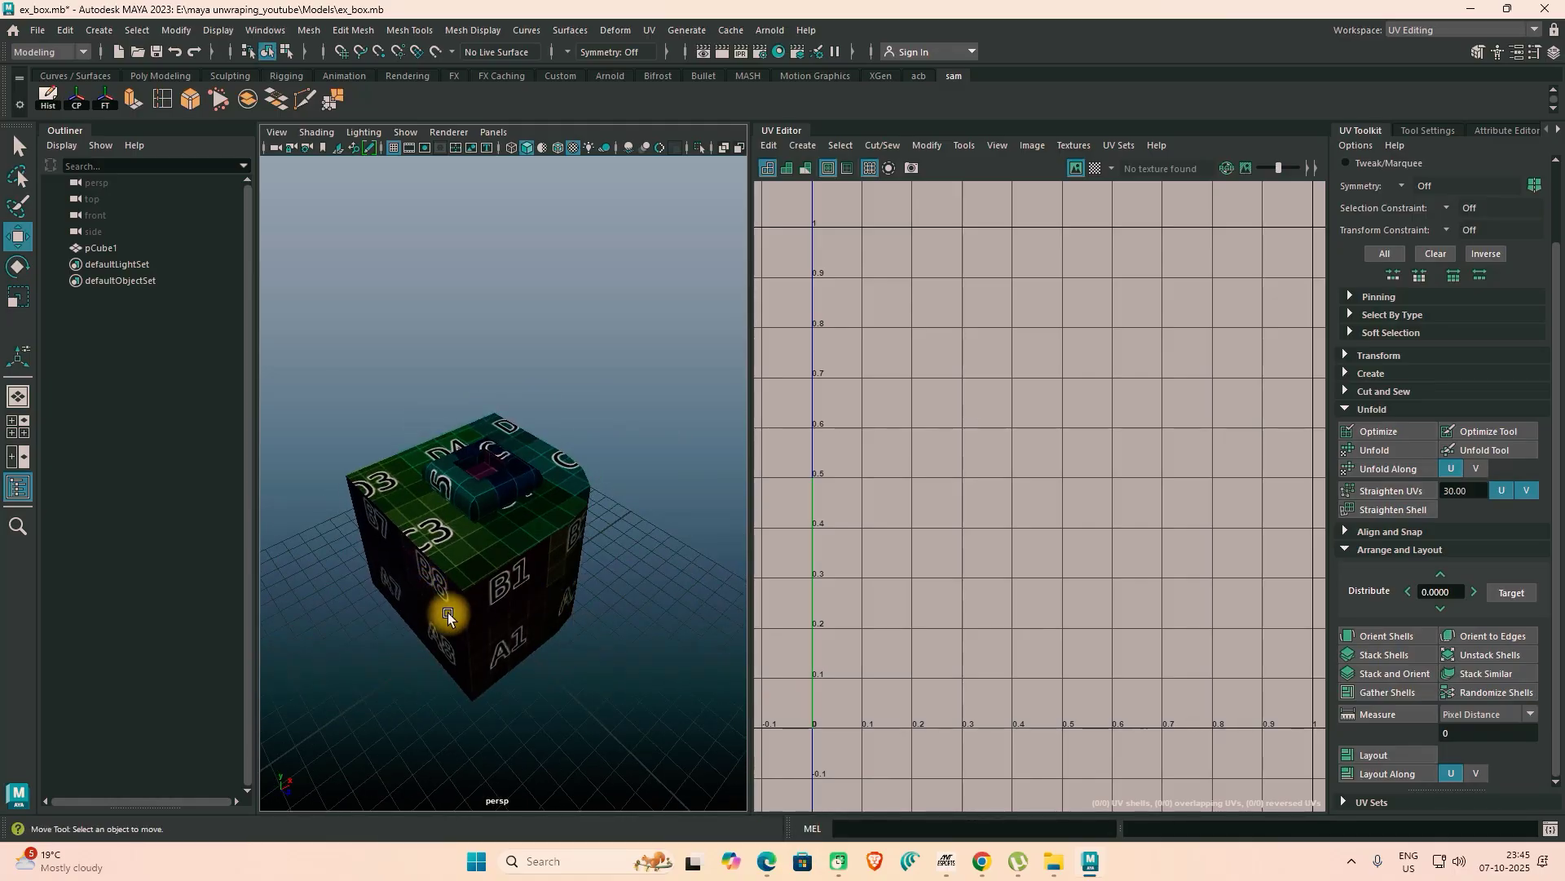
alt+right_drag(448, 613, 515, 595)
alt+drag(515, 594, 613, 625)
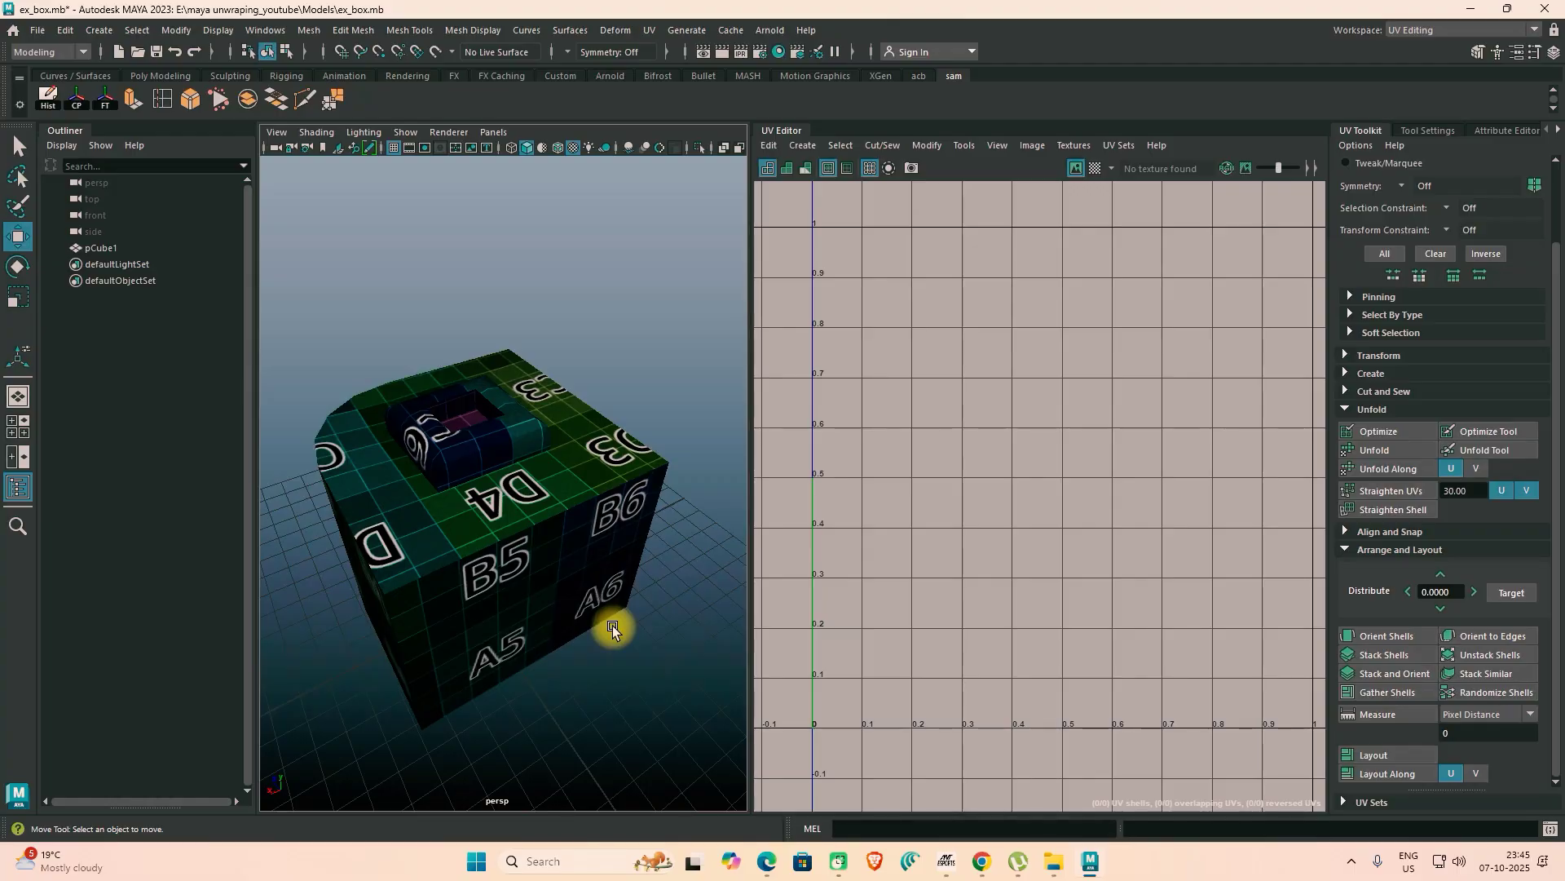